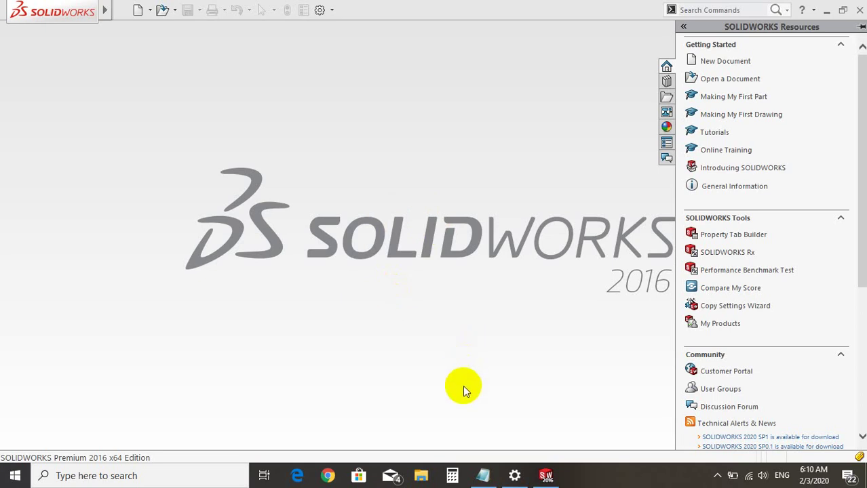
Step: Bring up the agenda notes and highlight the words UNITS, SCALE and SAVE
left_click(483, 474)
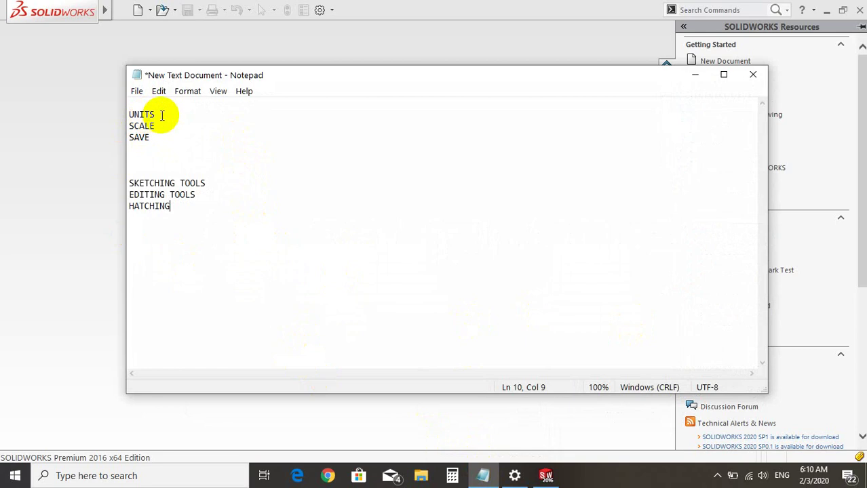
double_click(131, 115)
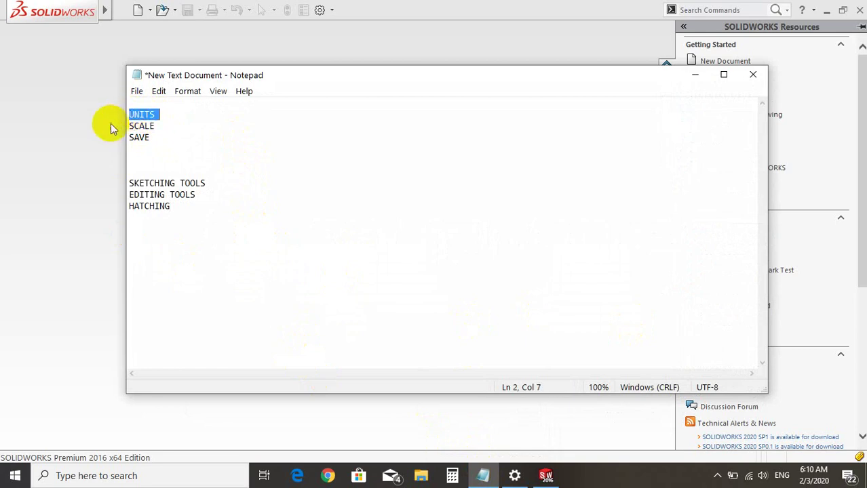
double_click(141, 126)
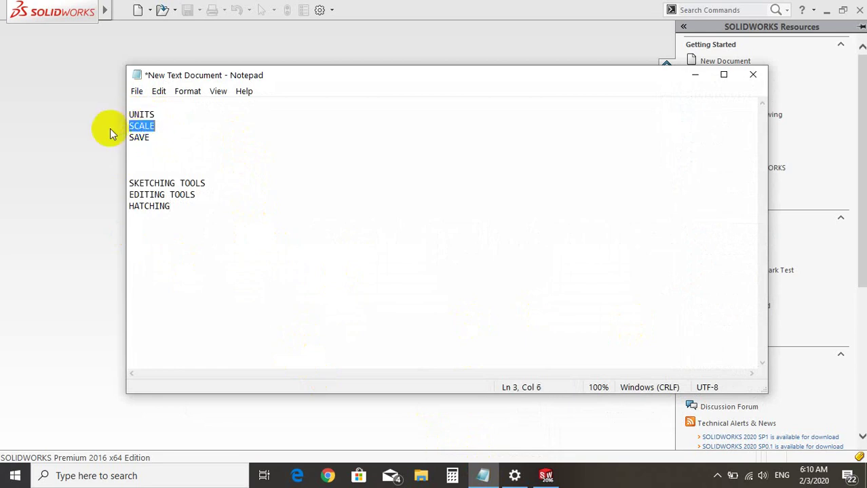
double_click(139, 137)
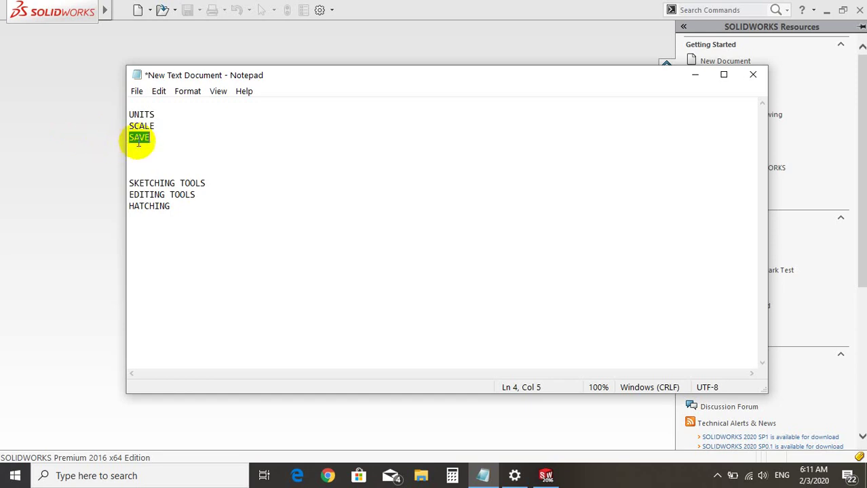
Step: Close SOLIDWORKS 2016 and relaunch it from its desktop shortcut
left_click(82, 135)
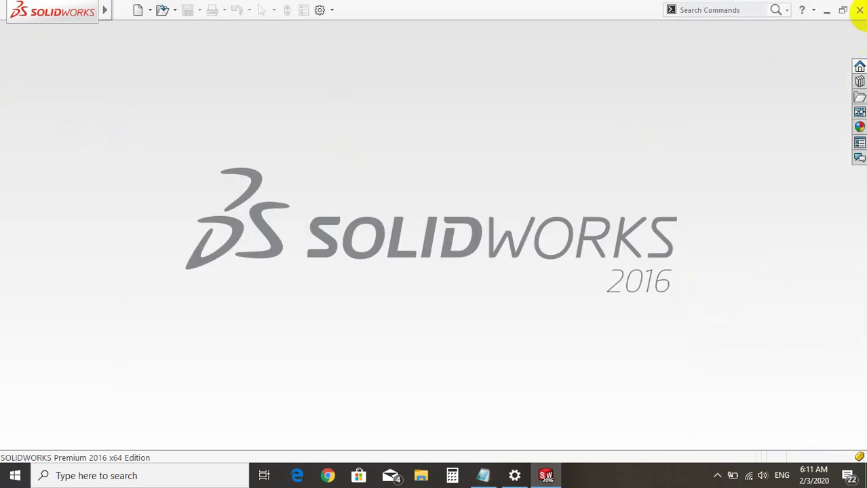
left_click(861, 8)
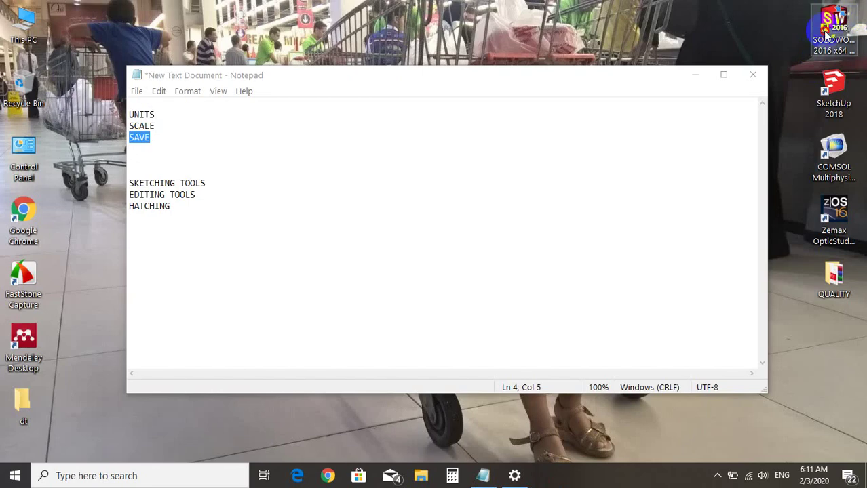
double_click(826, 32)
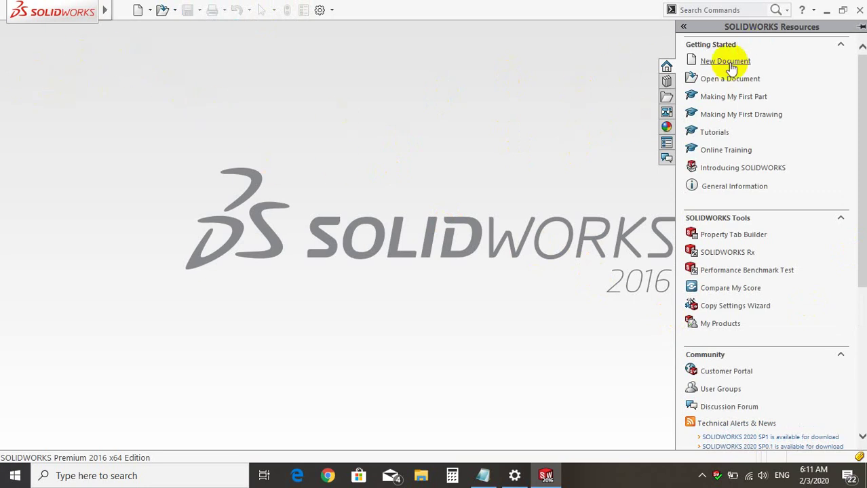
Step: Create a new Drawing document on an A3 (DIN) sheet size
left_click(139, 10)
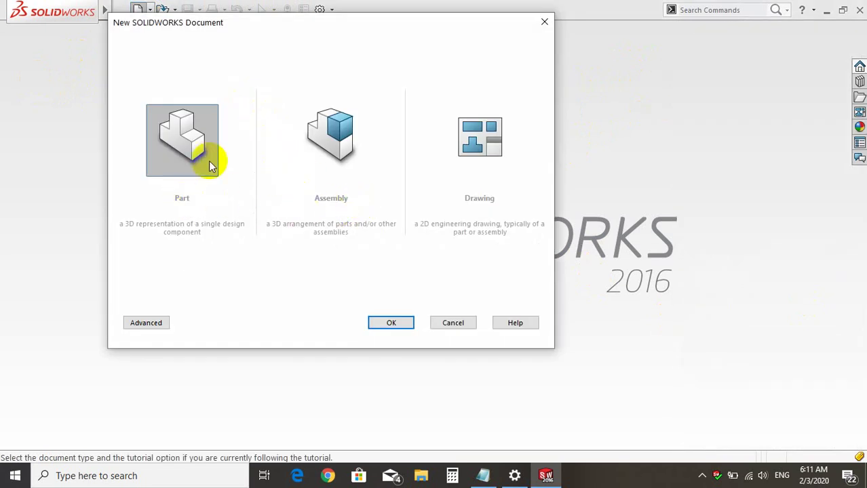
left_click(475, 124)
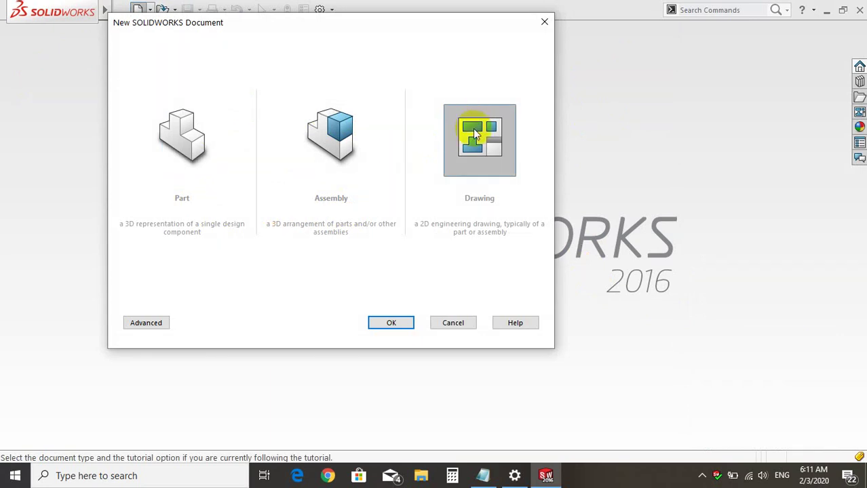
left_click(398, 322)
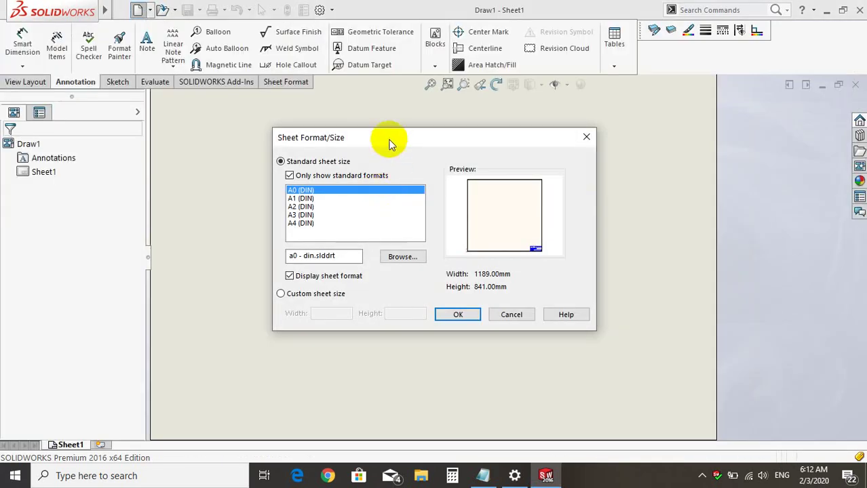
left_click_drag(393, 140, 432, 139)
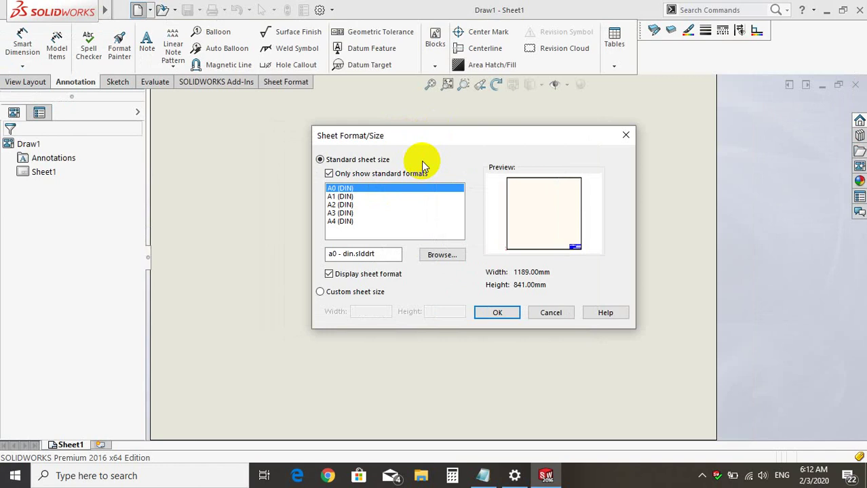
left_click(332, 213)
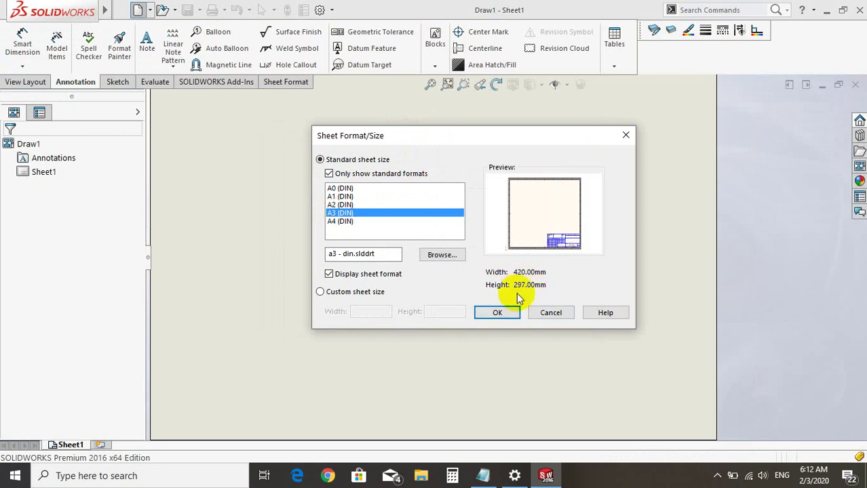
left_click(497, 313)
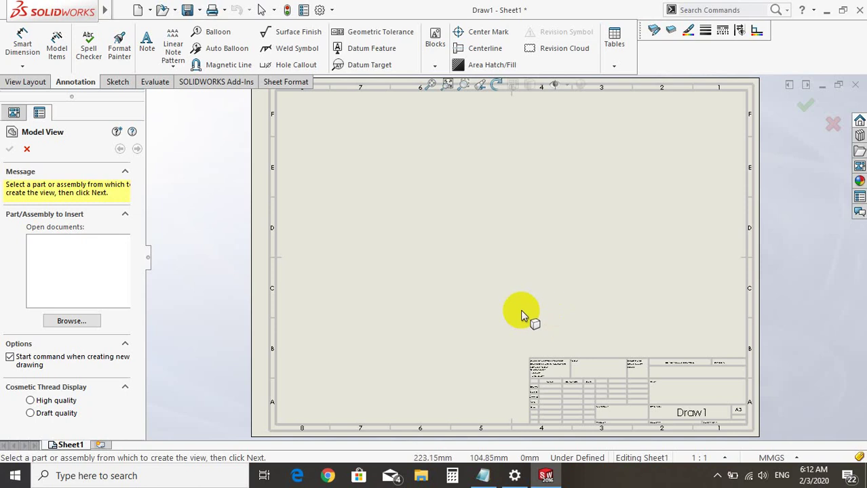
left_click(483, 476)
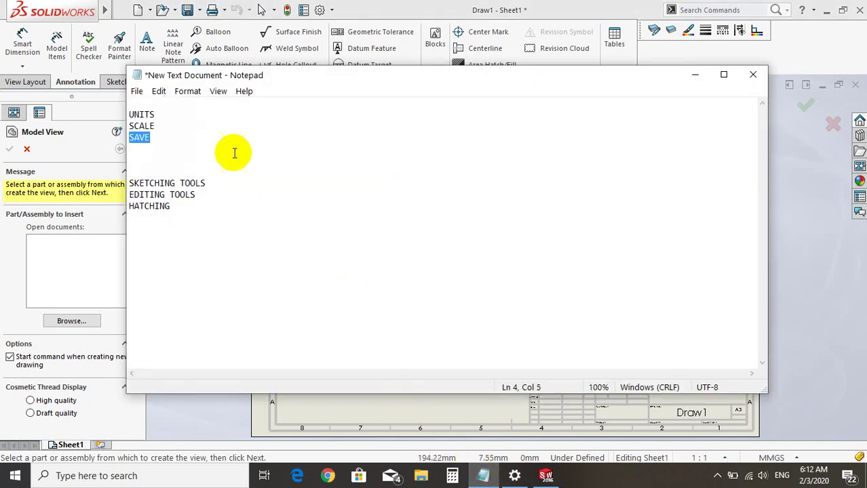
left_click_drag(188, 125, 130, 125)
left_click(143, 121)
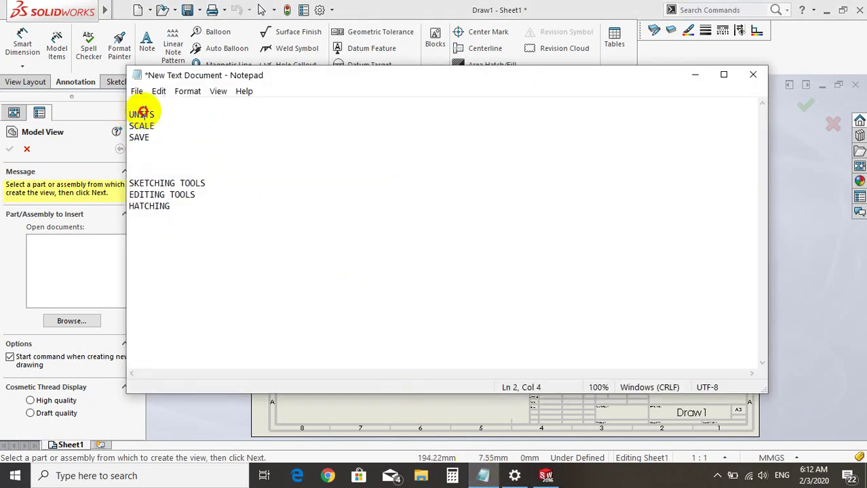
double_click(144, 114)
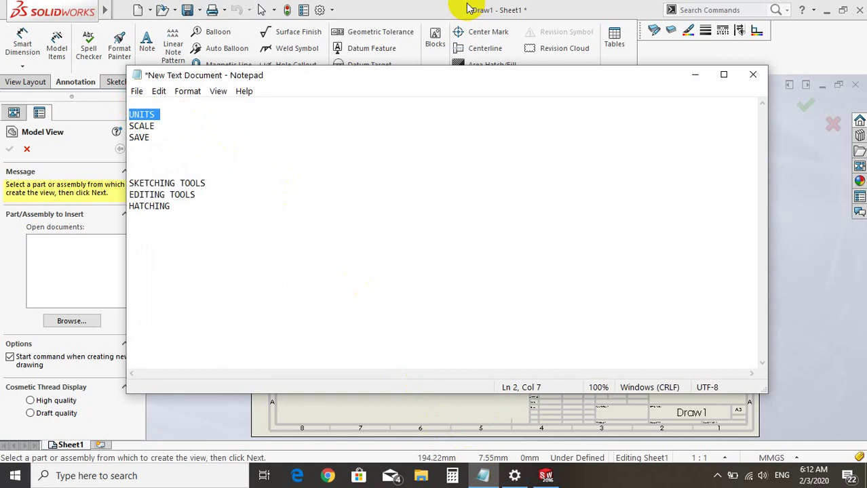
left_click(469, 8)
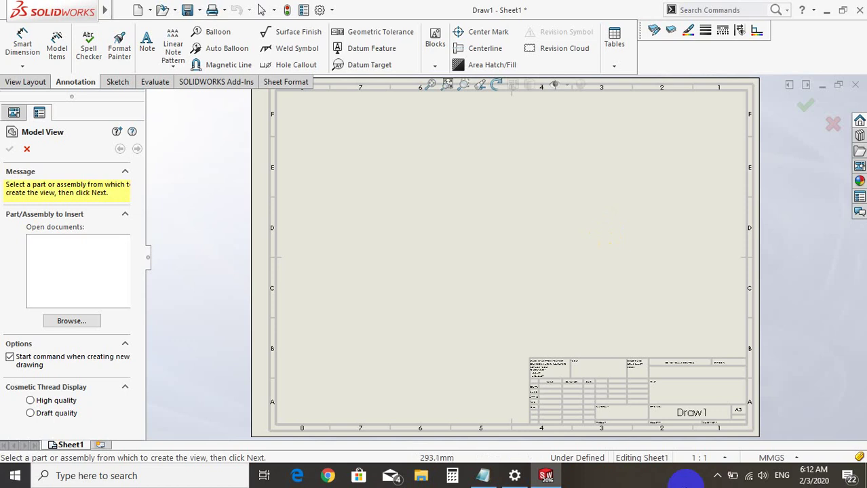
left_click(795, 459)
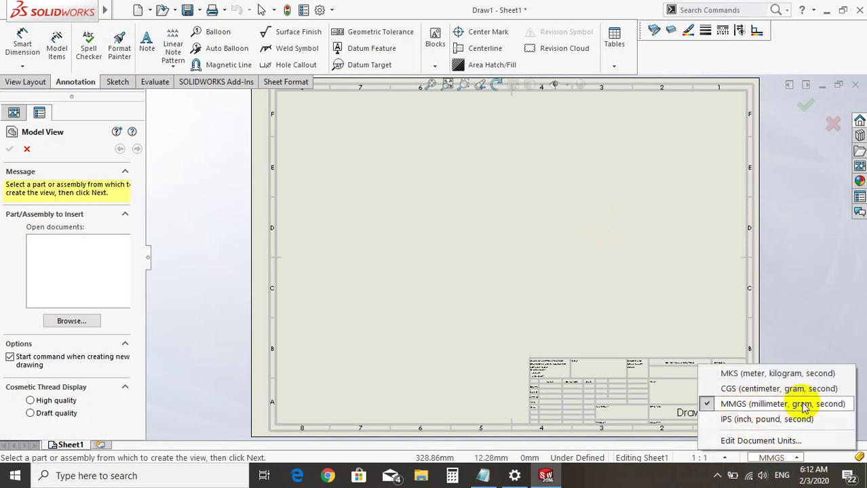
left_click(795, 458)
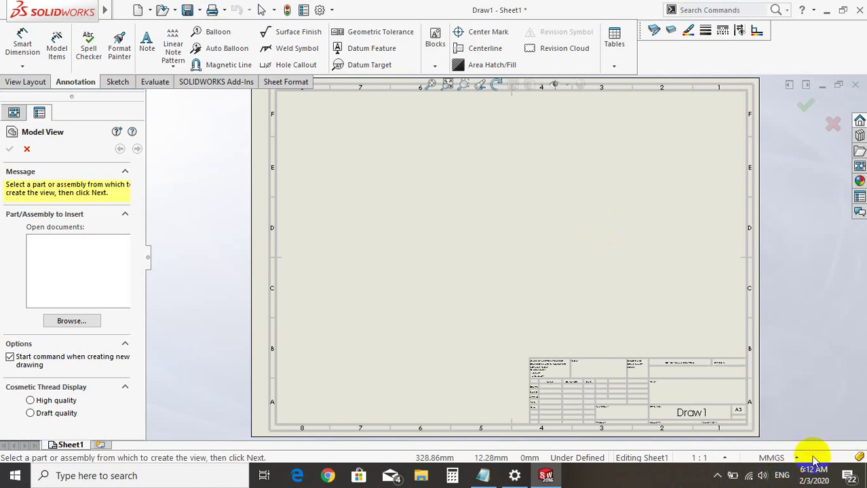
left_click(795, 459)
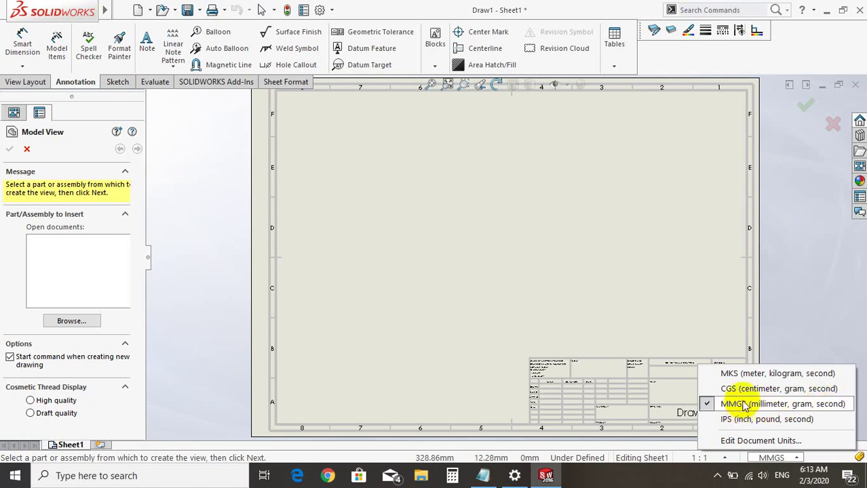
left_click(628, 209)
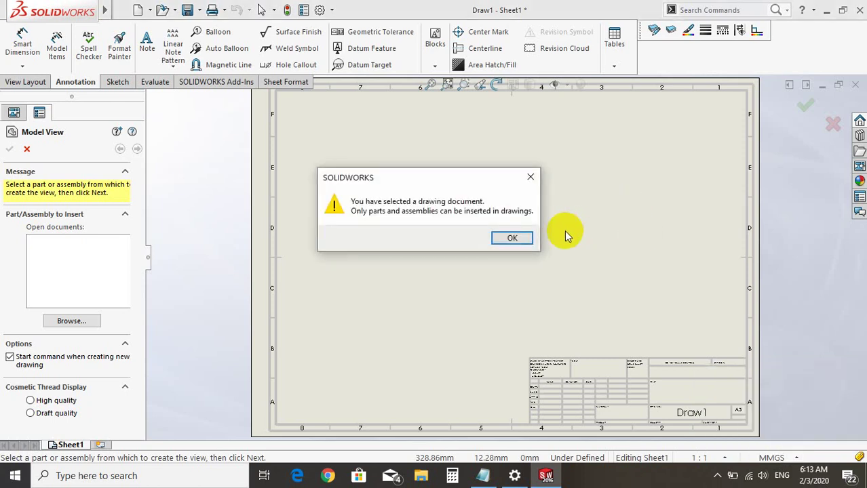
left_click(510, 237)
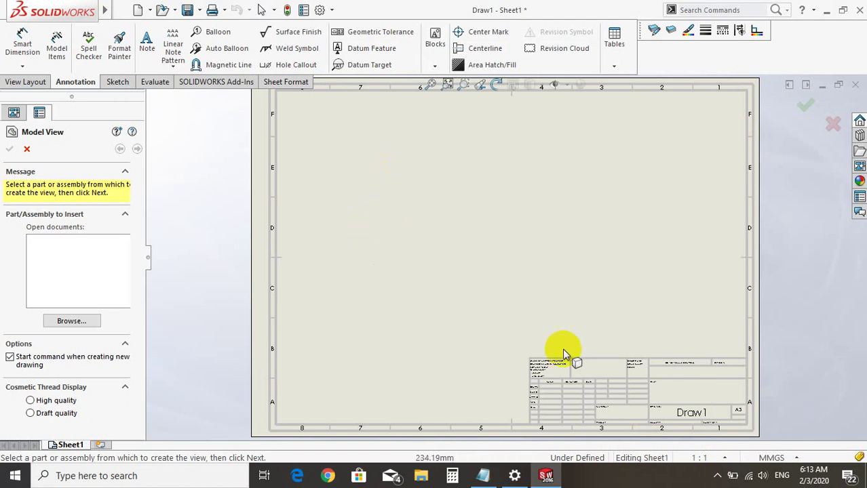
left_click(721, 462)
left_click(715, 458)
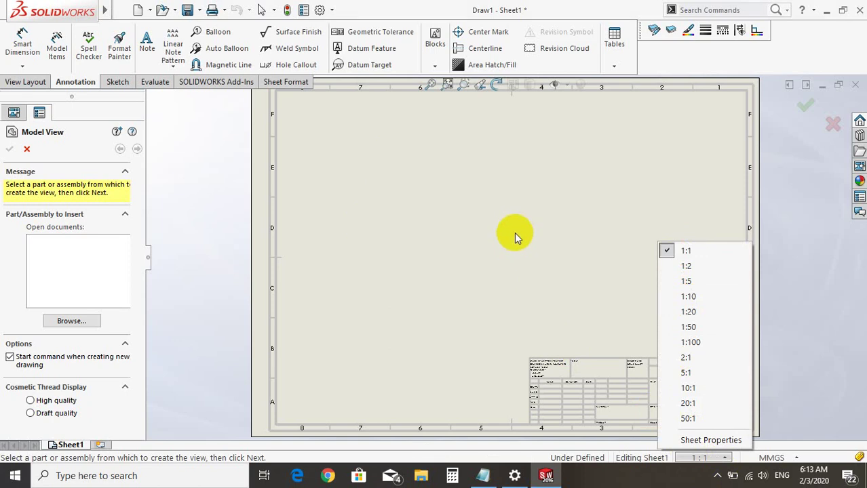
left_click(478, 169)
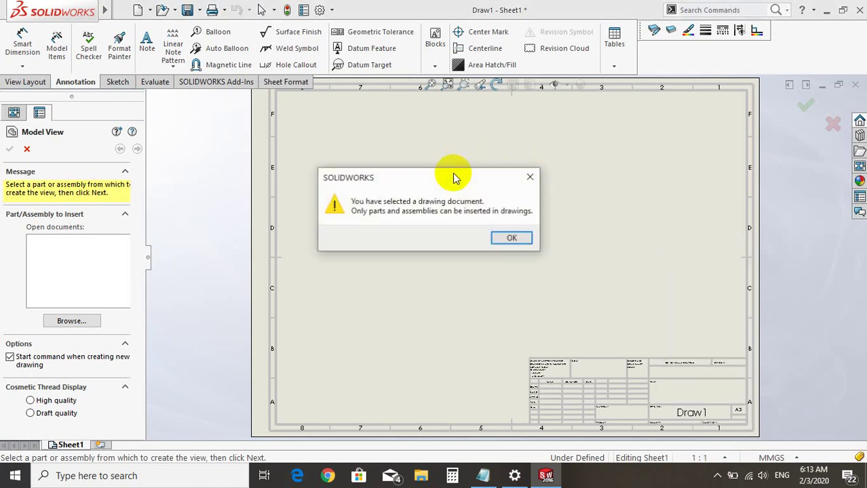
left_click(532, 179)
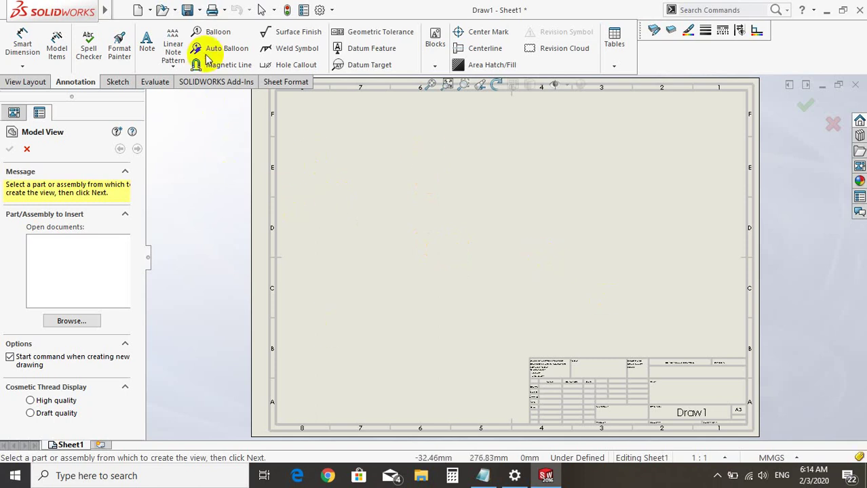
Step: Save Draw1 to the Desktop
left_click(193, 12)
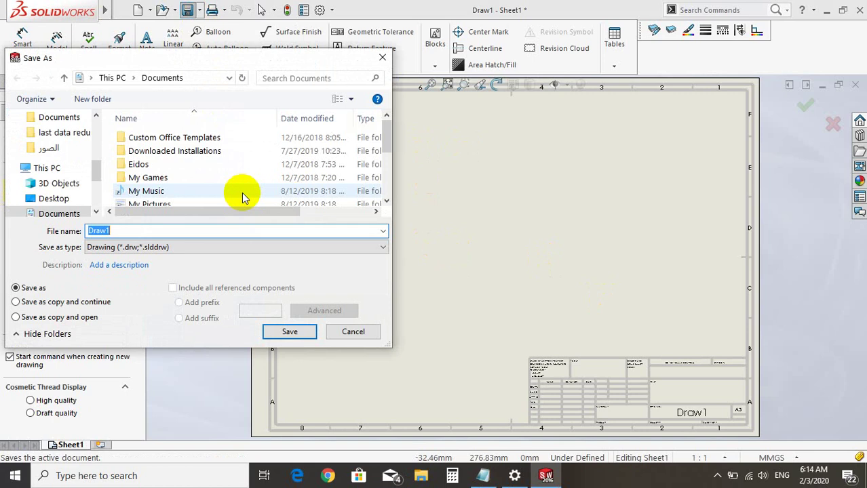
left_click(58, 198)
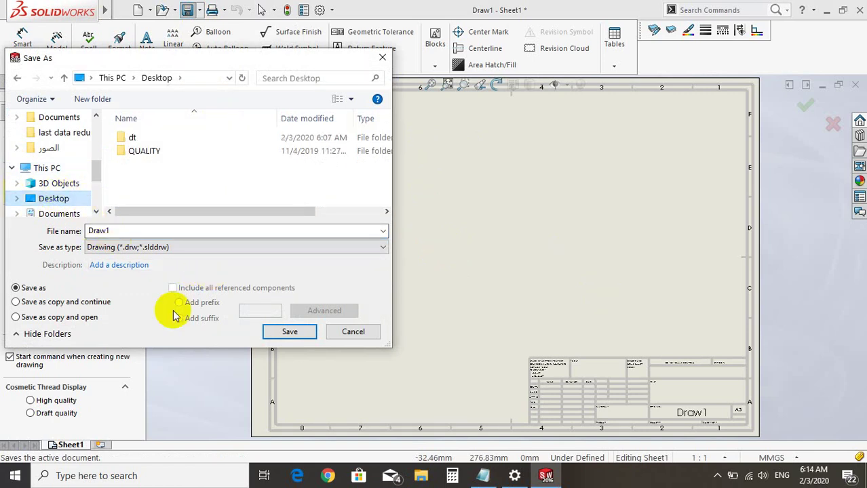
left_click(288, 332)
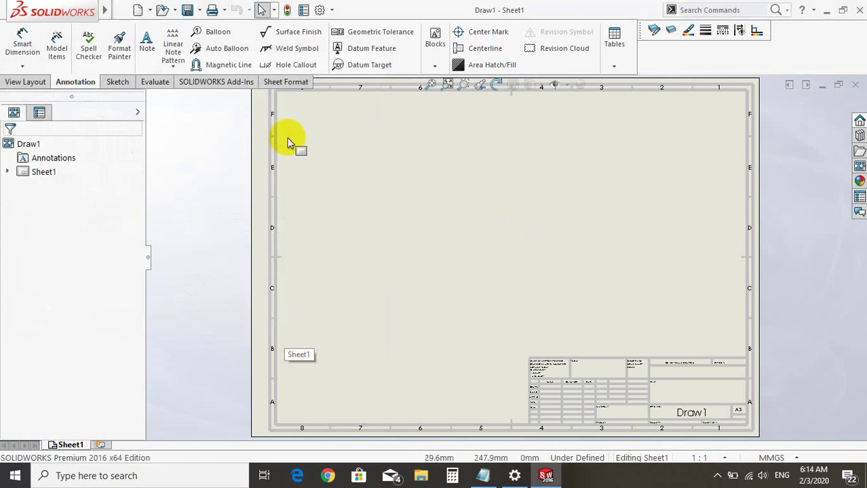
left_click(188, 10)
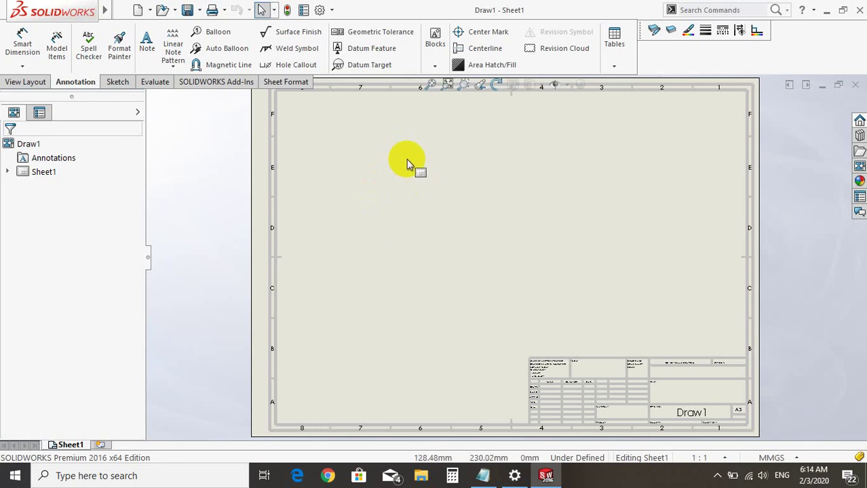
left_click(483, 477)
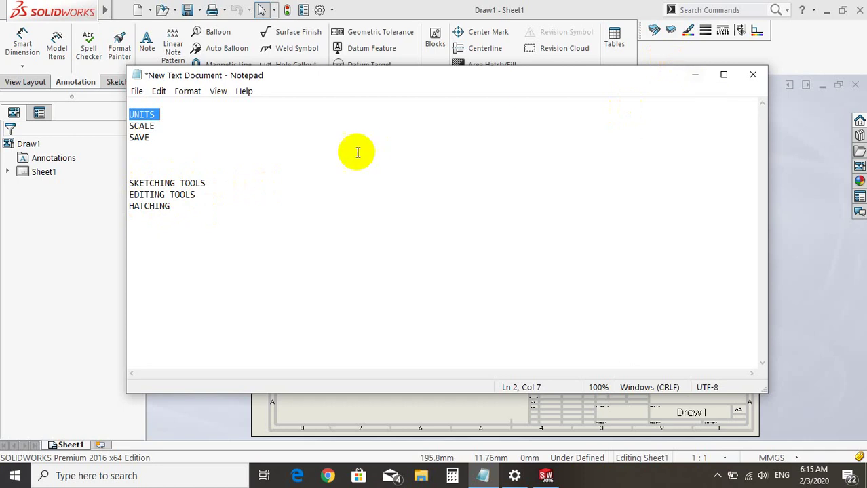
left_click(221, 426)
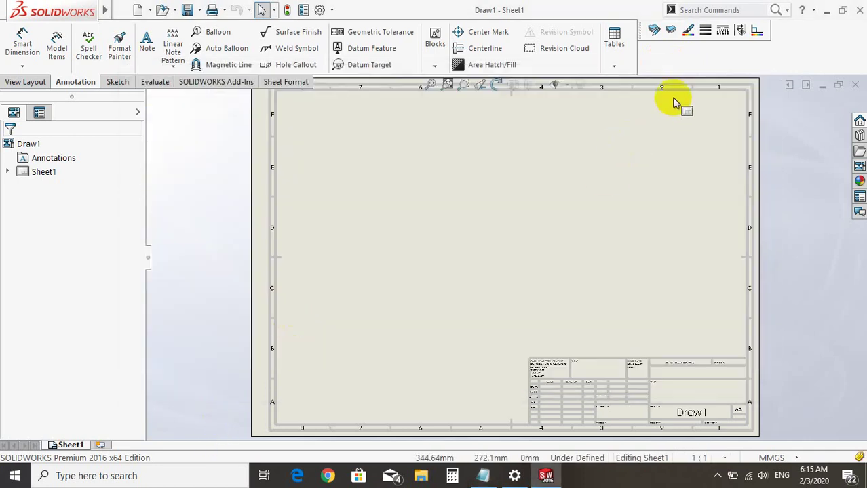
Step: On the Sketch tab, browse the Rectangle, Circle, Ellipse and Fillet options, then pick the Line tool
left_click(119, 82)
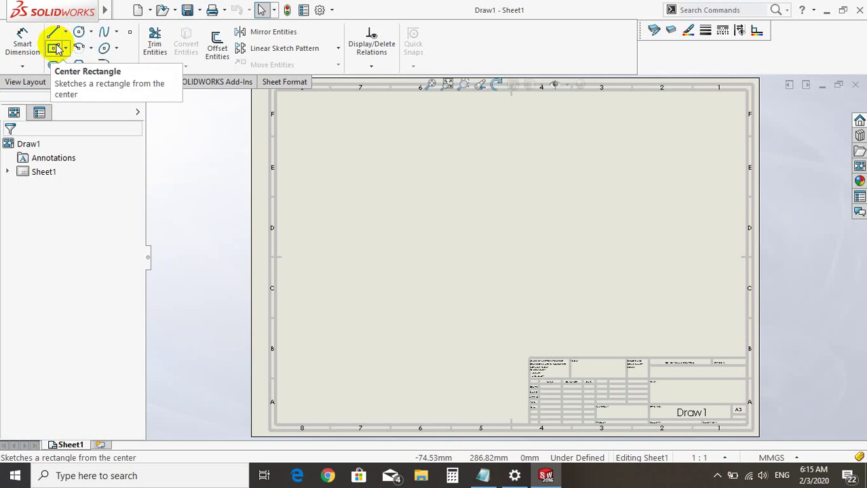
left_click(65, 50)
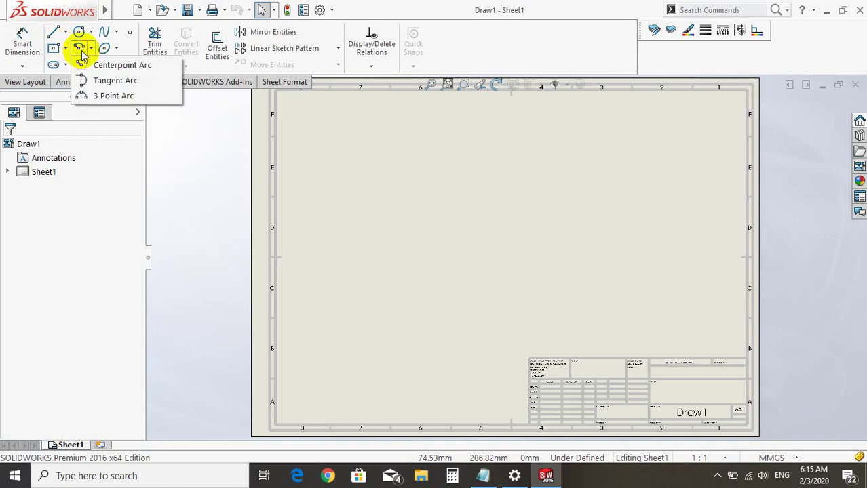
mouse_move(79, 32)
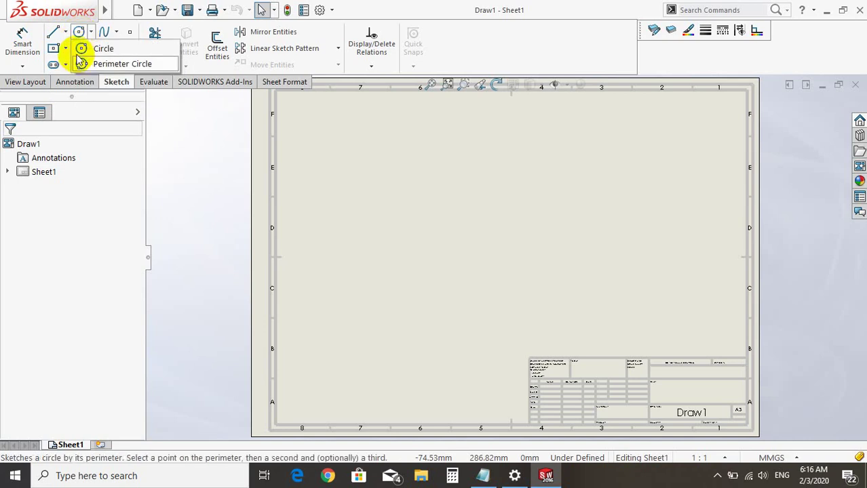
left_click(265, 156)
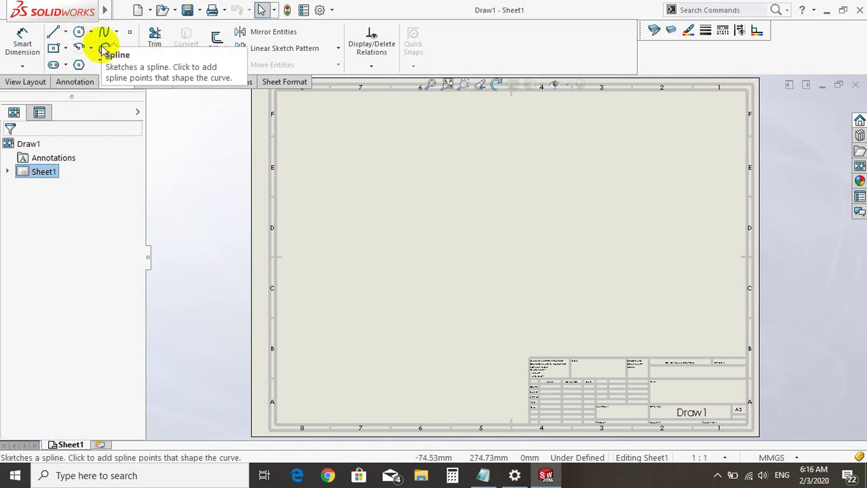
left_click(104, 51)
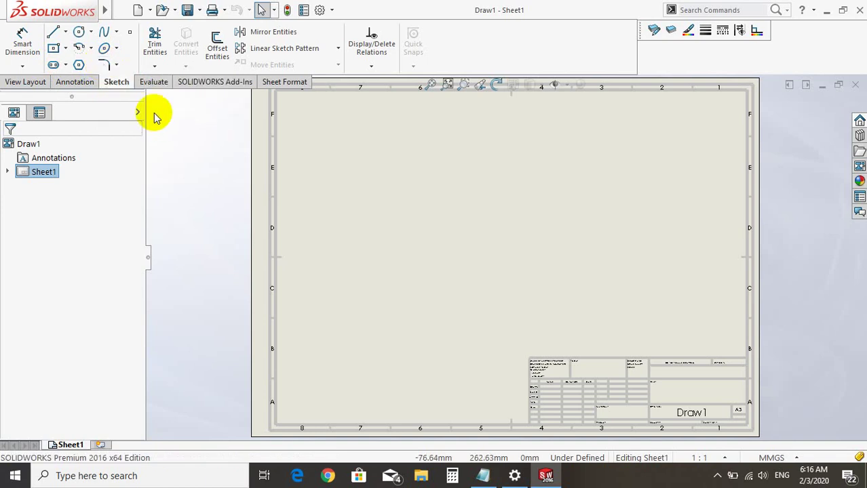
left_click(117, 65)
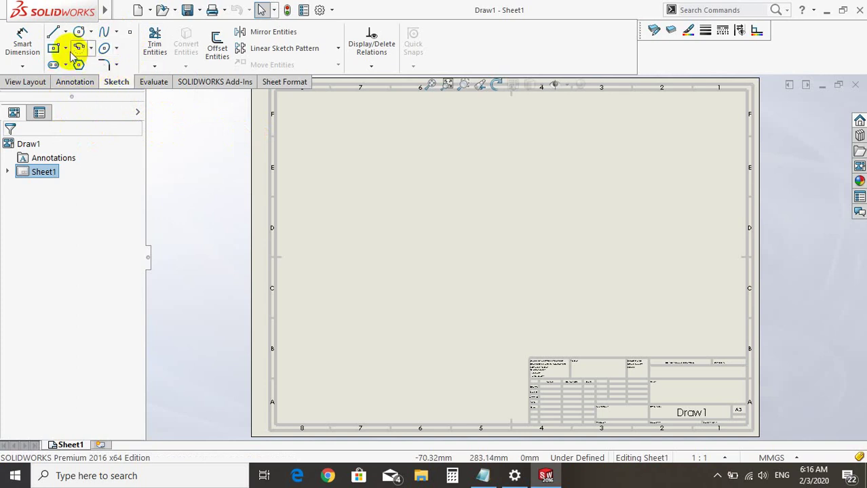
left_click(53, 34)
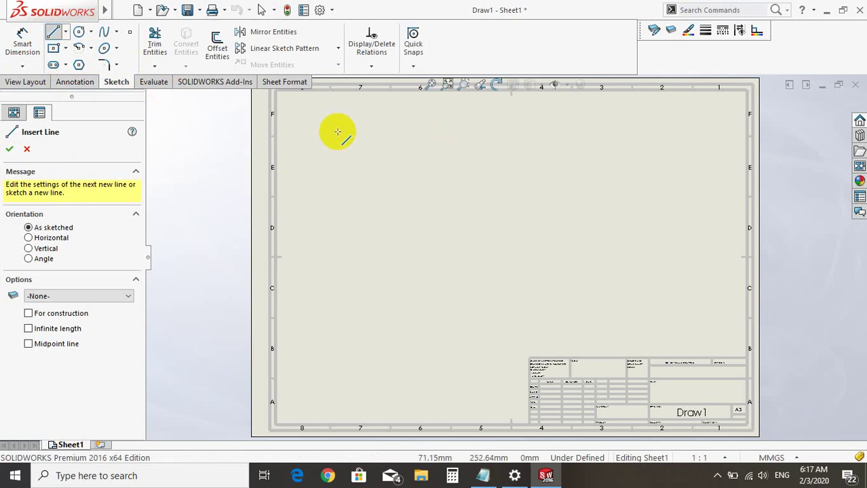
Step: Place the outline's first point near the sheet's top-left
left_click(337, 132)
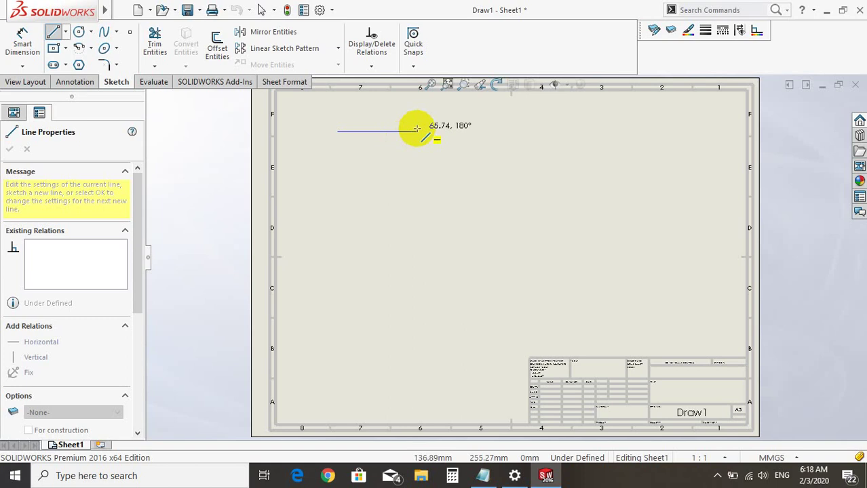
Step: Draw the top, step, right, bottom and left edges, closing the outline at the starting corner
left_click(416, 129)
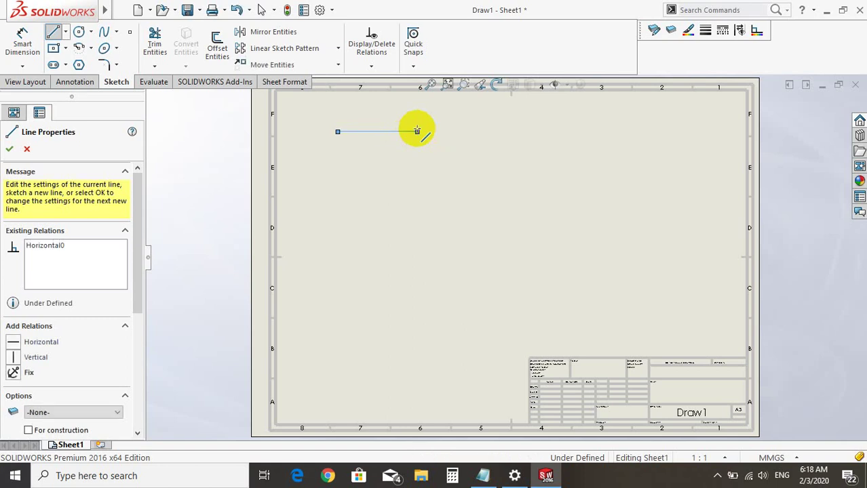
left_click(416, 178)
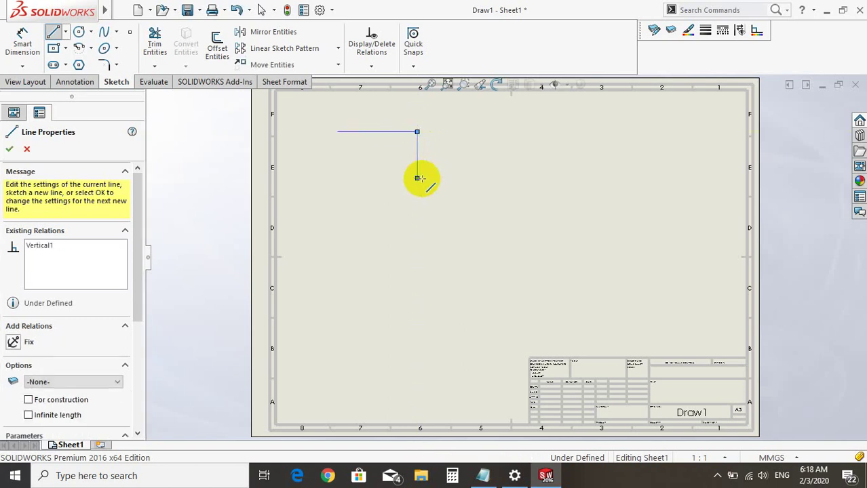
left_click(491, 177)
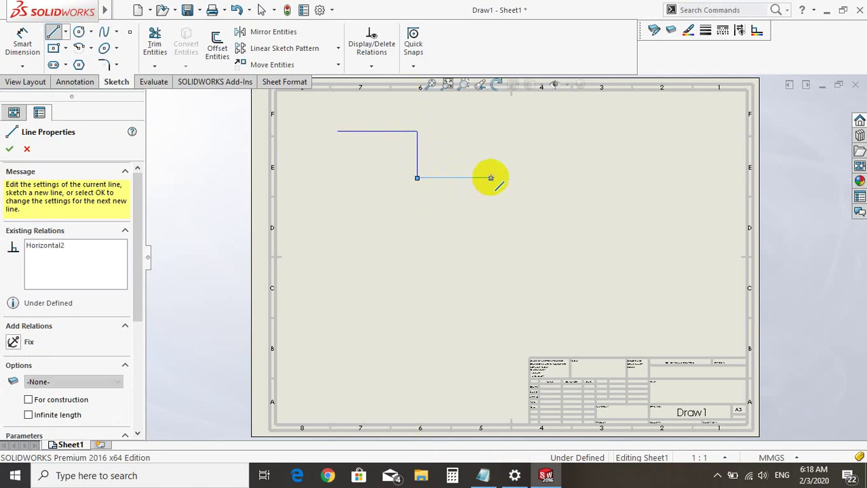
left_click(491, 241)
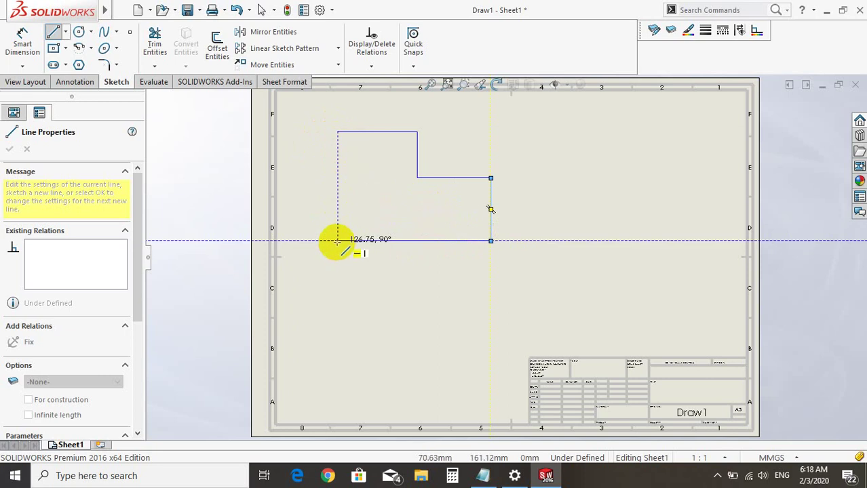
left_click(338, 131)
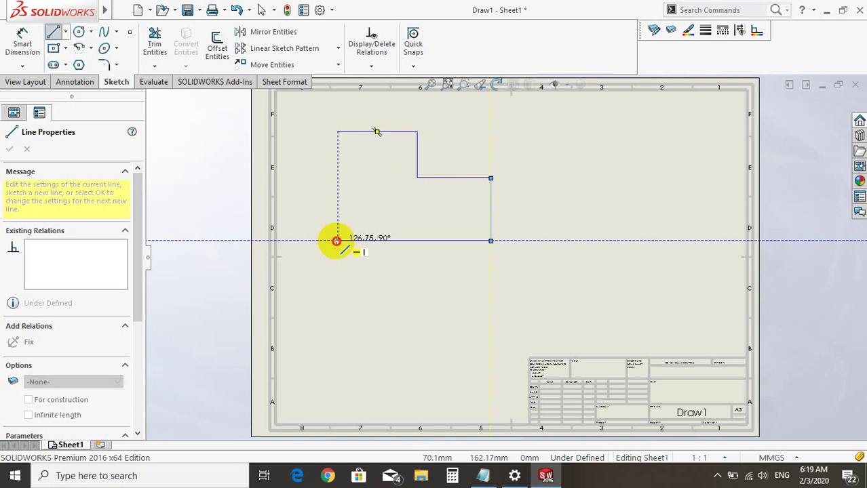
left_click(336, 240)
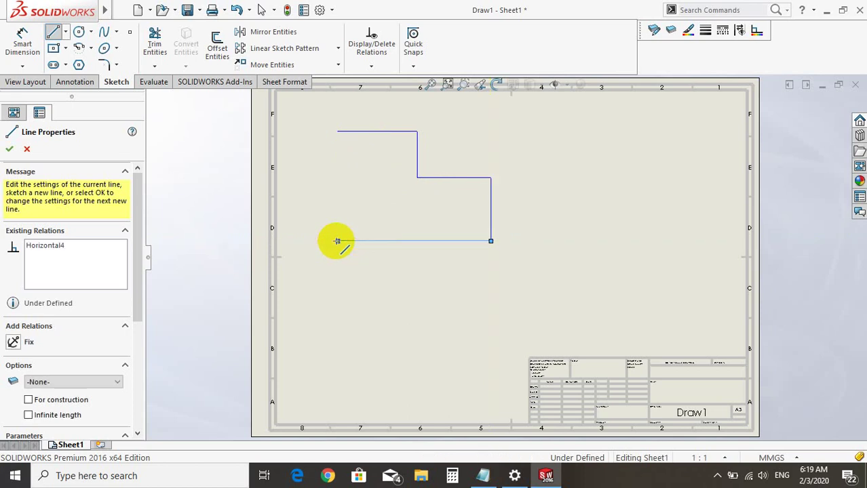
left_click(337, 131)
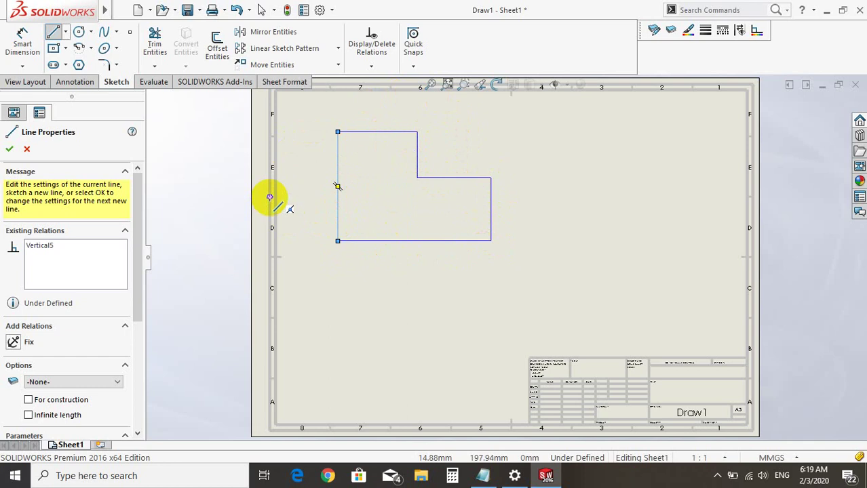
Step: Draw a small circle centred in the outline's taller upper-left part
left_click(79, 33)
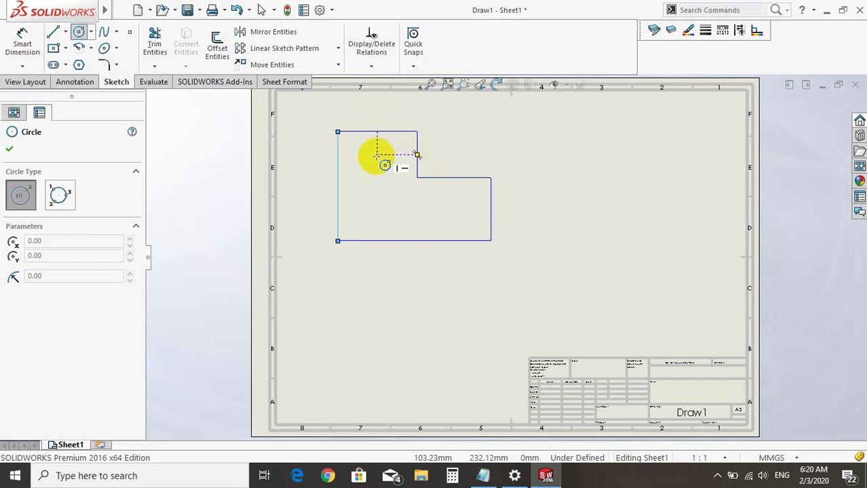
left_click(376, 156)
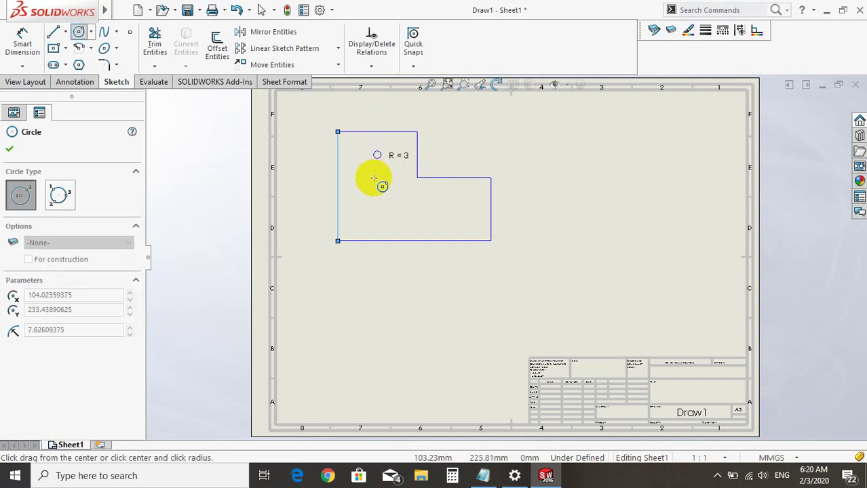
left_click(417, 155)
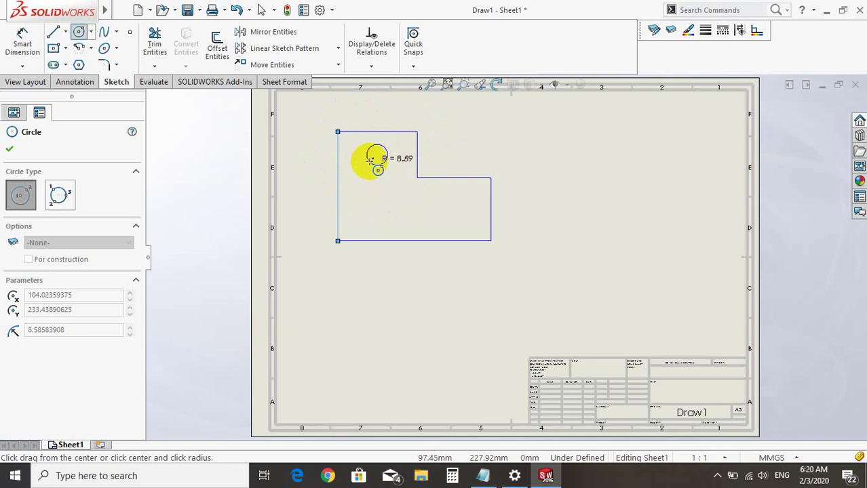
left_click(370, 160)
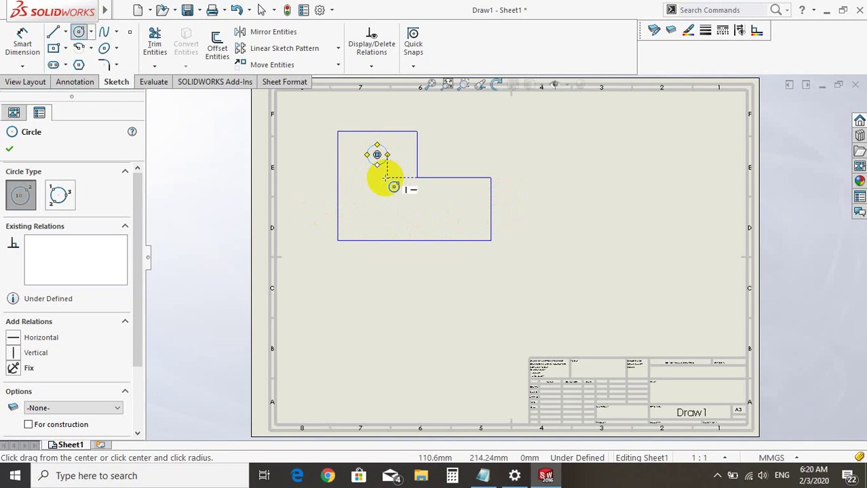
key("Escape")
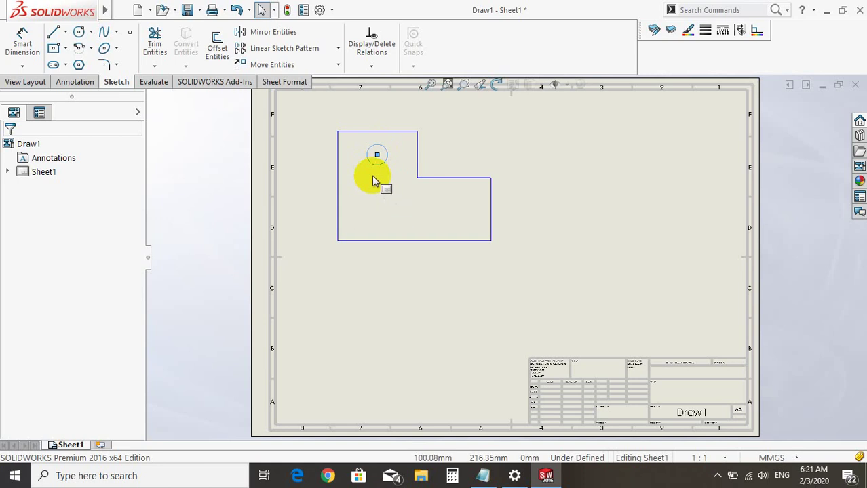
left_click(37, 55)
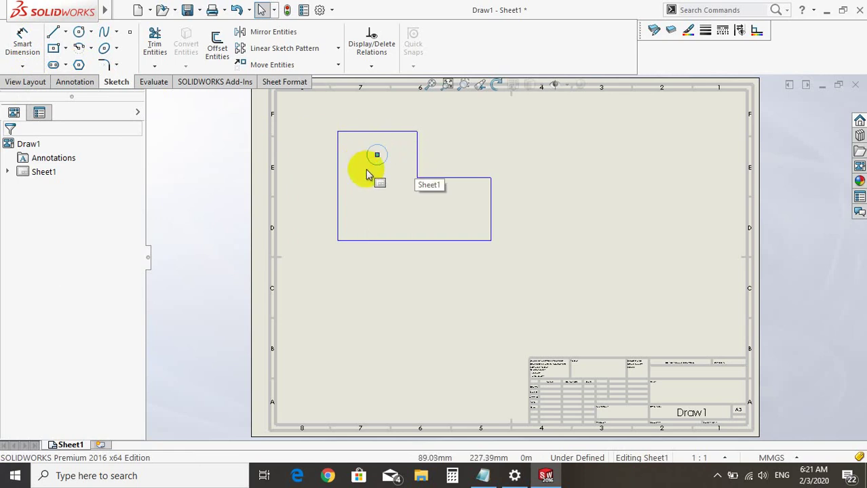
left_click(390, 153)
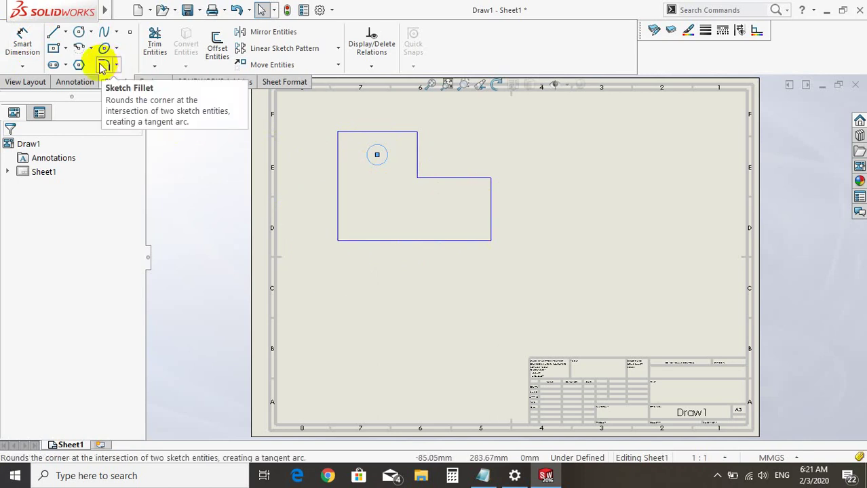
Step: Start Sketch Fillet from the fillet dropdown with its 10.00mm radius
left_click(116, 65)
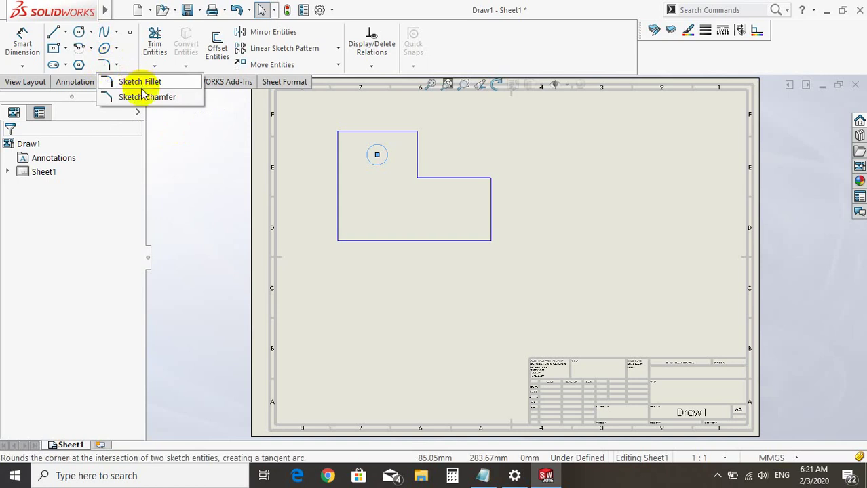
left_click(140, 82)
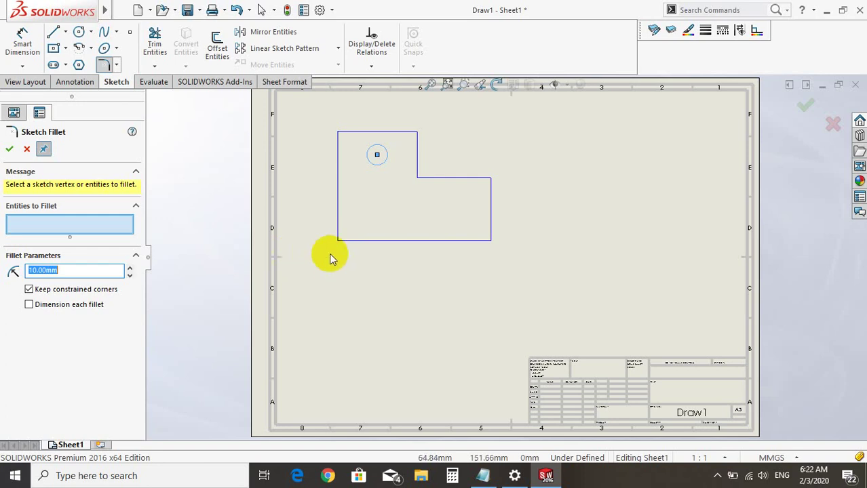
Step: Clear the earlier selection and fillet the lower-left corner with a 15 mm radius
left_click(340, 216)
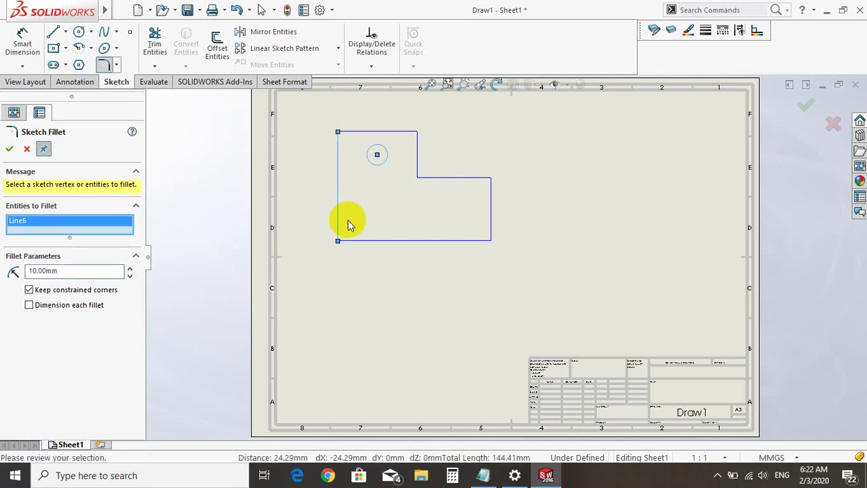
left_click(368, 242)
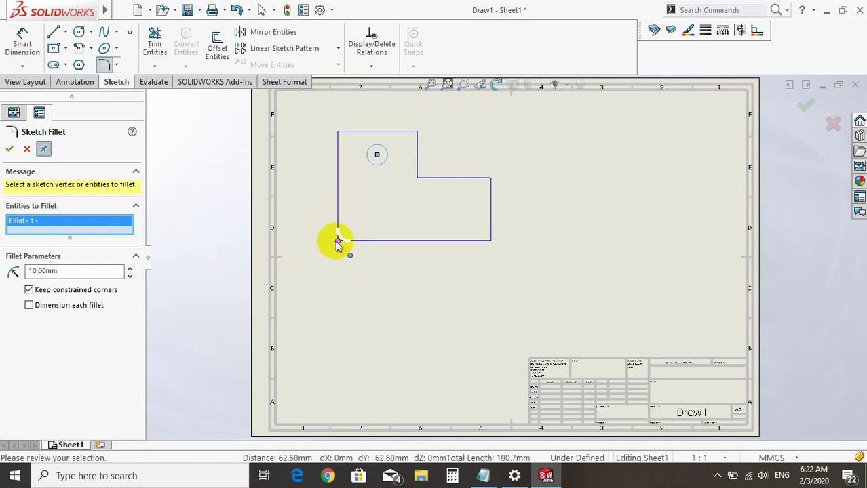
right_click(98, 229)
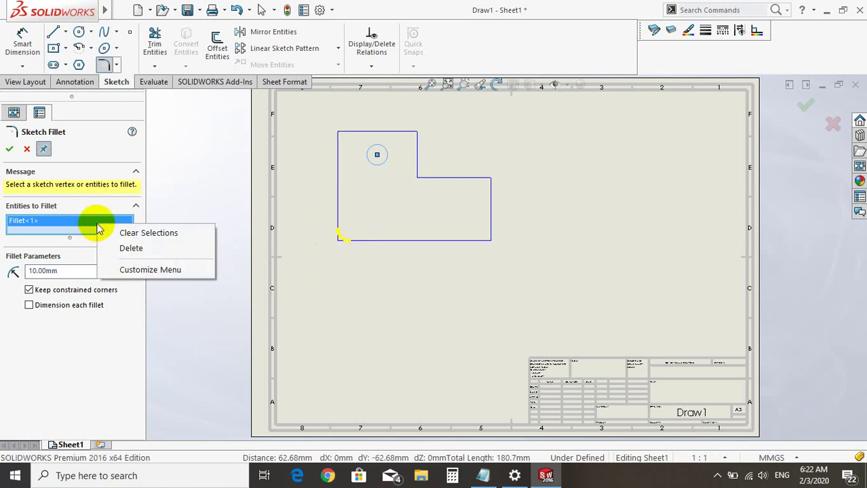
left_click(112, 233)
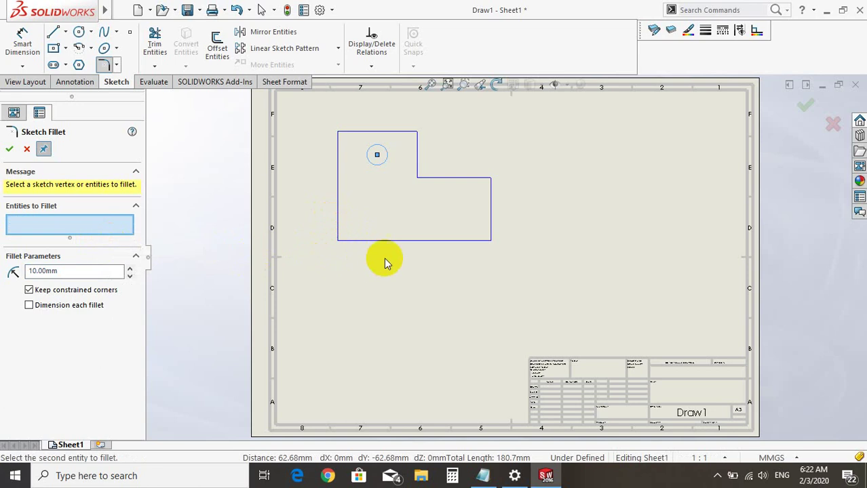
left_click(338, 241)
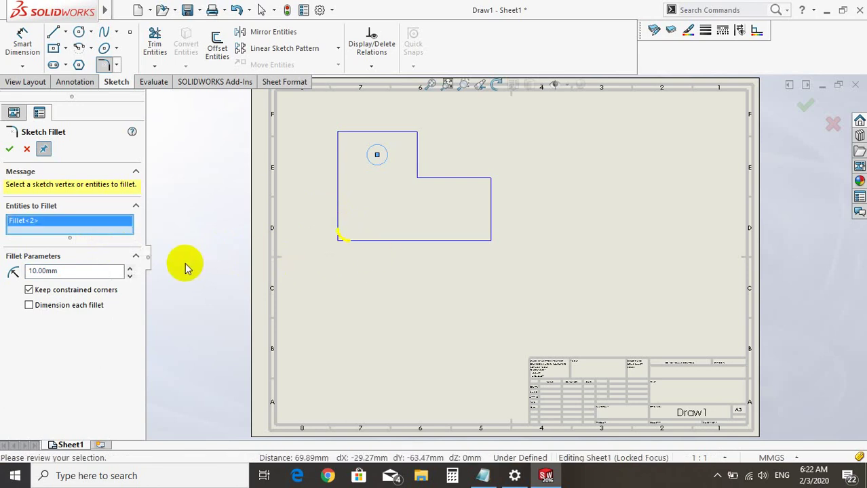
left_click(129, 269)
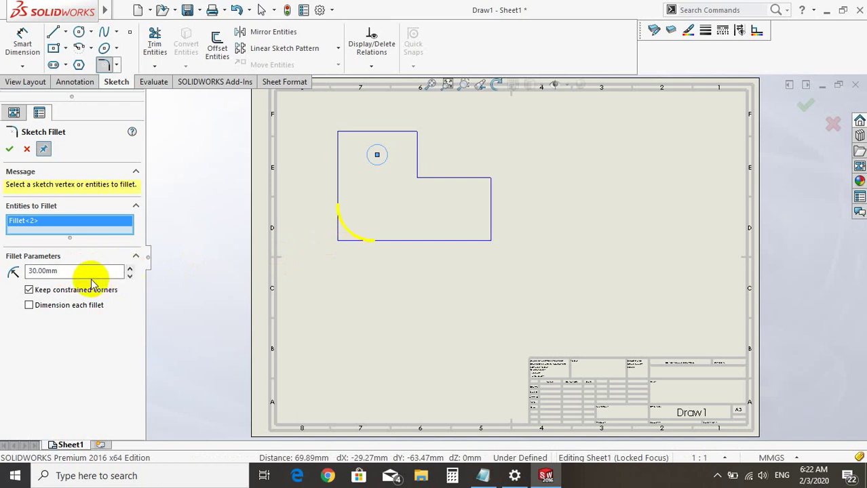
double_click(81, 272)
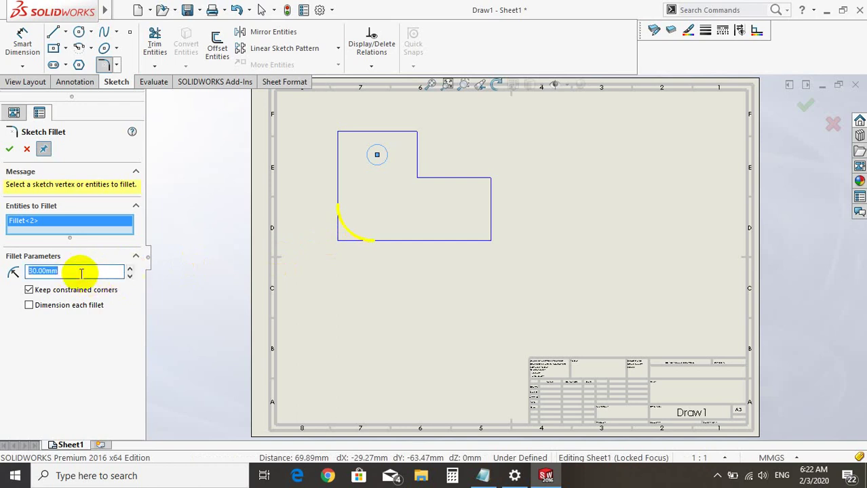
type("15")
key("Return")
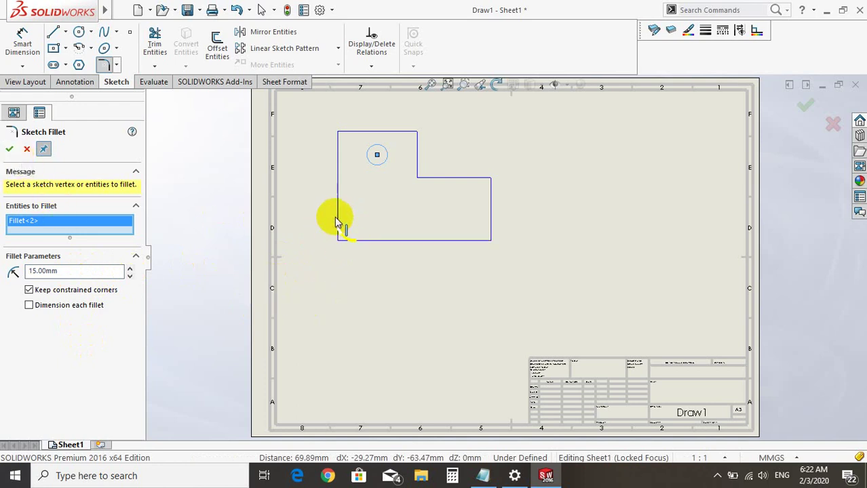
left_click(10, 149)
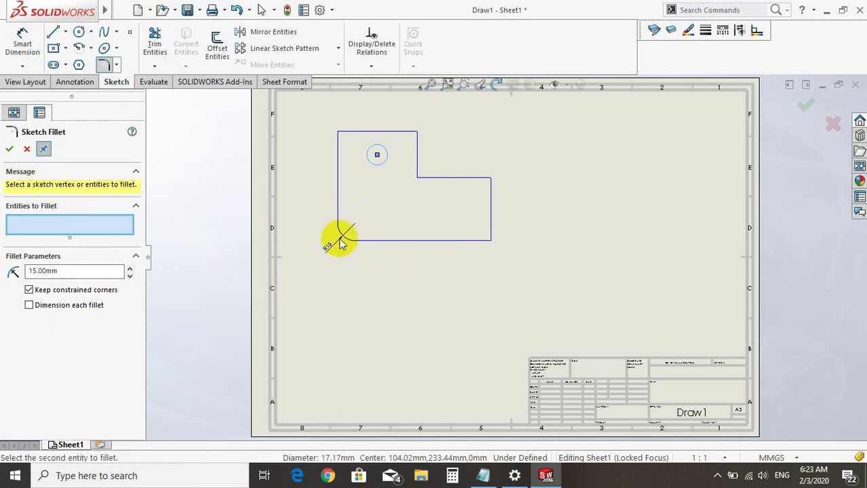
Step: Draw a second small circle centred near the plate's lower-right corner
scroll(360, 226, "down", 2)
scroll(401, 241, "down", 1)
scroll(411, 248, "down", 1)
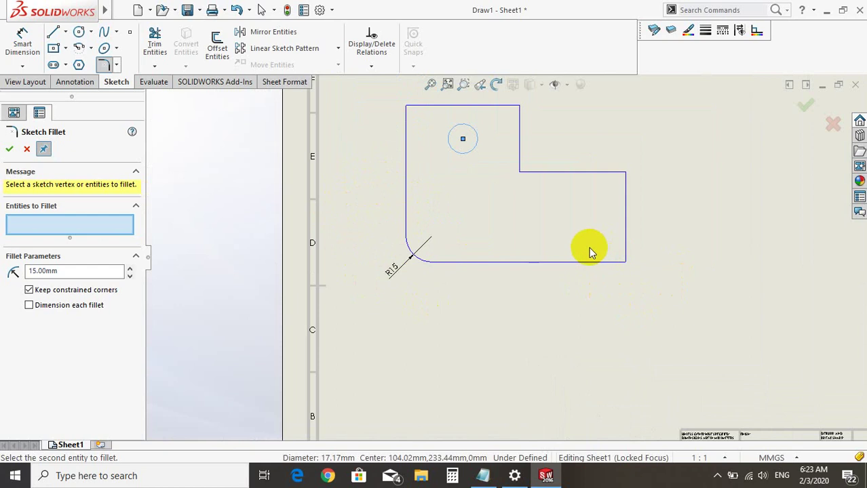
scroll(589, 247, "down", 1)
scroll(606, 196, "up", 2)
scroll(596, 185, "down", 1)
scroll(597, 185, "down", 1)
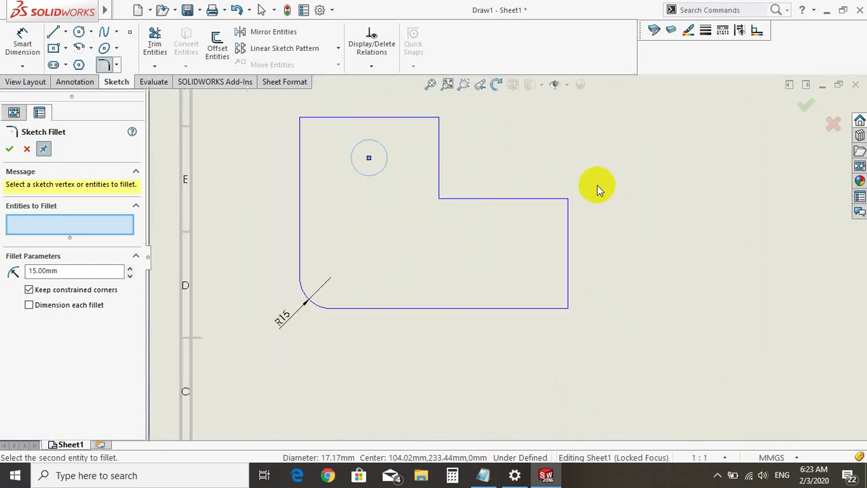
left_click(79, 32)
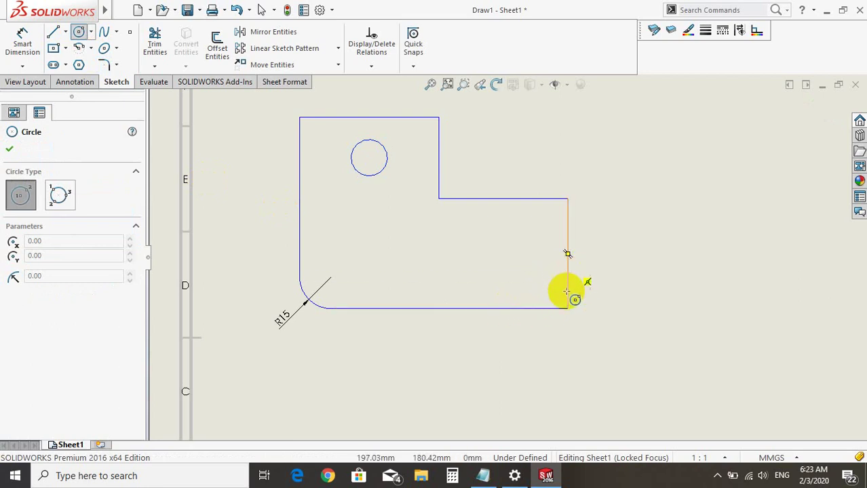
left_click(536, 278)
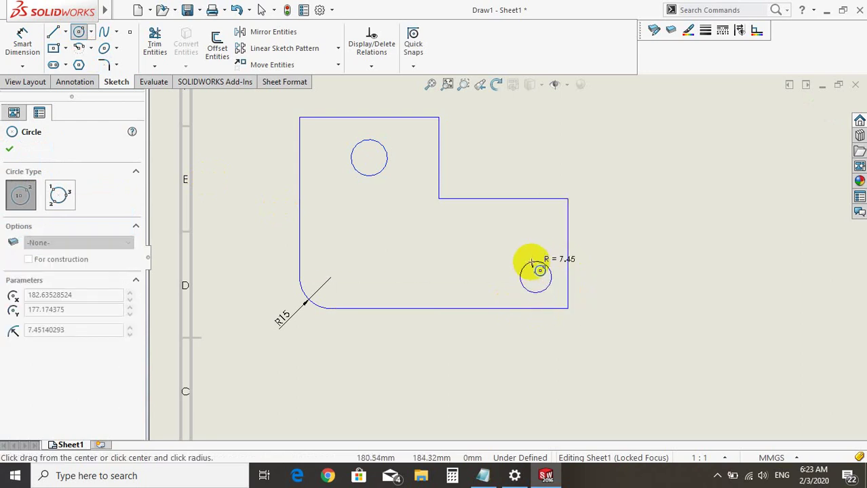
left_click(531, 258)
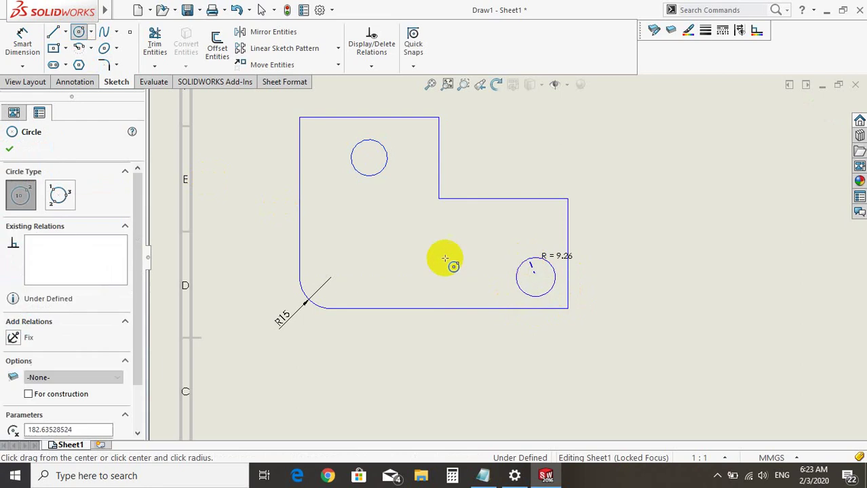
key("Escape")
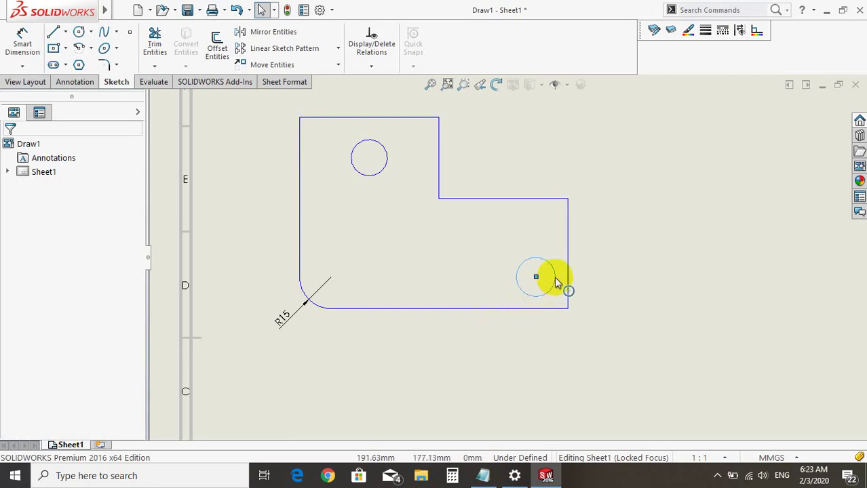
Step: Make the lower-right circle tangent to the plate's right edge
left_click(603, 274)
left_click(553, 268)
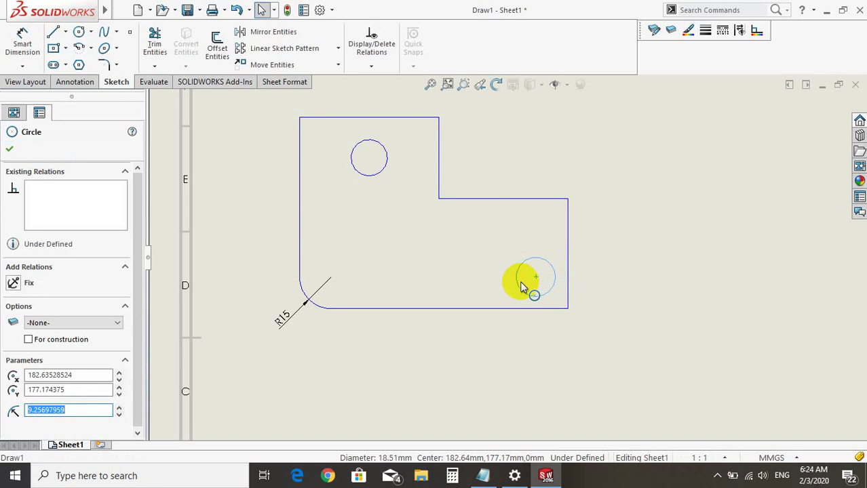
left_click(568, 278, "ctrl")
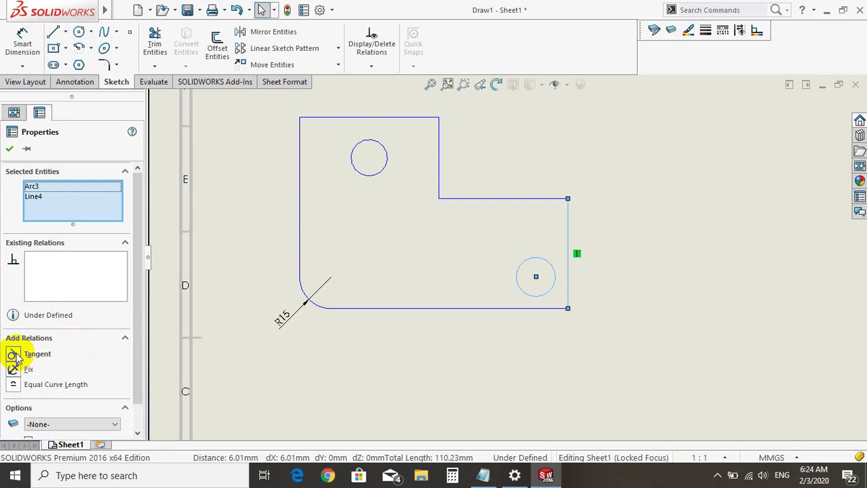
left_click(13, 357)
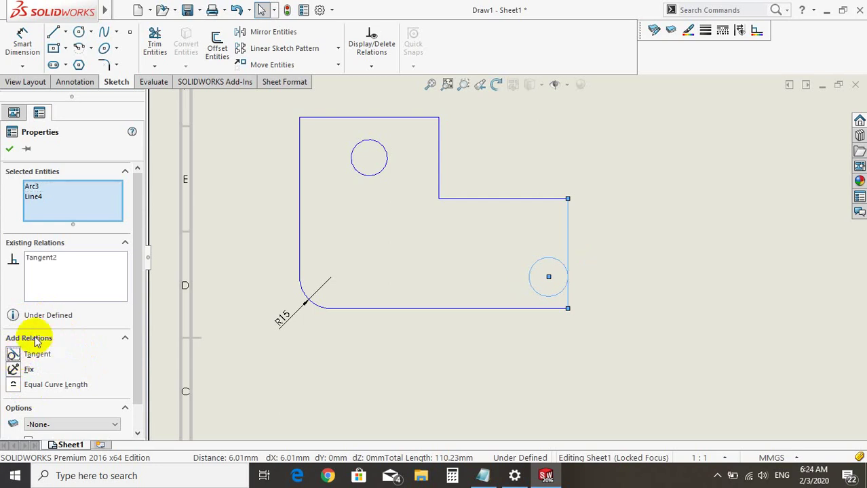
Step: Add a tangent relation between the lower-right circle and the plate's bottom edge
left_click(9, 148)
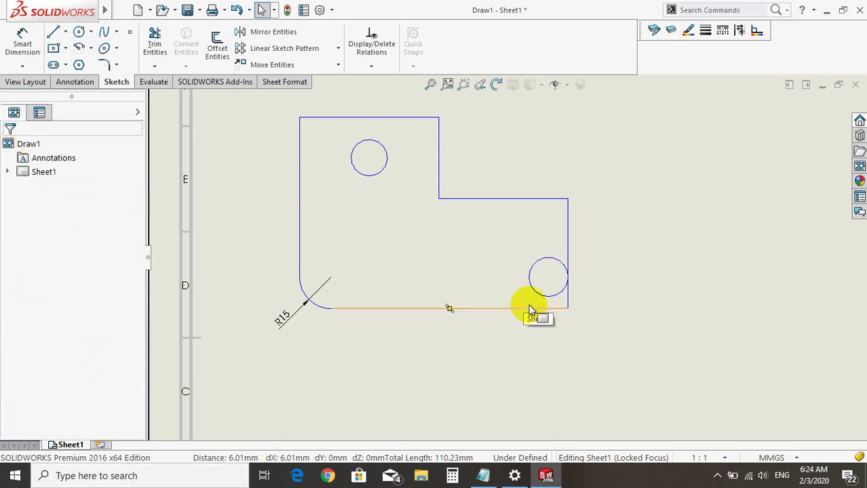
left_click(531, 286)
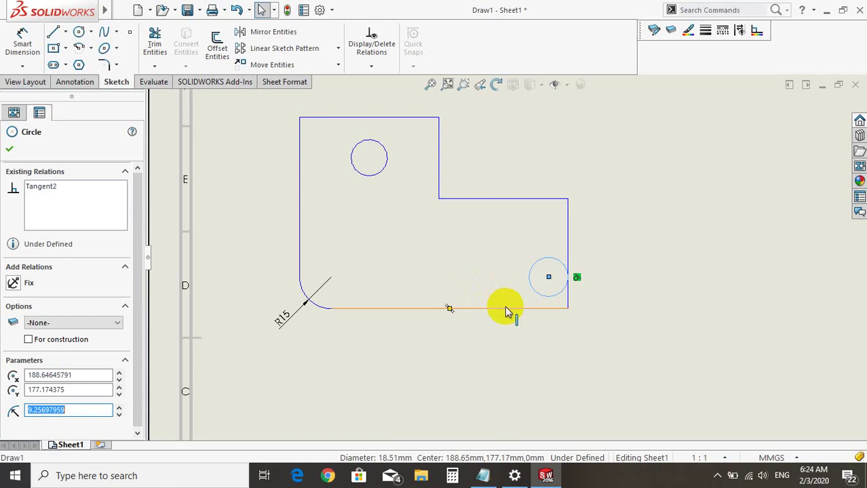
left_click(505, 308)
left_click(309, 300, "ctrl")
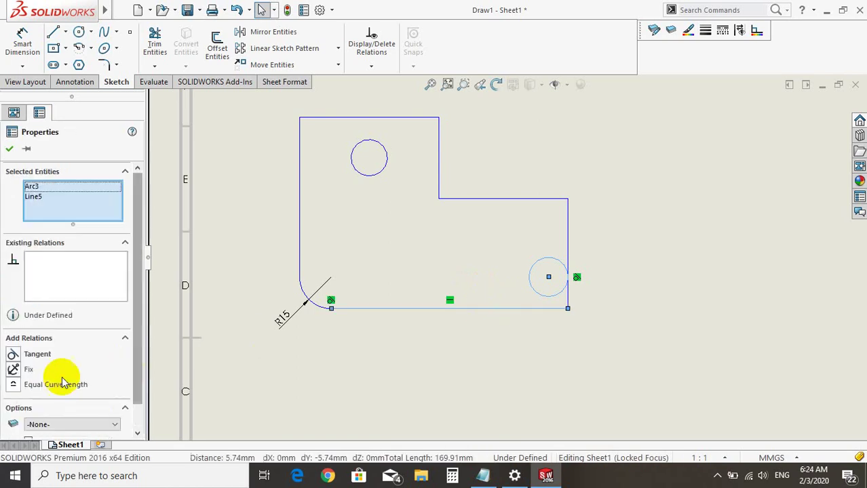
left_click(13, 355)
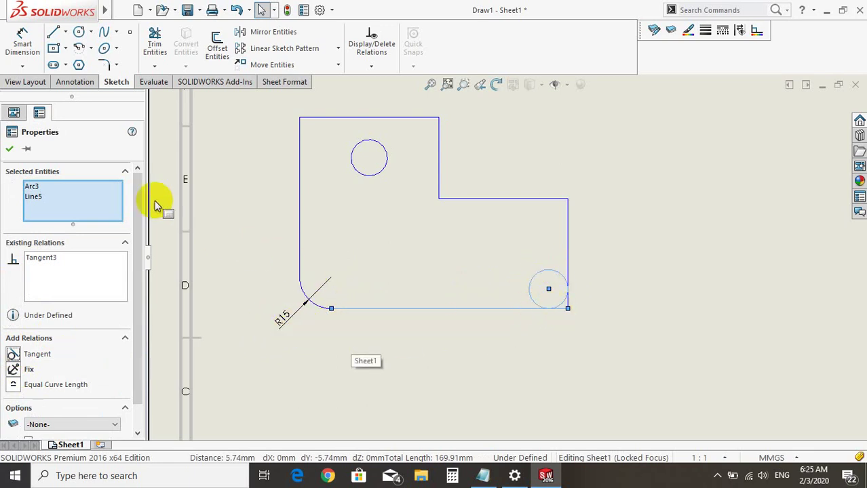
Step: Give the lower-right circle a Ø30 mm diameter dimension with Smart Dimension
left_click(30, 48)
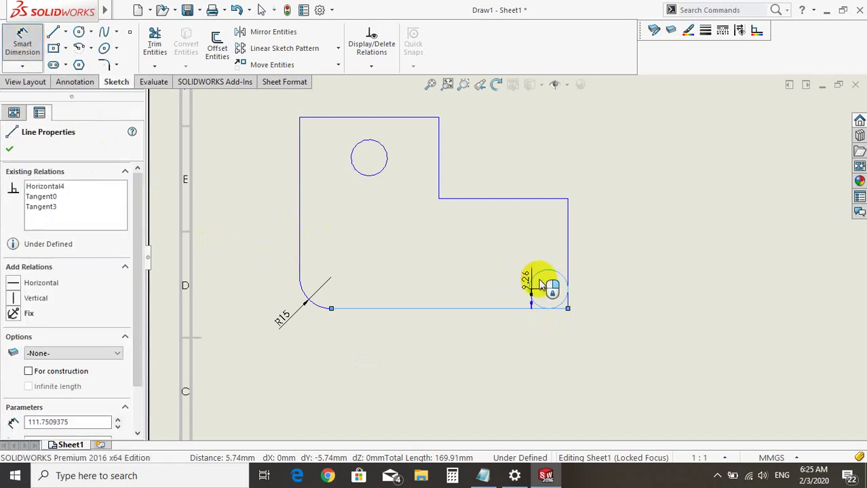
key("Escape")
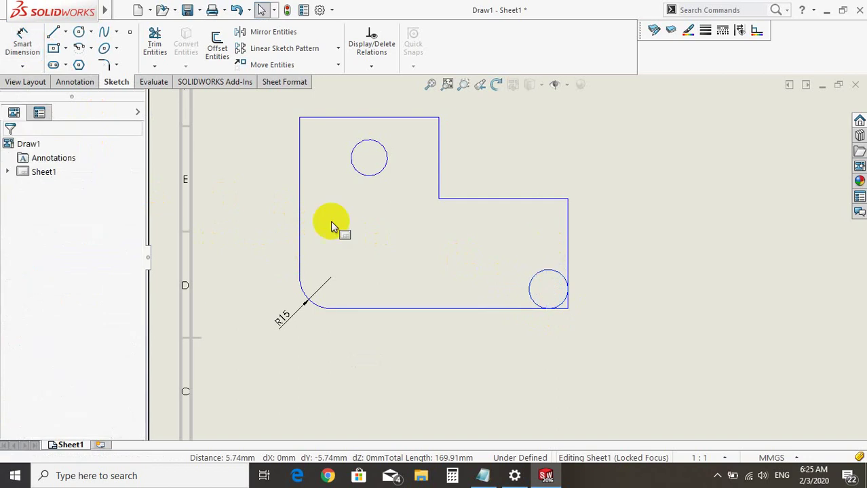
left_click(23, 42)
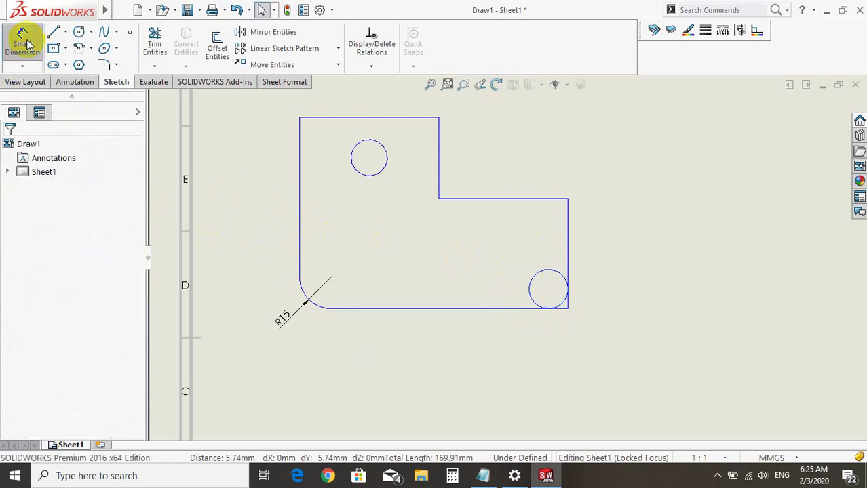
left_click(534, 278)
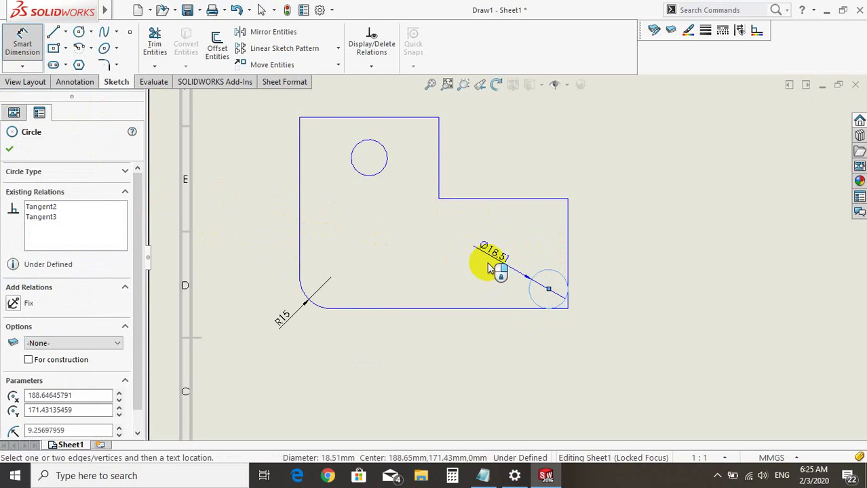
left_click(426, 270)
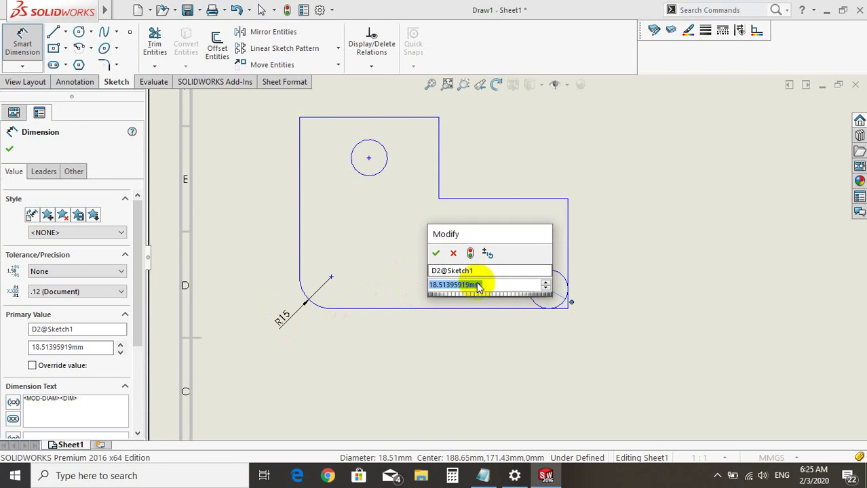
type("10")
key("Return")
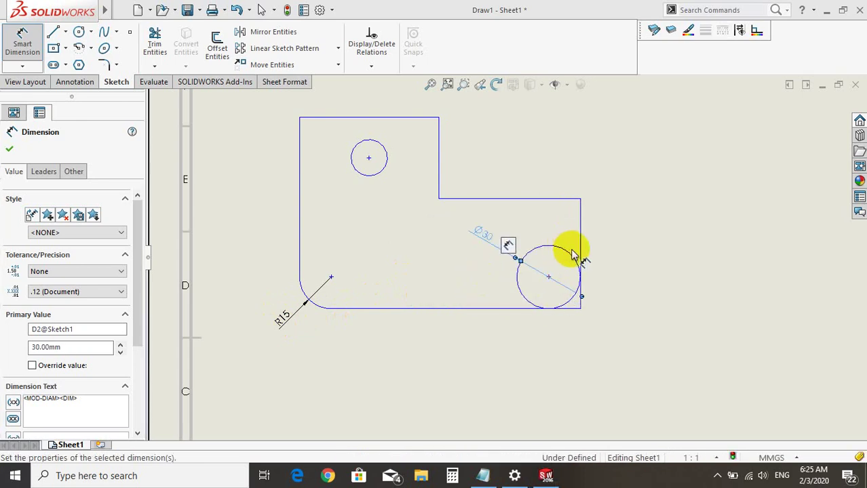
left_click(580, 271)
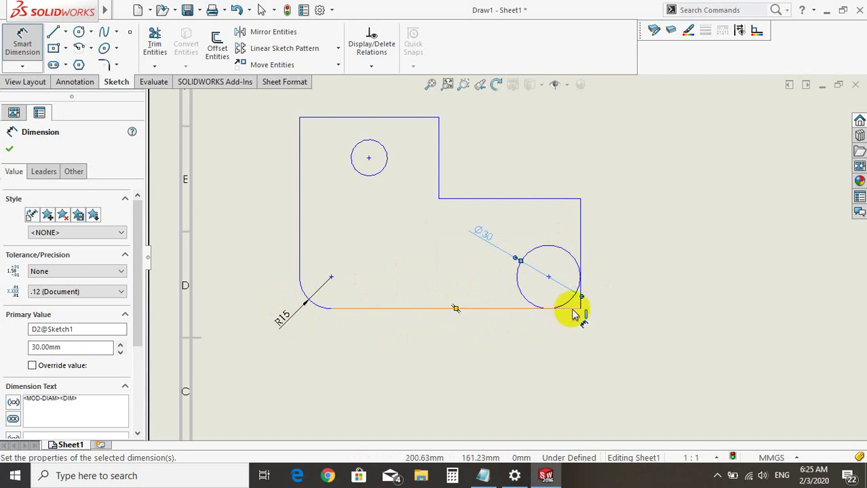
left_click(521, 336)
key("Escape")
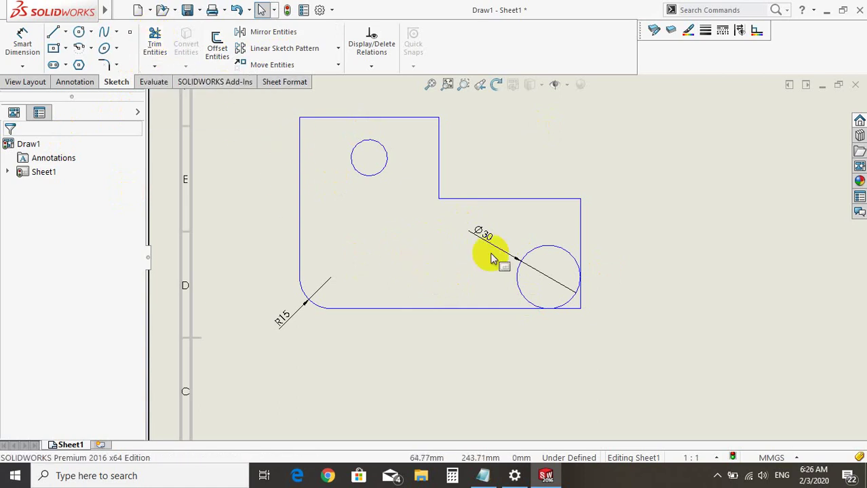
Step: Zoom in on the Ø30 circle and start Trim Entities with Trim to closest
scroll(488, 258, "down", 1)
scroll(624, 315, "down", 3)
scroll(541, 242, "down", 2)
scroll(542, 243, "down", 2)
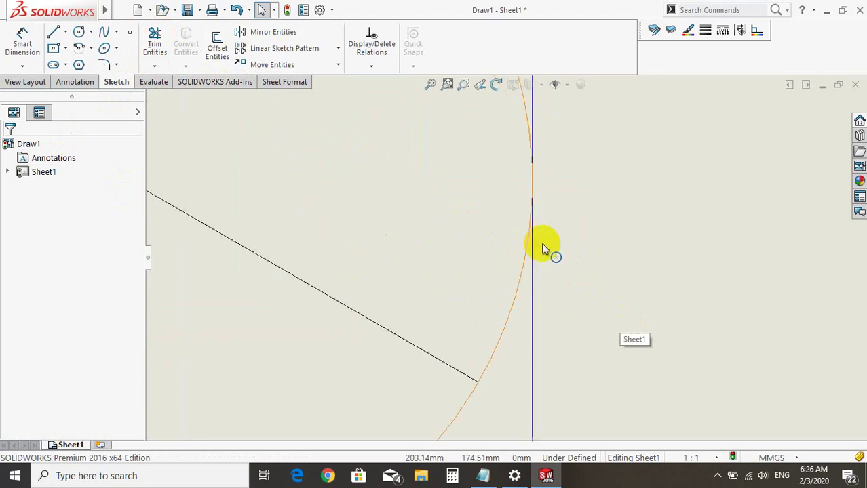
scroll(541, 243, "up", 2)
scroll(540, 243, "down", 2)
scroll(502, 258, "down", 2)
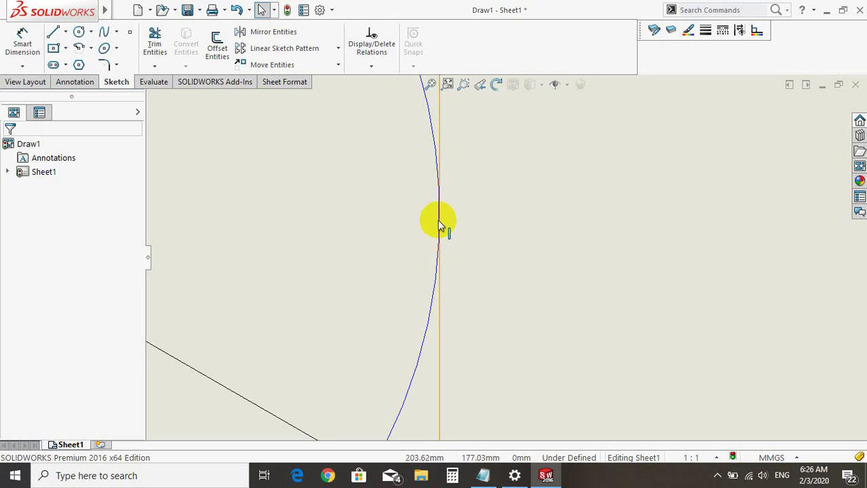
scroll(437, 224, "up", 3)
scroll(437, 224, "up", 2)
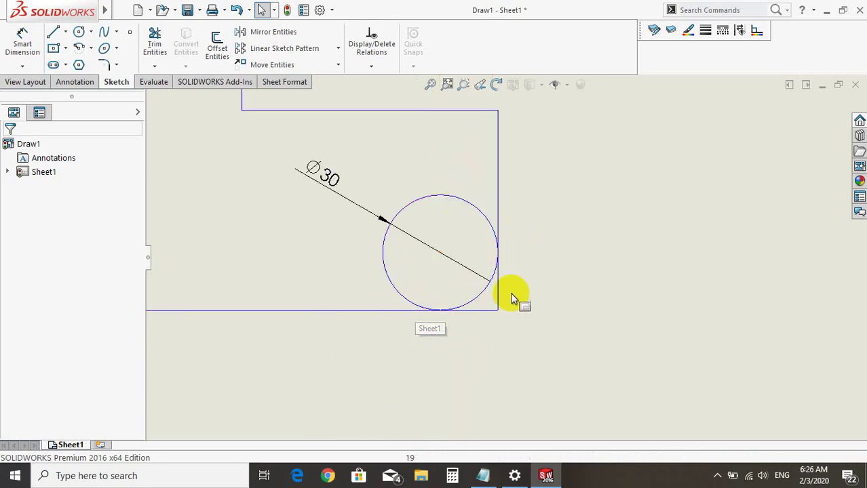
left_click(155, 41)
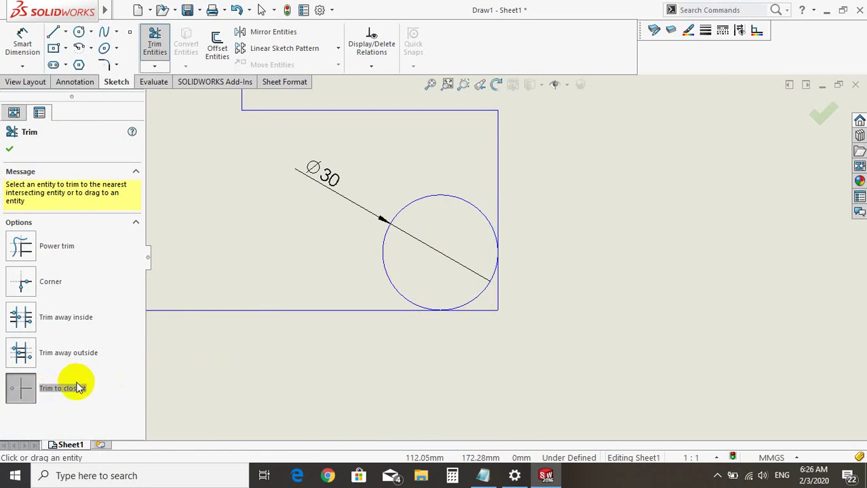
Step: Trim the Ø30 circle's upper arc, the right edge below it, and the bottom edge beyond it
key("f")
scroll(475, 183, "down", 3)
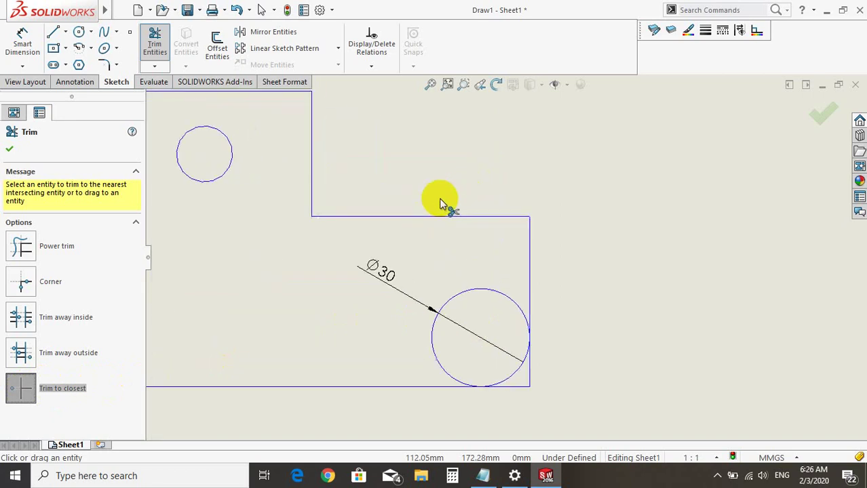
scroll(427, 211, "down", 1)
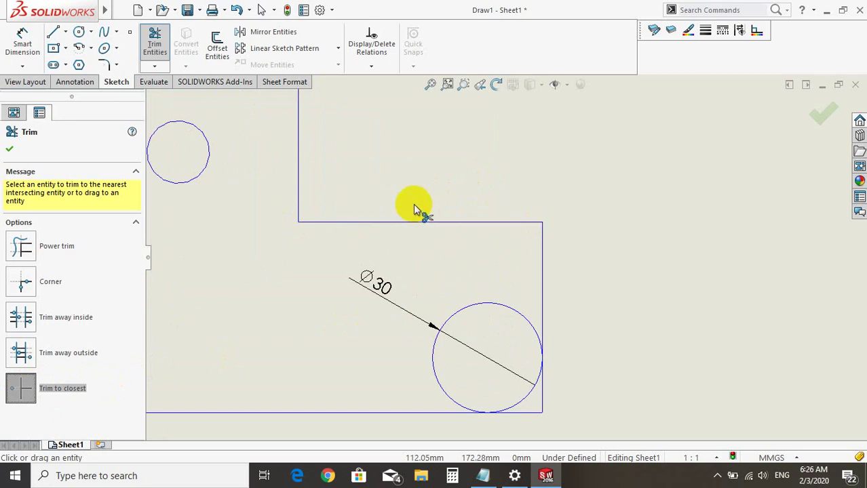
scroll(458, 346, "up", 2)
scroll(458, 349, "down", 1)
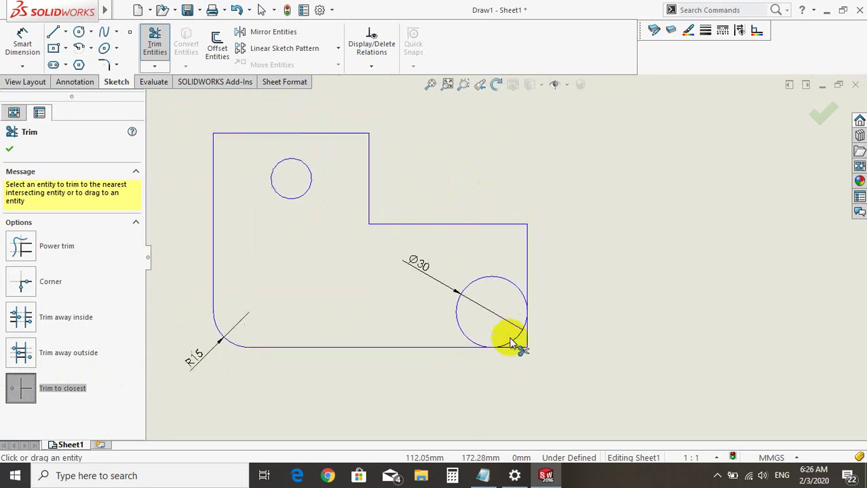
scroll(507, 344, "down", 1)
scroll(519, 341, "down", 1)
scroll(510, 345, "down", 1)
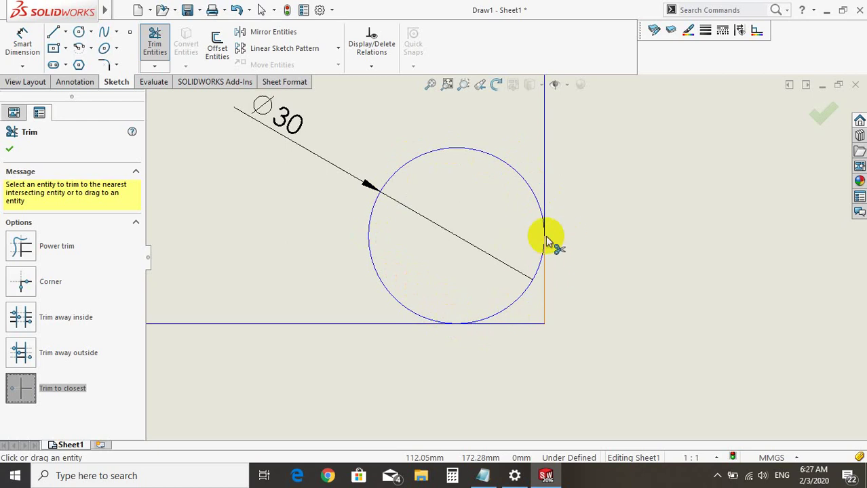
left_click(434, 154)
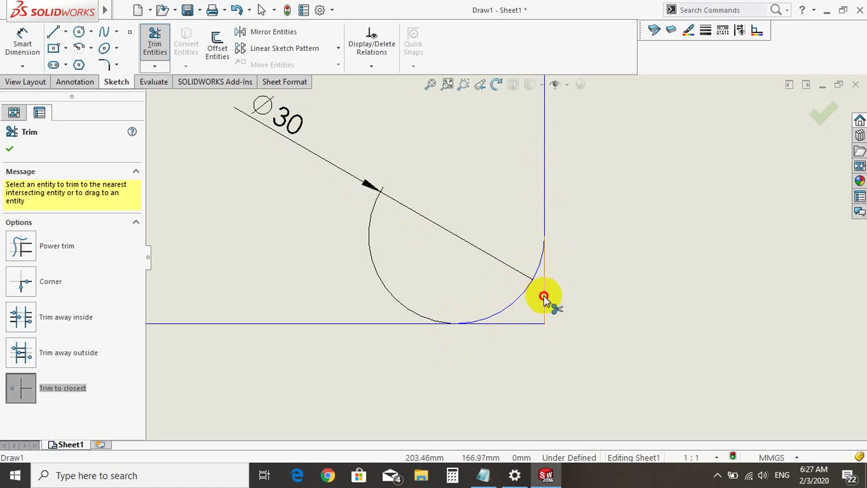
left_click(544, 297)
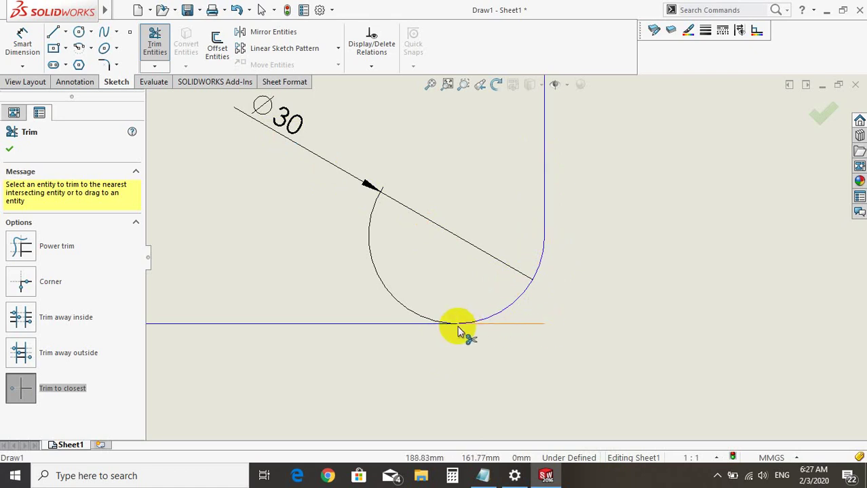
left_click(494, 329)
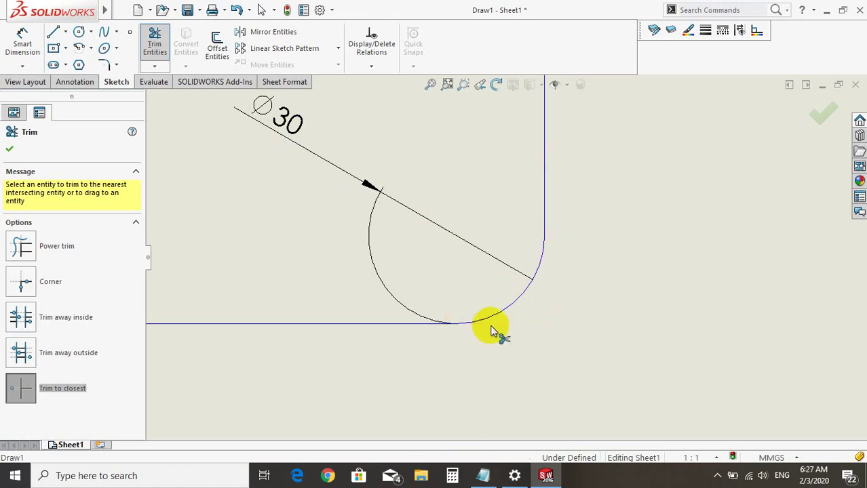
scroll(507, 336, "up", 2)
scroll(489, 319, "up", 5)
scroll(480, 299, "down", 2)
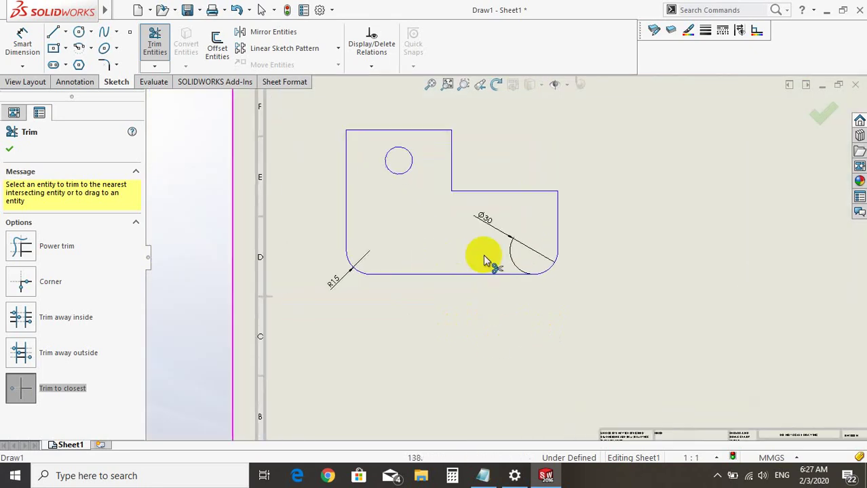
Step: Round the plate's top-left corner with a 15 mm sketch fillet
left_click(116, 65)
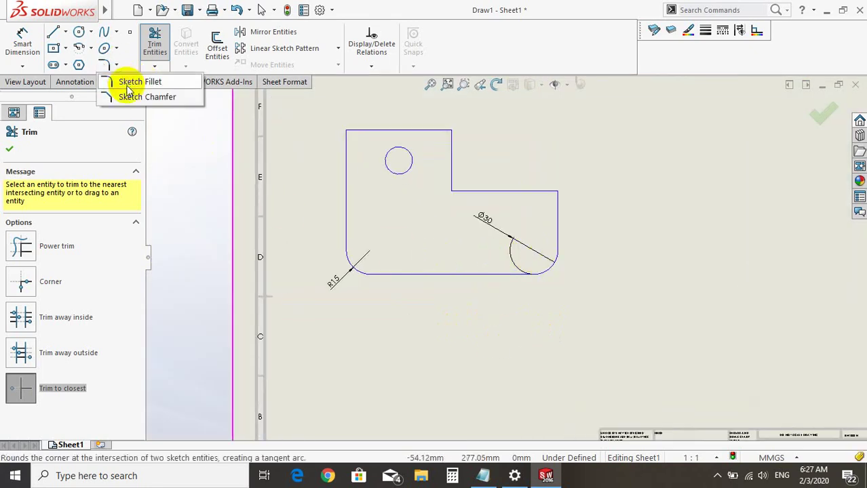
left_click(128, 91)
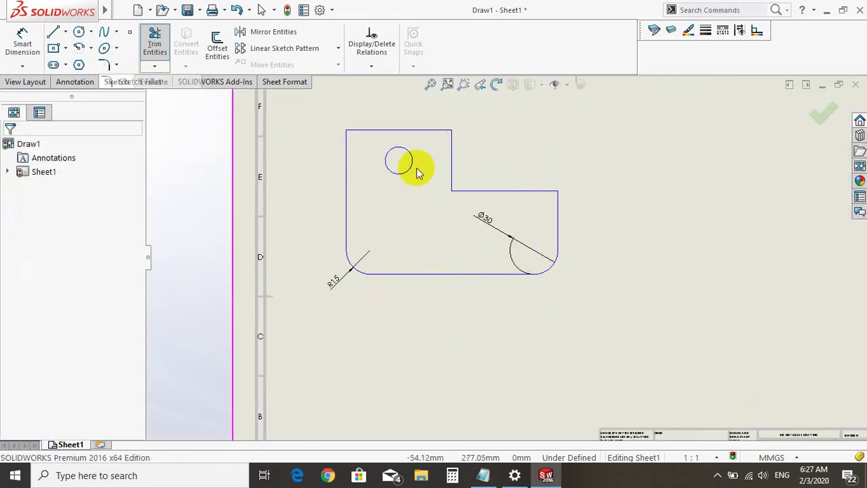
left_click(346, 131)
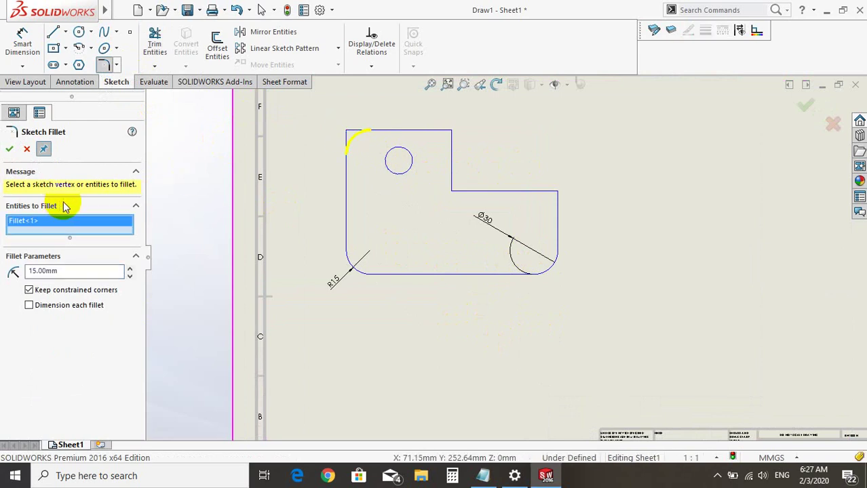
left_click(806, 105)
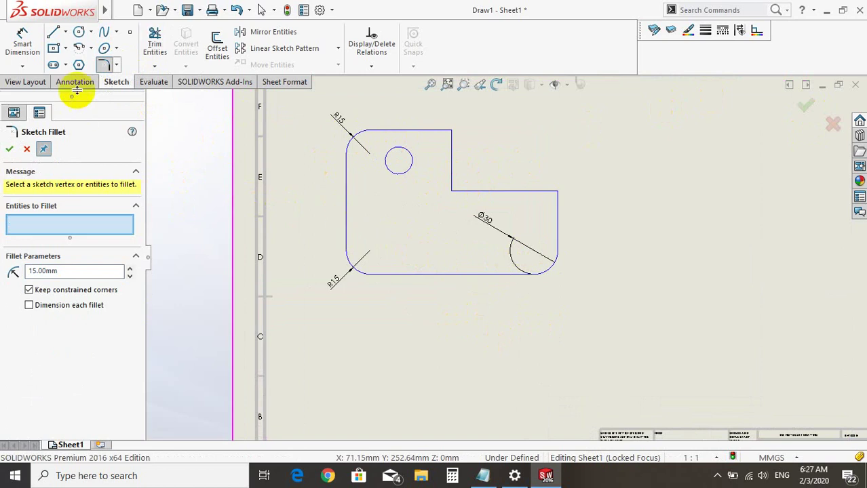
left_click(122, 66)
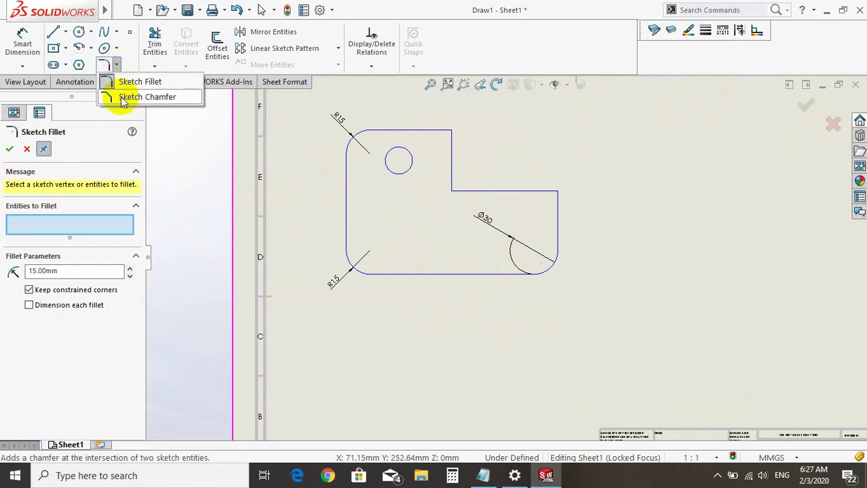
Step: Cut a 10 × 10 mm equal-distance sketch chamfer on the step's upper-right corner
left_click(126, 95)
scroll(570, 203, "down", 2)
scroll(423, 236, "down", 2)
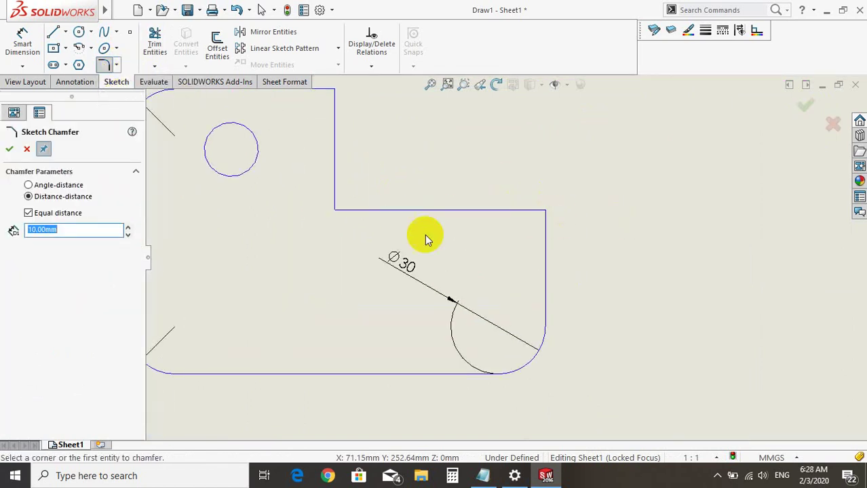
scroll(519, 250, "down", 1)
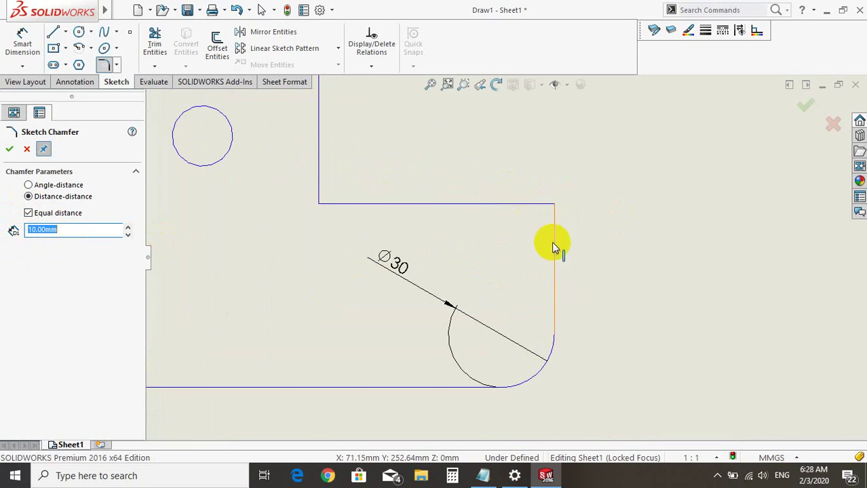
left_click(554, 204)
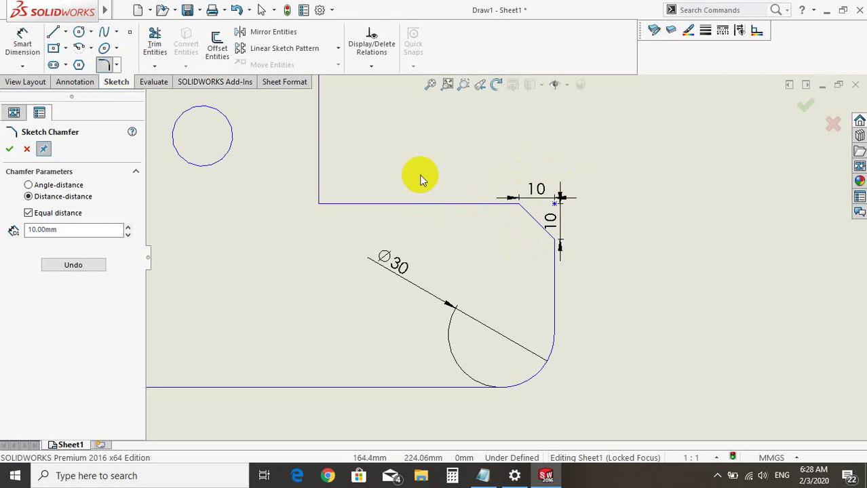
scroll(502, 237, "up", 3)
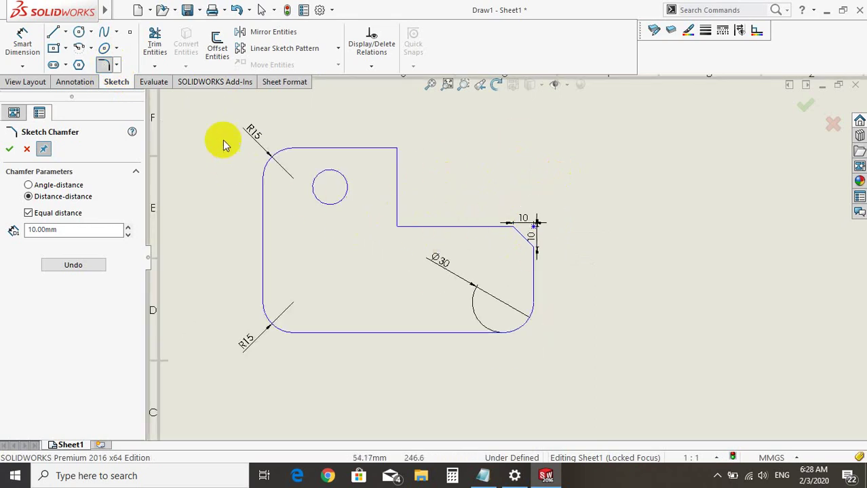
left_click(118, 65)
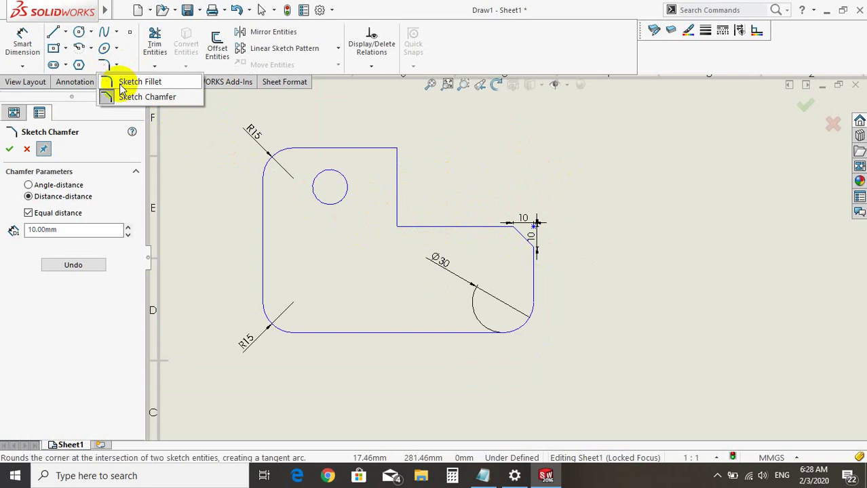
Step: Fillet the notch's inner corner at R35, then drag the Ø30 dimension below the bottom edge
left_click(128, 82)
scroll(397, 244, "down", 1)
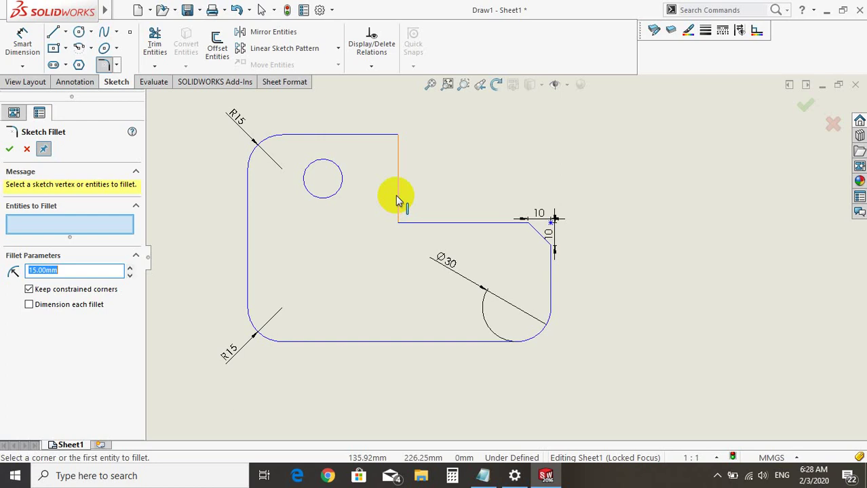
left_click(398, 200)
left_click(414, 222)
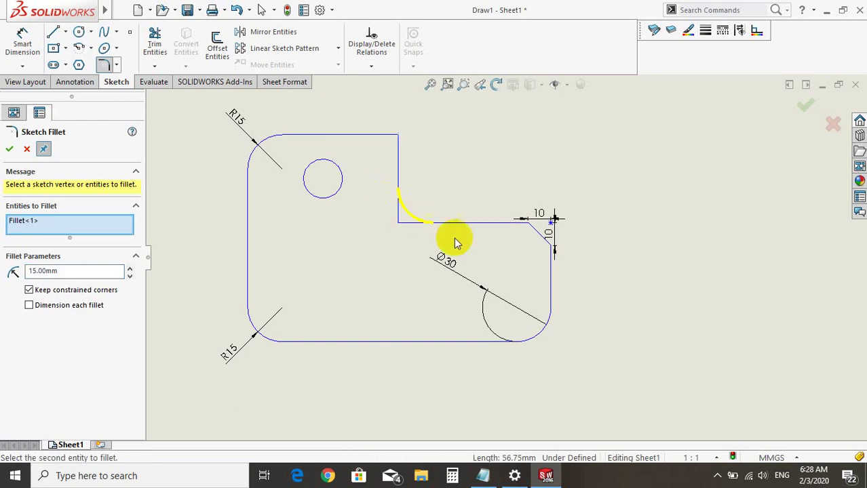
left_click(82, 274)
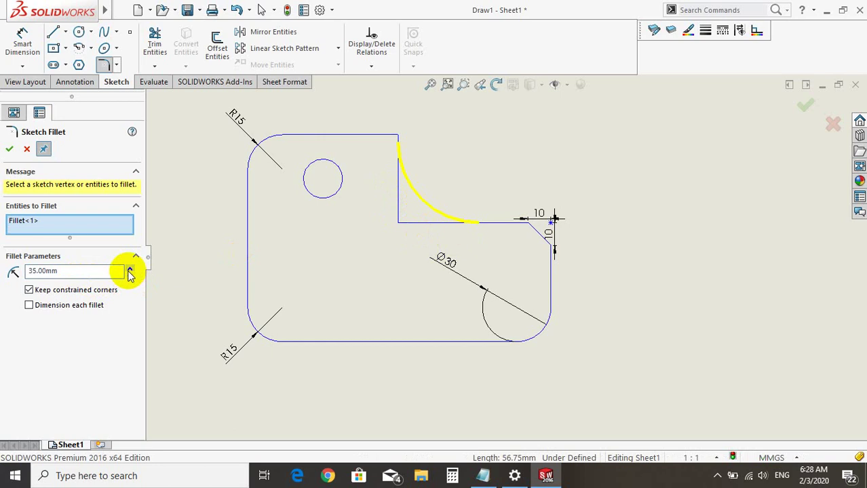
left_click(803, 104)
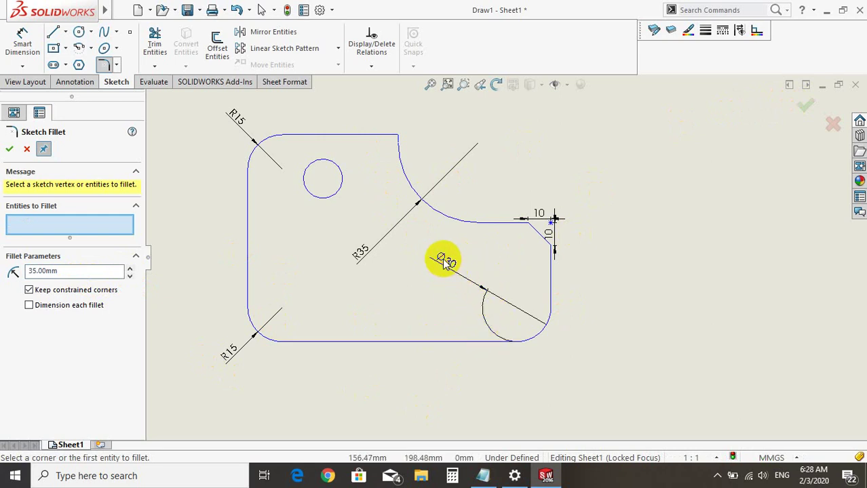
key("Escape")
mouse_move(442, 258)
left_mouse_down()
mouse_move(528, 384)
mouse_move(448, 290)
mouse_move(572, 356)
left_mouse_up()
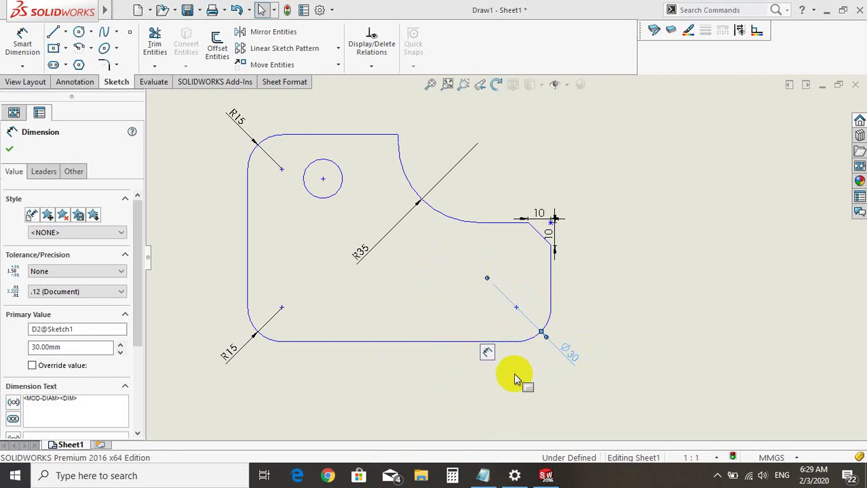
Step: Finish editing the Ø30 dimension, leaving it outside the lower-right arc
left_click(336, 363)
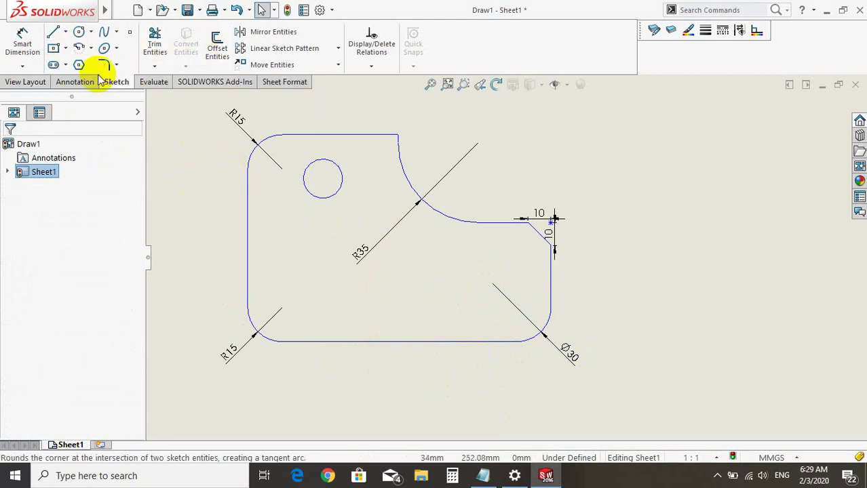
Step: Switch the Line tool to Centerline and locate the small hole's centre
left_click(65, 32)
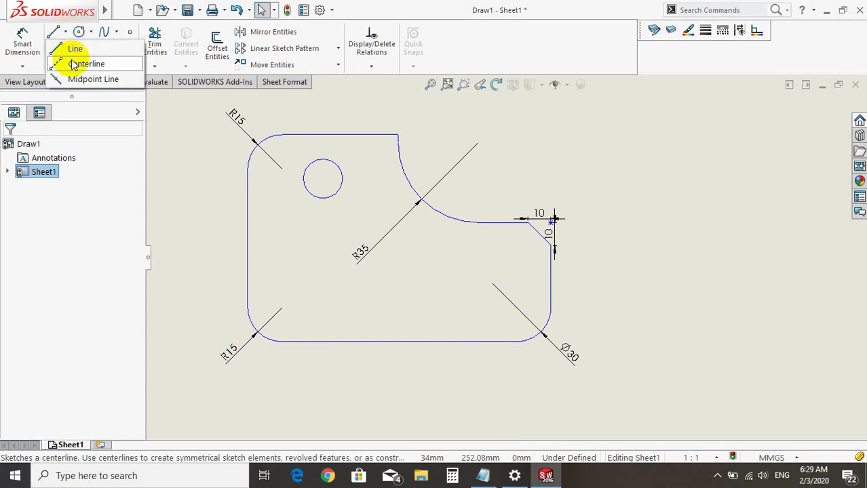
left_click(113, 64)
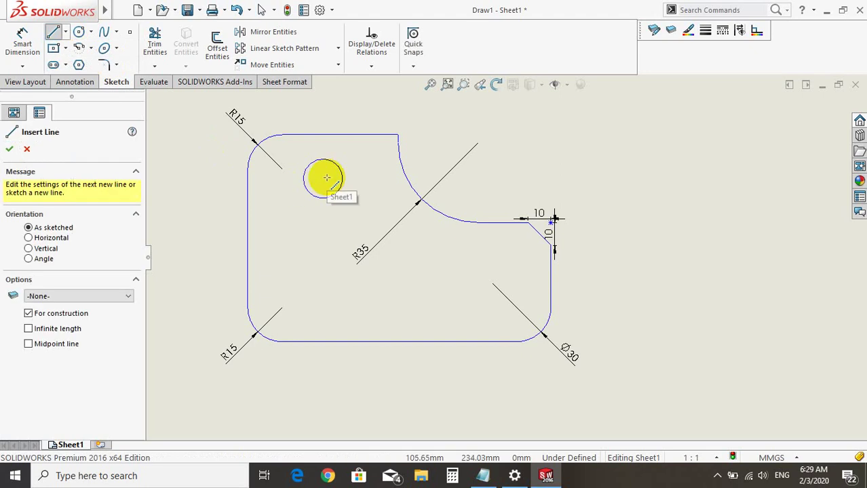
left_click(66, 32)
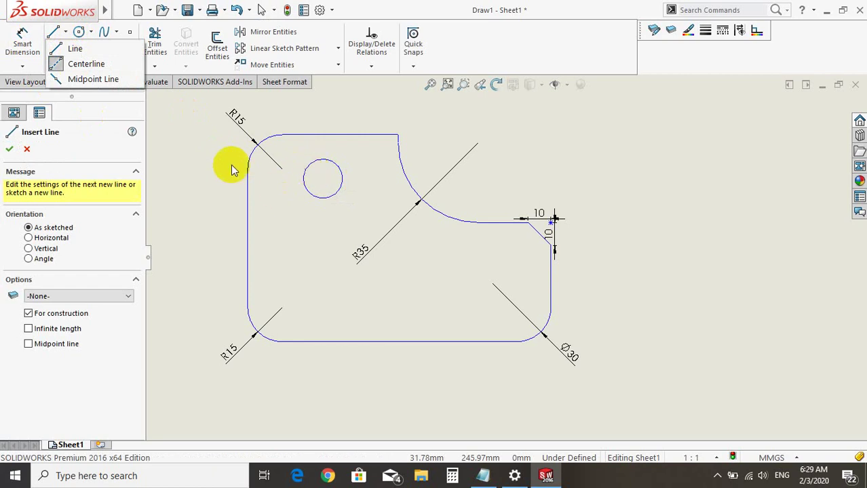
left_click(205, 164)
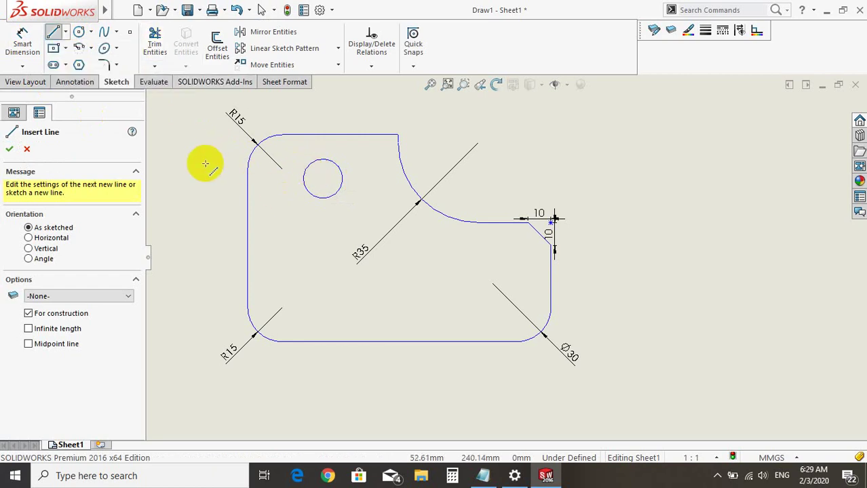
key("Escape")
left_click(65, 32)
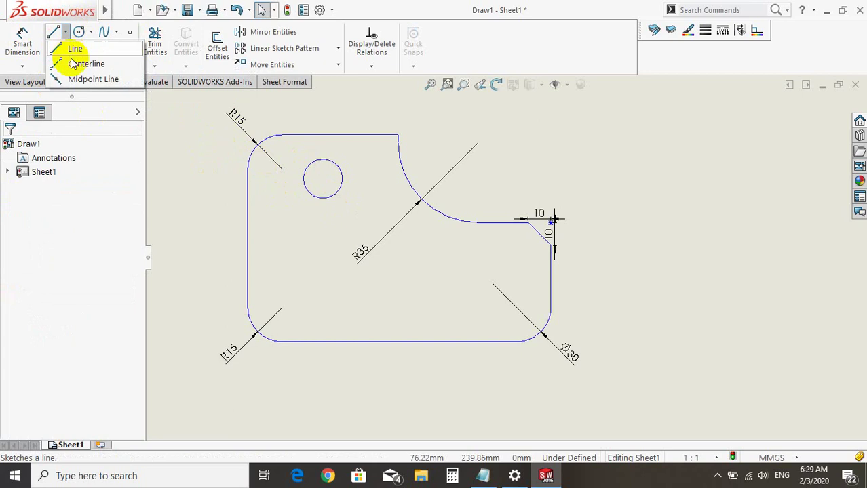
left_click(75, 63)
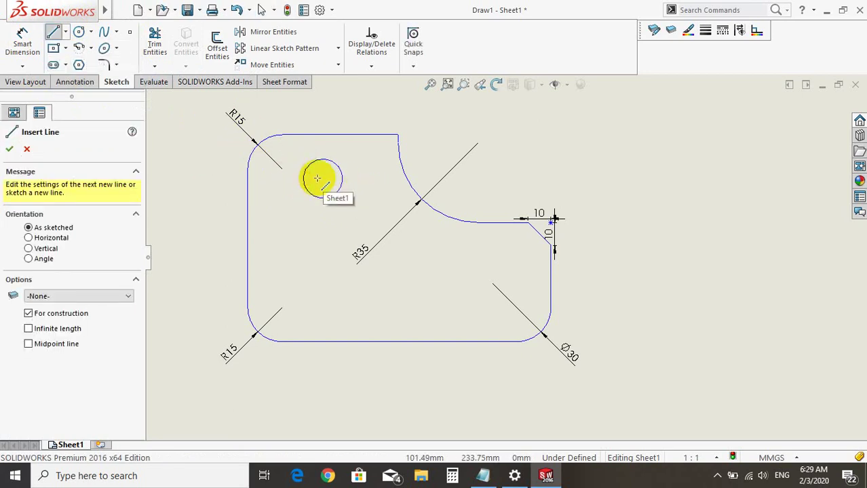
left_click(323, 179)
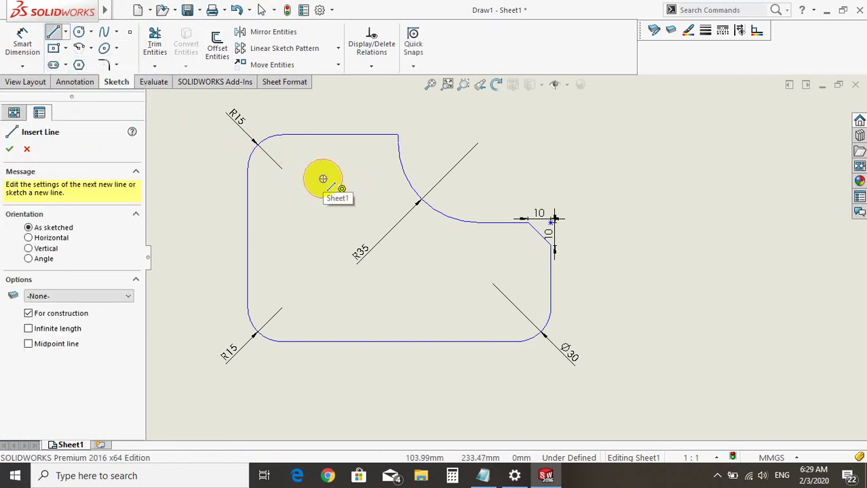
left_click(360, 176)
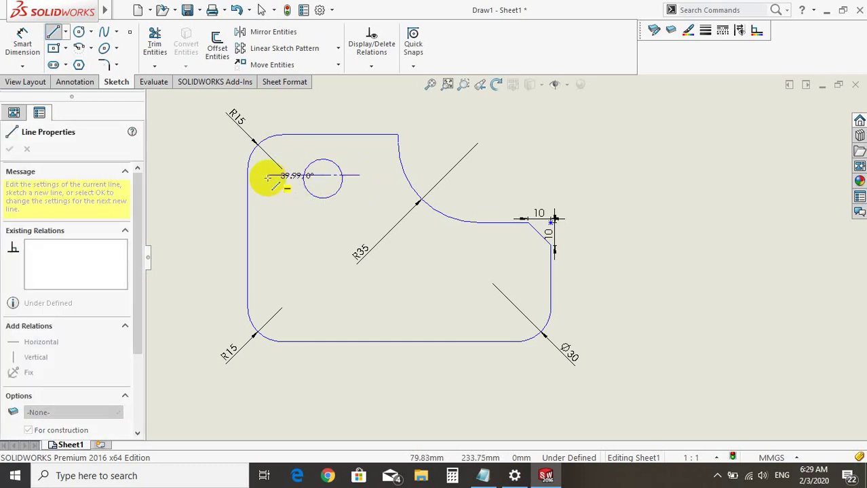
key("Escape")
Step: Draw a vertical centerline through the small hole's centre
left_click(65, 32)
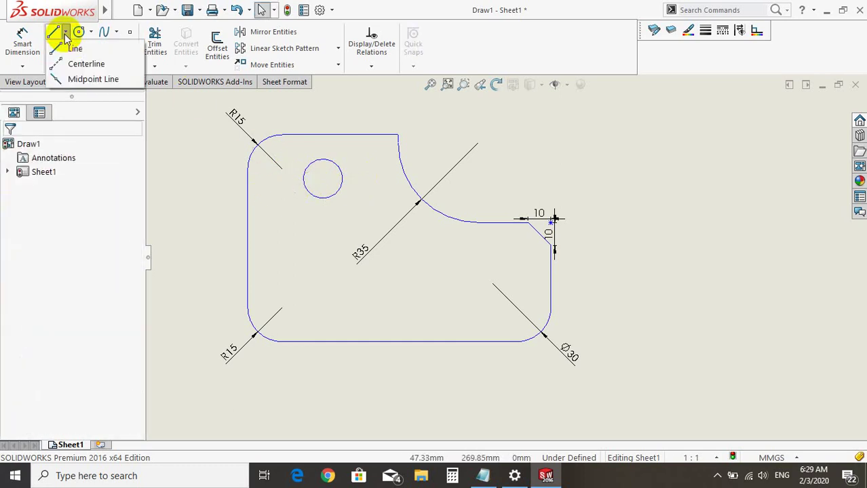
left_click(74, 63)
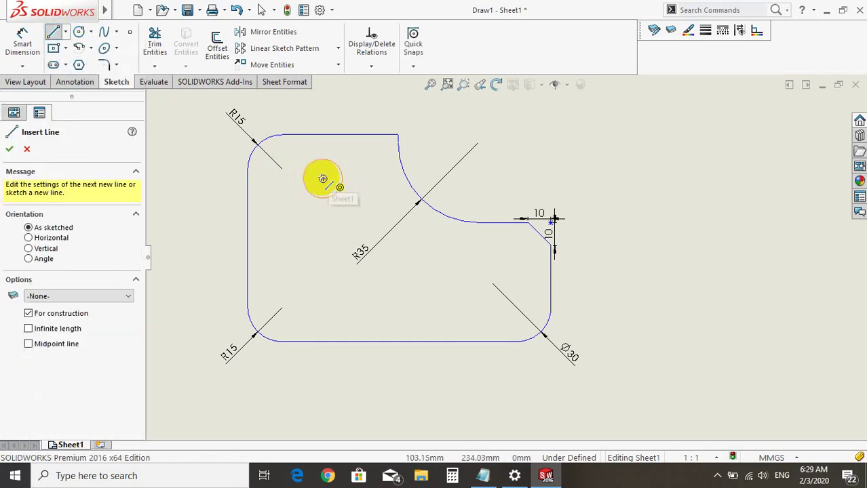
left_click(323, 143)
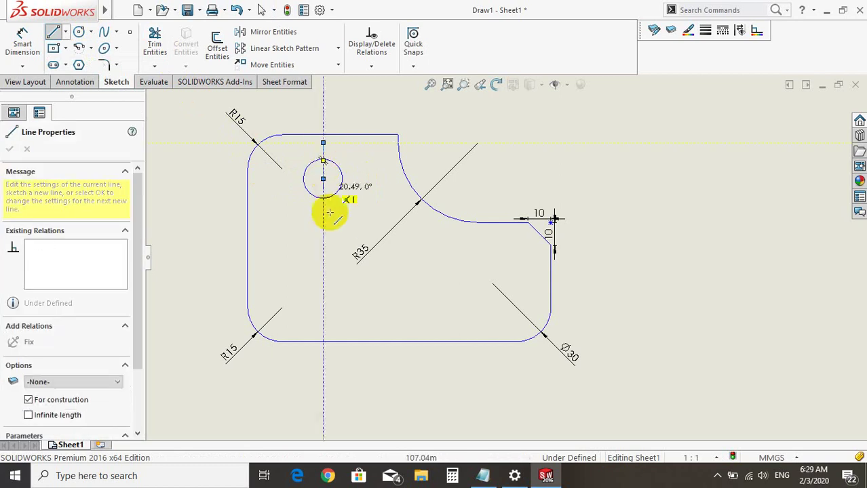
left_click(323, 181)
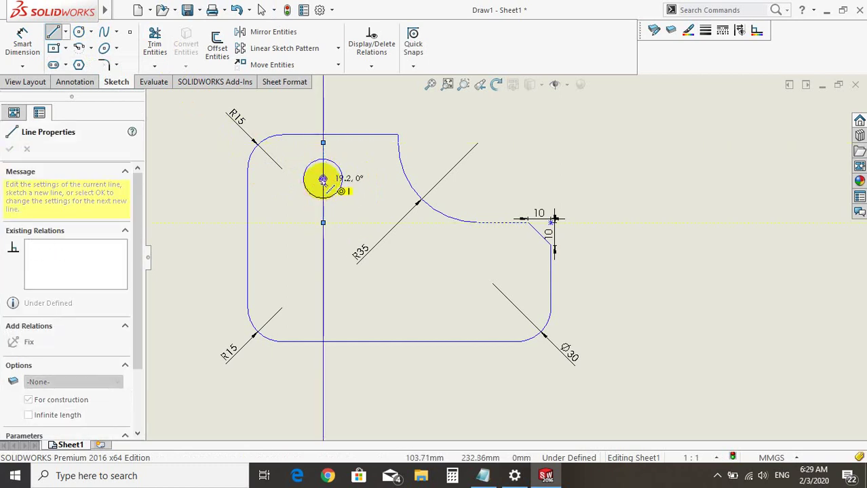
key("Escape")
Step: Draw horizontal centerlines from the hole's centre out to its right and left
left_click(65, 32)
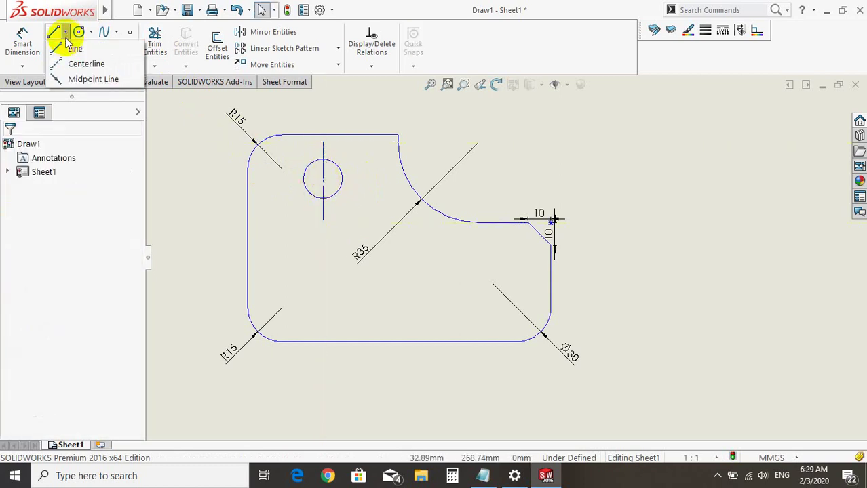
left_click(82, 64)
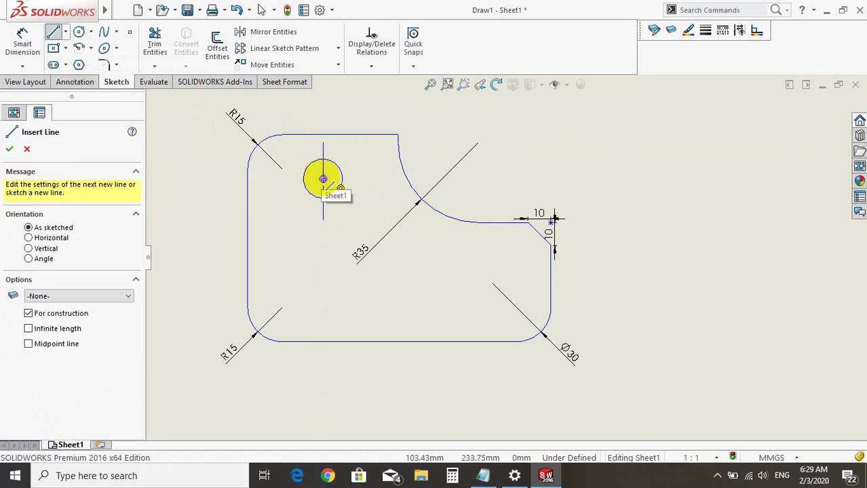
left_click(322, 179)
left_click(365, 179)
key("Escape")
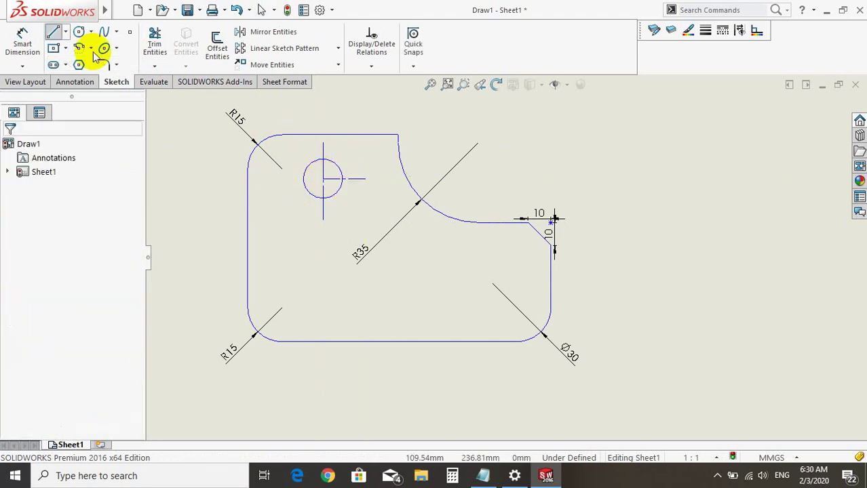
left_click(65, 32)
left_click(76, 64)
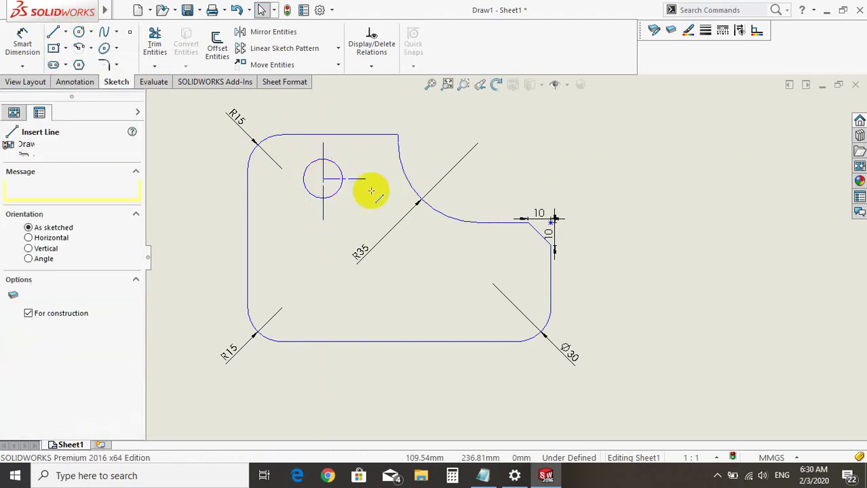
left_click(323, 179)
left_click(282, 179)
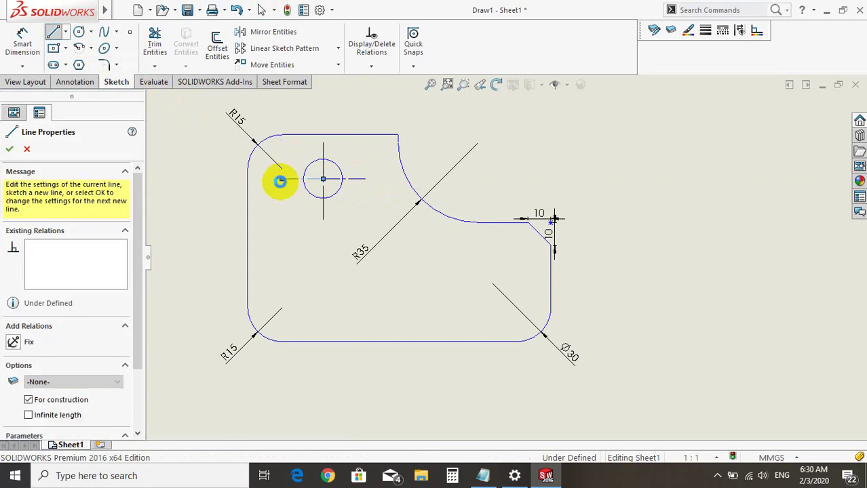
key("Escape")
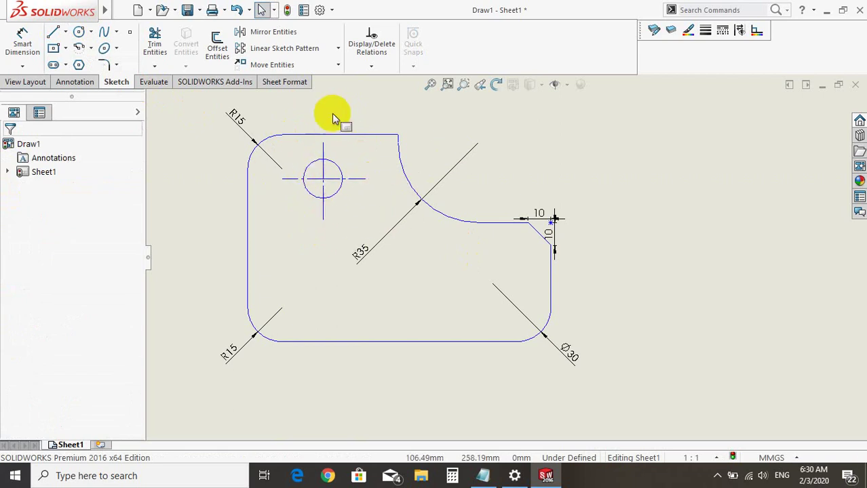
Step: Zoom out over the sheet and open the Circle dropdown showing Circle and Perimeter Circle
scroll(336, 203, "down", 2)
scroll(359, 185, "down", 3)
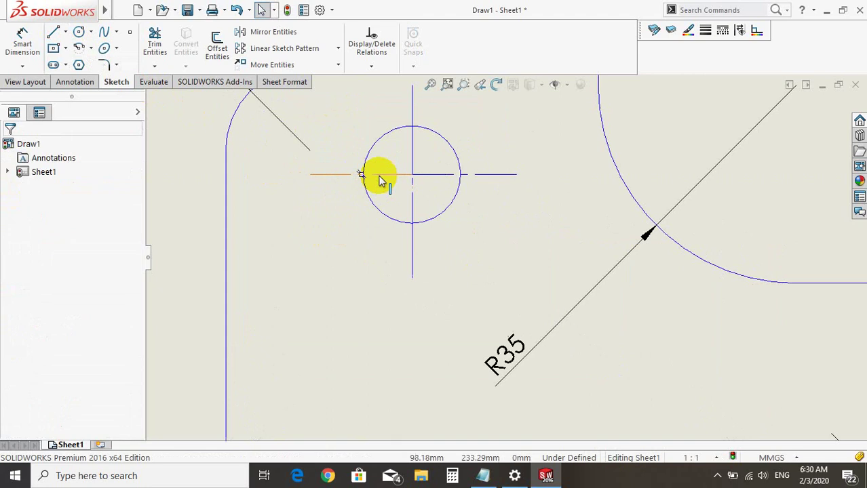
scroll(407, 193, "down", 2)
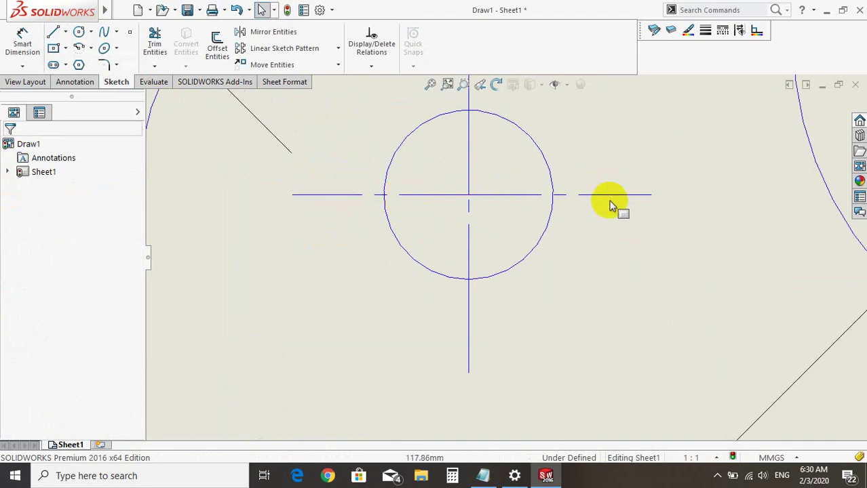
scroll(576, 207, "up", 2)
scroll(570, 205, "up", 3)
scroll(628, 242, "up", 2)
scroll(658, 333, "down", 1)
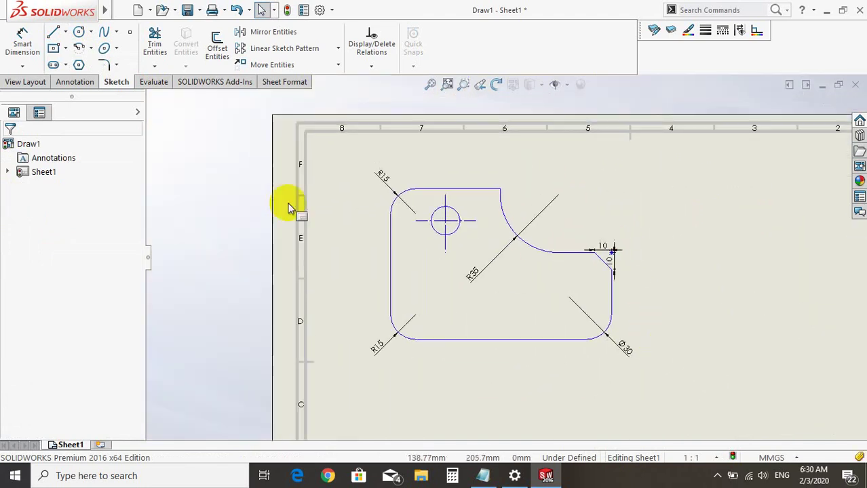
left_click(91, 32)
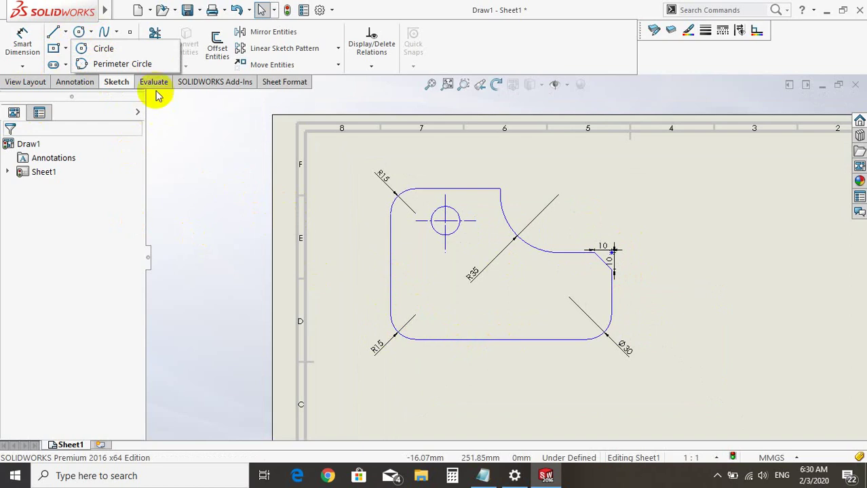
left_click(113, 64)
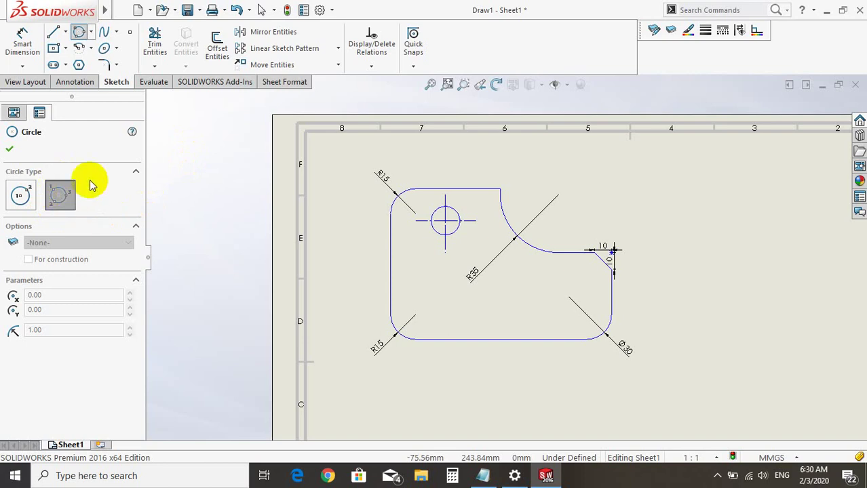
left_click(393, 270)
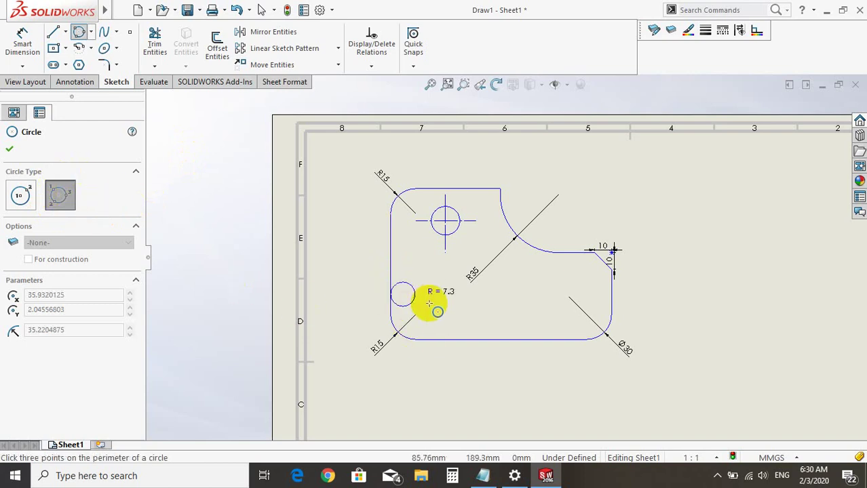
left_click(467, 339)
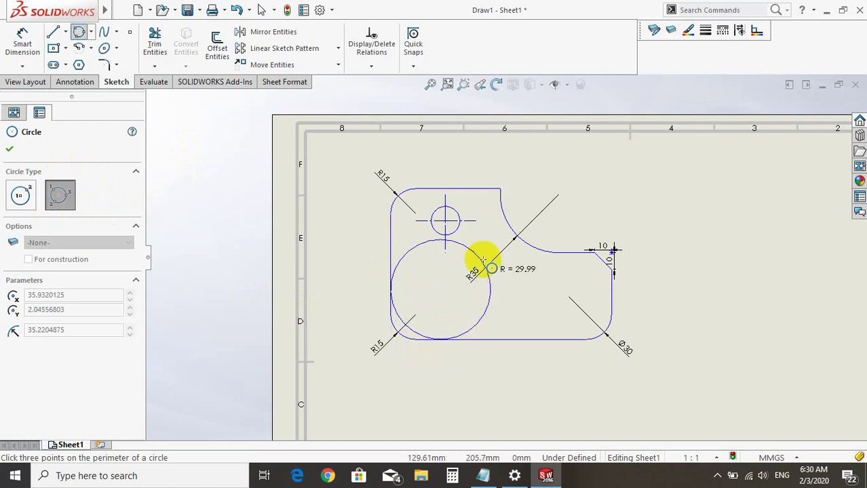
left_click(446, 232)
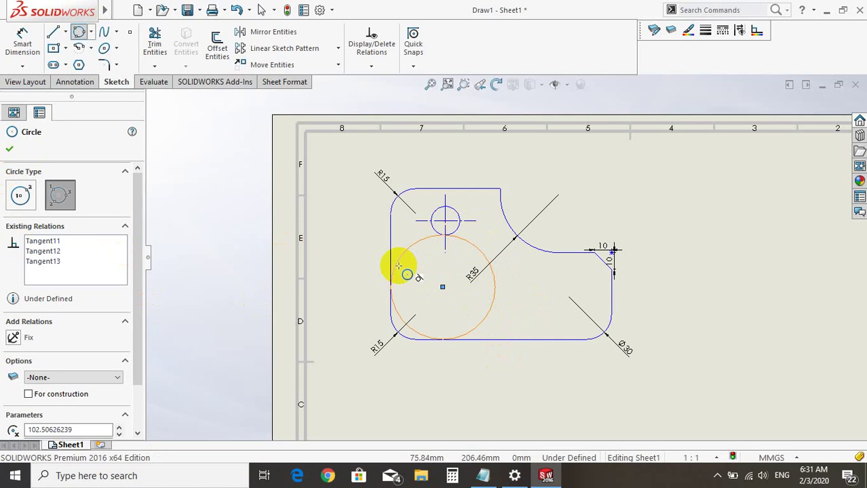
key("Escape")
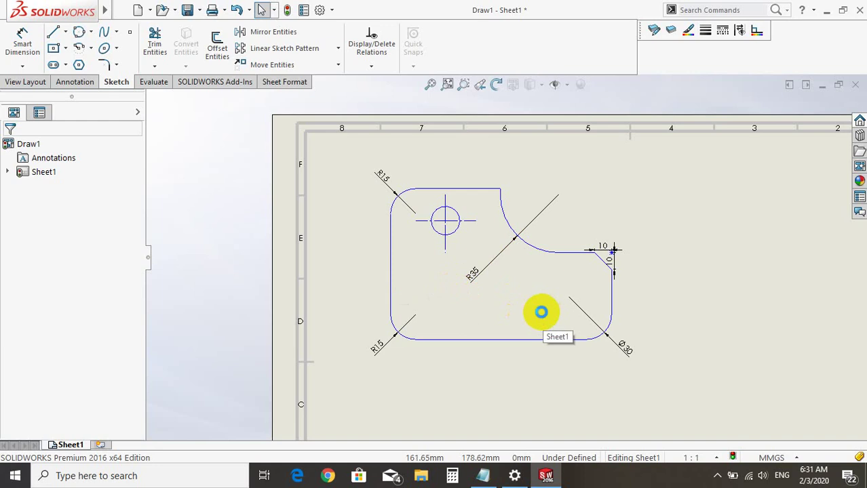
scroll(548, 325, "up", 3)
scroll(563, 324, "down", 2)
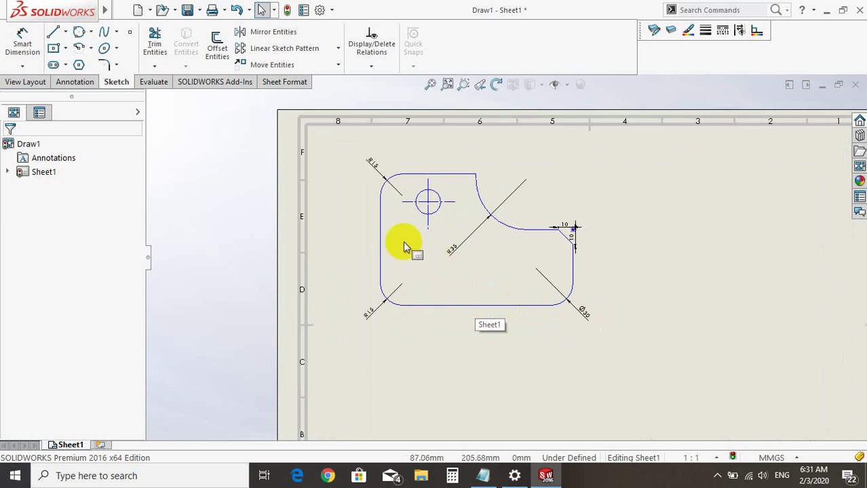
scroll(586, 286, "up", 2)
scroll(563, 271, "down", 2)
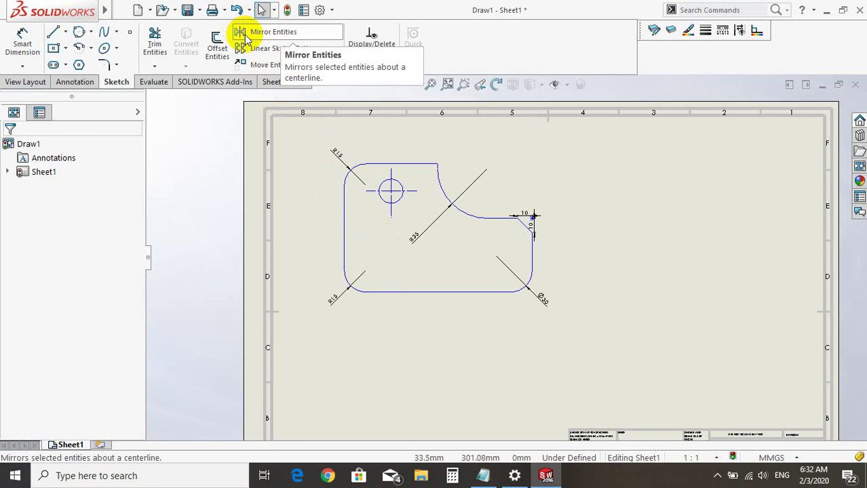
left_click(248, 34)
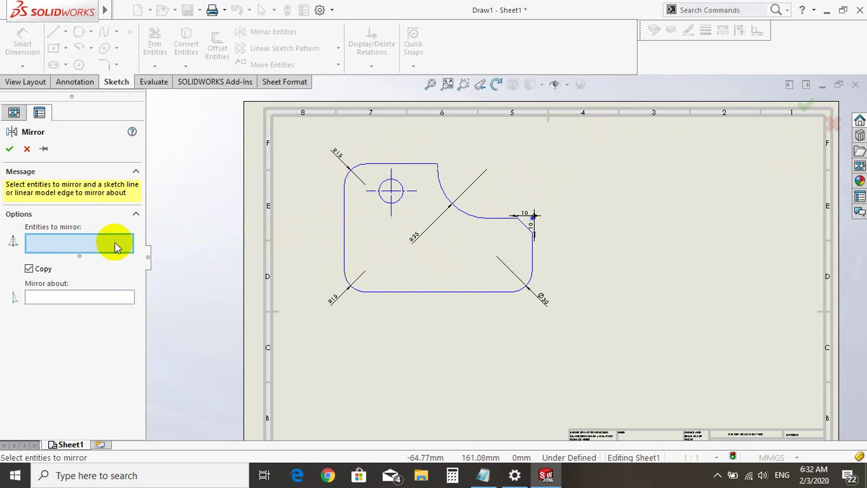
left_click_drag(298, 141, 554, 341)
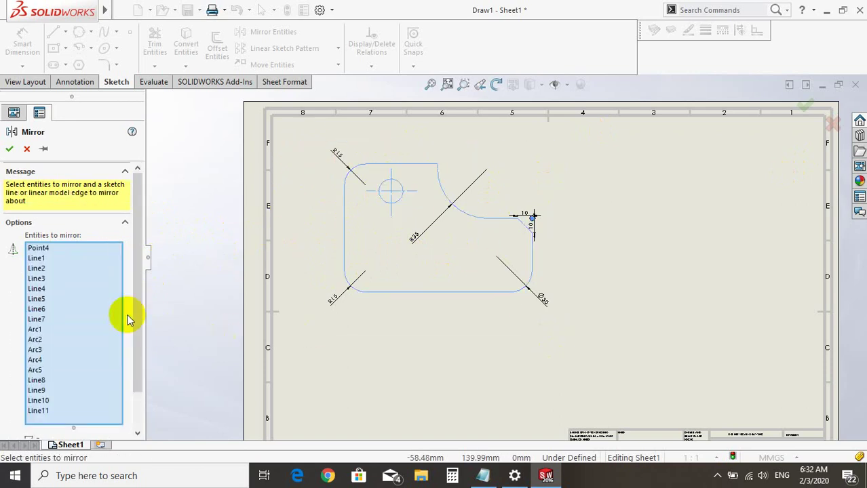
left_click_drag(135, 228, 136, 301)
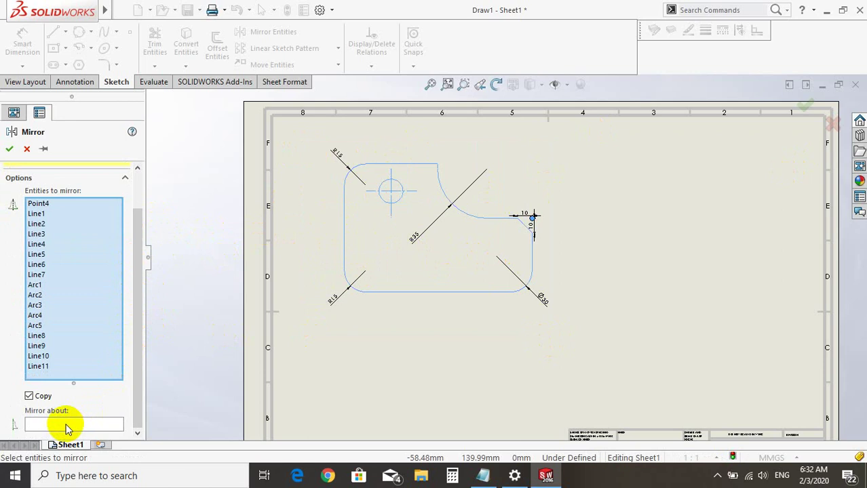
left_click(66, 425)
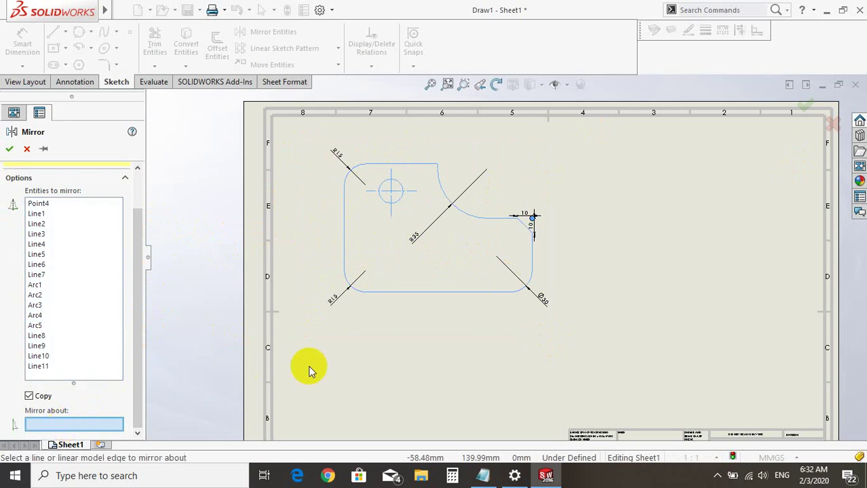
left_click(533, 257)
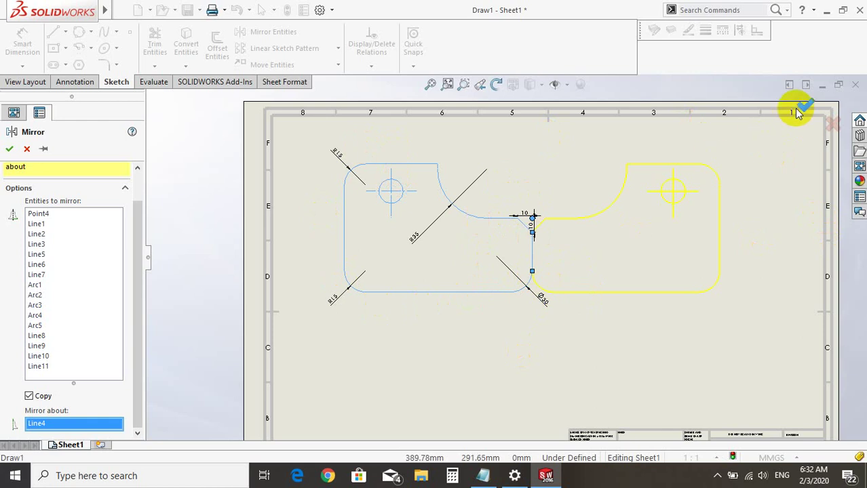
left_click(801, 109)
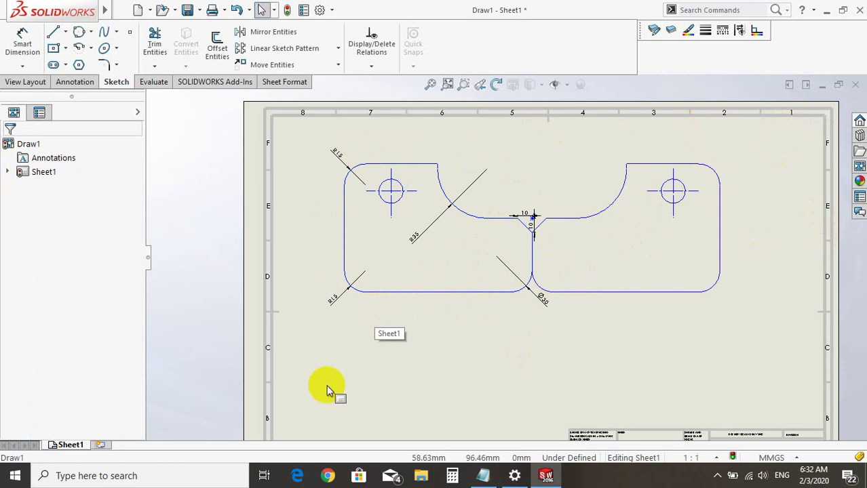
key("ctrl+z")
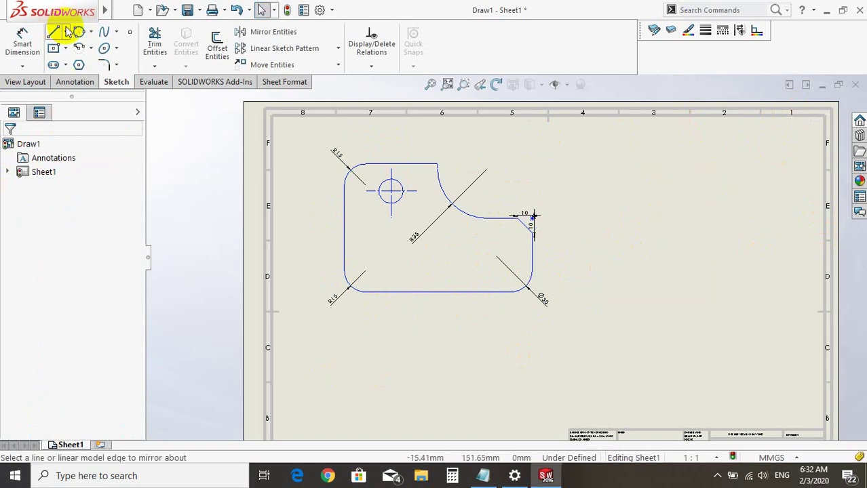
Step: Draw a vertical centerline to the right of the plate outline
left_click(66, 32)
left_click(76, 62)
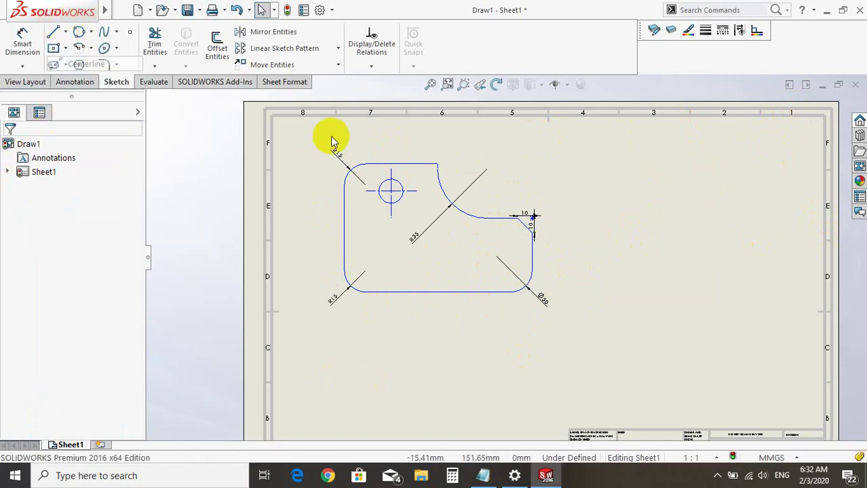
left_click(583, 190)
left_click(583, 319)
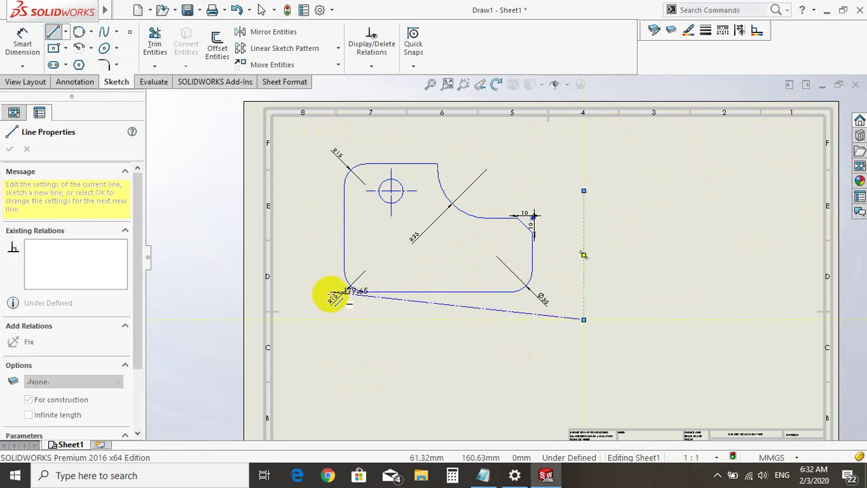
key("Escape")
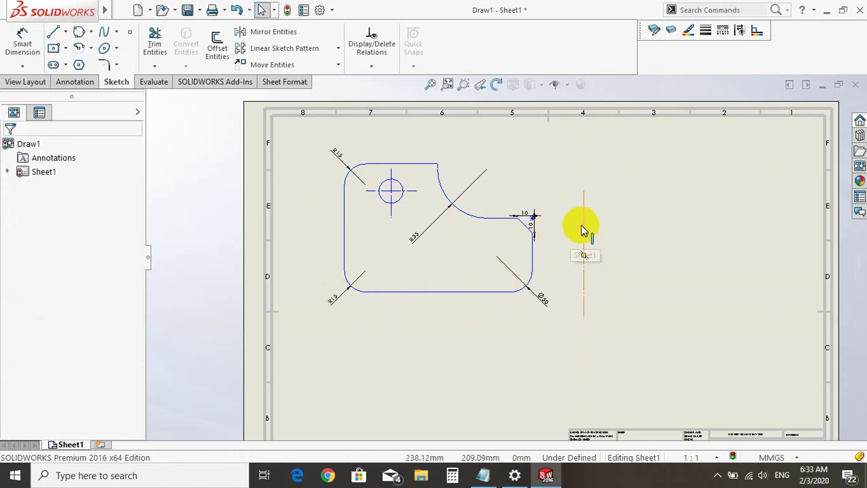
Step: Start Mirror Entities on the box-selected plate outline, then cancel it unapplied
left_click(277, 34)
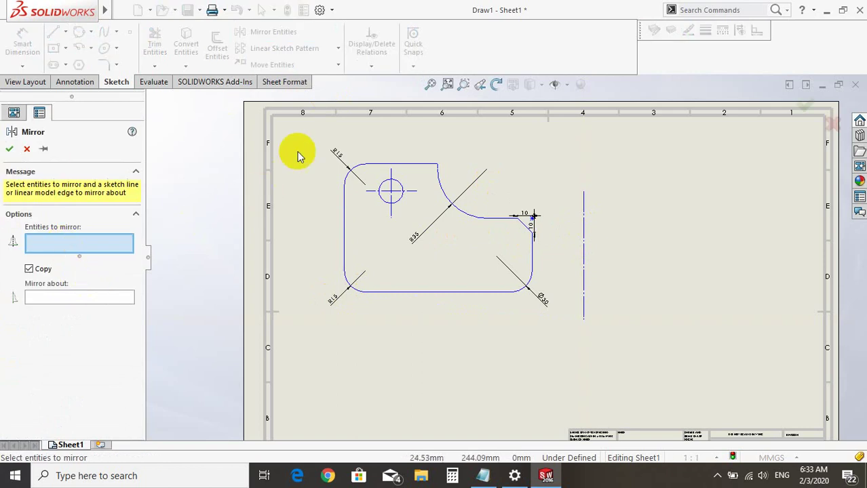
mouse_move(300, 136)
left_mouse_down()
mouse_move(527, 342)
mouse_move(549, 348)
mouse_move(540, 339)
left_mouse_up()
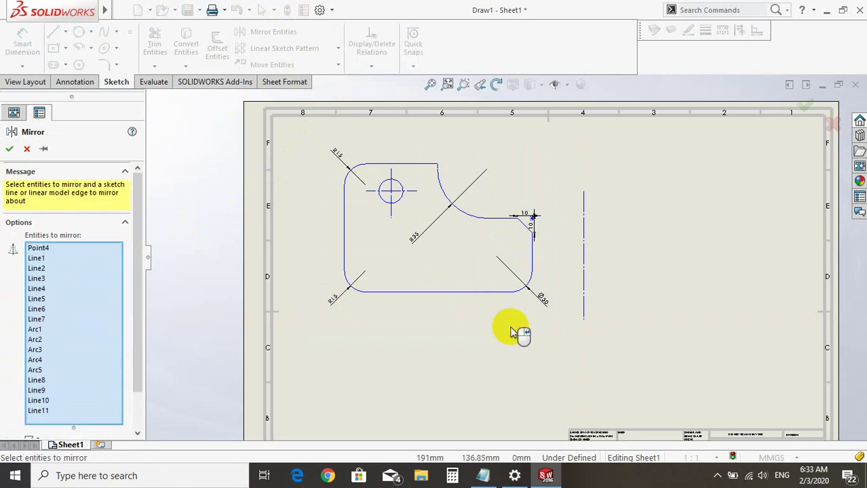
key("Escape")
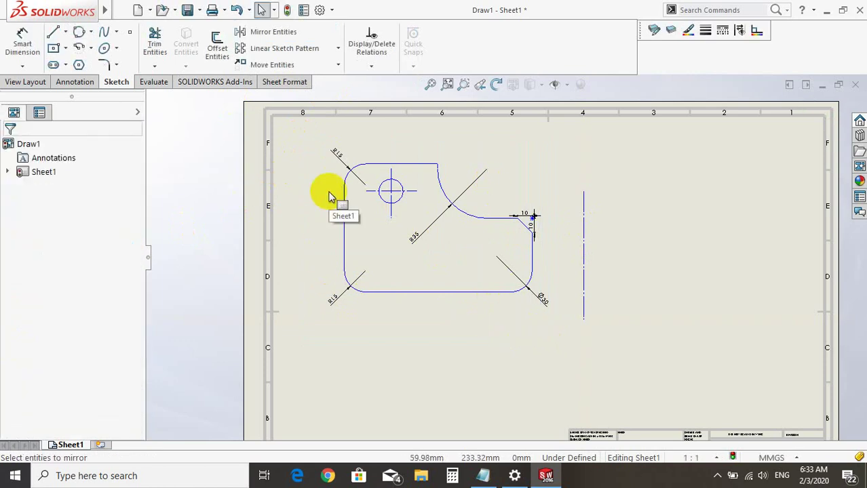
left_click(299, 217)
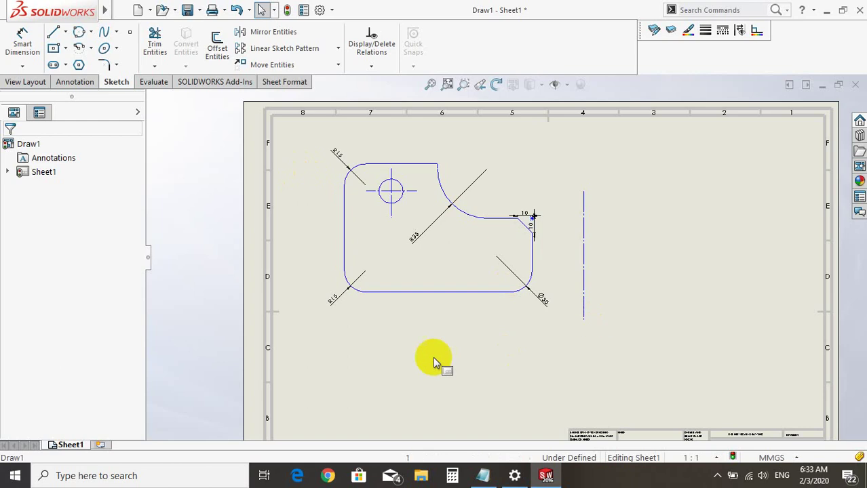
left_click_drag(523, 326, 419, 388)
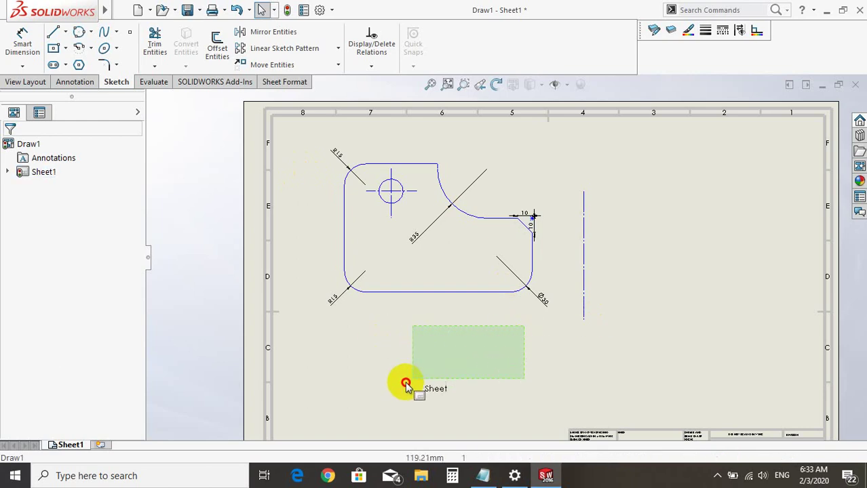
mouse_move(520, 405)
left_mouse_down()
mouse_move(385, 336)
mouse_move(514, 403)
left_mouse_up()
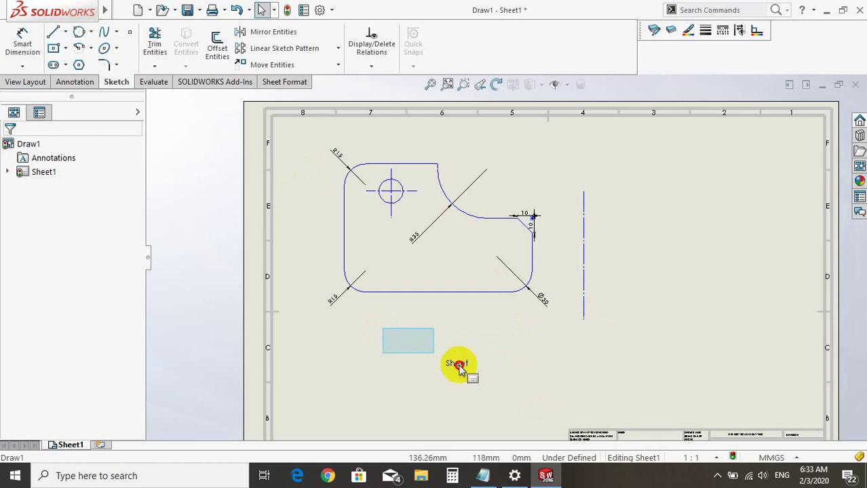
left_click_drag(401, 414, 506, 350)
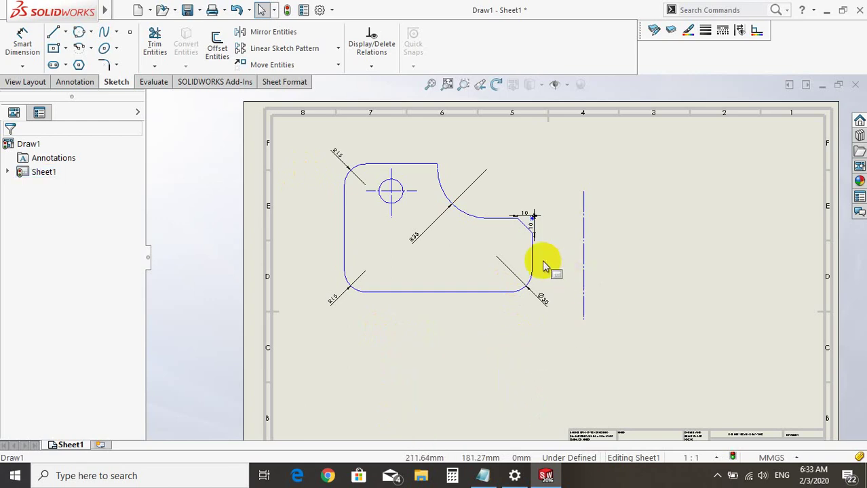
left_click_drag(562, 189, 483, 319)
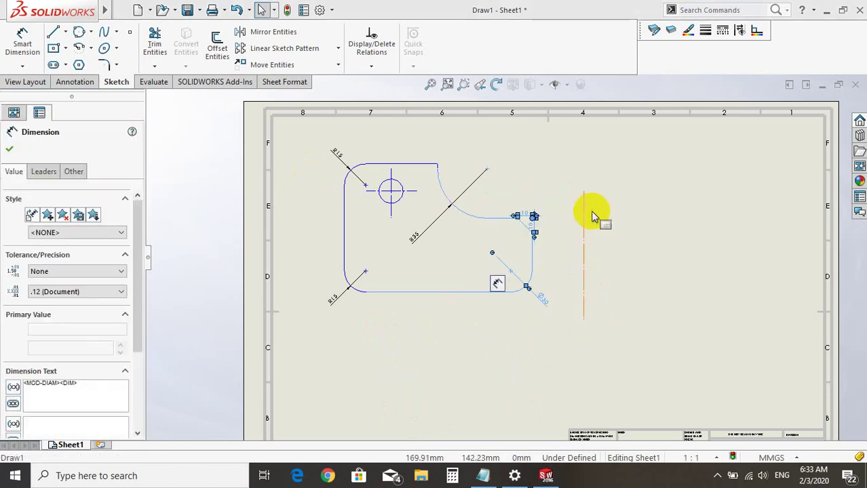
left_click(628, 230)
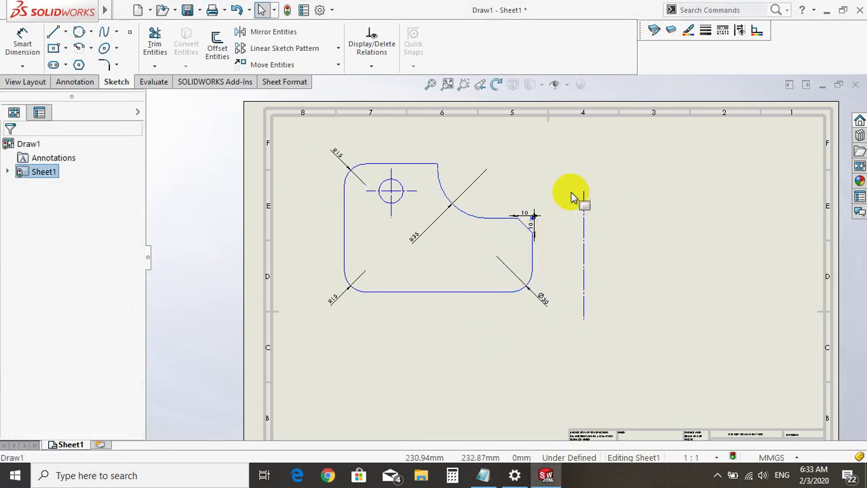
left_click_drag(561, 198, 483, 318)
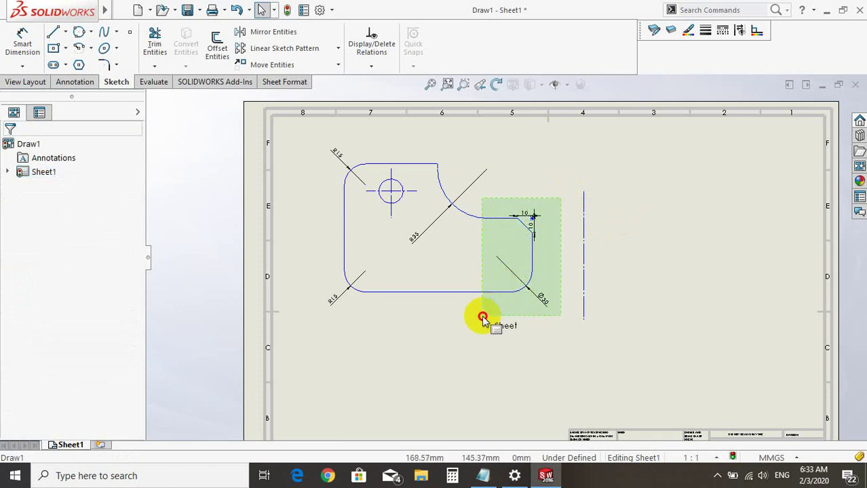
mouse_move(483, 318)
left_mouse_down()
mouse_move(474, 211)
mouse_move(485, 312)
left_mouse_up()
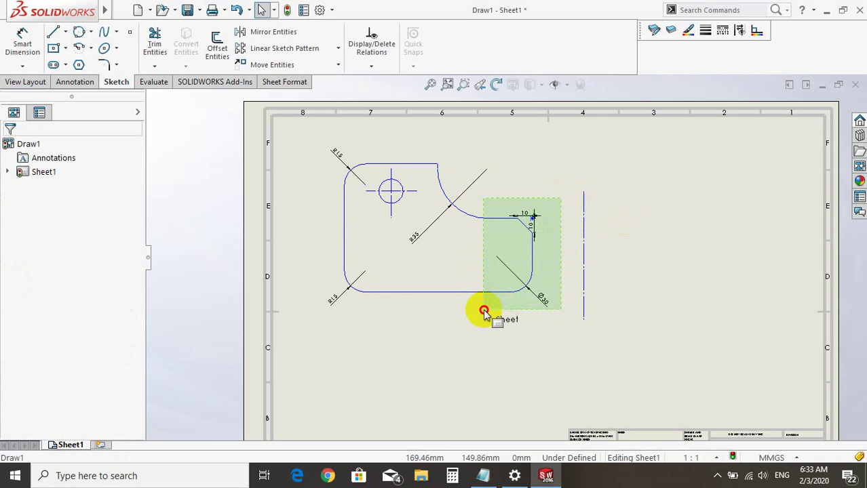
left_click_drag(483, 312, 484, 306)
left_click(529, 273)
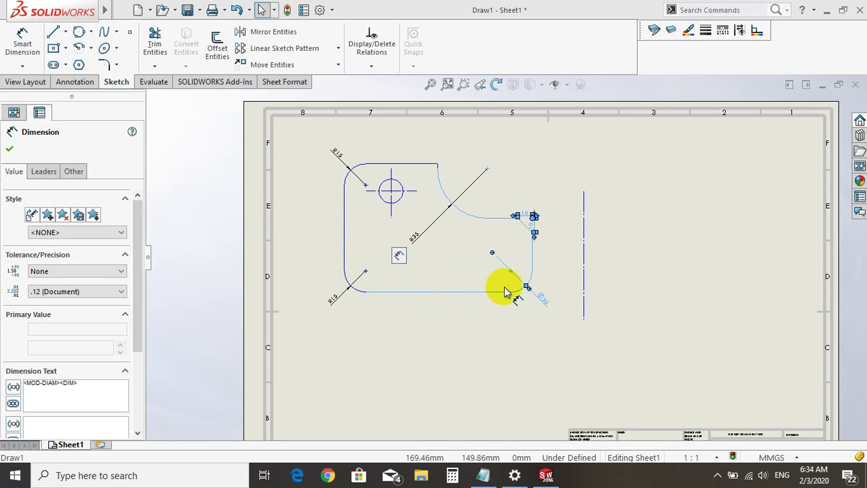
left_click(516, 331)
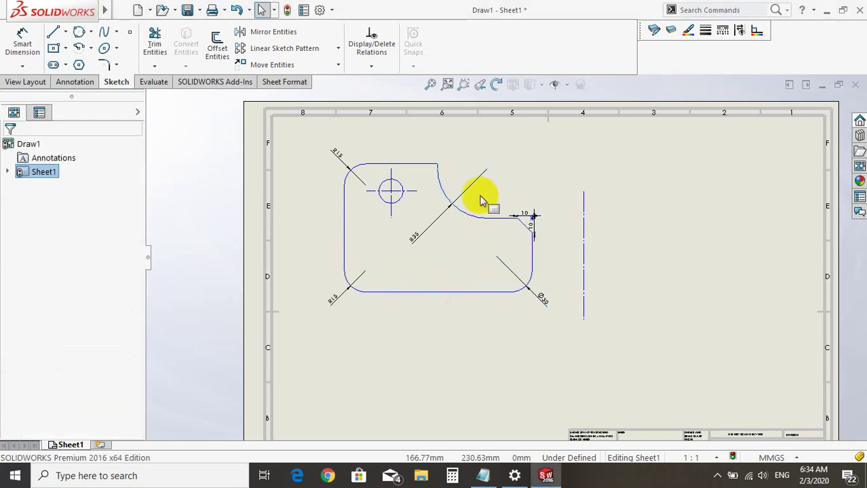
Step: Box-select the right-side plate edges around the notch and lower-right corner
left_click_drag(477, 197, 551, 323)
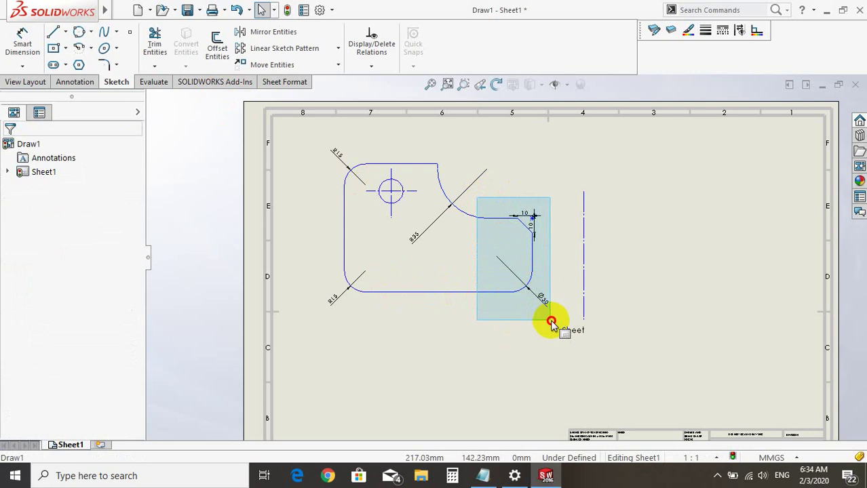
mouse_move(551, 322)
left_mouse_down()
mouse_move(522, 301)
mouse_move(558, 320)
left_mouse_up()
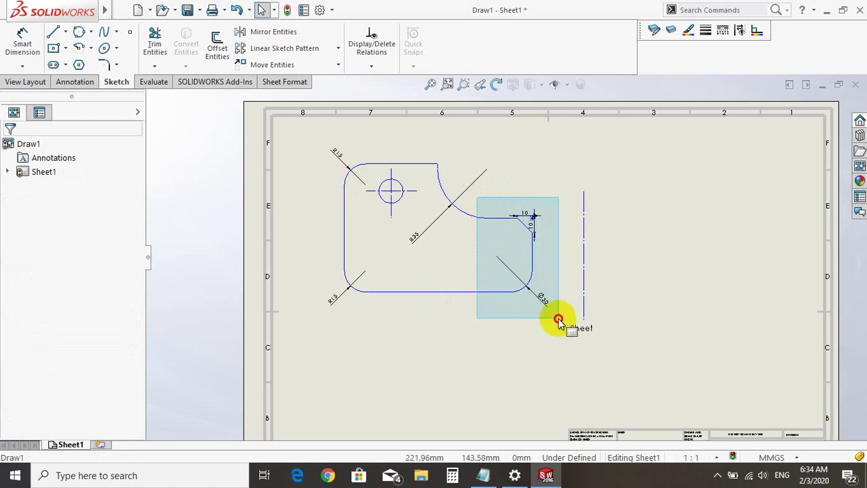
mouse_move(556, 319)
left_mouse_down()
mouse_move(523, 285)
mouse_move(535, 268)
mouse_move(525, 222)
mouse_move(457, 207)
mouse_move(484, 223)
mouse_move(481, 215)
mouse_move(483, 291)
mouse_move(436, 294)
mouse_move(567, 316)
left_mouse_up()
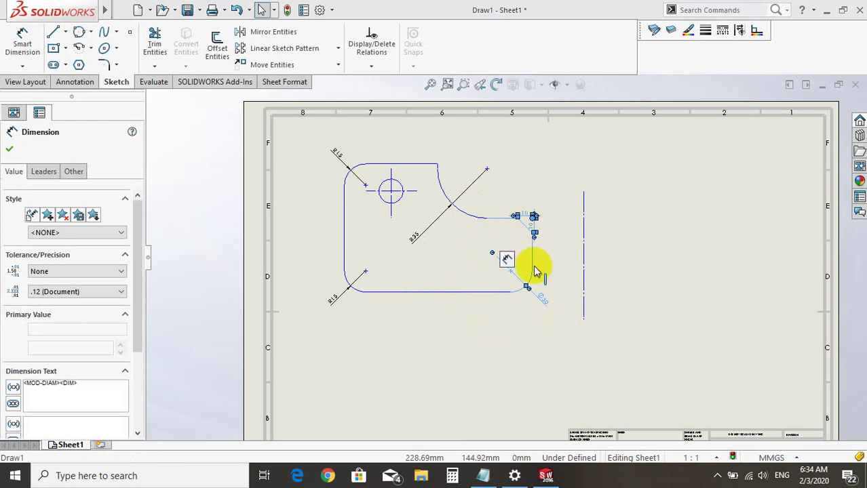
left_click(499, 274)
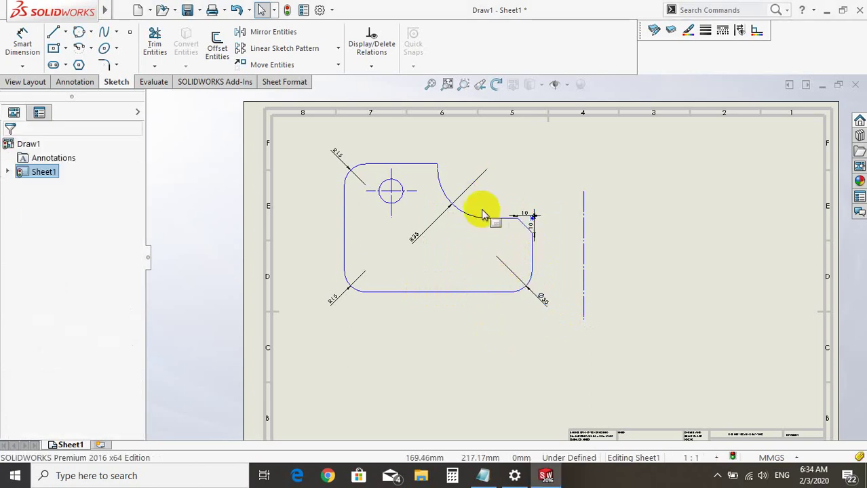
left_click_drag(477, 196, 559, 330)
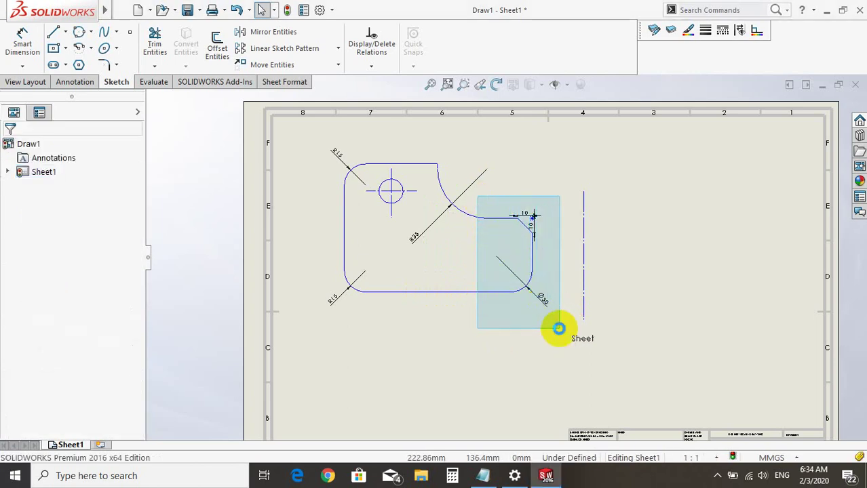
left_click_drag(559, 330, 557, 330)
mouse_move(463, 320)
left_mouse_down()
mouse_move(563, 220)
mouse_move(567, 199)
left_mouse_up()
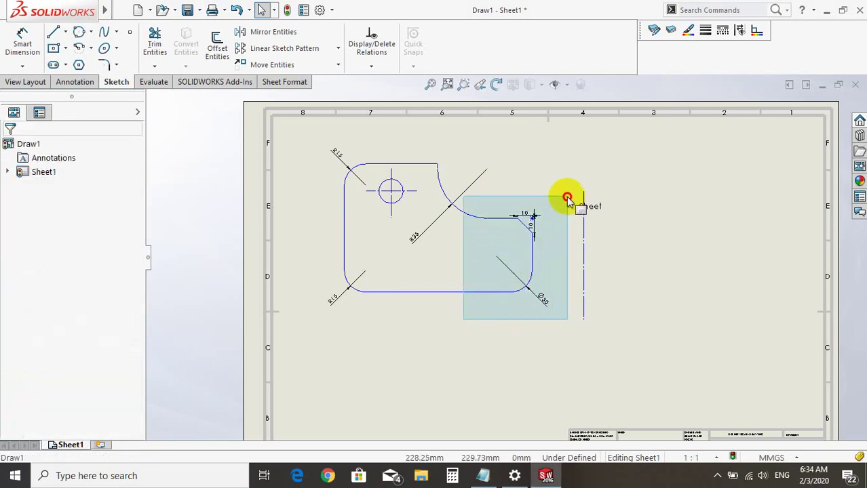
left_click_drag(567, 199, 567, 199)
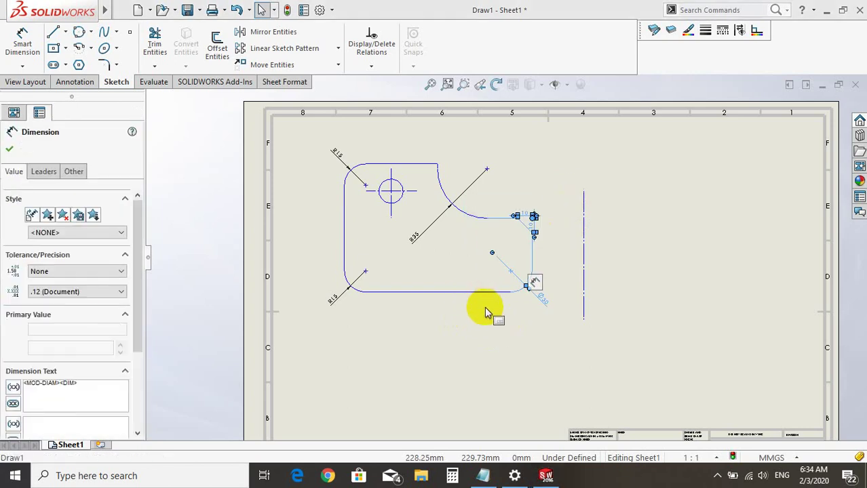
Step: Reselect the lower-right geometry, clear it, and start the Mirror command with nothing chosen
left_click(502, 314)
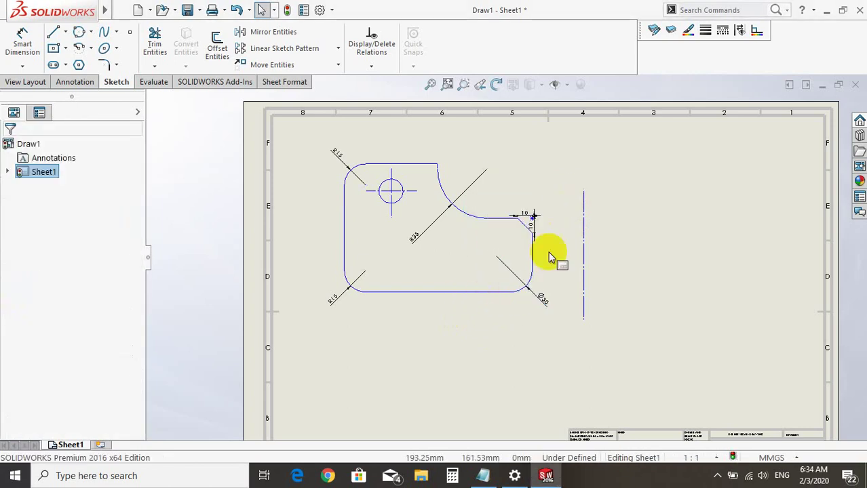
mouse_move(567, 199)
left_mouse_down()
mouse_move(508, 290)
mouse_move(479, 318)
left_mouse_up()
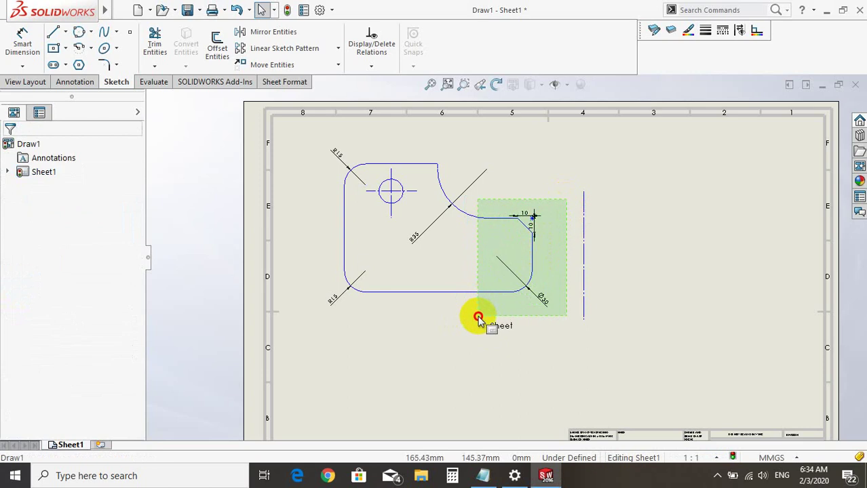
left_click_drag(478, 318, 478, 314)
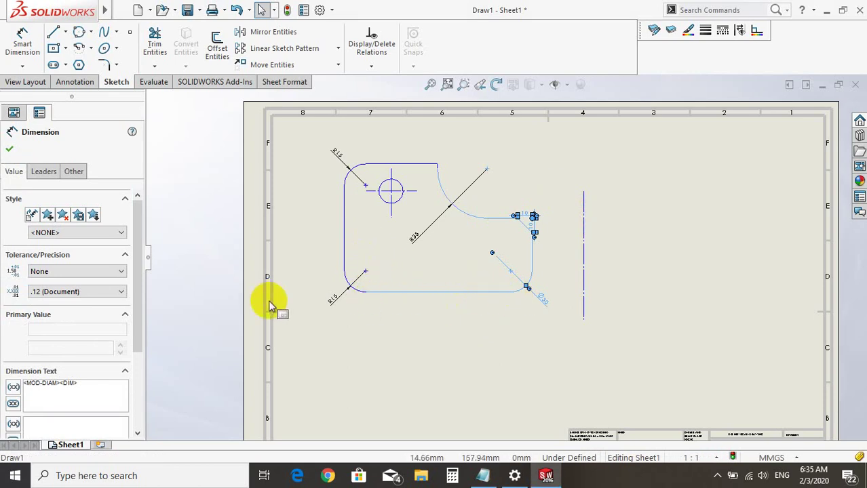
left_click(493, 329)
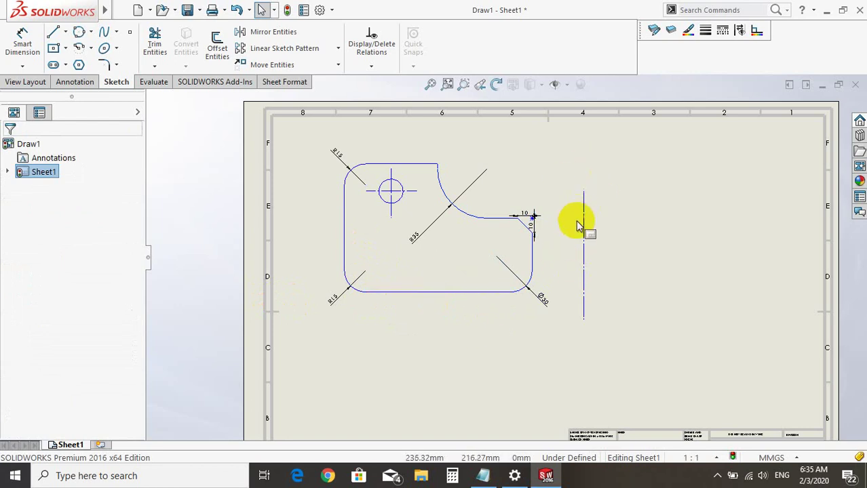
left_click(262, 38)
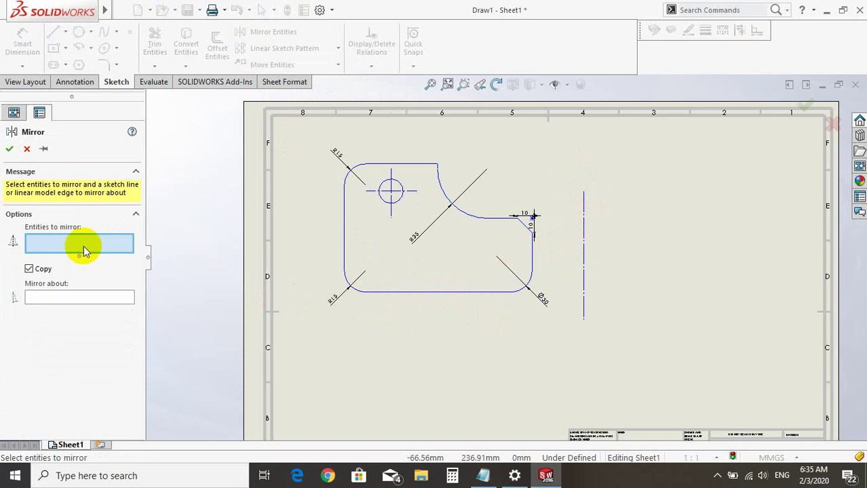
Step: Mirror the hole circle, R35 arc, top and left edges about the vertical centerline
left_click(382, 206)
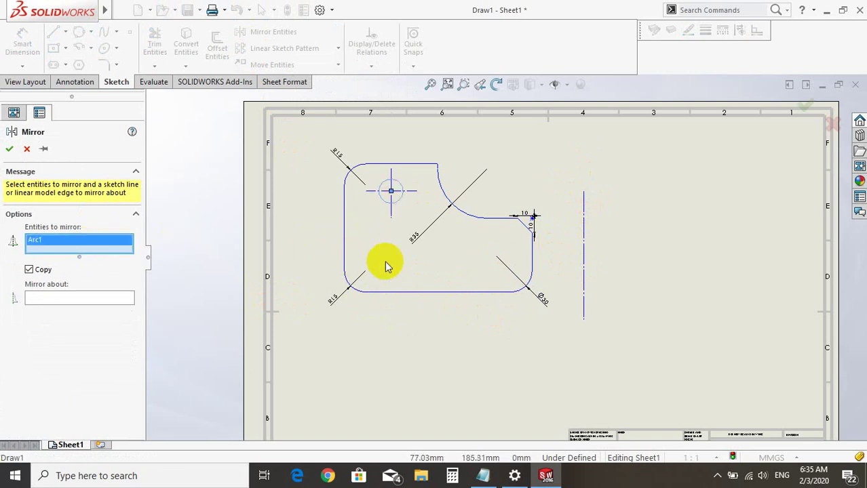
left_click(460, 218)
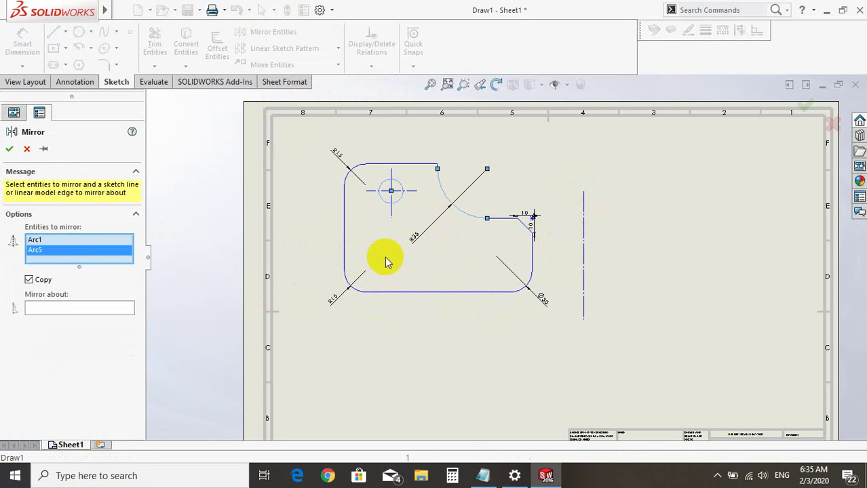
left_click(407, 165)
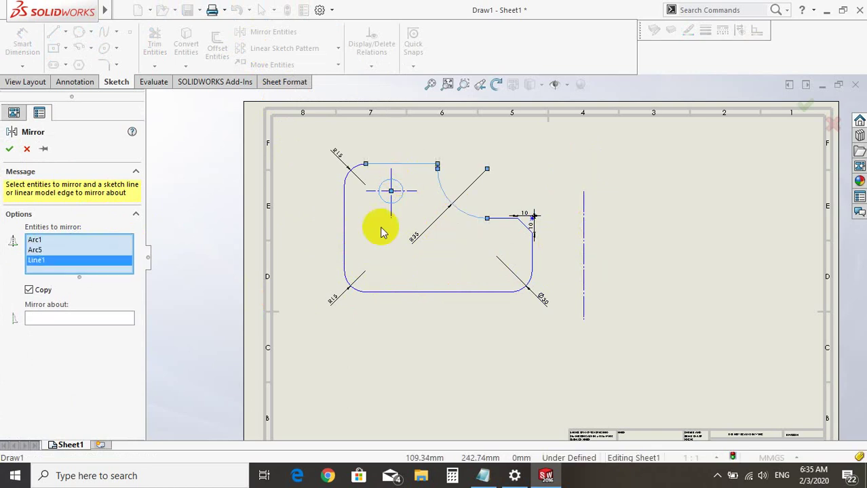
left_click(345, 215)
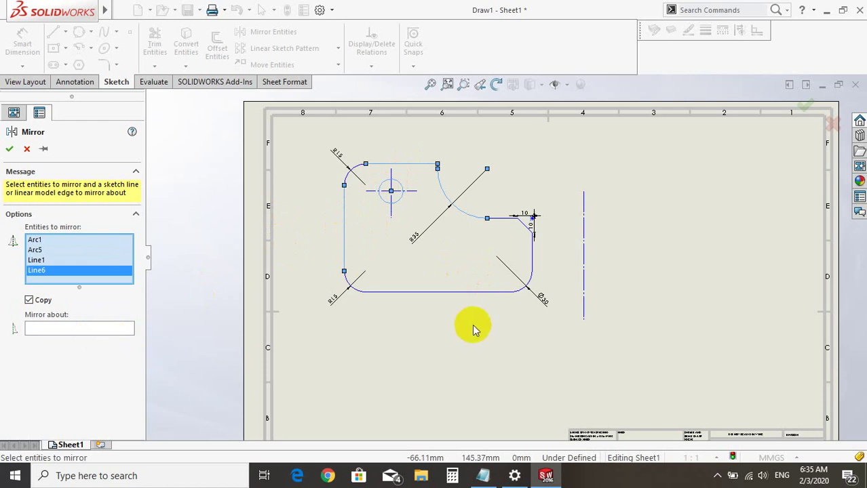
left_click(582, 253)
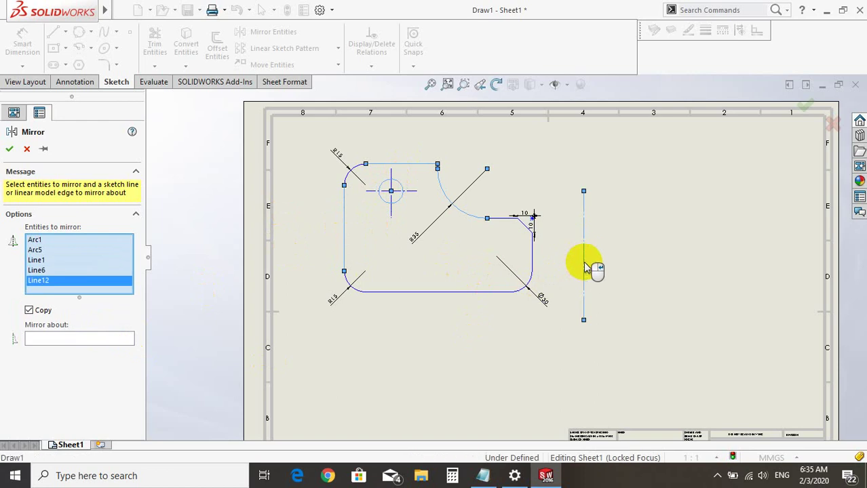
right_click(87, 289)
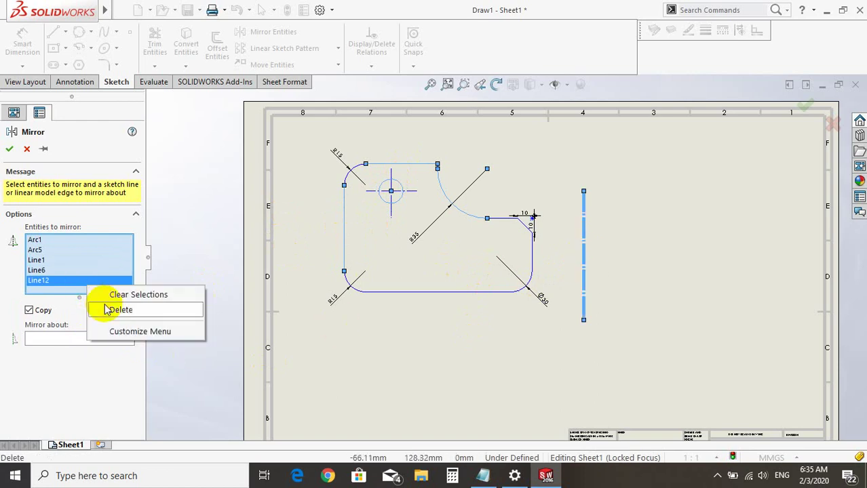
left_click(119, 310)
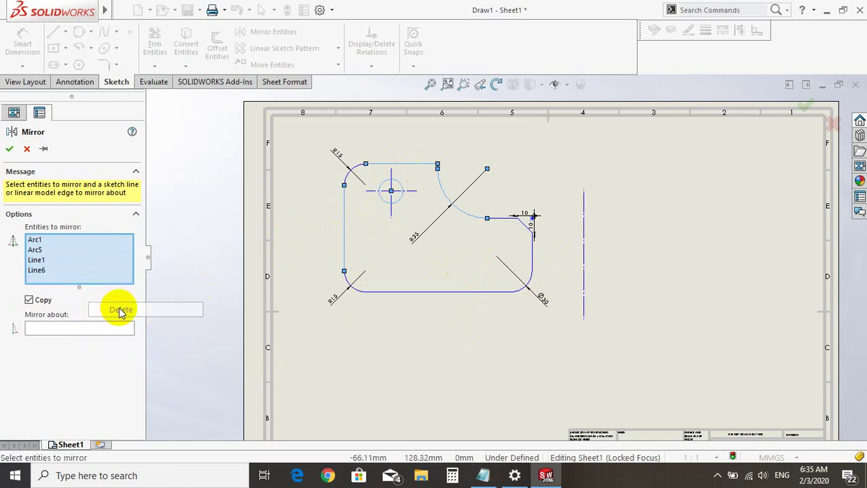
left_click(74, 328)
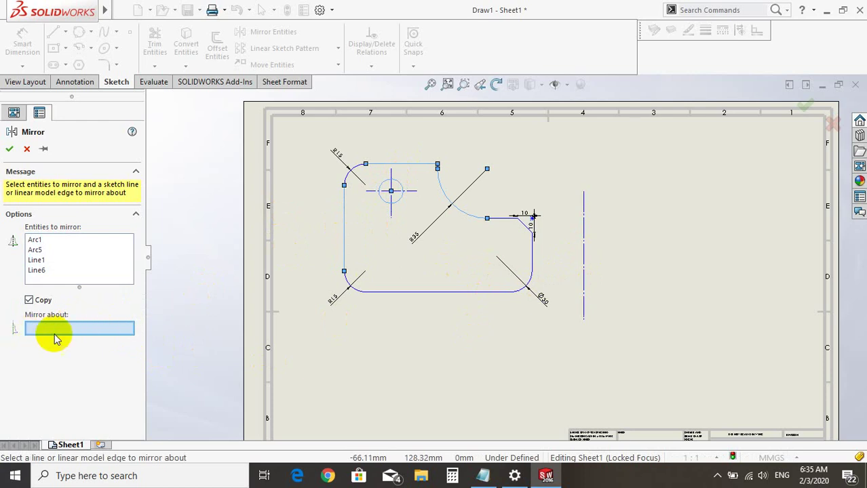
left_click(584, 251)
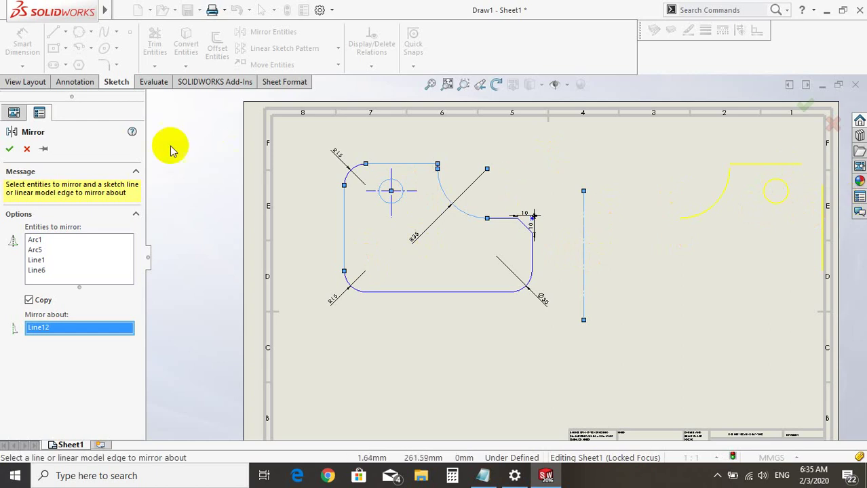
left_click(13, 150)
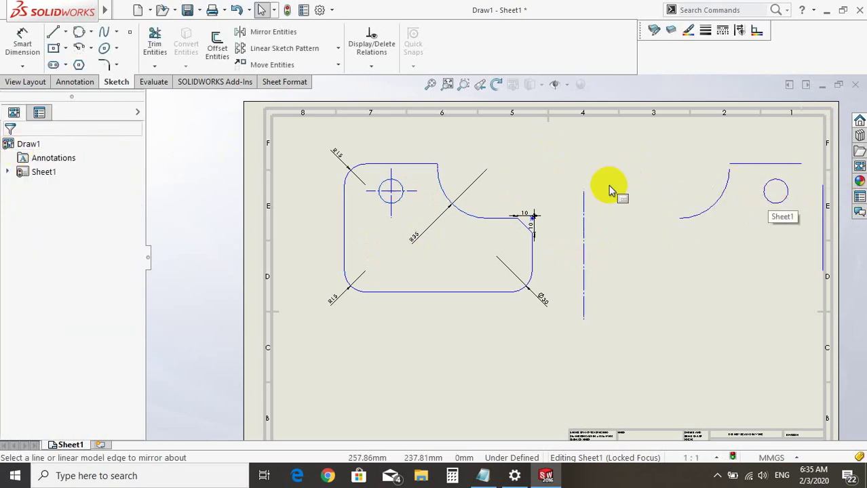
Step: Undo the mirrored copy and delete the vertical centerline
key("ctrl+z")
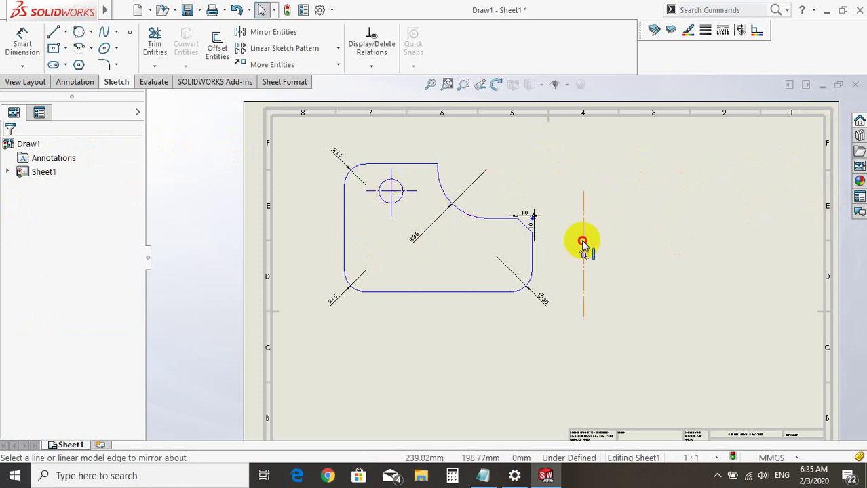
left_click_drag(582, 242, 567, 242)
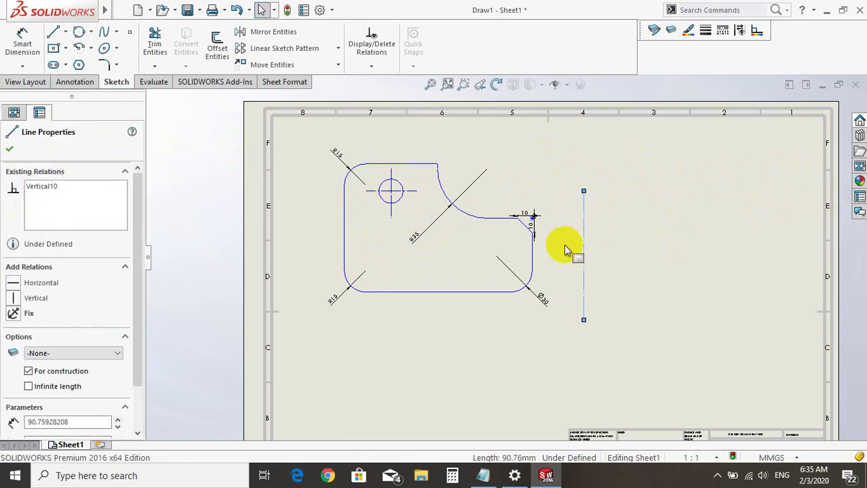
key("Delete")
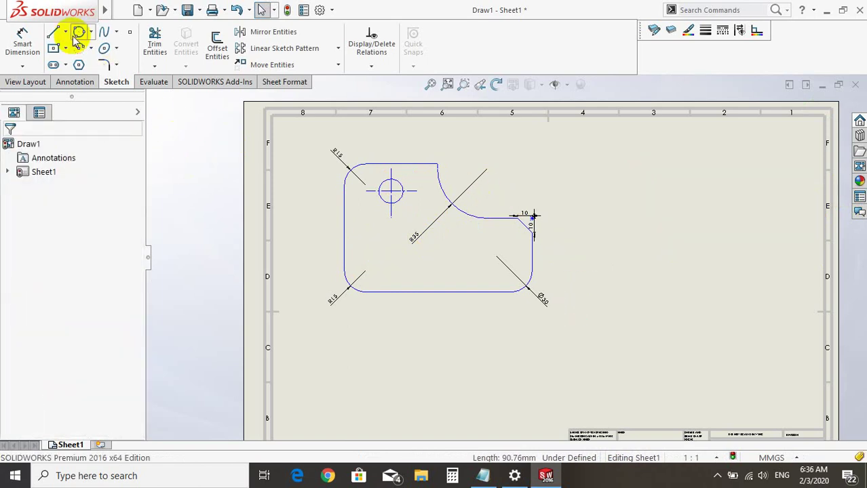
Step: Draw a new 85.37 mm vertical centerline to the right of the plate
left_click(66, 32)
left_click(74, 63)
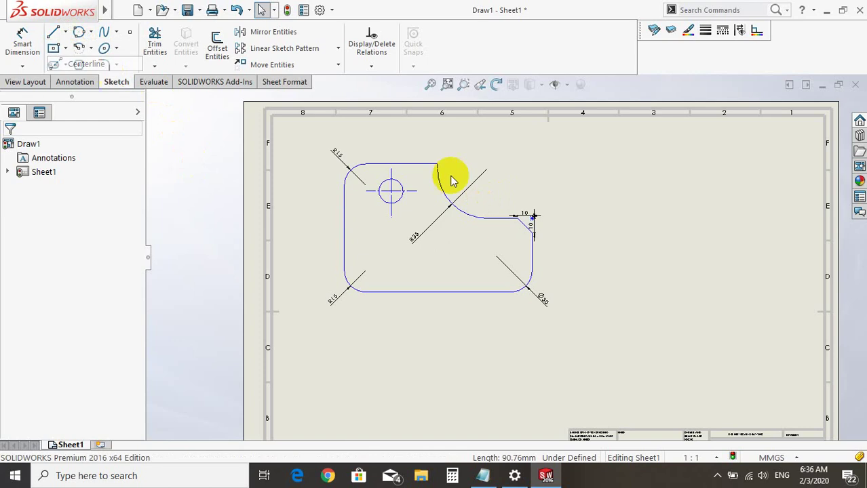
left_click(578, 190)
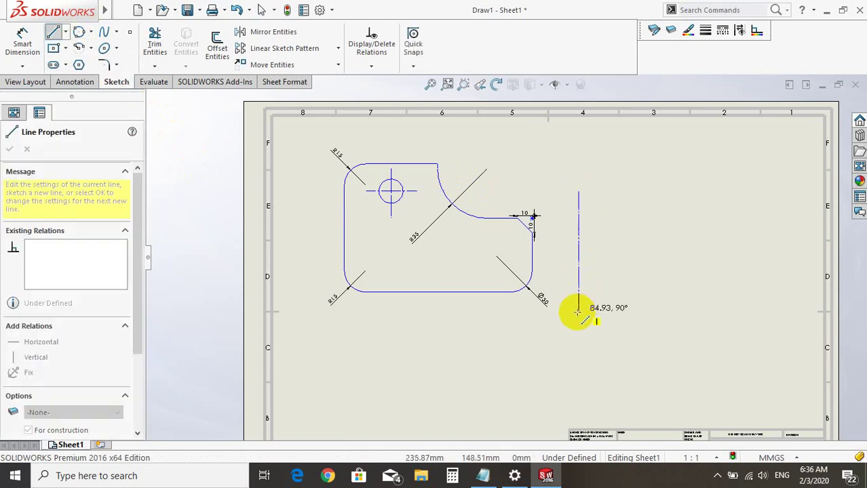
left_click(578, 312)
key("Escape")
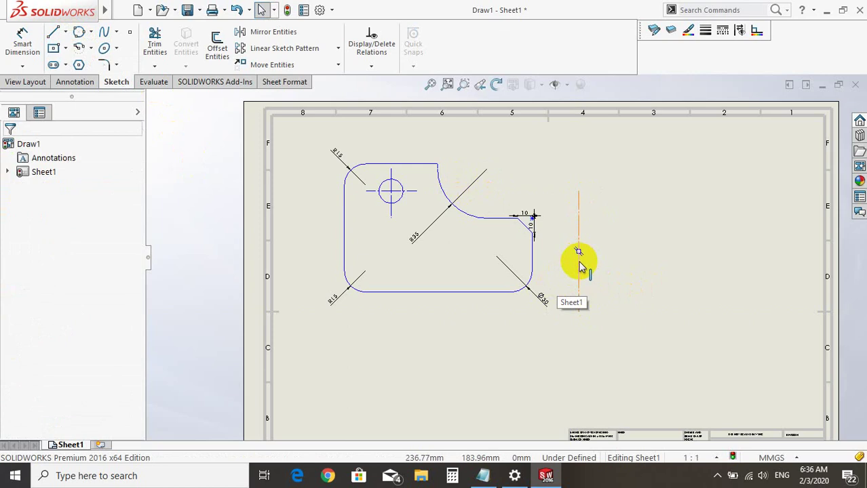
Step: Drag the centerline left so it sits just right of the plate outline
left_click_drag(578, 263, 562, 268)
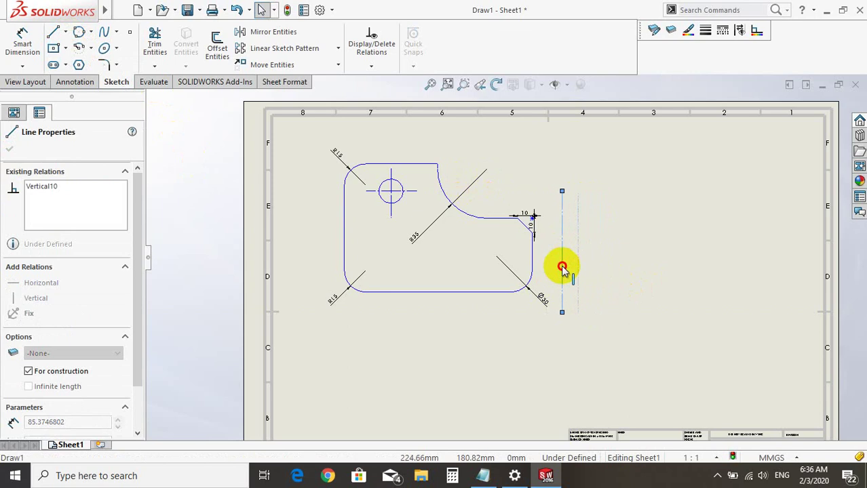
mouse_move(563, 268)
left_mouse_down()
mouse_move(579, 271)
mouse_move(563, 265)
left_mouse_up()
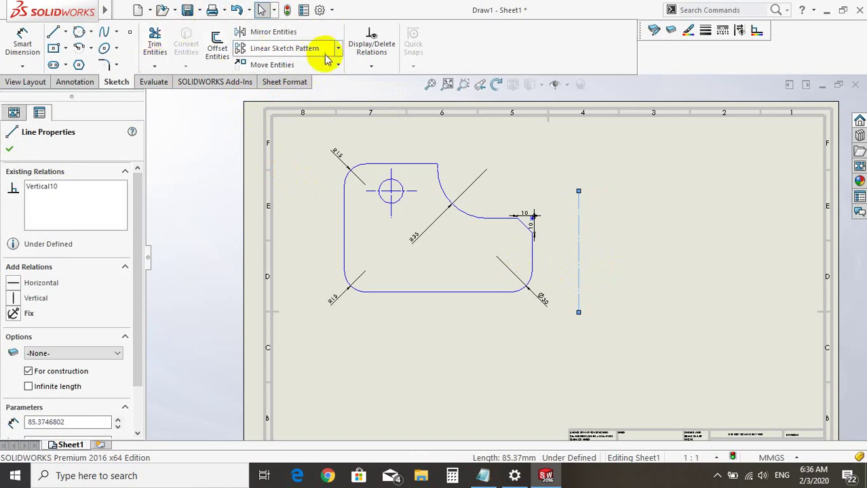
left_click(337, 65)
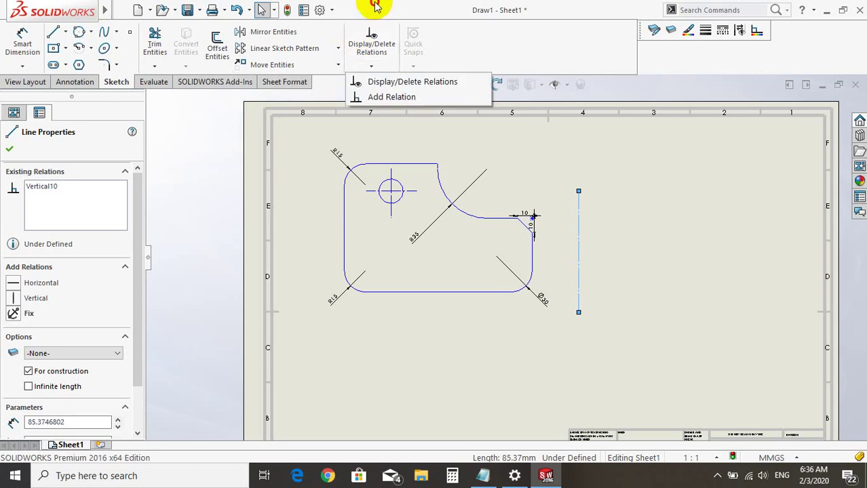
left_click(577, 276)
left_click_drag(570, 278, 556, 278)
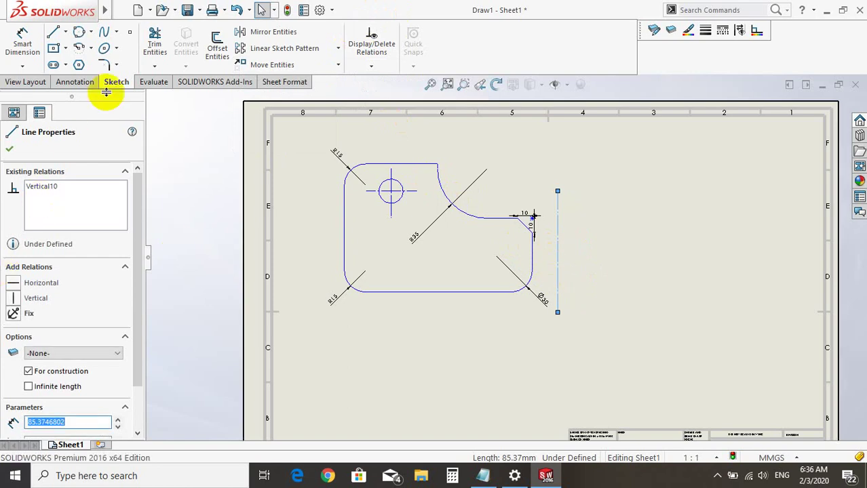
Step: Reopen Mirror Entities and clear Line12, the centerline, from the entities to mirror
left_click(271, 32)
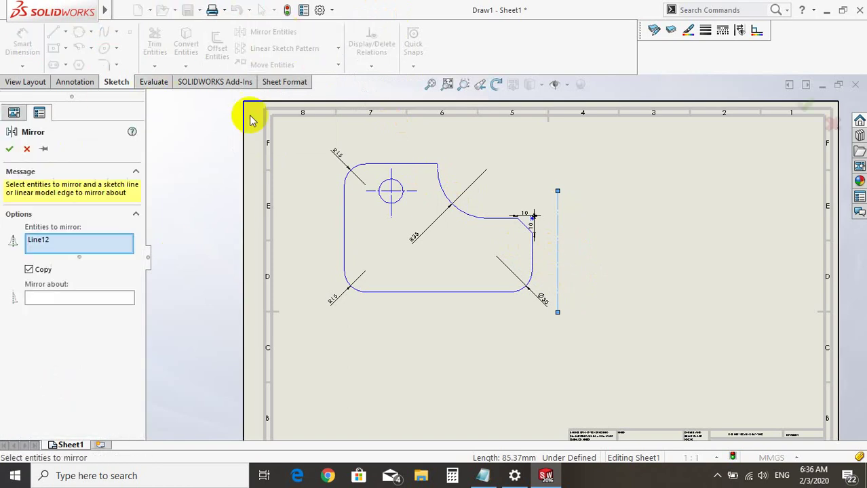
left_click(70, 242)
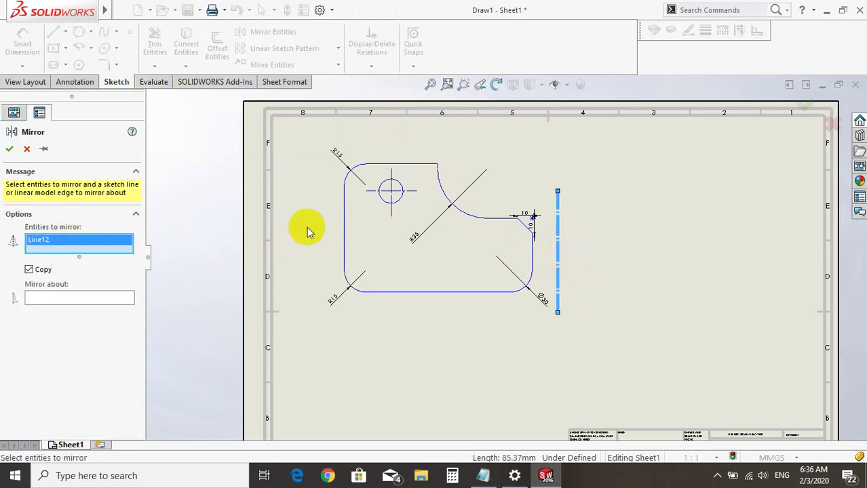
key("Escape")
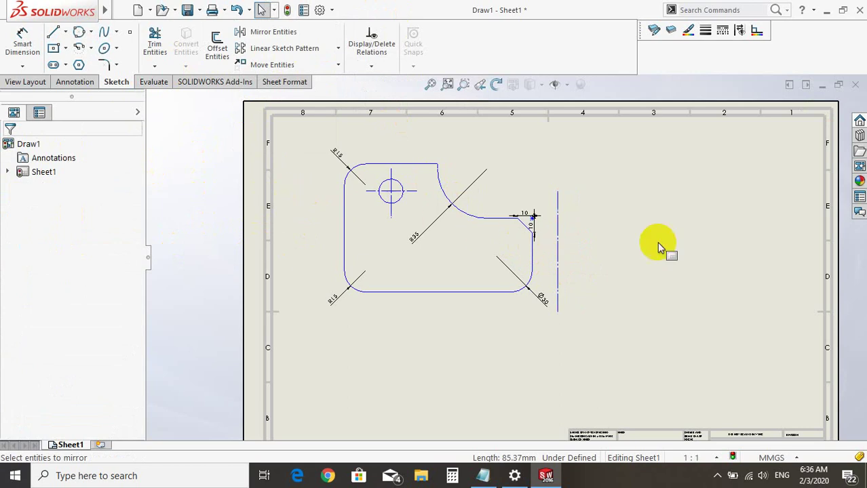
left_click(558, 272)
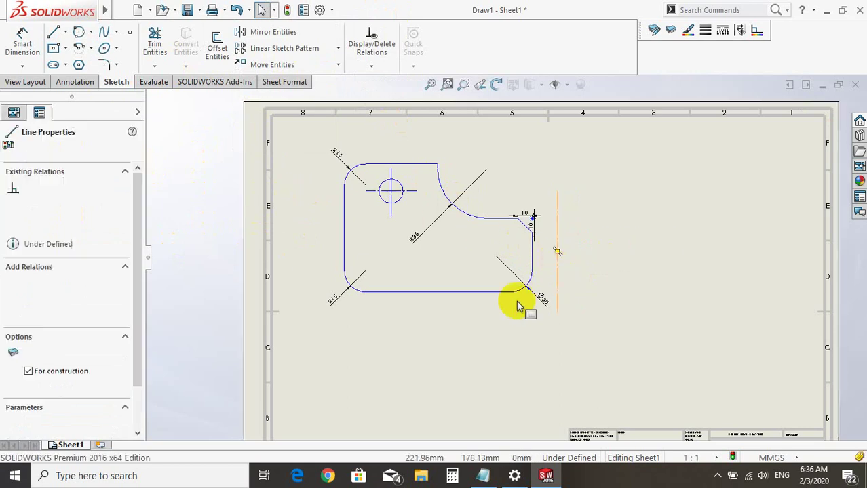
left_click(267, 34)
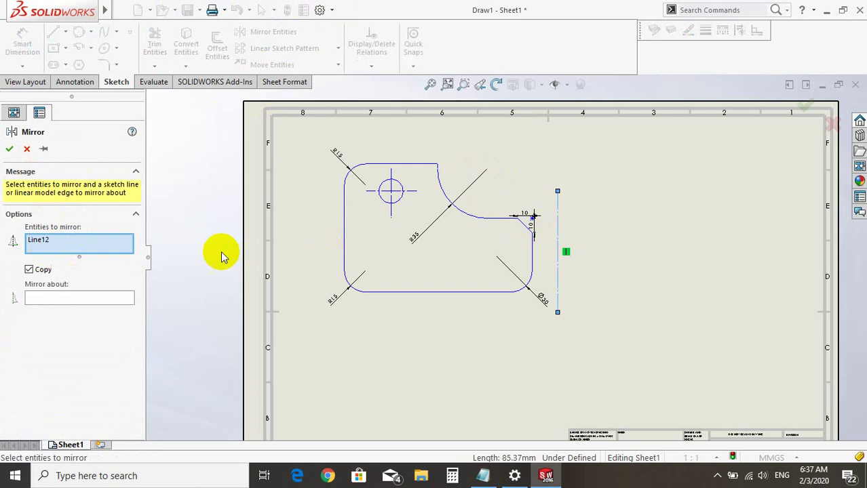
right_click(93, 253)
left_click(119, 255)
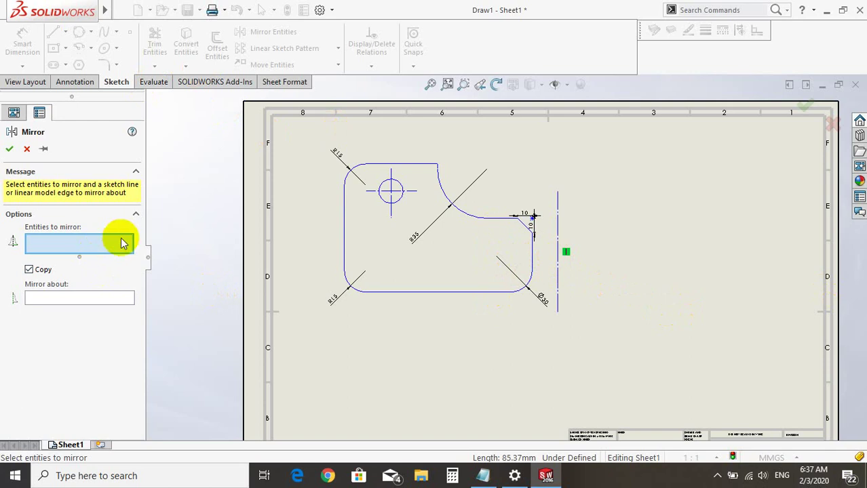
Step: Mirror the entire plate outline and hole about the vertical centerline, keeping Copy checked
mouse_move(311, 144)
left_mouse_down()
mouse_move(533, 324)
mouse_move(547, 319)
left_mouse_up()
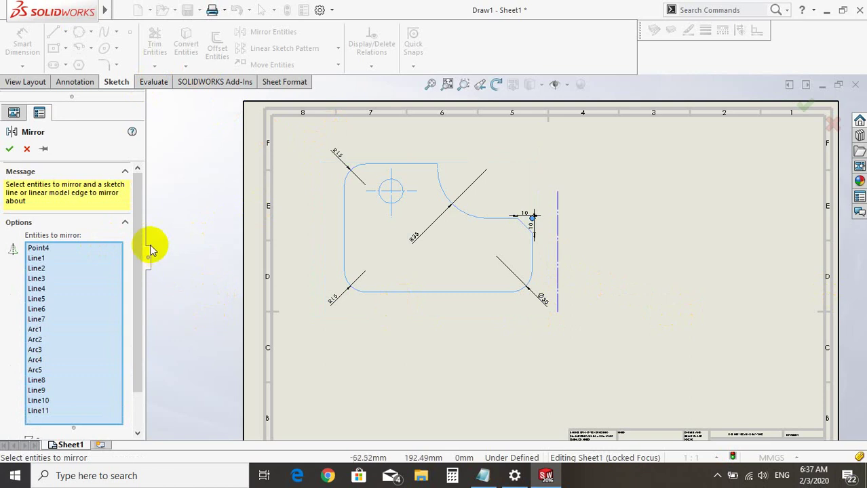
left_click_drag(138, 279, 139, 320)
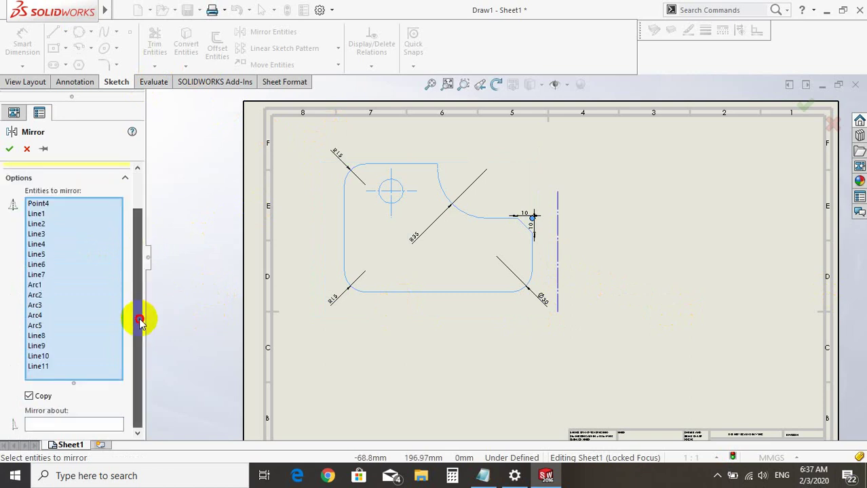
left_click(47, 426)
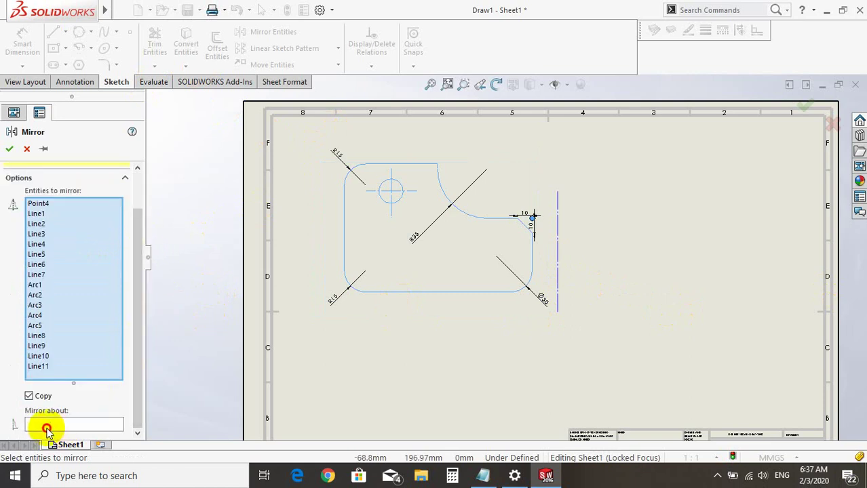
left_click(80, 356)
left_click(63, 423)
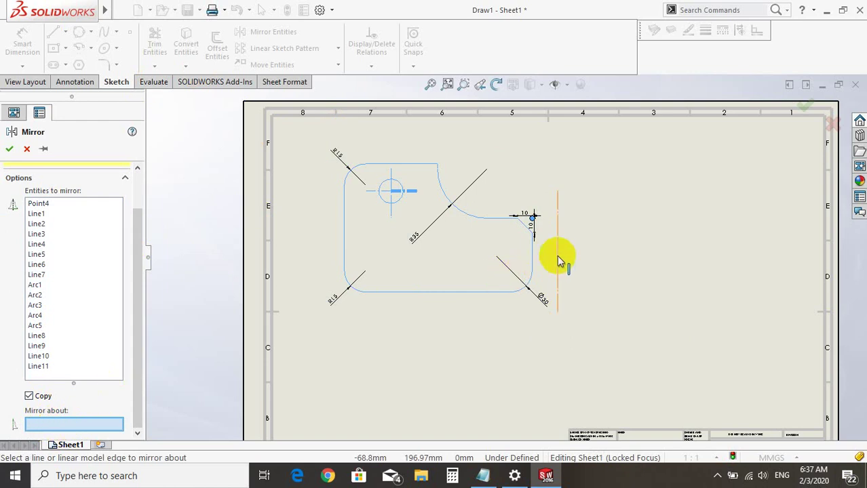
left_click(29, 396)
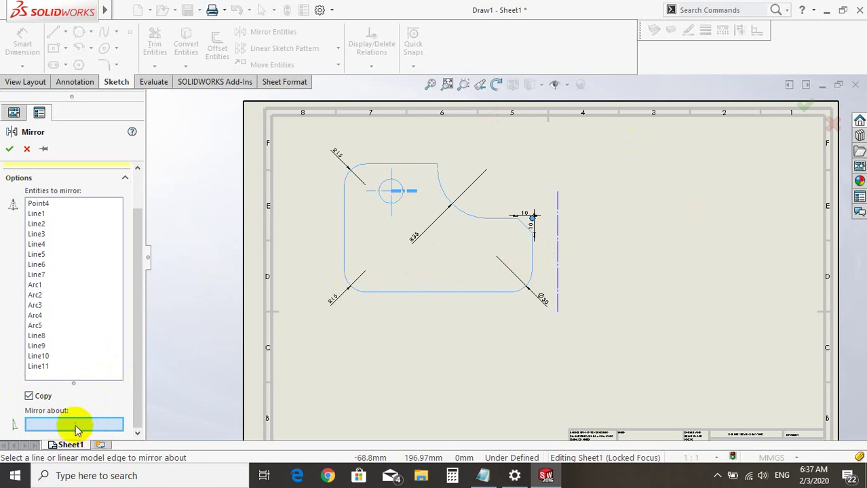
left_click(558, 270)
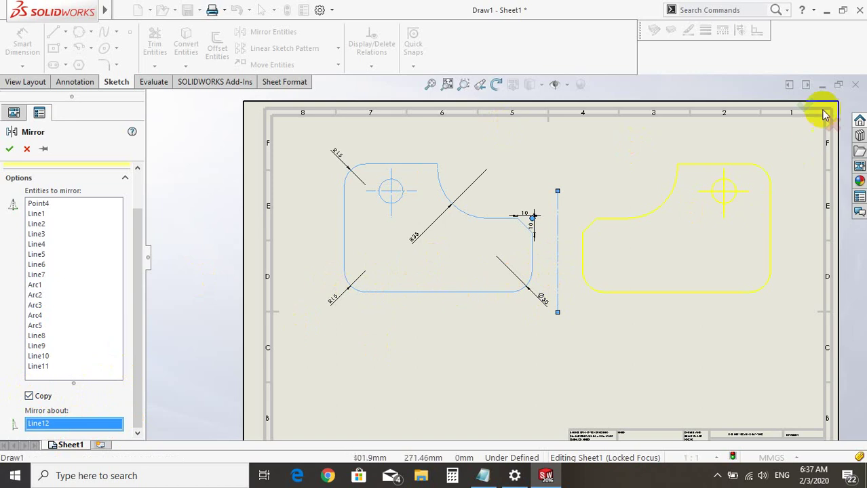
left_click(806, 104)
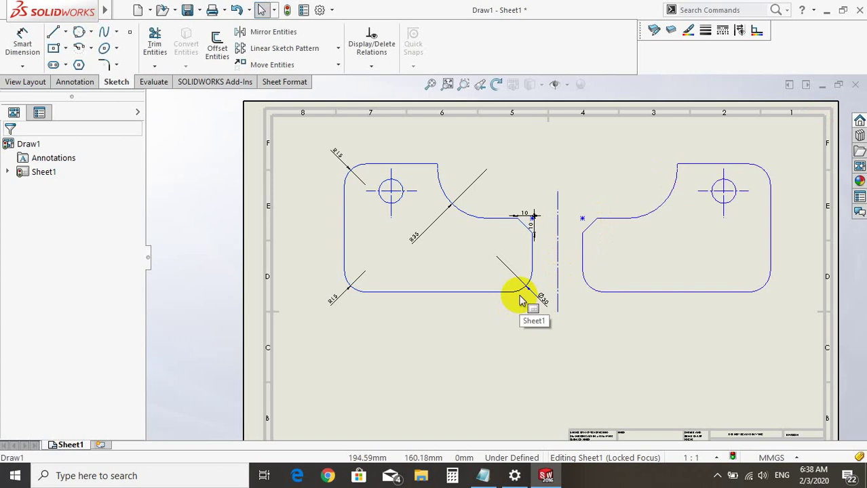
Step: Undo the mirrored copy with Ctrl+Z and delete the vertical centerline
key("ctrl+z")
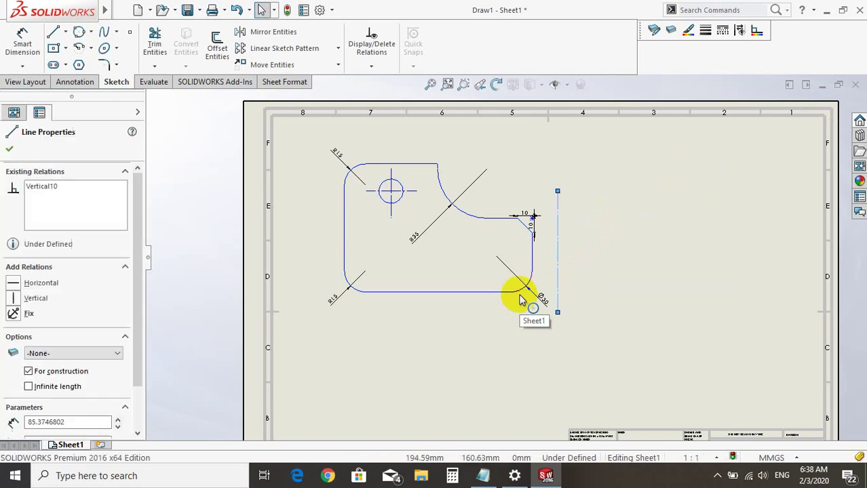
key("Delete")
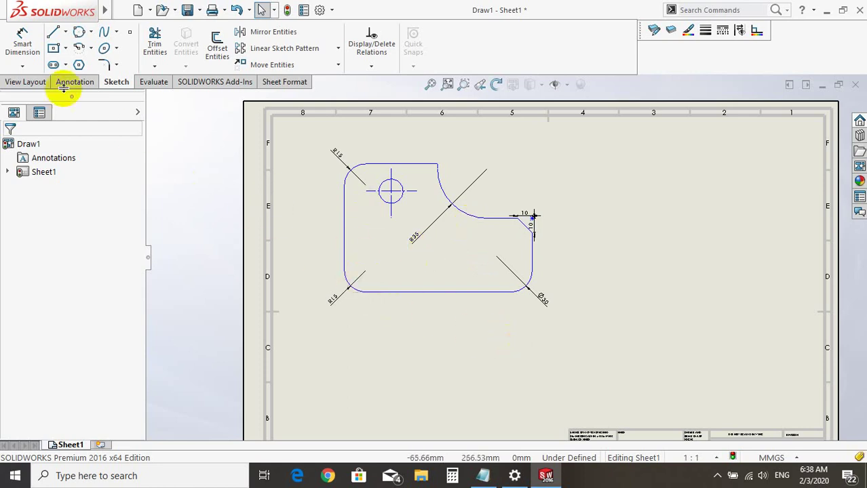
Step: With Smart Dimension, set the bottom line length to 100 and the left edge height to 50
left_click(23, 45)
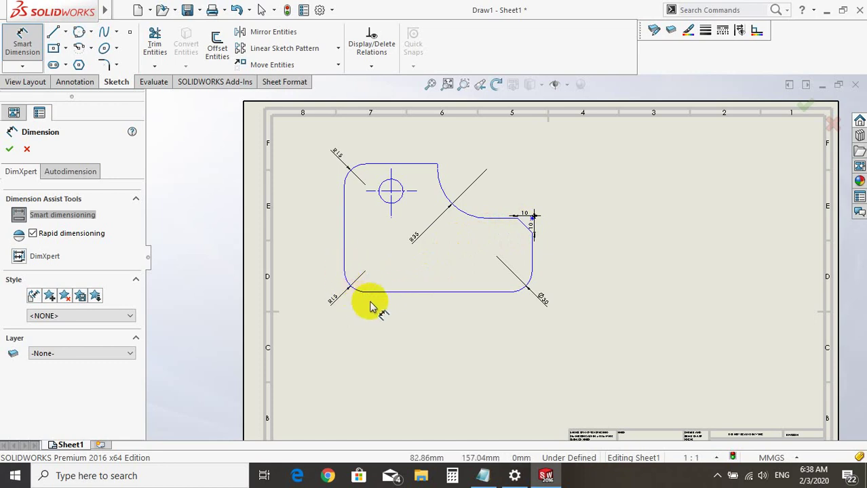
left_click(423, 294)
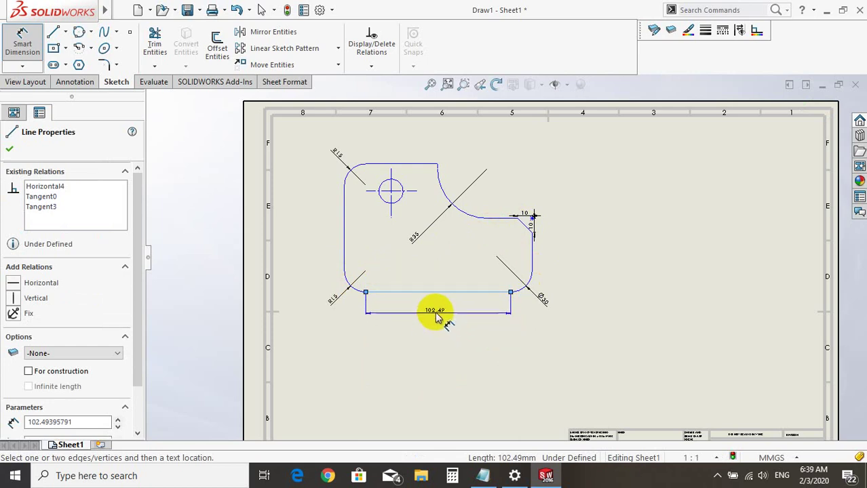
left_click(434, 314)
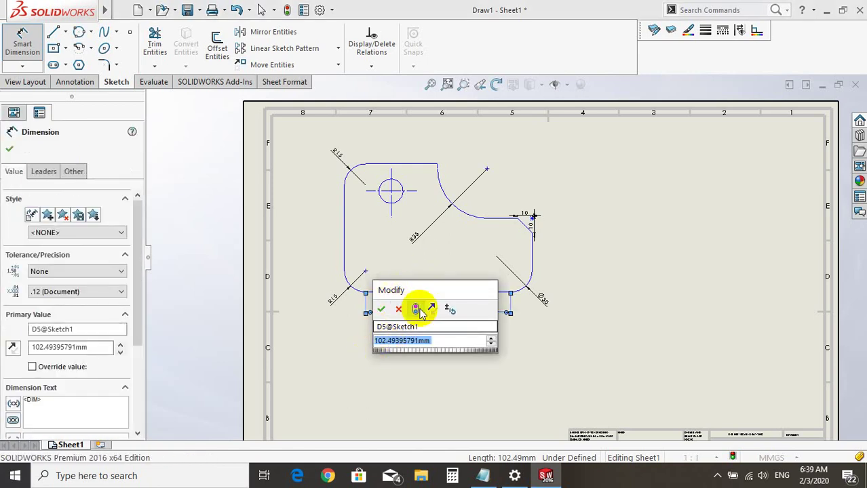
type("100")
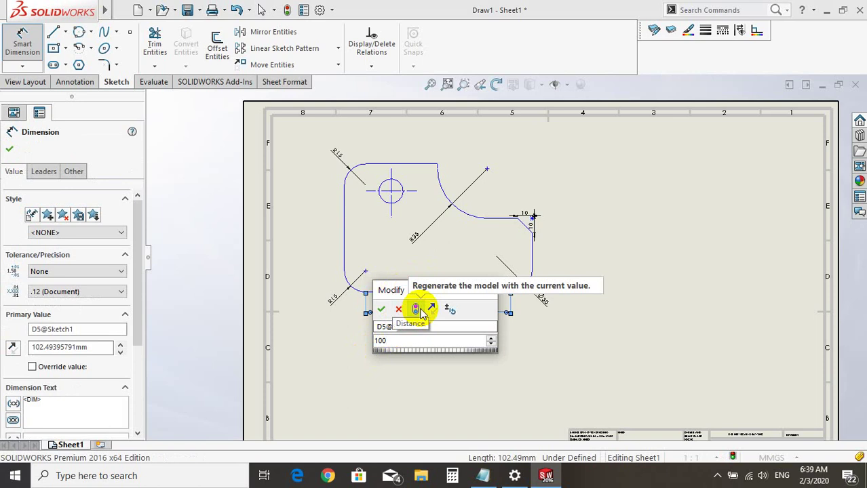
left_click(382, 309)
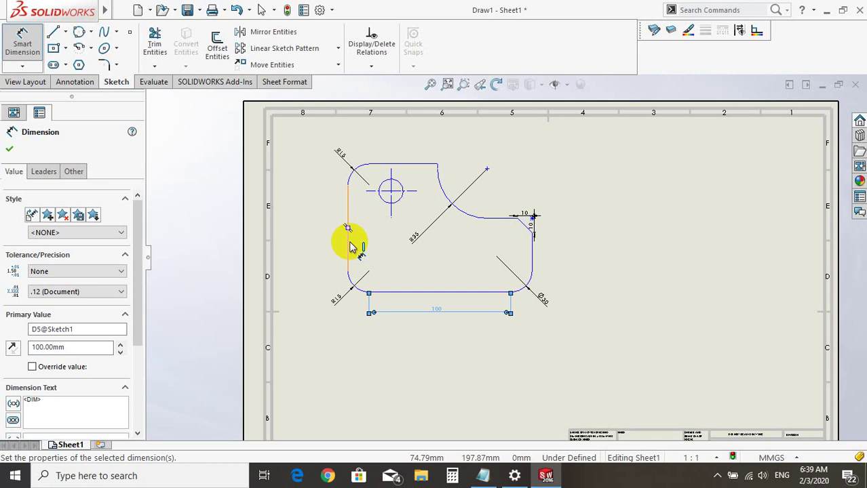
left_click(347, 271)
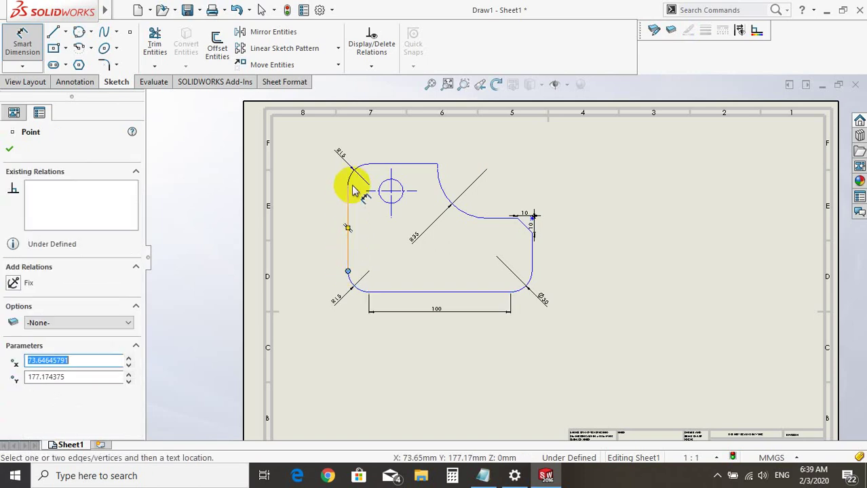
left_click(348, 185)
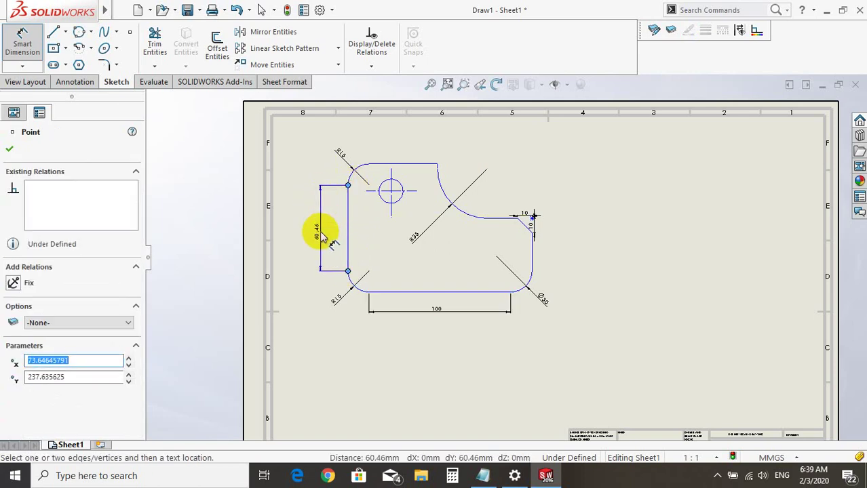
left_click(323, 236)
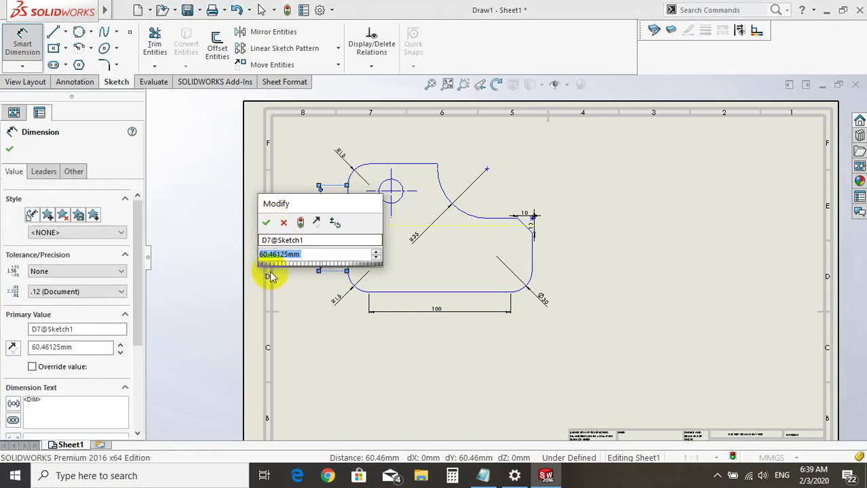
type("50")
key("Return")
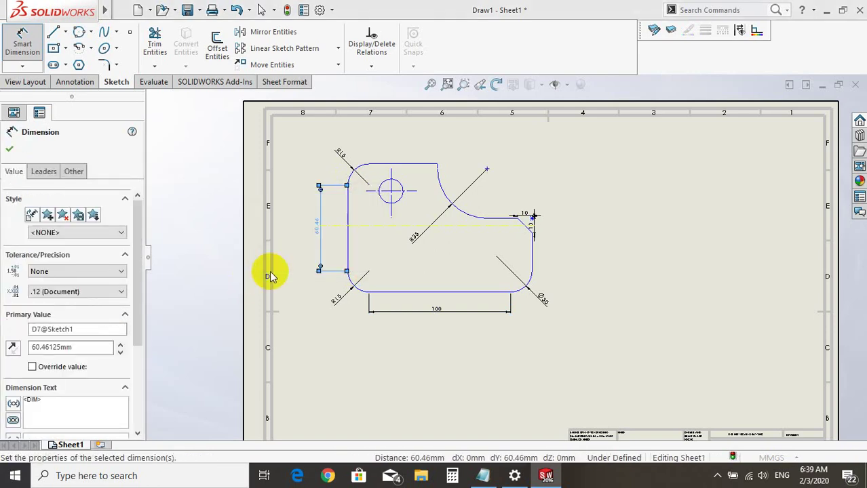
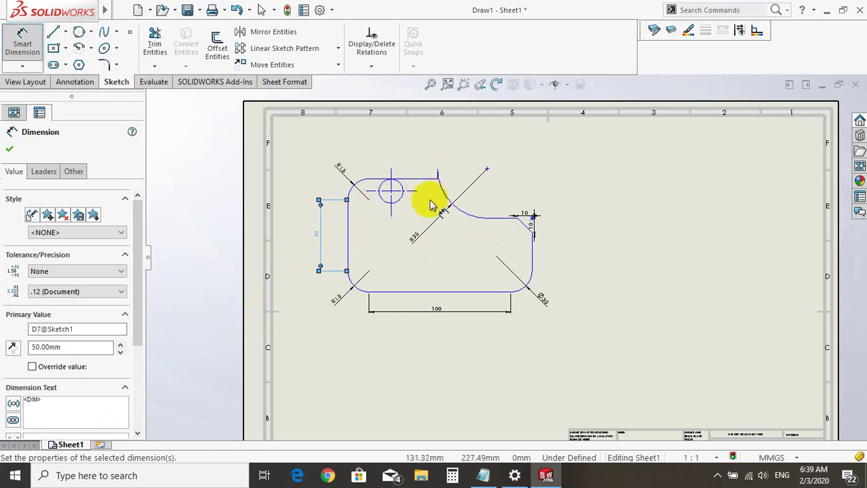
Step: Change the inner corner arc's R35 dimension to R15
left_click(414, 238)
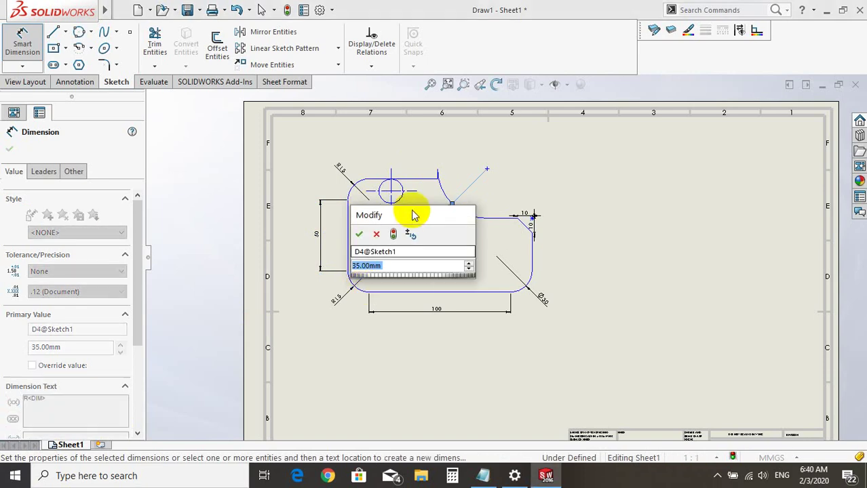
left_click_drag(414, 215, 629, 244)
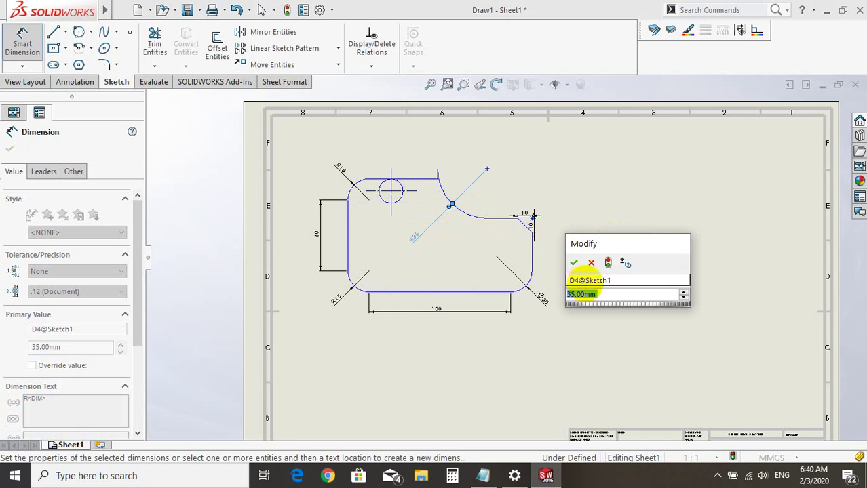
type("15")
key("Return")
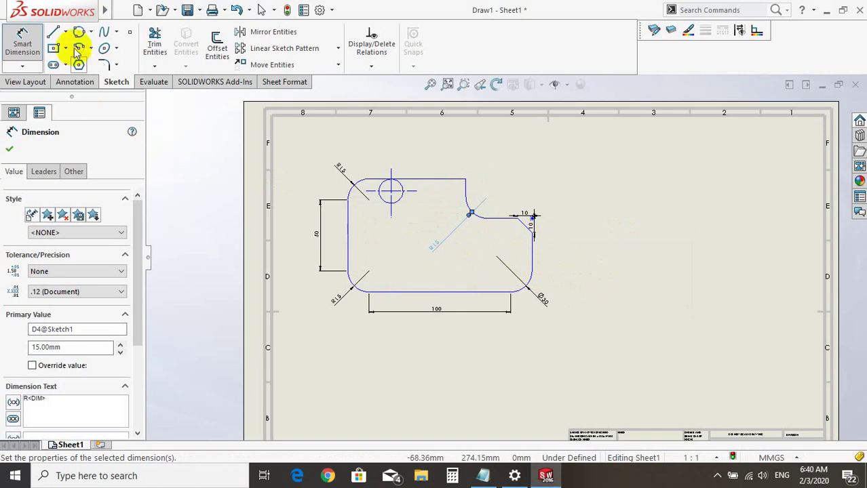
Step: Enlarge the hole circle to about 26.87 mm and move it down-right inside the plate
left_click(391, 190)
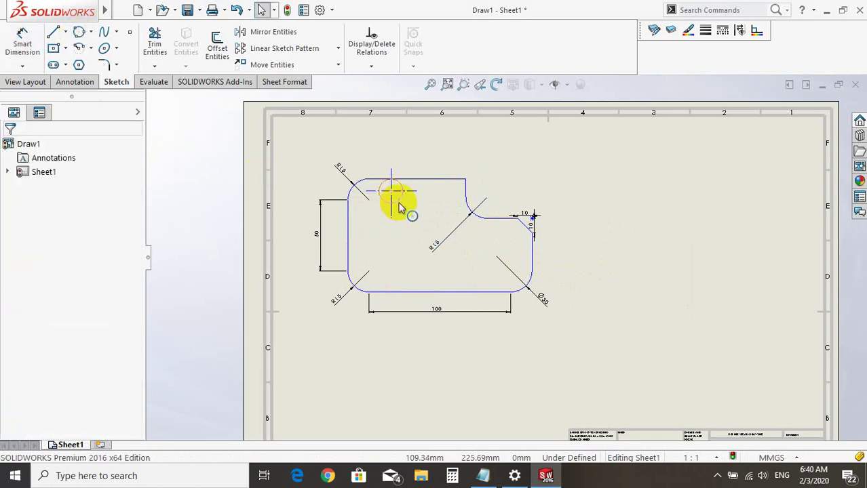
left_click(418, 218)
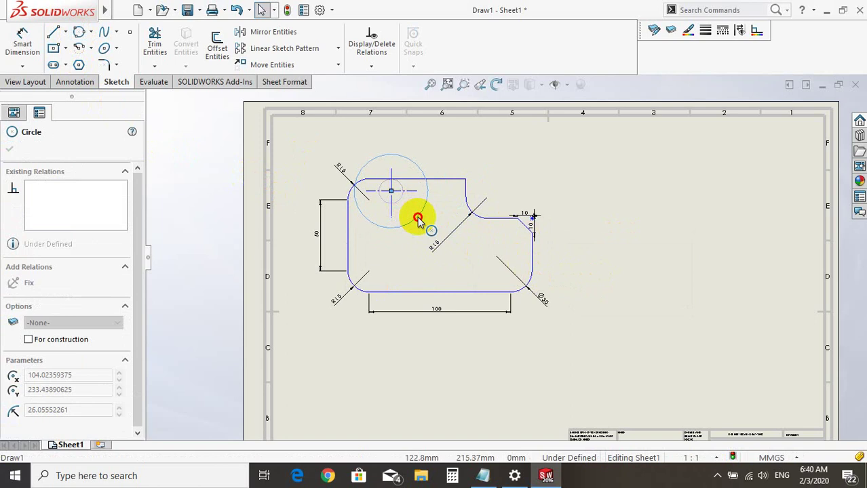
key("Escape")
left_click_drag(418, 218, 391, 193)
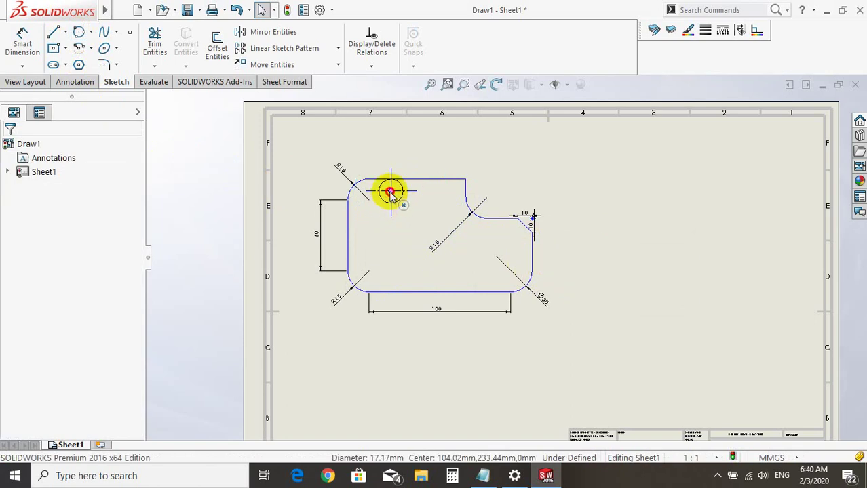
left_click(391, 192)
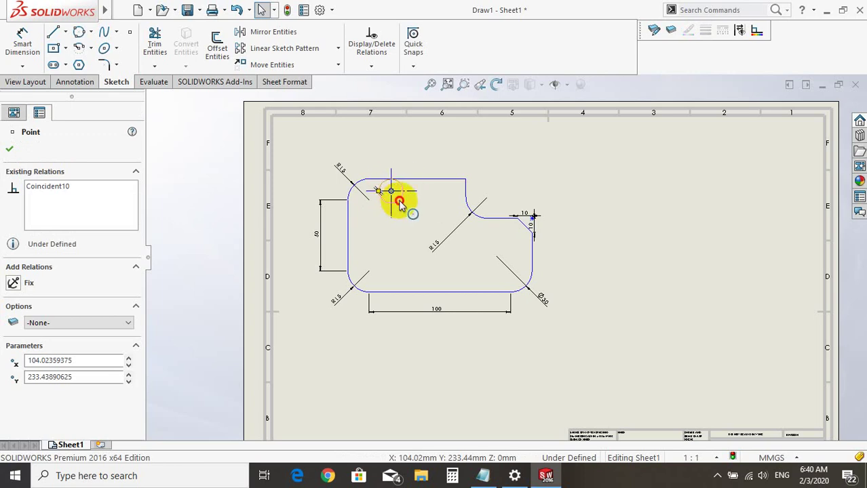
mouse_move(401, 203)
left_mouse_down()
mouse_move(395, 195)
mouse_move(408, 201)
left_mouse_up()
key("Escape")
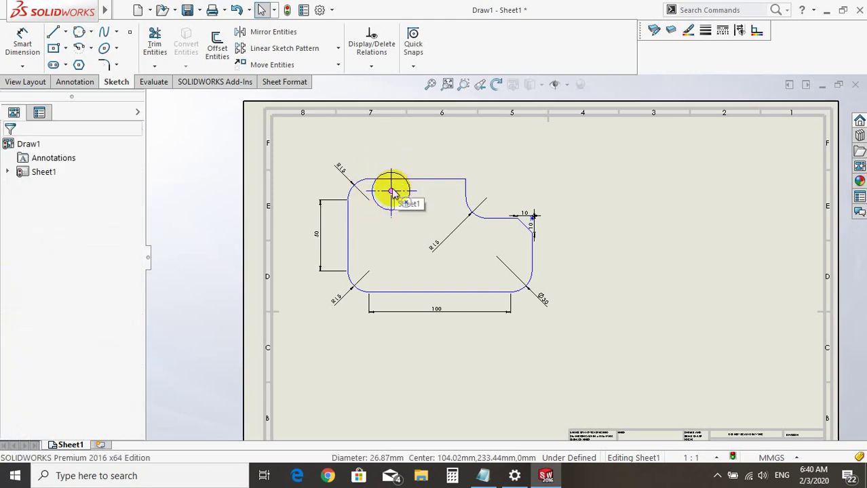
left_click_drag(392, 194, 413, 222)
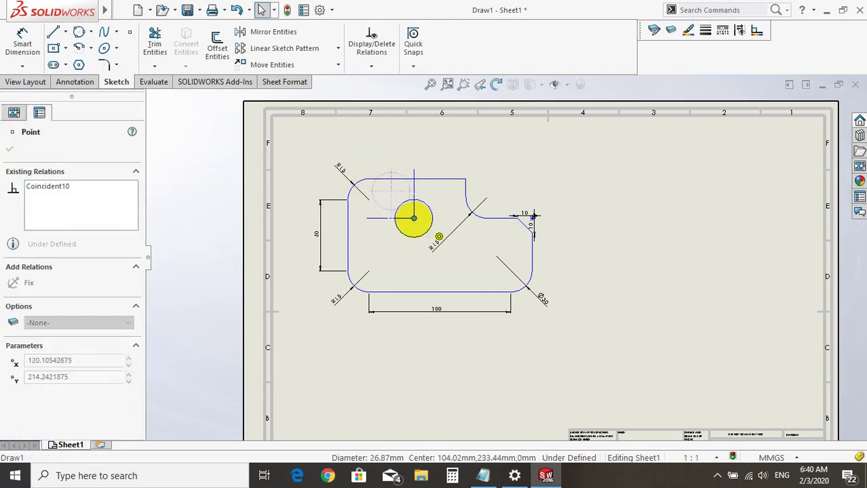
Step: Delete the vertical and horizontal centre lines crossing the hole
left_click(334, 228)
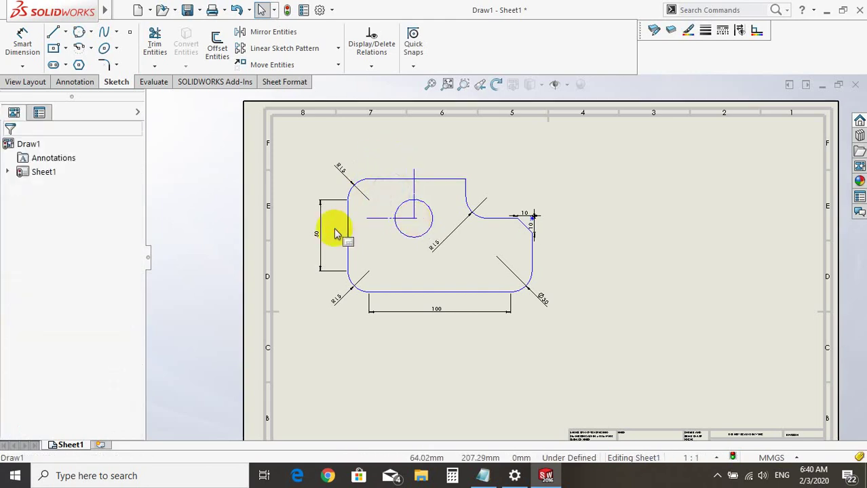
left_click(415, 190)
left_click(392, 202)
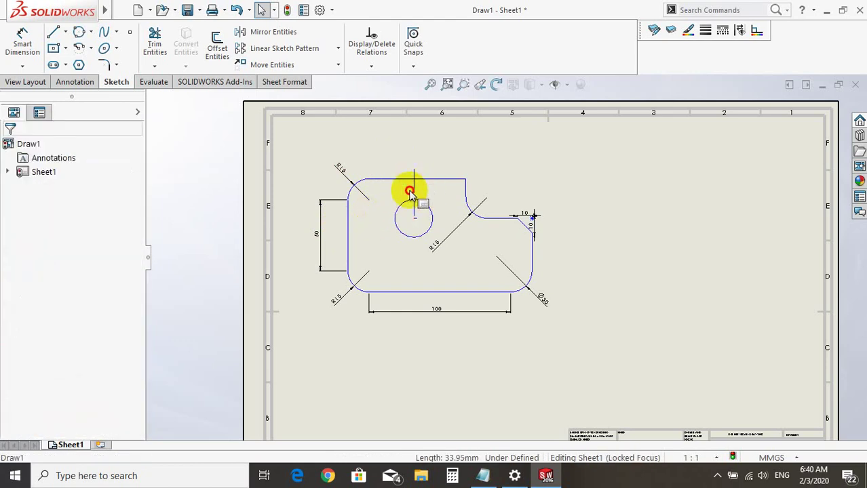
left_click(411, 204)
key("Delete")
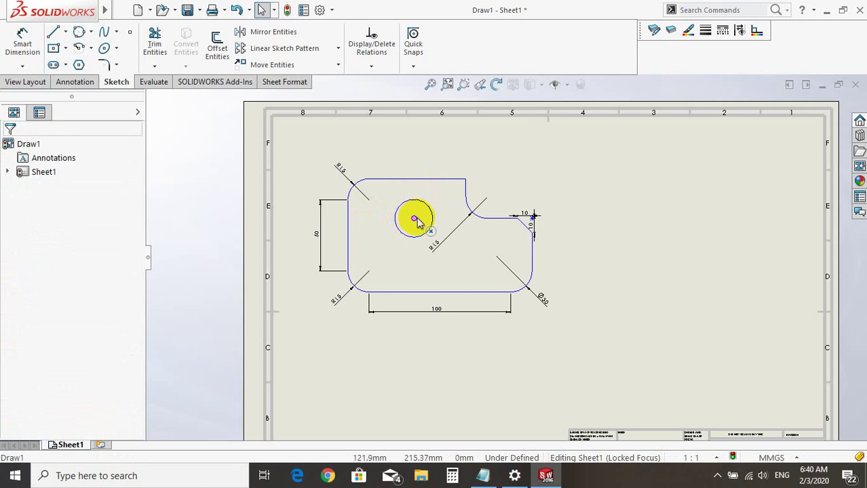
left_click(416, 219)
scroll(415, 220, "down", 2)
scroll(420, 228, "down", 2)
scroll(441, 246, "down", 2)
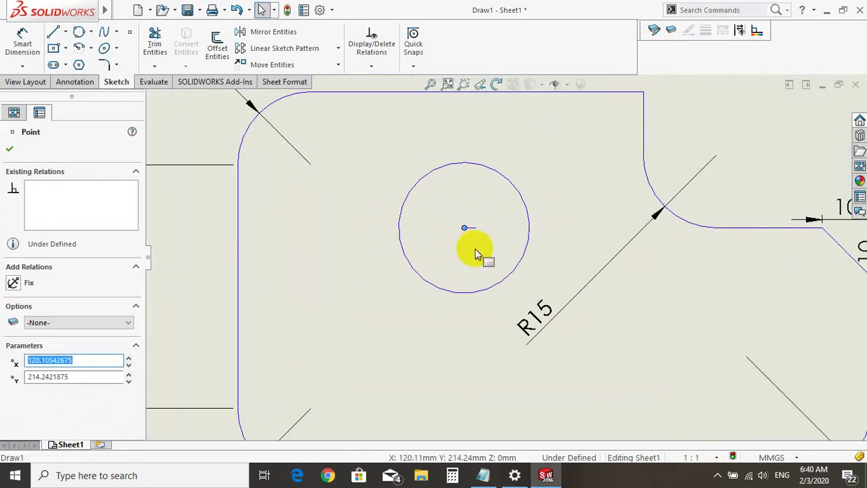
left_click(472, 228)
key("Delete")
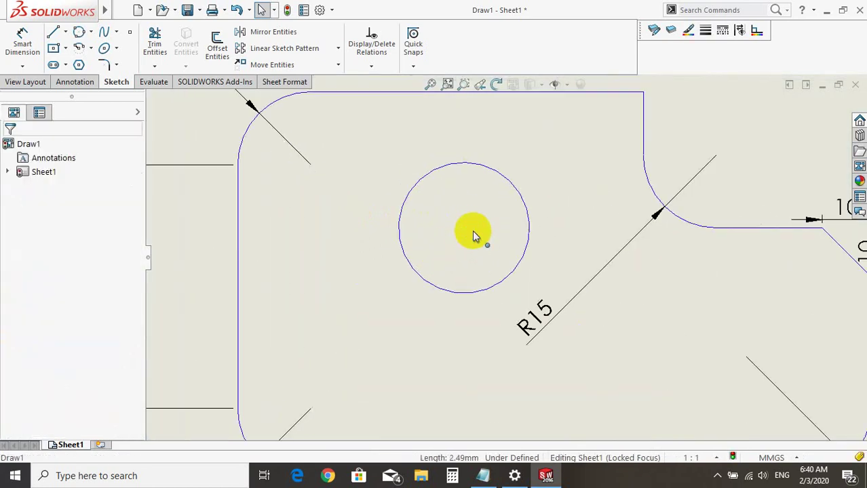
scroll(472, 232, "up", 3)
left_click(514, 231)
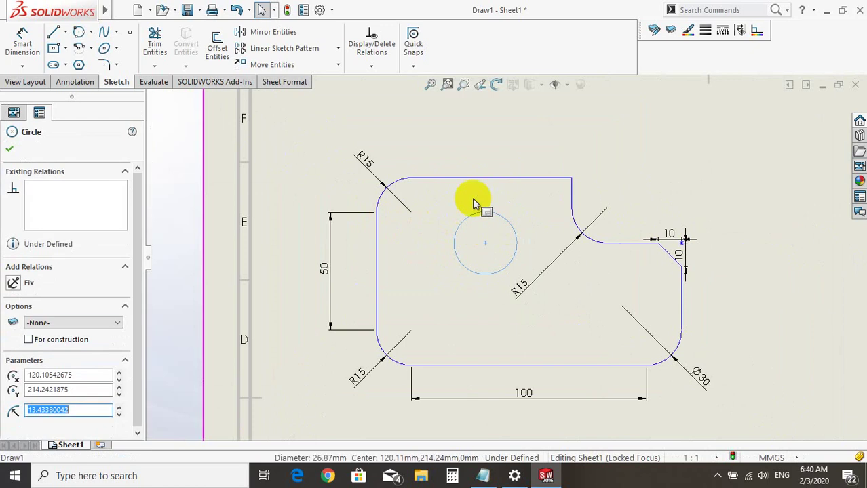
scroll(460, 212, "up", 2)
scroll(427, 258, "up", 1)
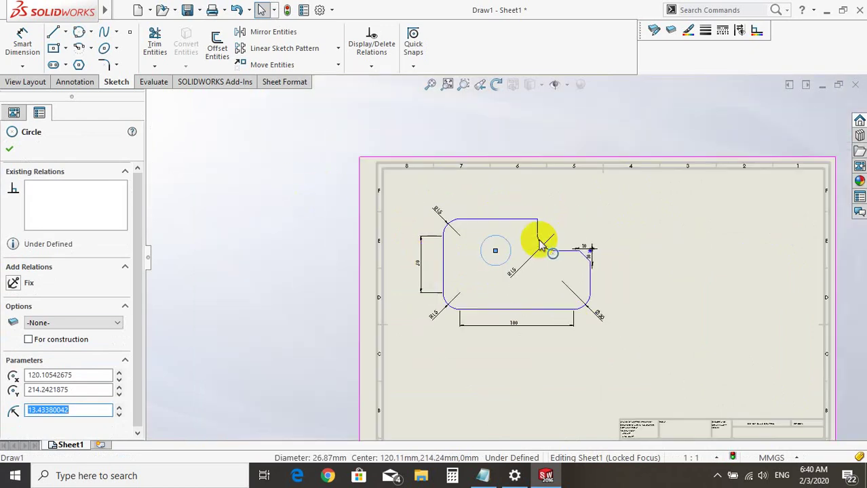
scroll(562, 274, "down", 1)
scroll(562, 274, "down", 1)
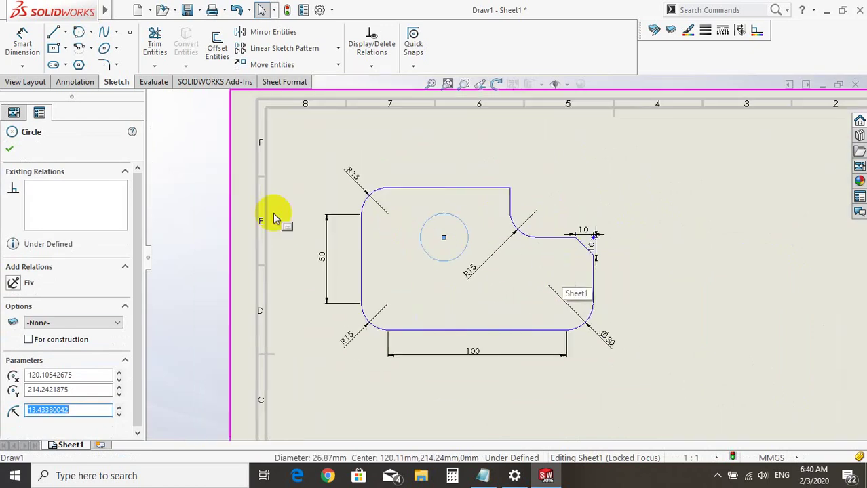
Step: Dimension the hole circle at Ø20 mm, with the dimension placed above the plate
left_click(22, 40)
left_click(467, 240)
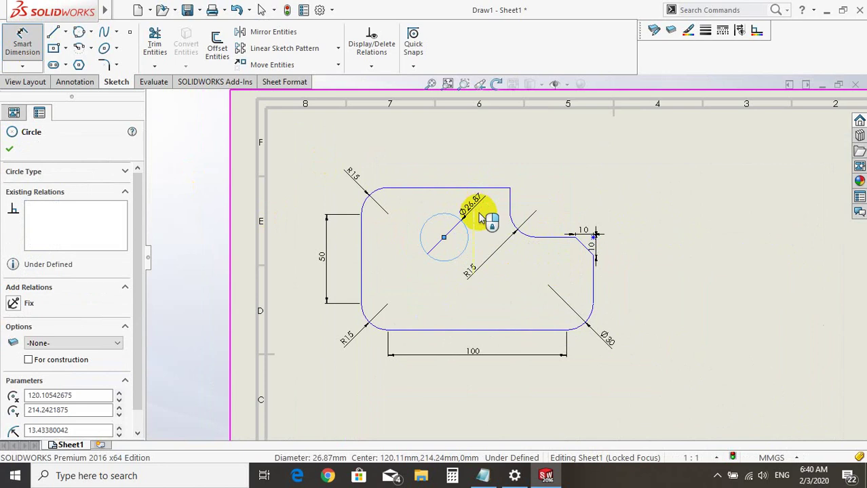
key("Escape")
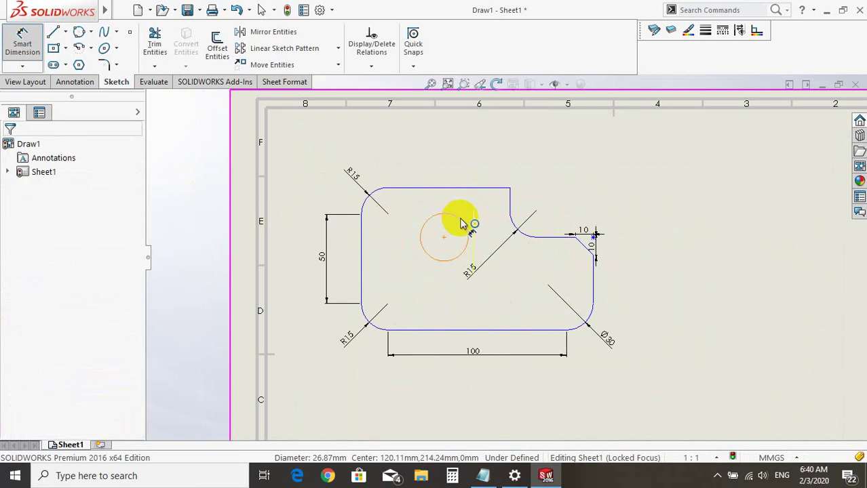
left_click(461, 224)
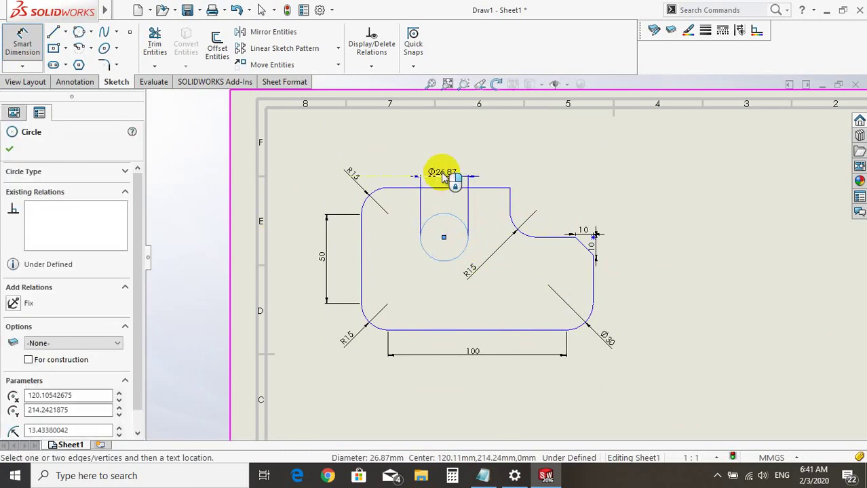
left_click(444, 177)
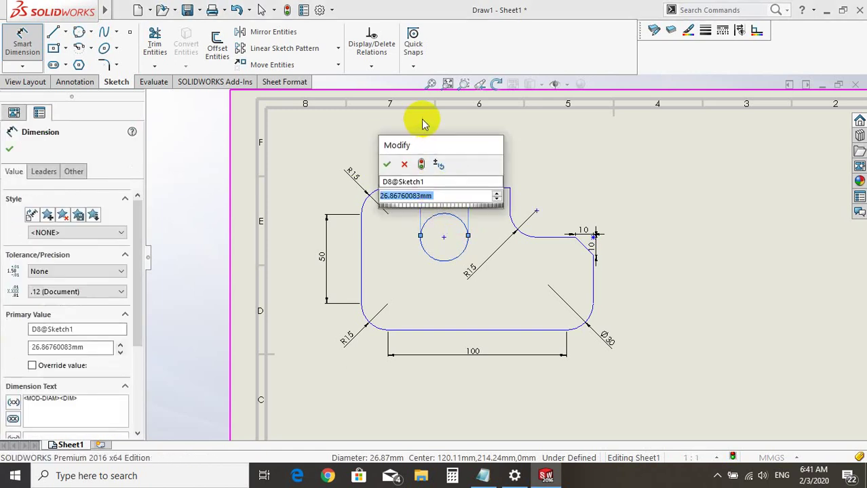
type("20")
key("Return")
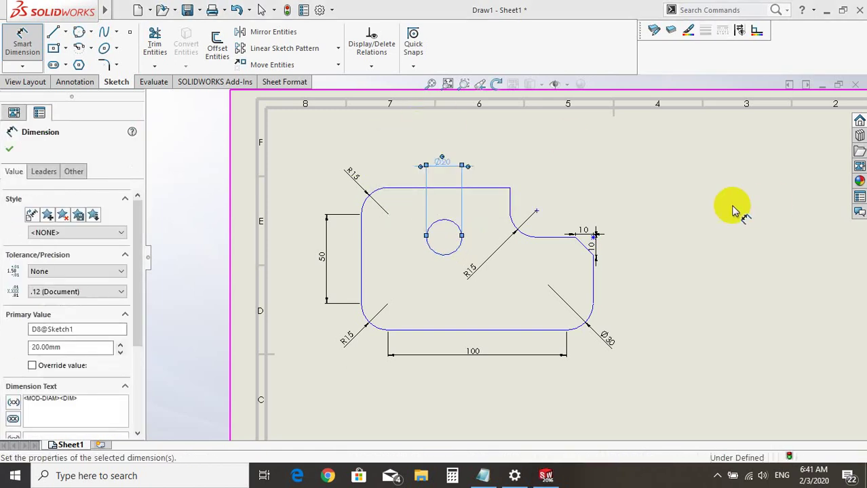
key("Escape")
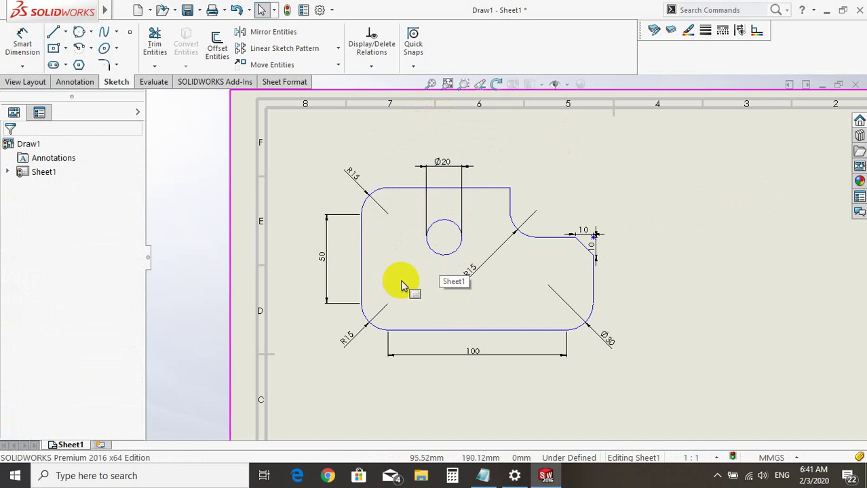
Step: Dimension the hole centre 40 mm from the plate's left edge
left_click(27, 40)
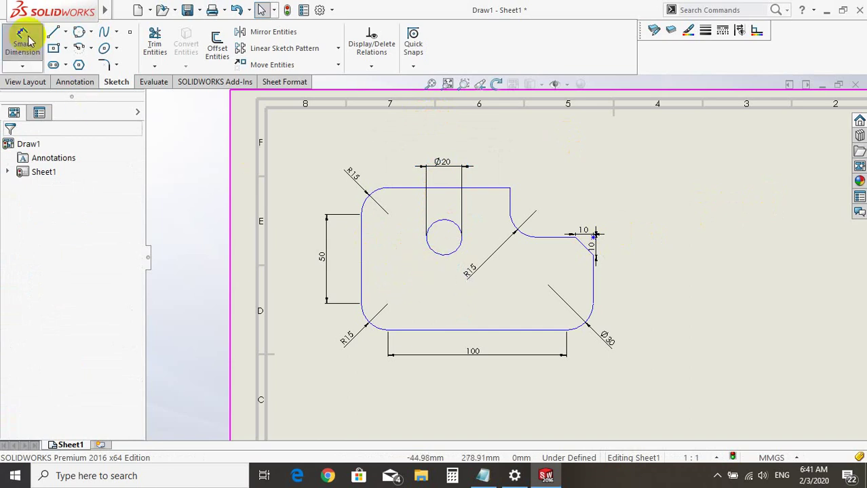
left_click(443, 237)
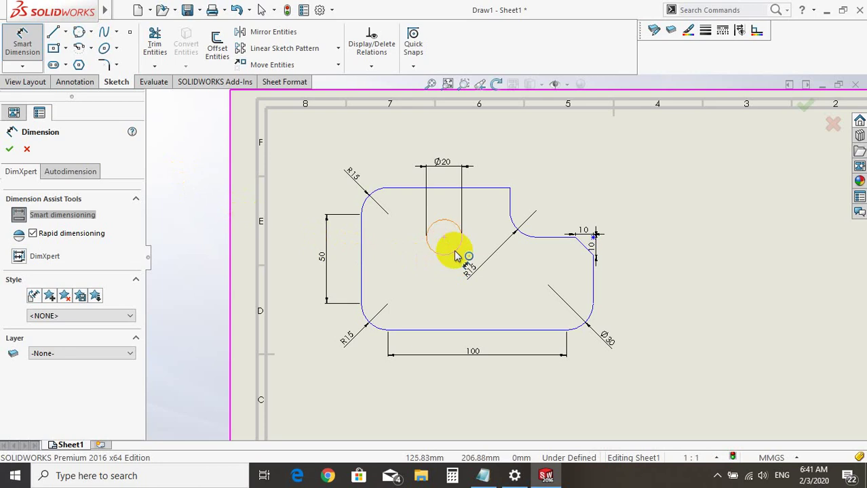
left_click(454, 253)
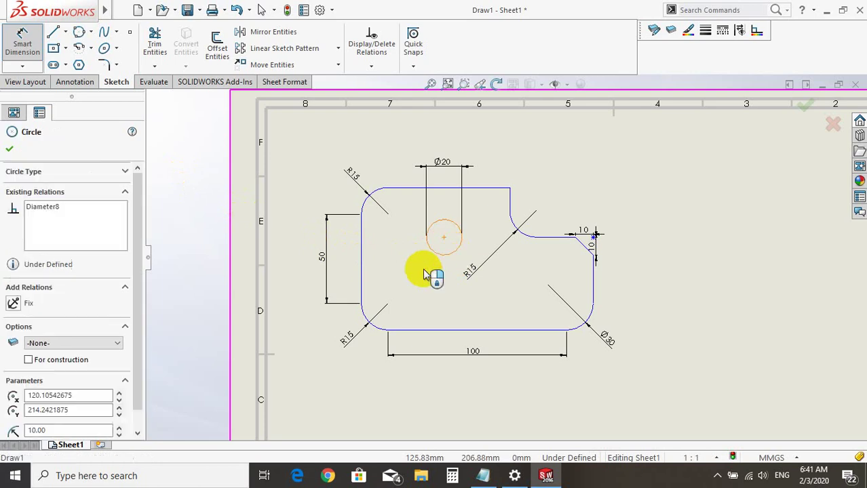
left_click(362, 243)
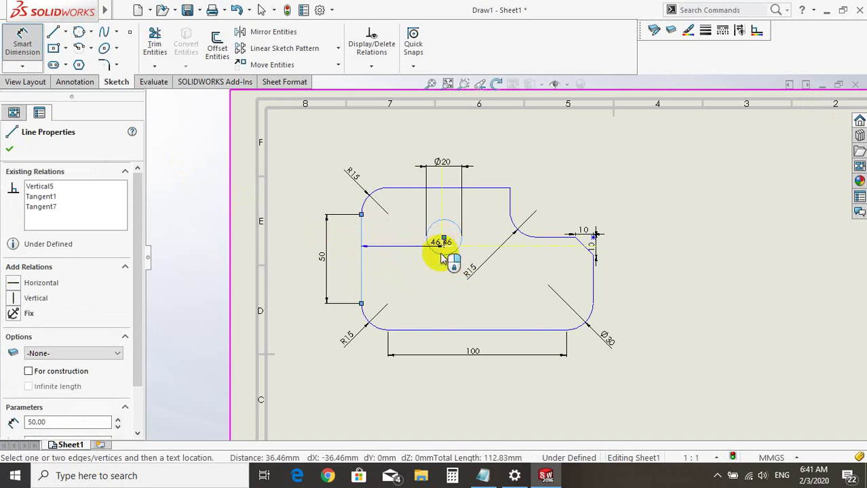
left_click(399, 269)
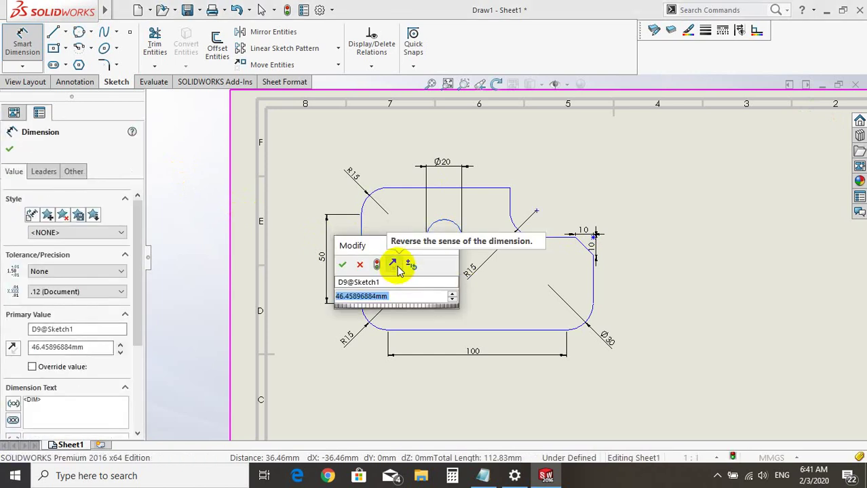
type("40")
key("Return")
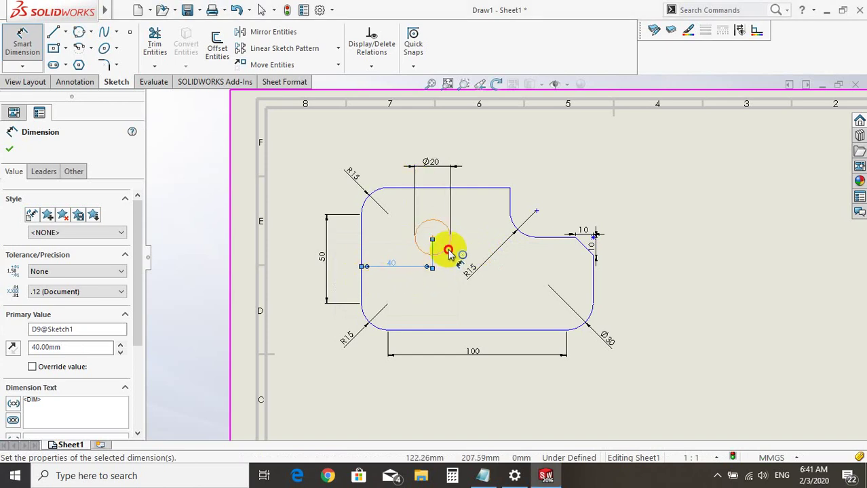
Step: Place the hole centre 30 mm below the plate's top edge
left_click_drag(448, 251, 434, 192)
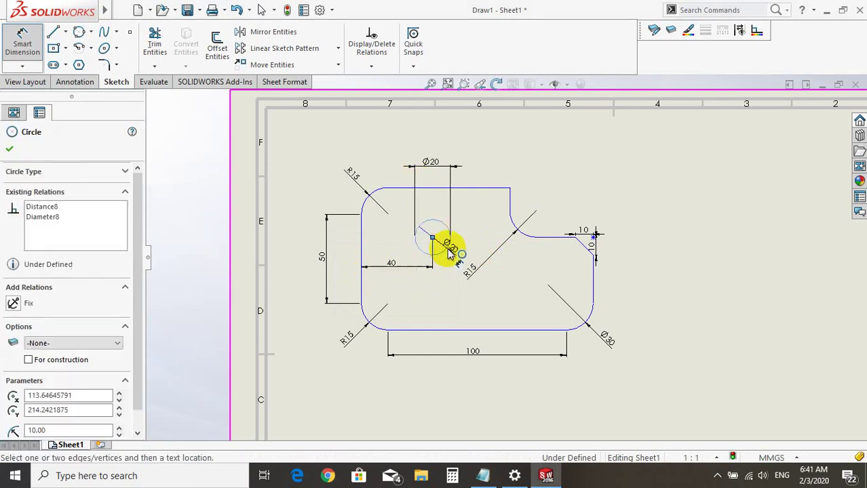
left_click(434, 189)
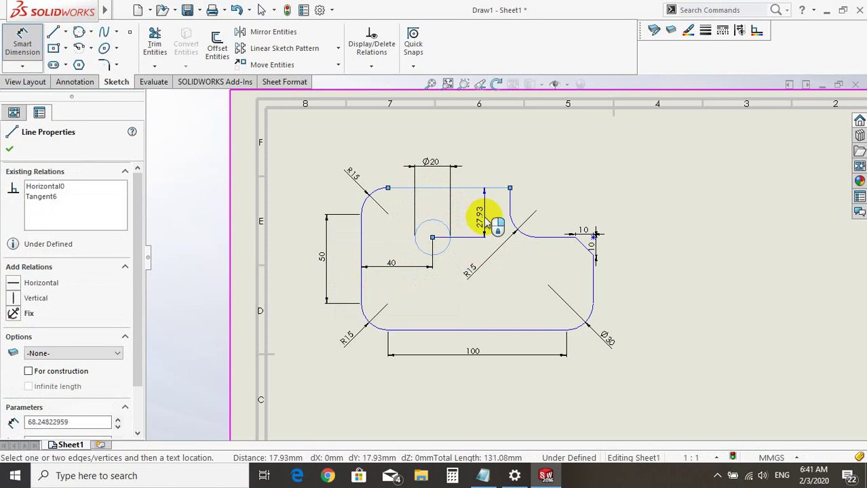
left_click(459, 223)
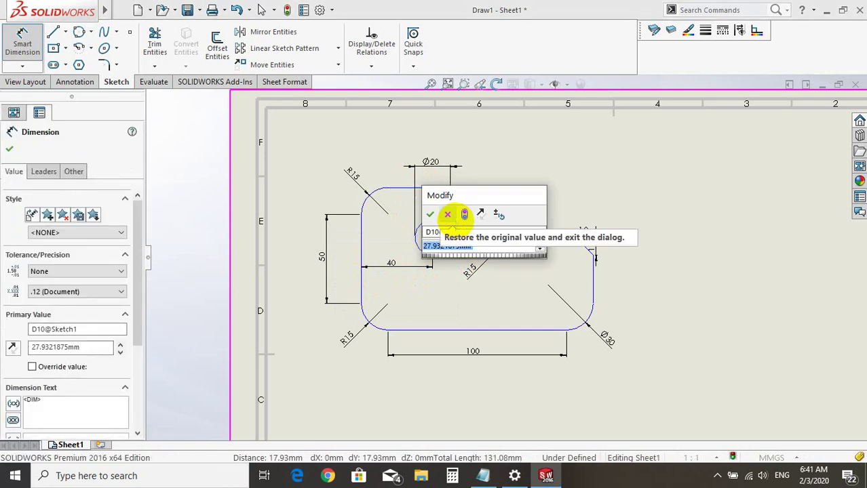
type("30")
key("Return")
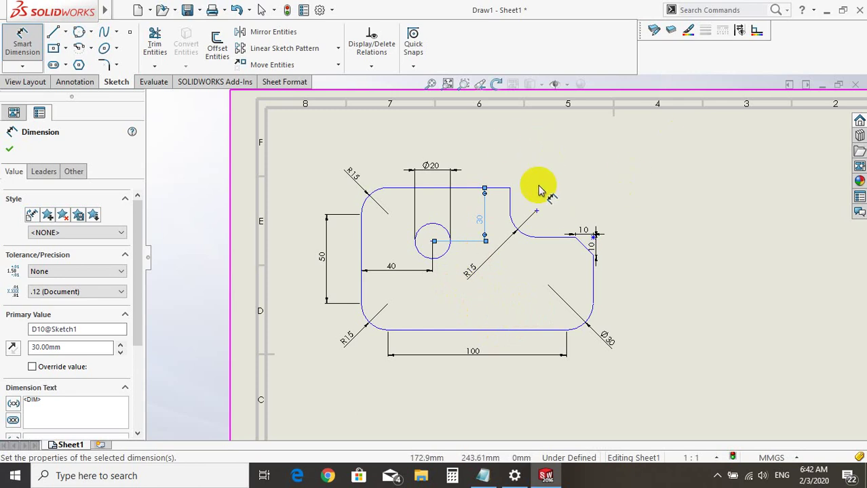
Step: Fit the whole sheet in the view
scroll(461, 297, "down", 2)
scroll(462, 289, "down", 3)
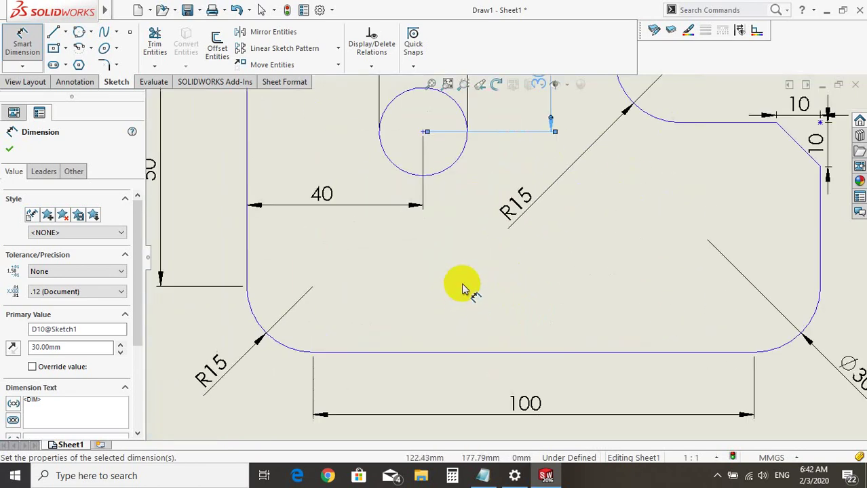
scroll(462, 288, "up", 5)
scroll(541, 251, "down", 1)
scroll(547, 251, "down", 3)
scroll(651, 239, "up", 3)
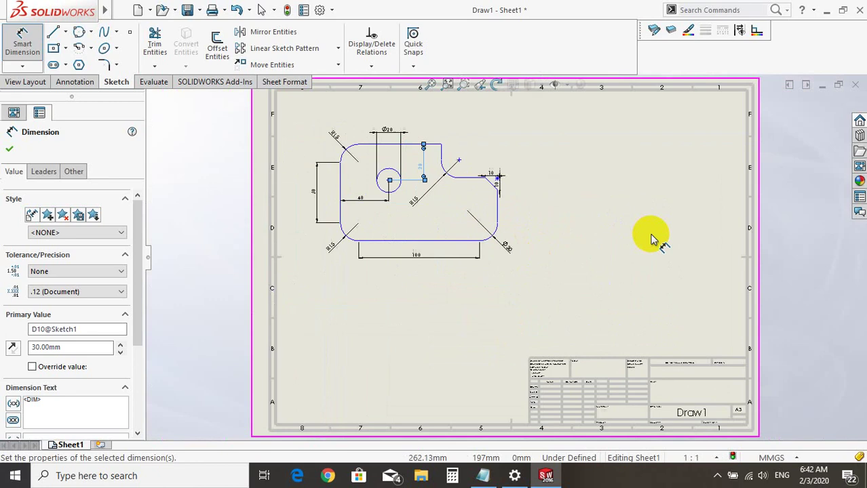
scroll(522, 261, "up", 2)
scroll(523, 261, "up", 3)
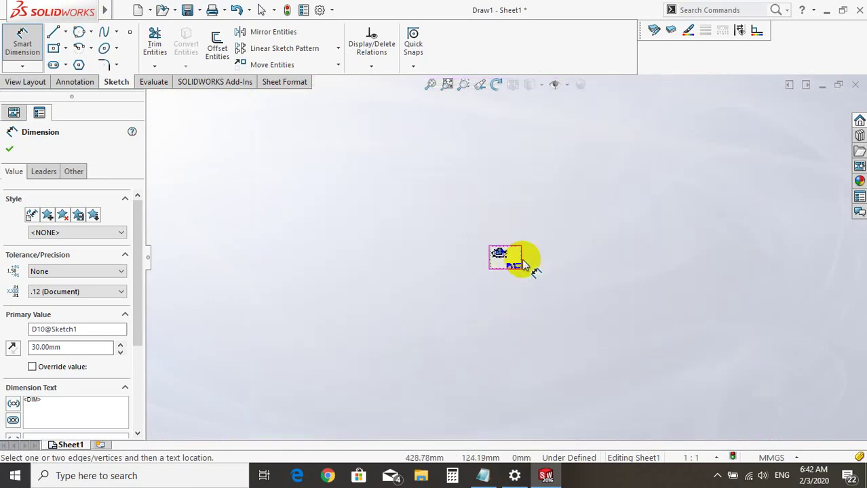
scroll(523, 261, "up", 2)
key("f")
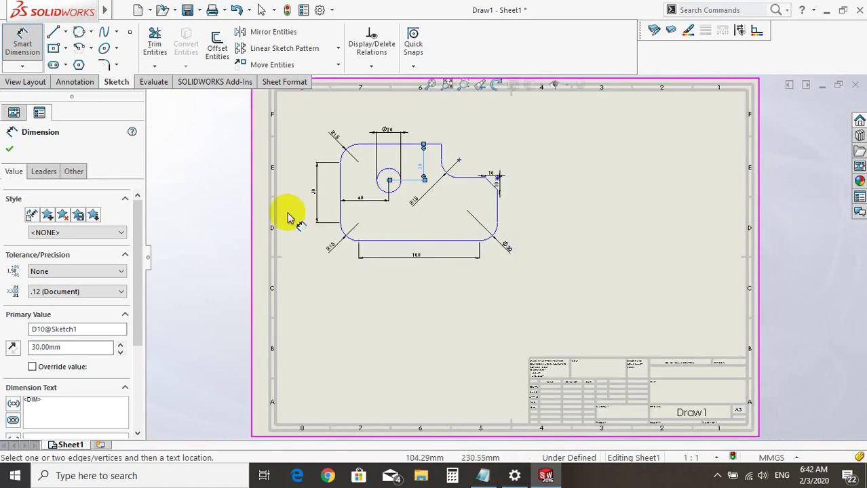
scroll(429, 178, "down", 1)
scroll(537, 265, "up", 3)
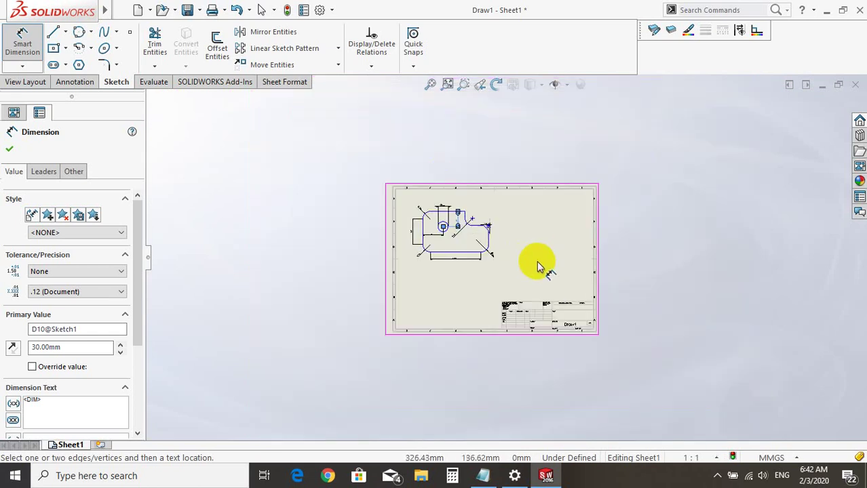
scroll(464, 228, "down", 2)
scroll(411, 215, "down", 2)
scroll(411, 214, "down", 1)
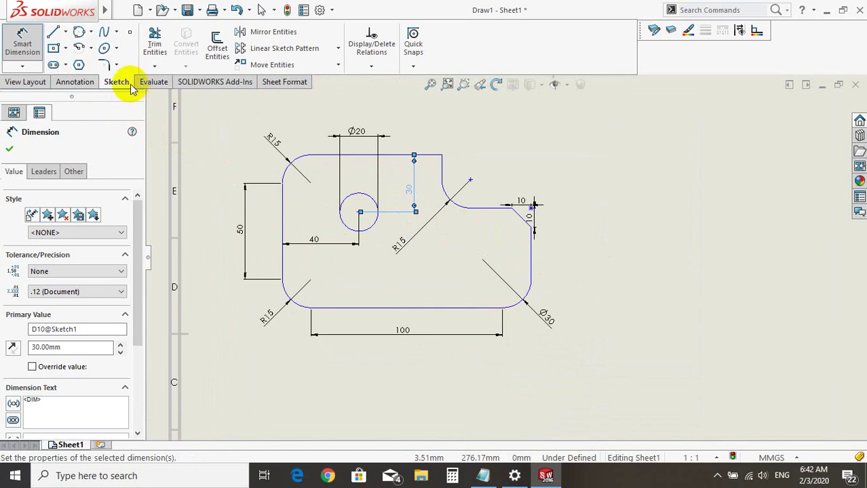
Step: Discard a first ellipse right of the plate and start a new one at another centre
left_click(105, 49)
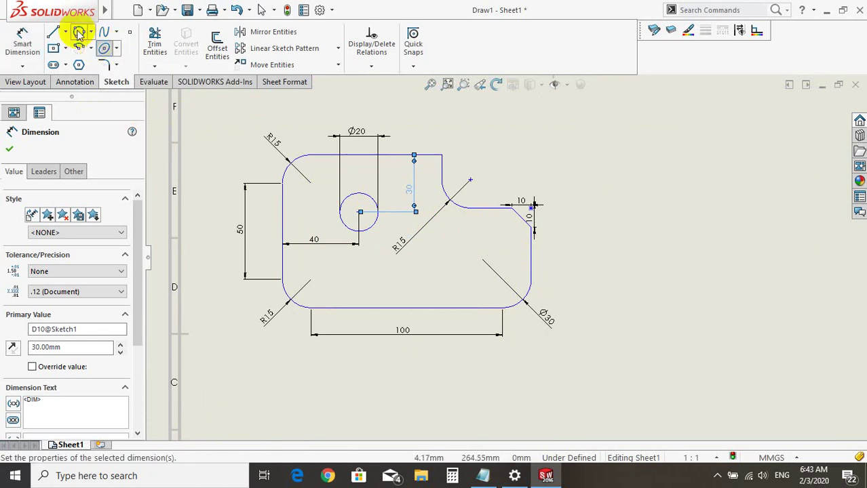
left_click(713, 237)
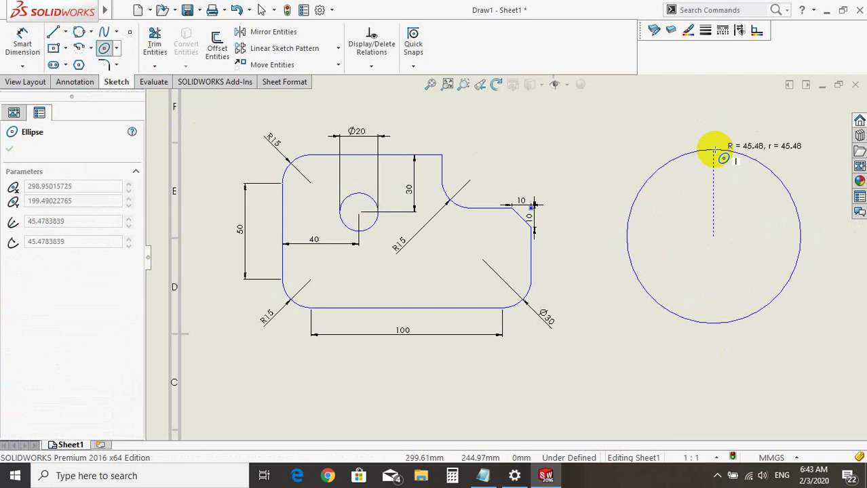
left_click(715, 149)
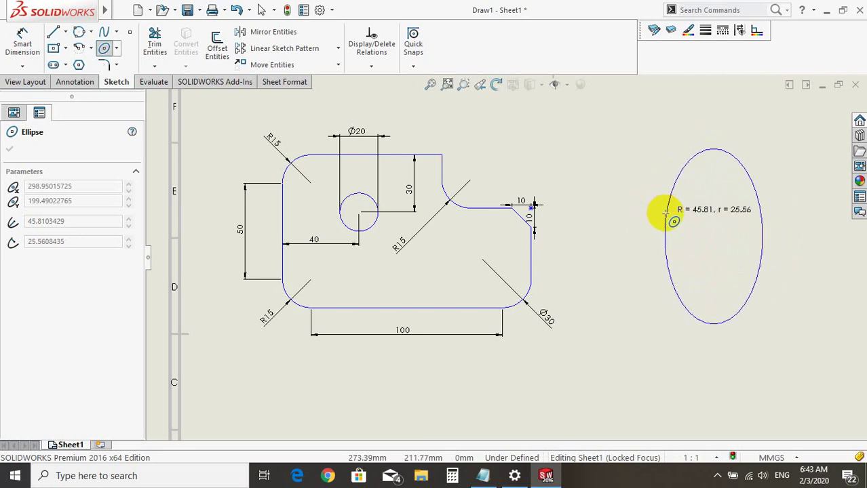
key("Escape")
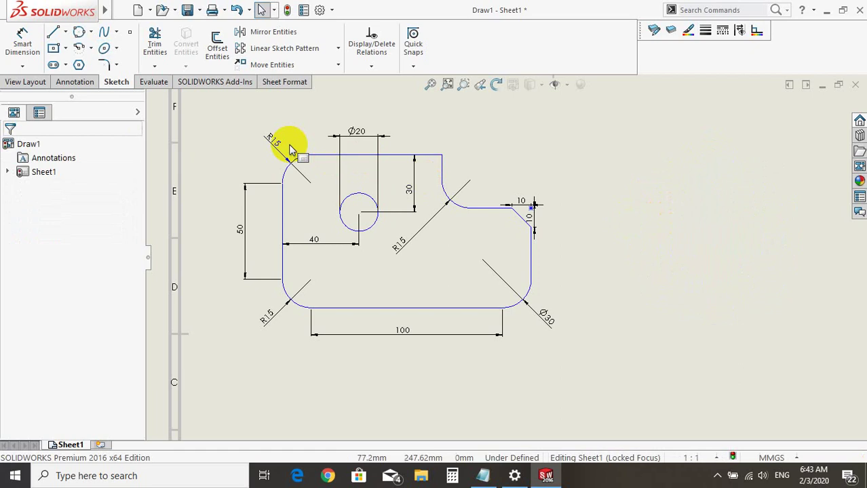
left_click(107, 49)
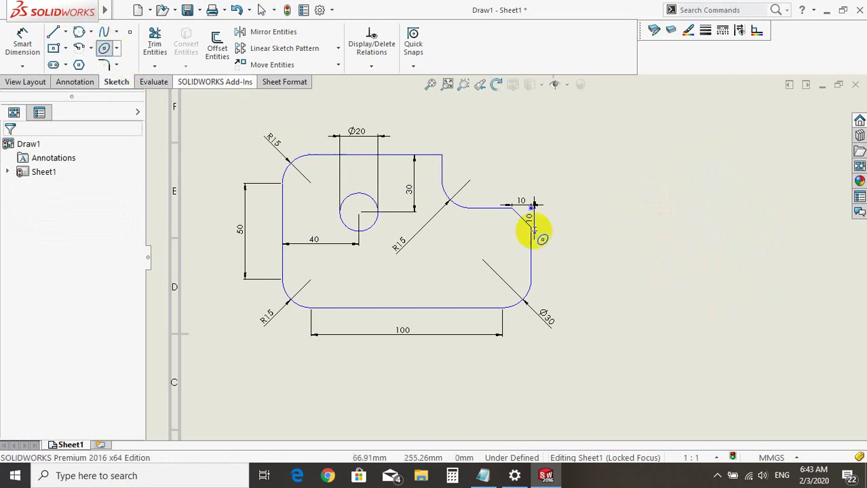
left_click(655, 222)
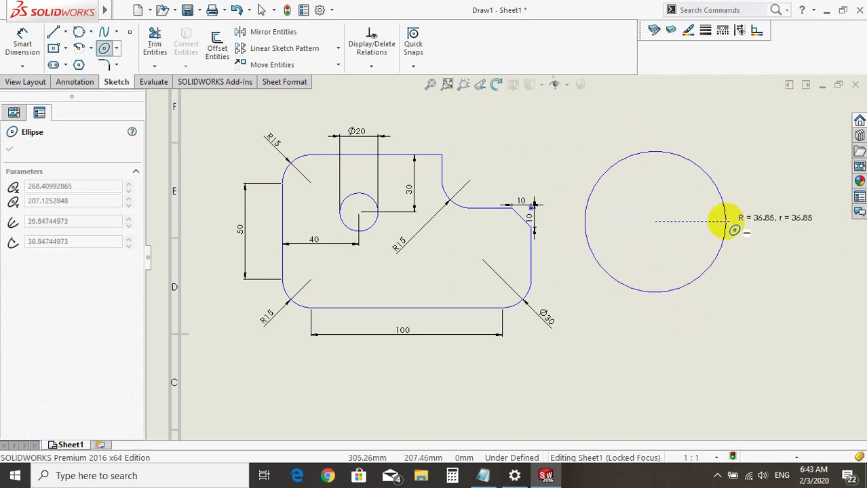
Step: Finish the ellipse with a 36.85 major radius and about 17.26 minor radius
left_click(727, 222)
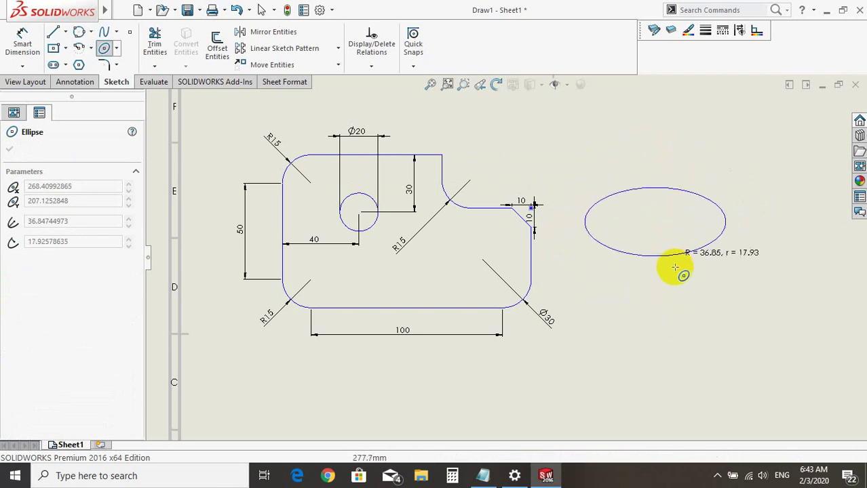
left_click(676, 255)
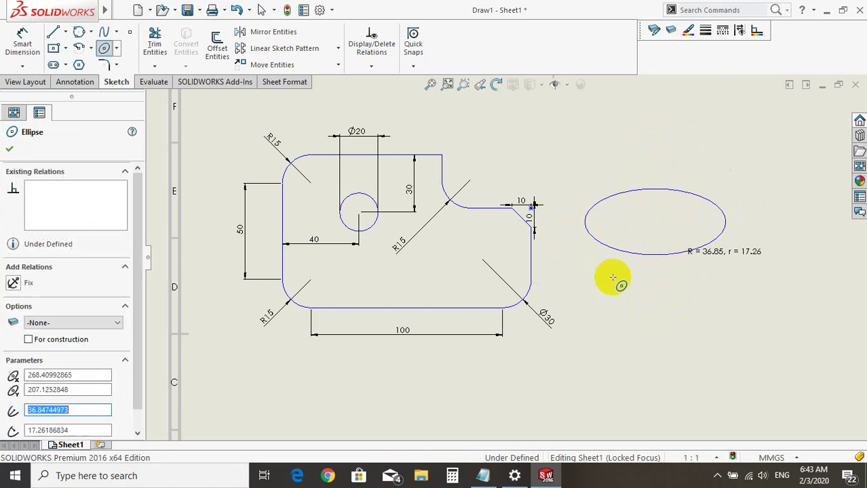
key("Escape")
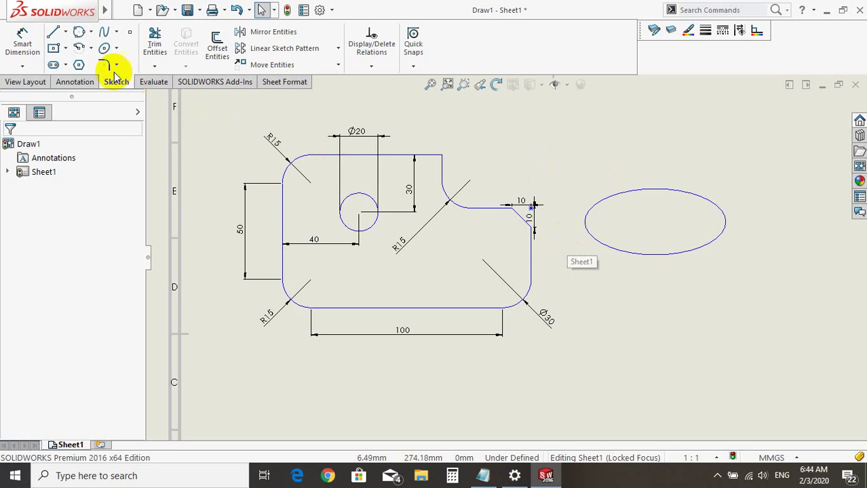
Step: Draw a centre-point arc below the ellipse, open at the top, and fit the sheet
left_click(79, 50)
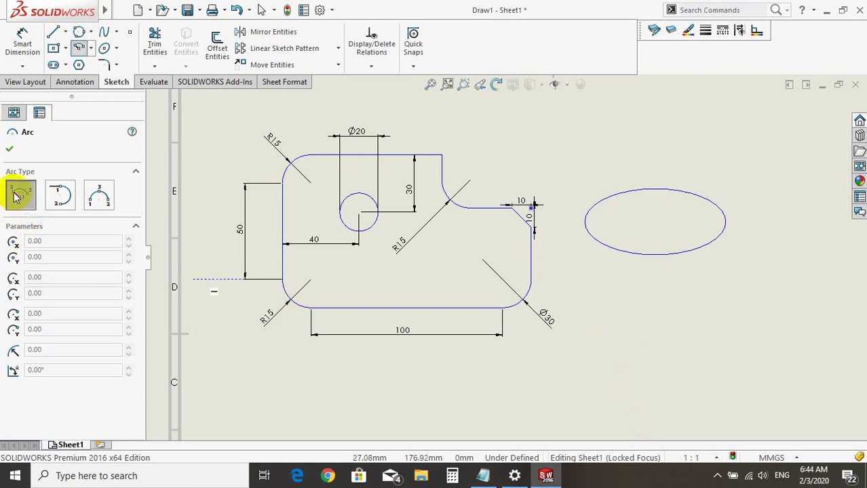
left_click(700, 351)
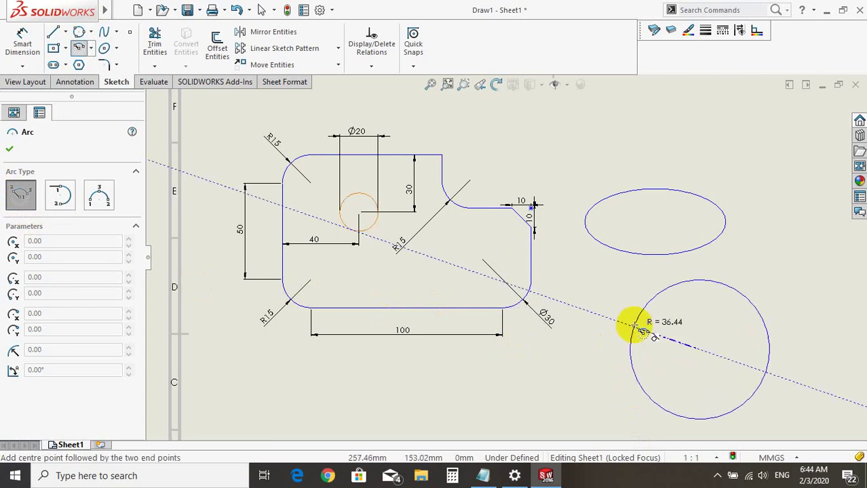
left_click(634, 326)
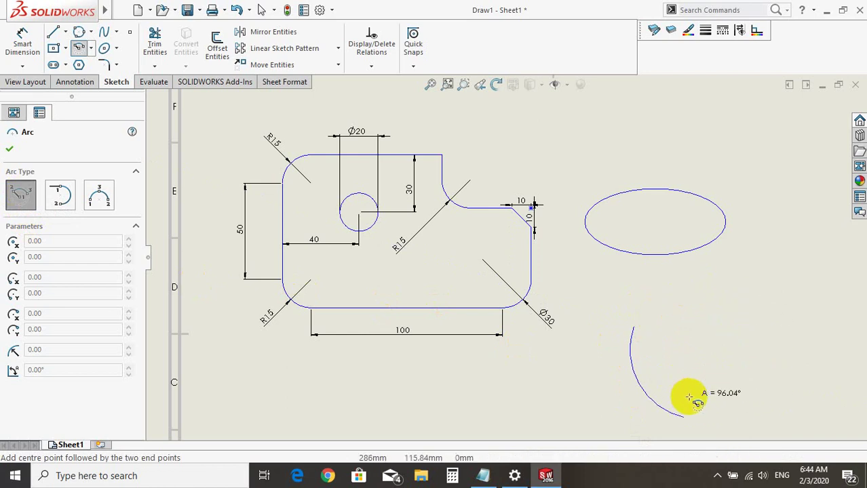
left_click(753, 351)
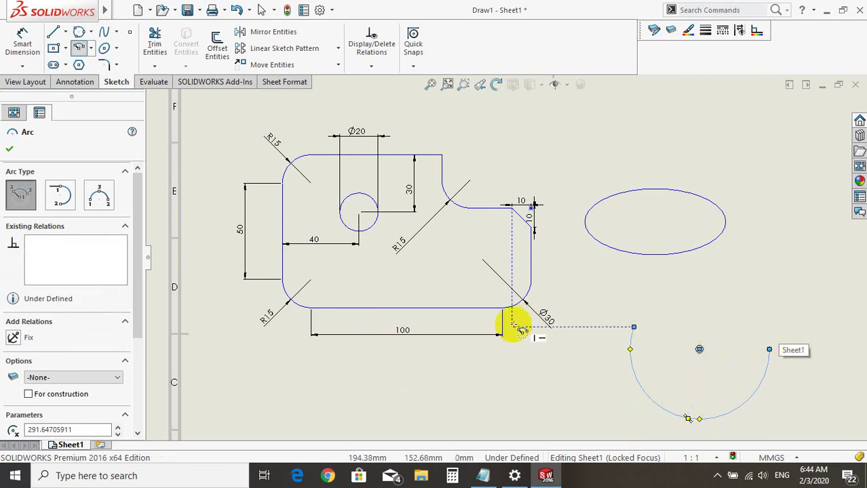
key("f")
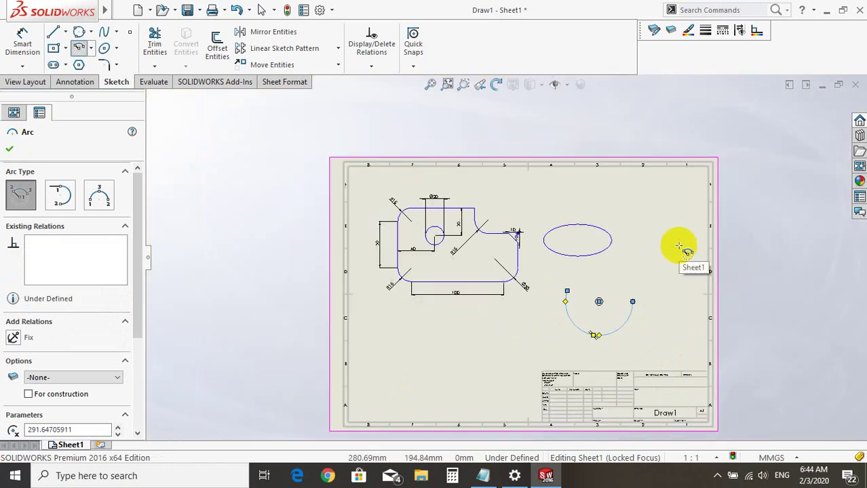
mouse_move(52, 11)
left_click(80, 33)
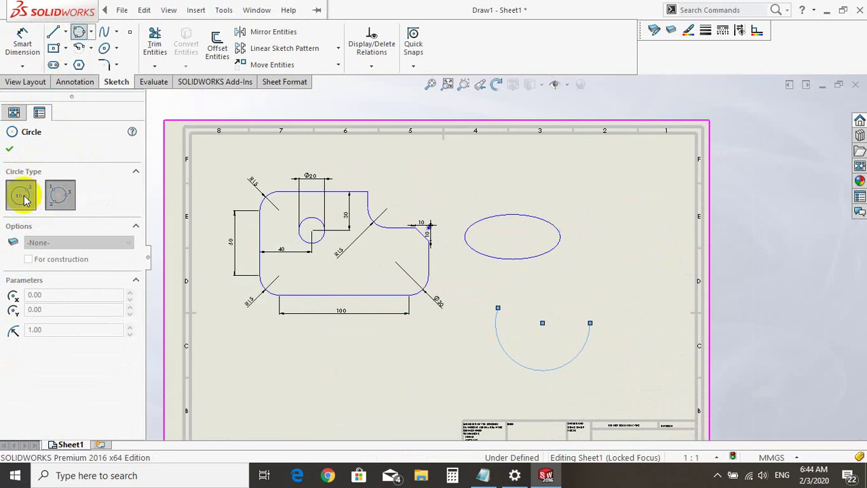
Step: Draw a centre-radius circle near the sheet's top-right corner
left_click(25, 198)
left_click(616, 208)
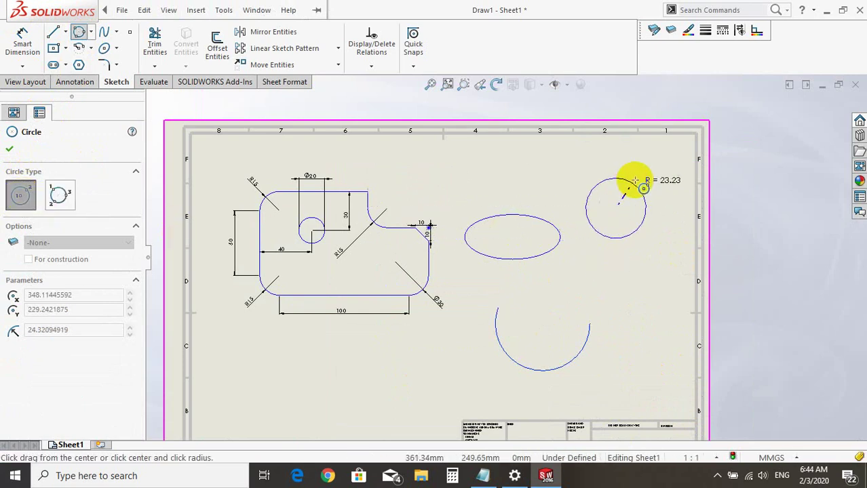
left_click(634, 180)
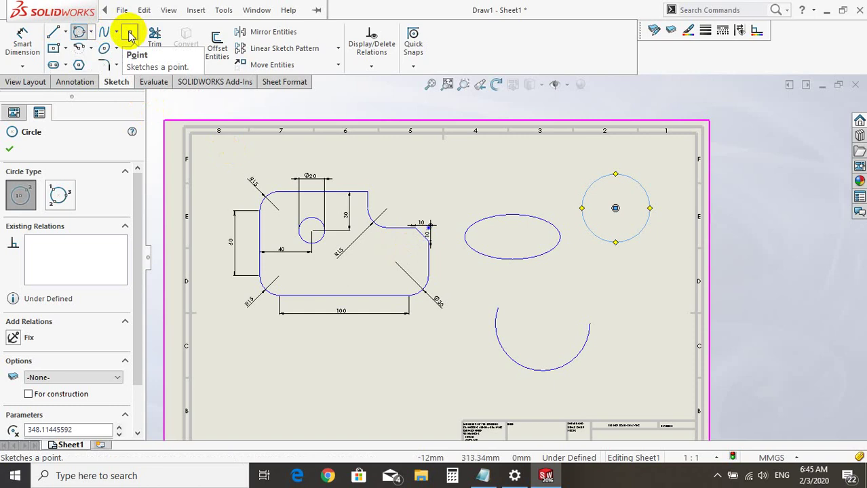
Step: Place two sketch points on the circle's upper-left and right edges
left_click(131, 35)
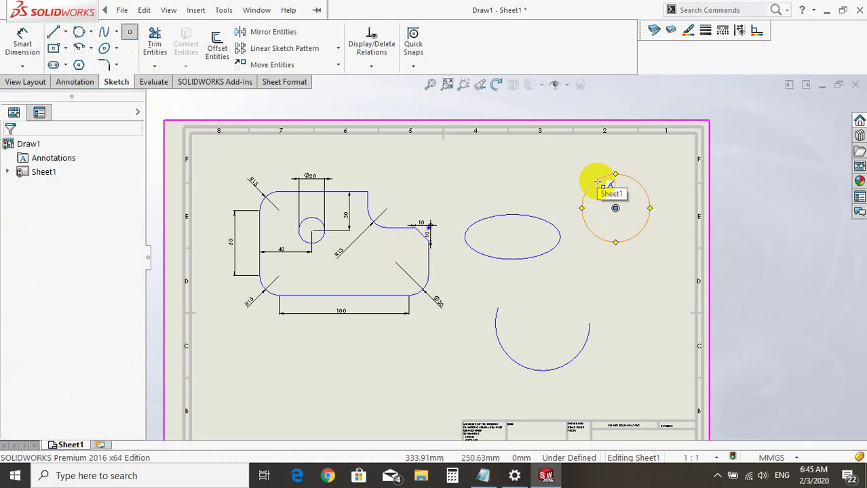
scroll(606, 204, "down", 5)
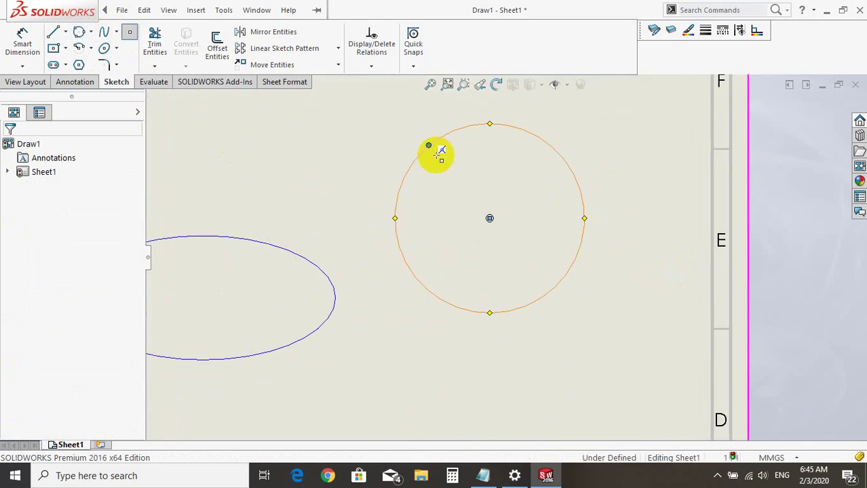
left_click(438, 153)
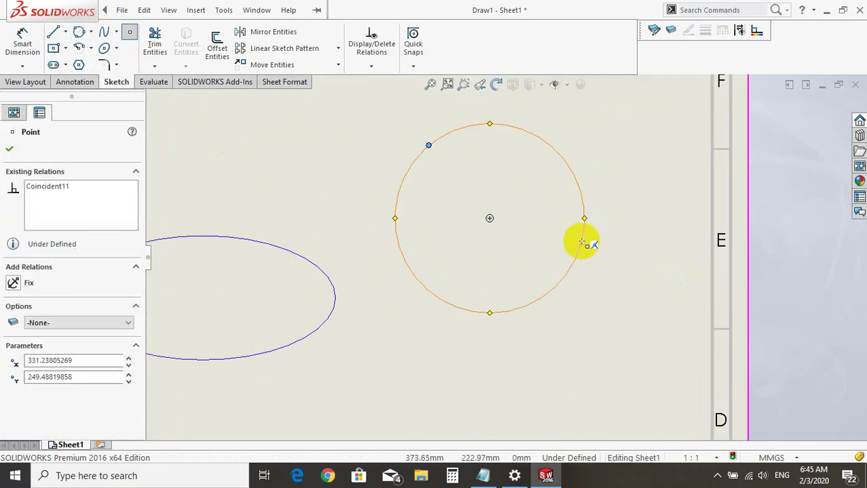
left_click(582, 242)
left_click(153, 42)
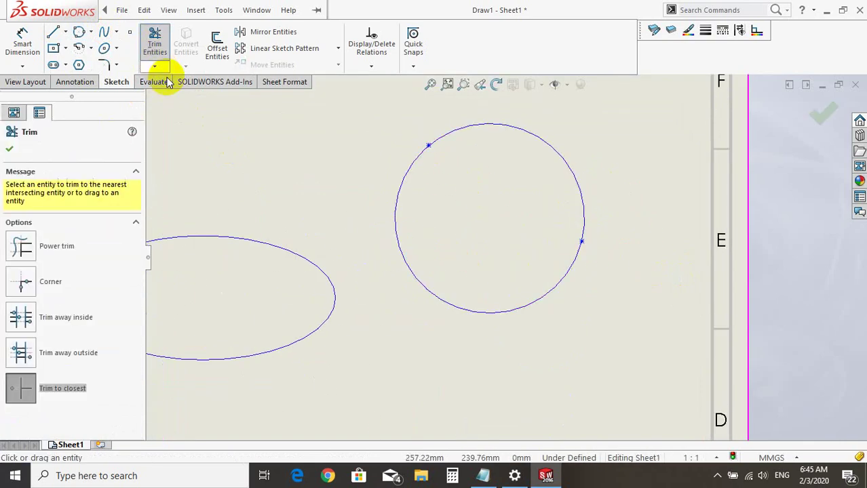
Step: Undo an accidental trim and draw a diagonal line across the circle
left_click(549, 151)
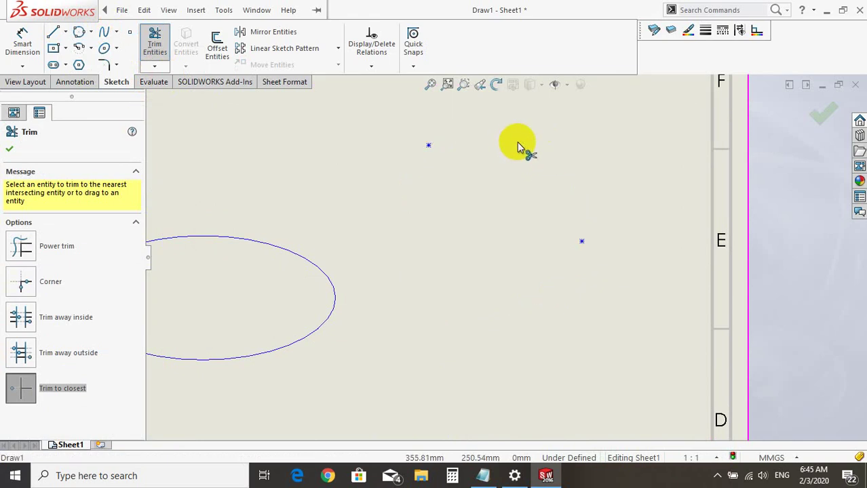
key("Escape")
key("ctrl+z")
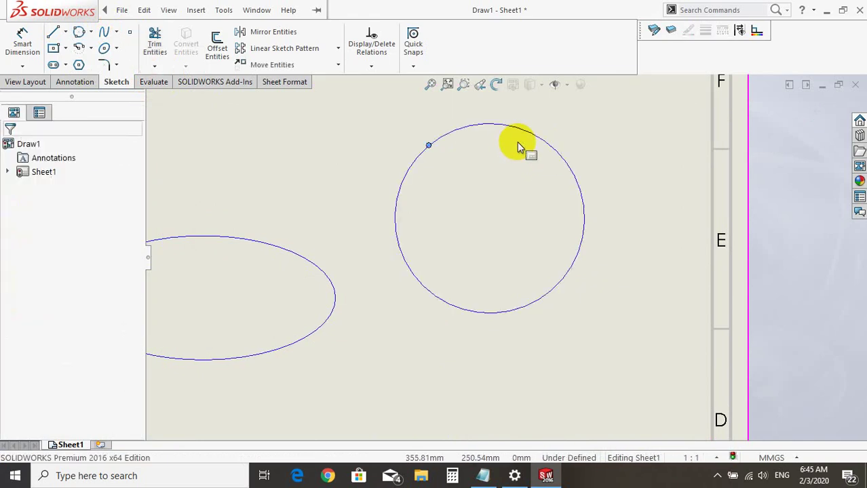
left_click(517, 142)
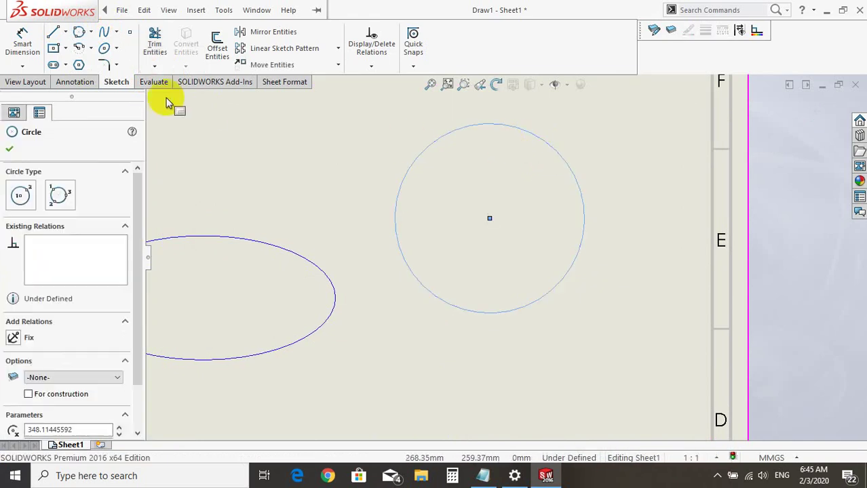
left_click(52, 32)
left_click(503, 190)
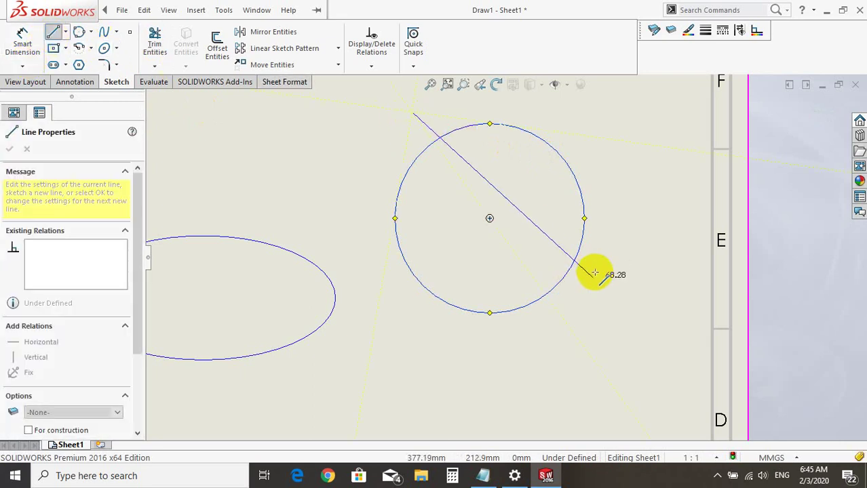
left_click(595, 267)
left_click(123, 10)
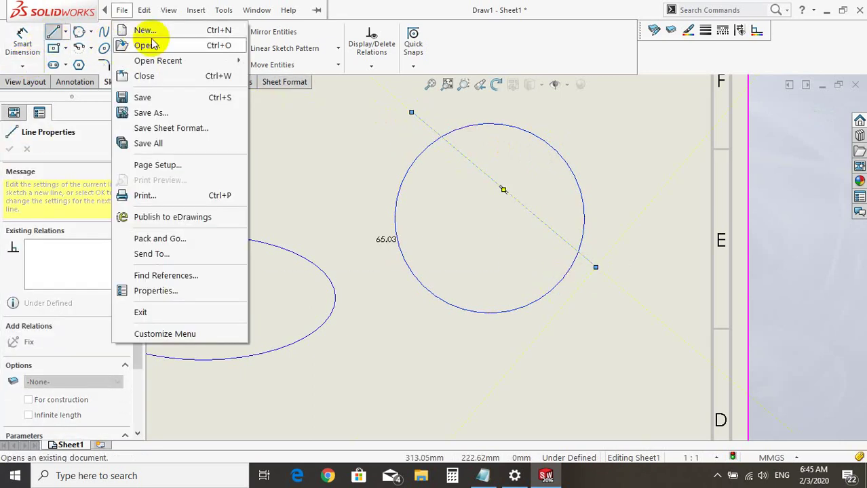
Step: Trim away the circle's upper arc and every piece of the diagonal line
left_click(157, 42)
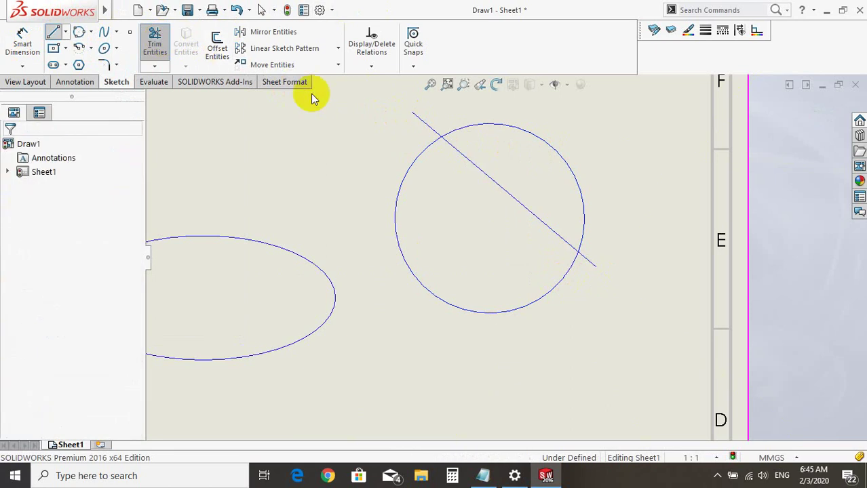
left_click(547, 147)
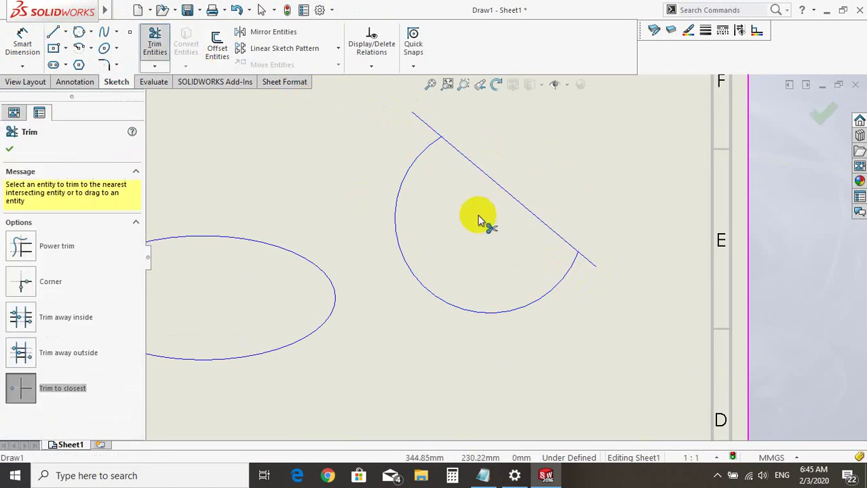
left_click(508, 194)
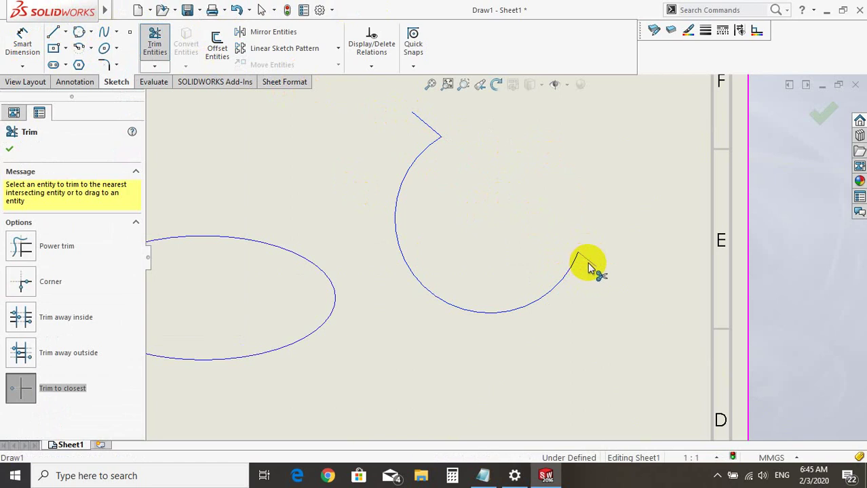
left_click(583, 260)
left_click(418, 124)
scroll(499, 284, "up", 5)
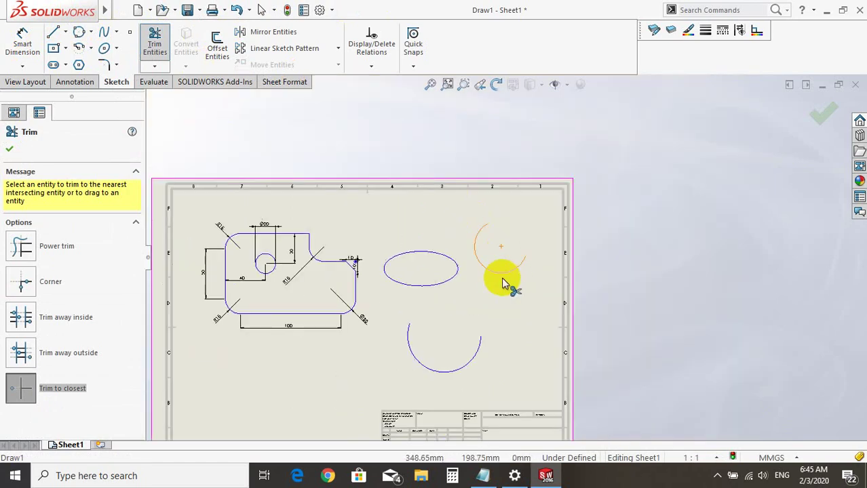
scroll(503, 287, "down", 3)
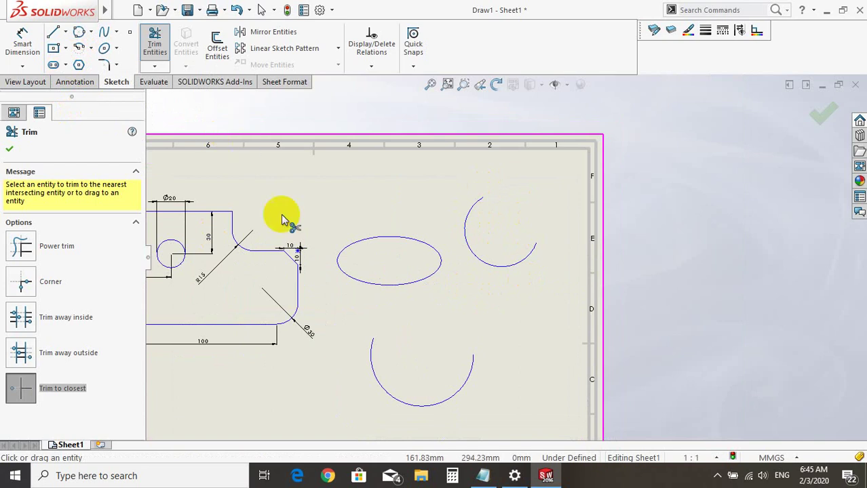
scroll(333, 262, "up", 3)
scroll(397, 380, "down", 1)
scroll(388, 311, "down", 1)
scroll(388, 311, "down", 1)
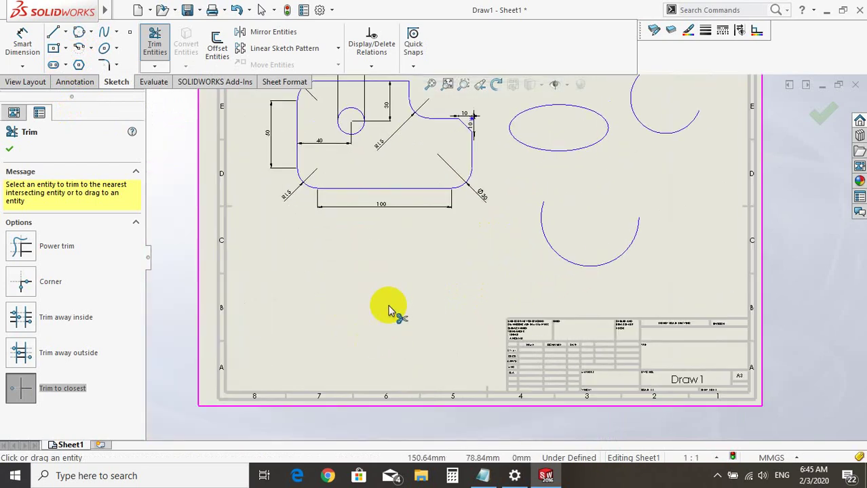
scroll(388, 310, "down", 1)
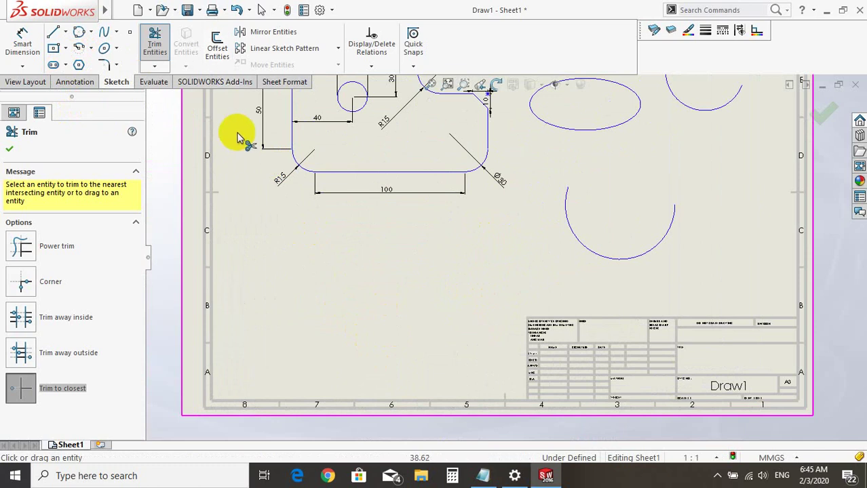
Step: Sketch a small corner rectangle below-left of the plate and bring up the sketch pattern list
left_click(53, 50)
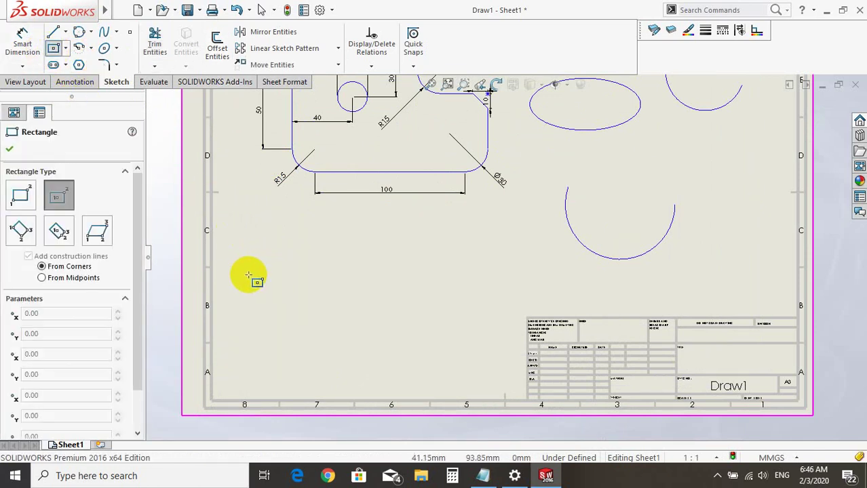
left_click(11, 202)
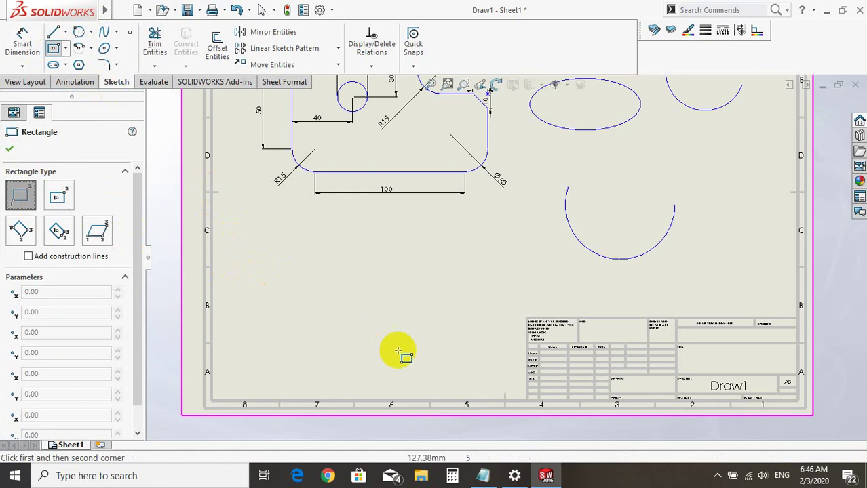
left_click(254, 280)
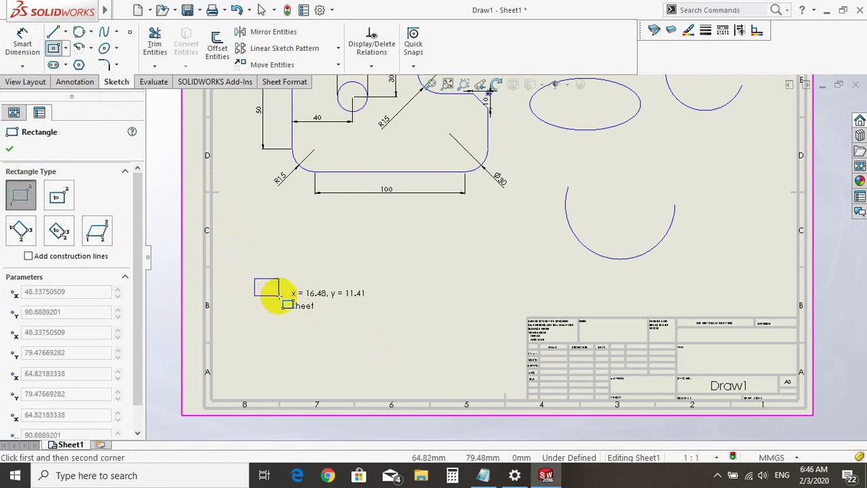
left_click(278, 296)
scroll(353, 352, "up", 1)
scroll(346, 336, "up", 1)
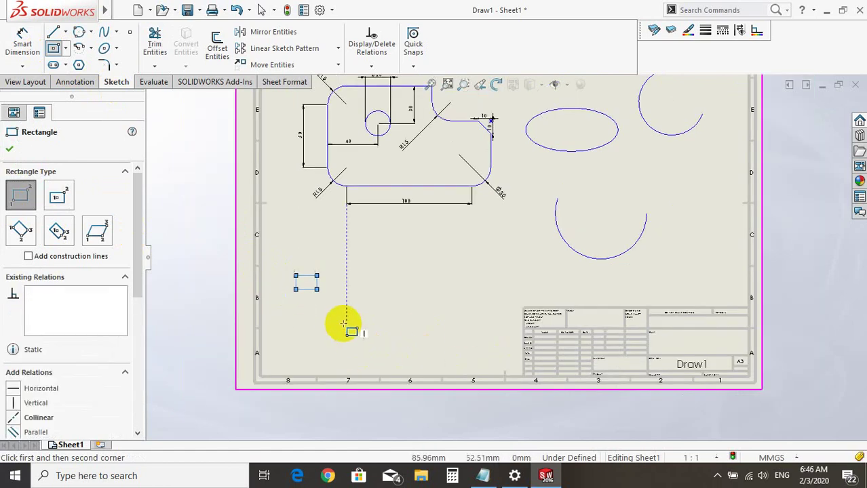
scroll(339, 315, "down", 1)
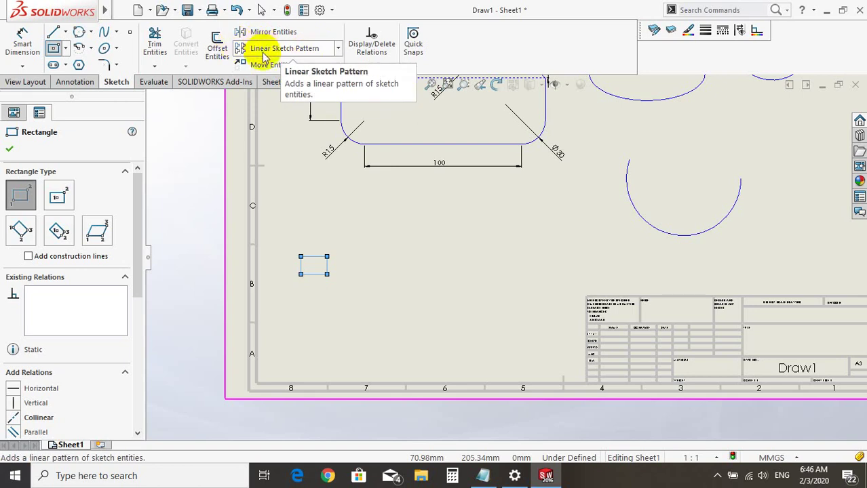
left_click(339, 49)
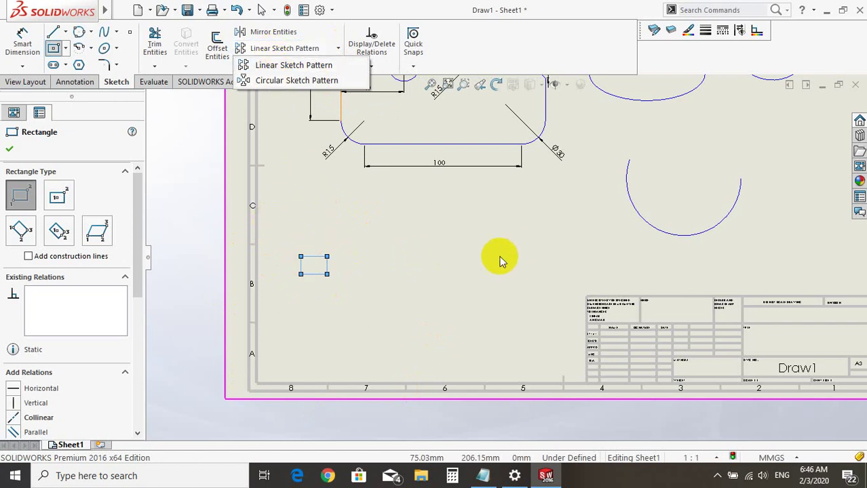
Step: Start a linear sketch pattern, clear its picked entities, and cancel that first attempt
left_click(266, 65)
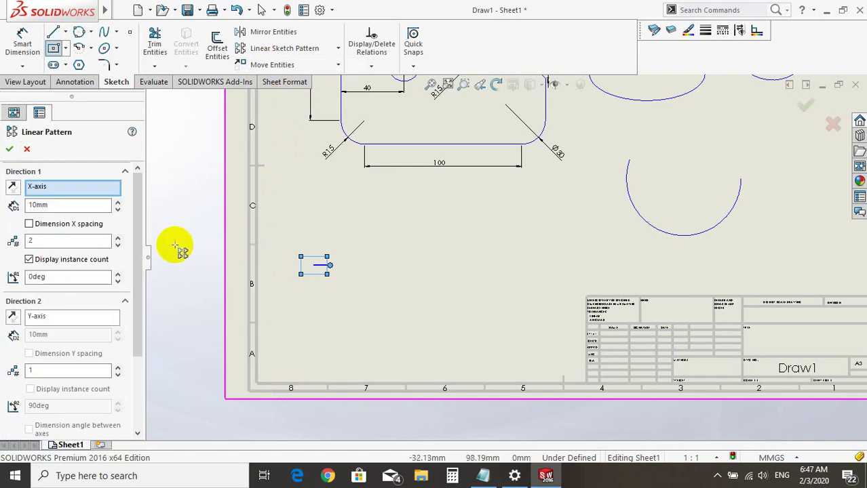
left_click(143, 226)
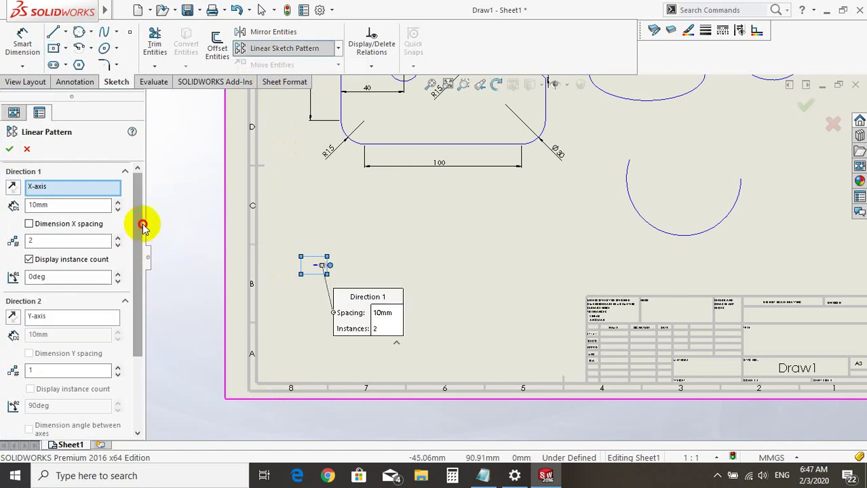
left_click_drag(145, 246, 152, 310)
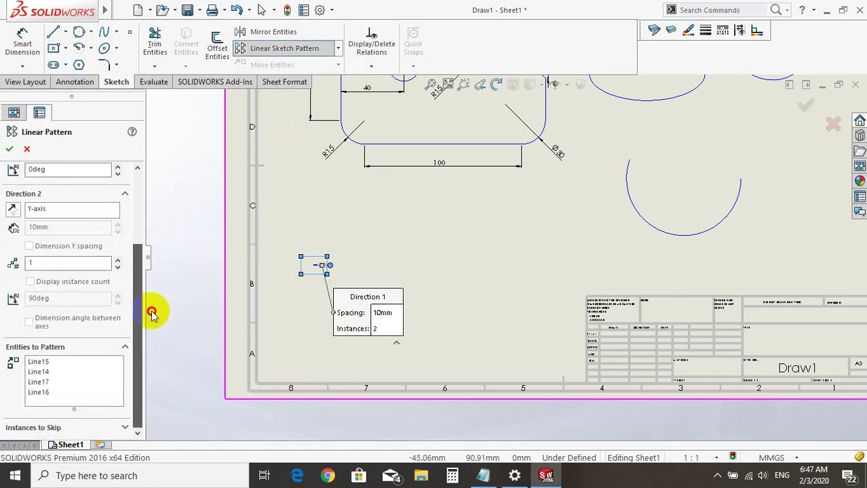
left_click(73, 375)
left_click_drag(135, 348, 139, 184)
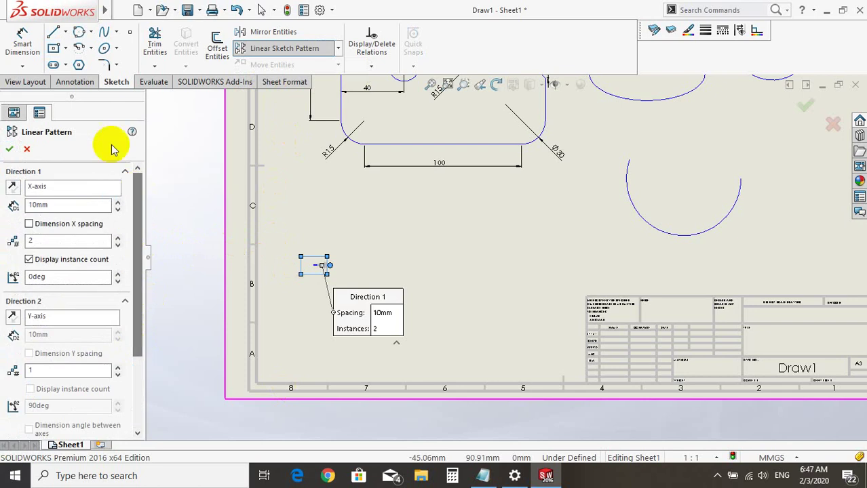
scroll(116, 305, "down", 3)
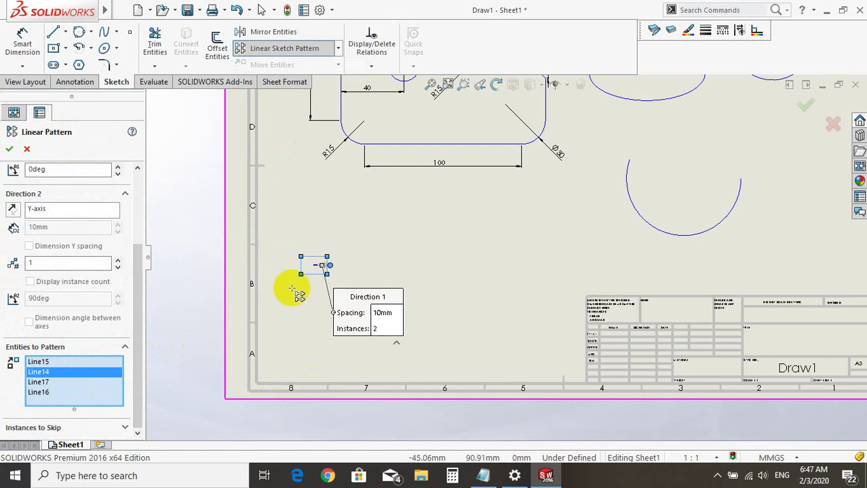
right_click(109, 386)
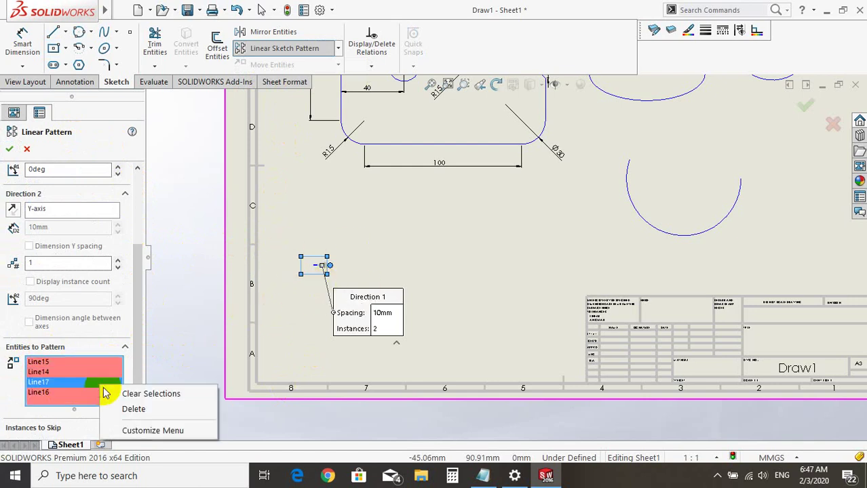
left_click(119, 393)
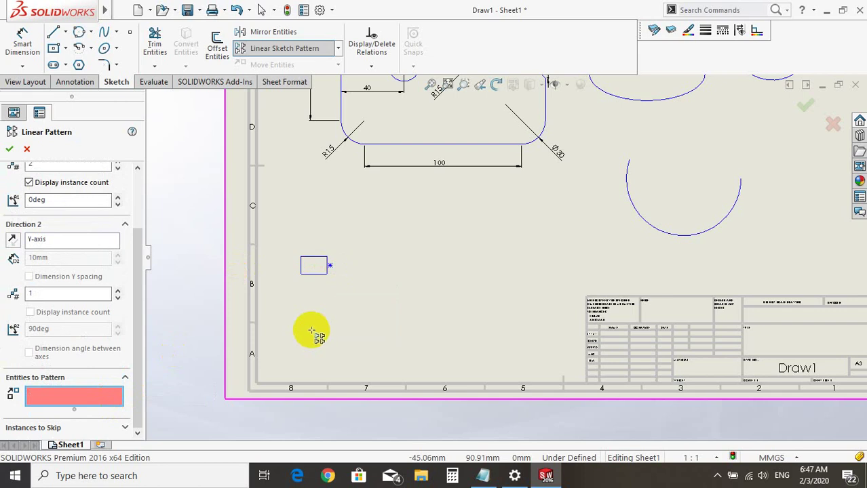
scroll(323, 285, "down", 3)
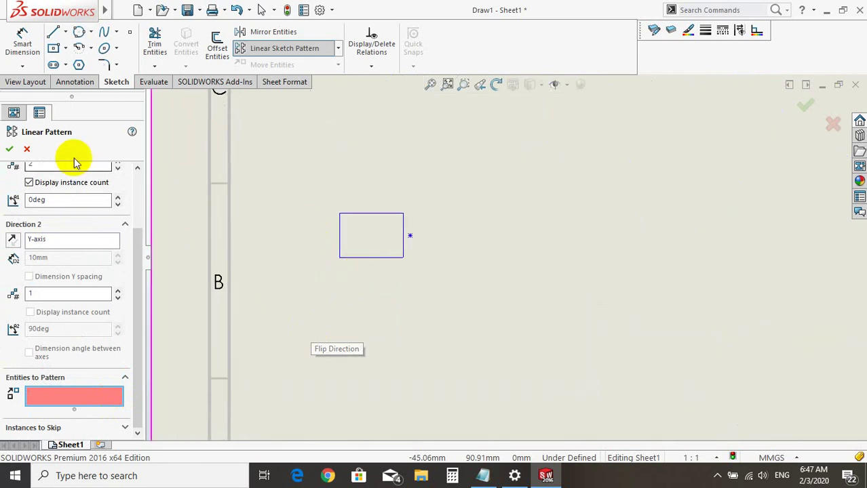
left_click(27, 150)
left_click(462, 241)
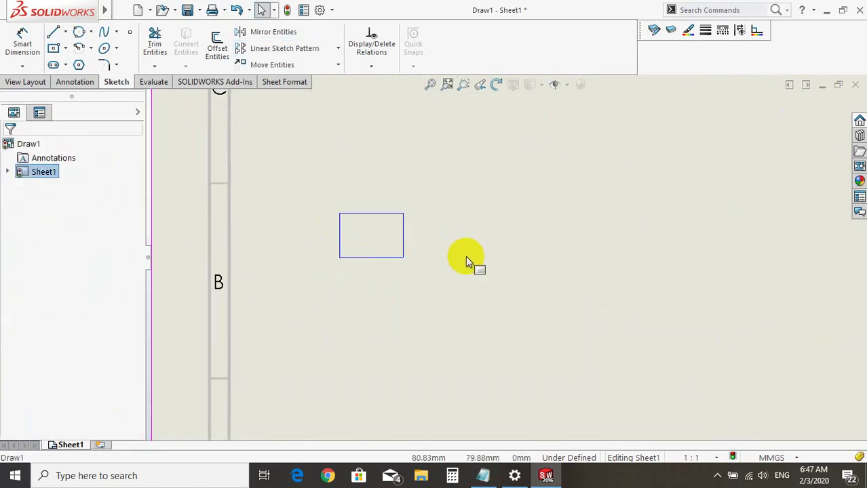
Step: Restart the linear pattern and select the rectangle's edges (Line14–Line17) as entities to pattern
left_click(285, 48)
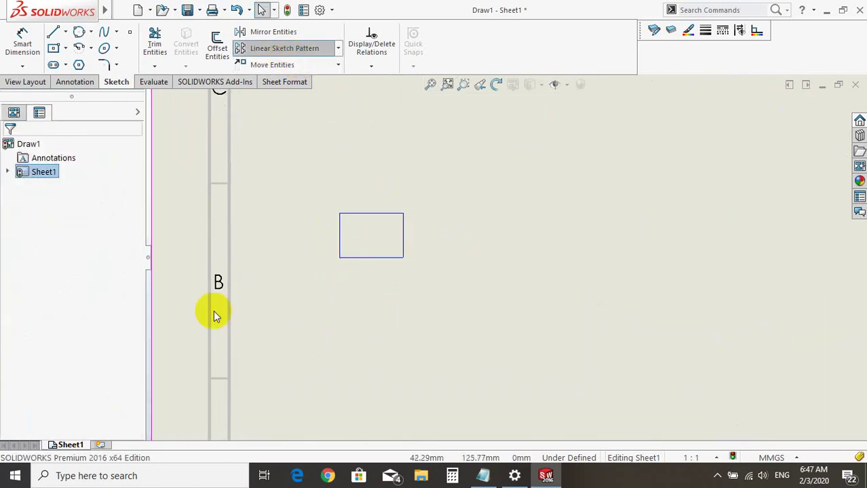
scroll(142, 319, "down", 3)
left_click(74, 397)
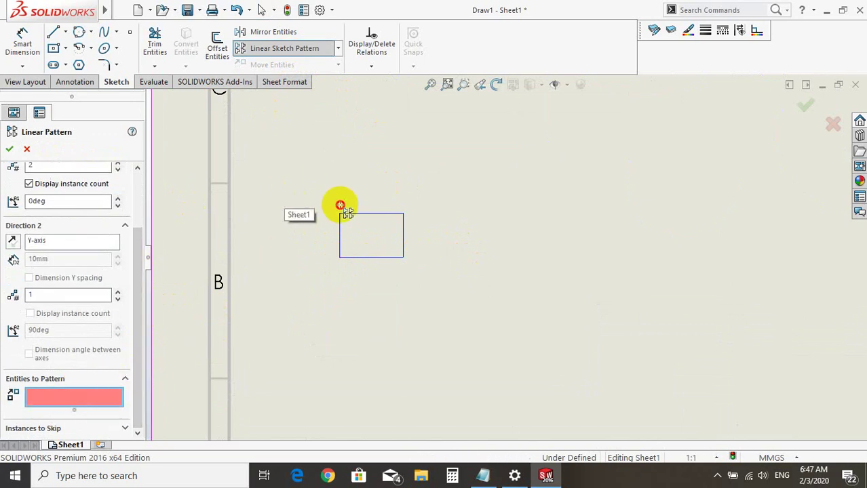
left_click(367, 214)
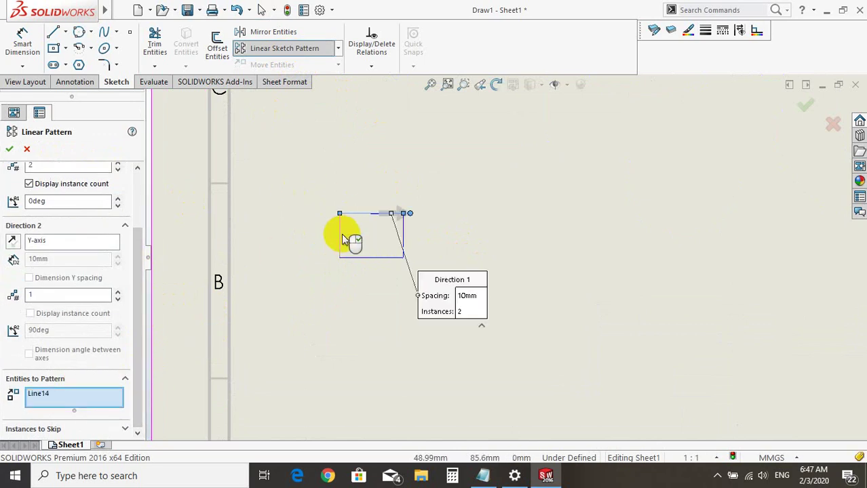
left_click(341, 233)
left_click(374, 258)
left_click(393, 239)
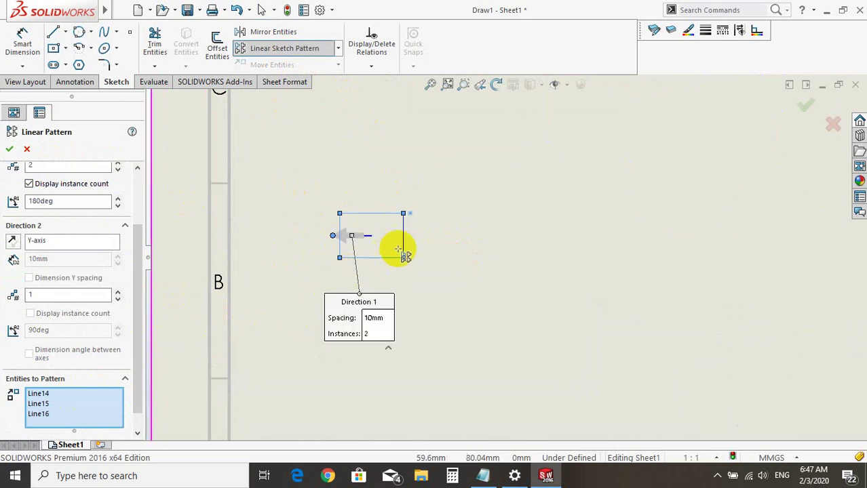
left_click(403, 246)
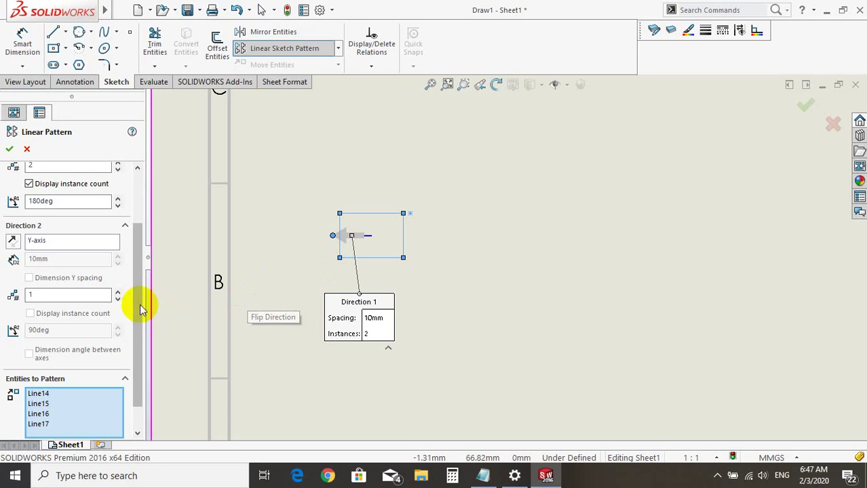
left_click_drag(139, 304, 136, 231)
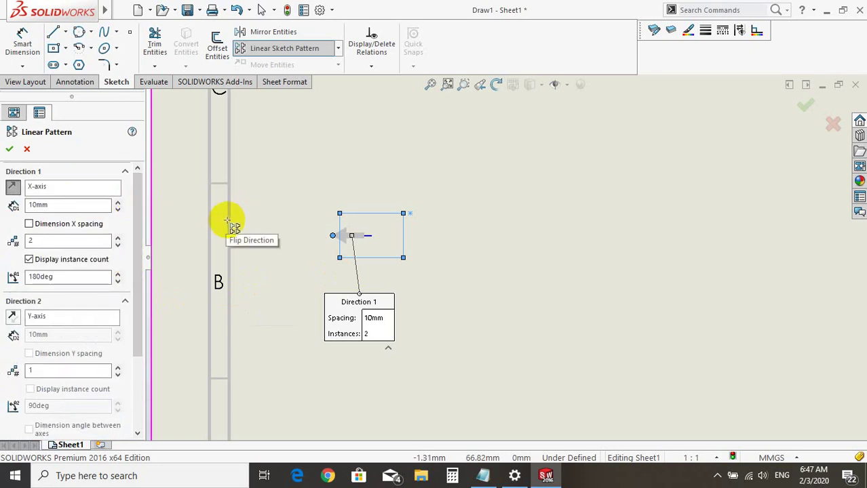
Step: Set Direction 1 to the X-axis and add the missing rectangle edge back
left_click(48, 190)
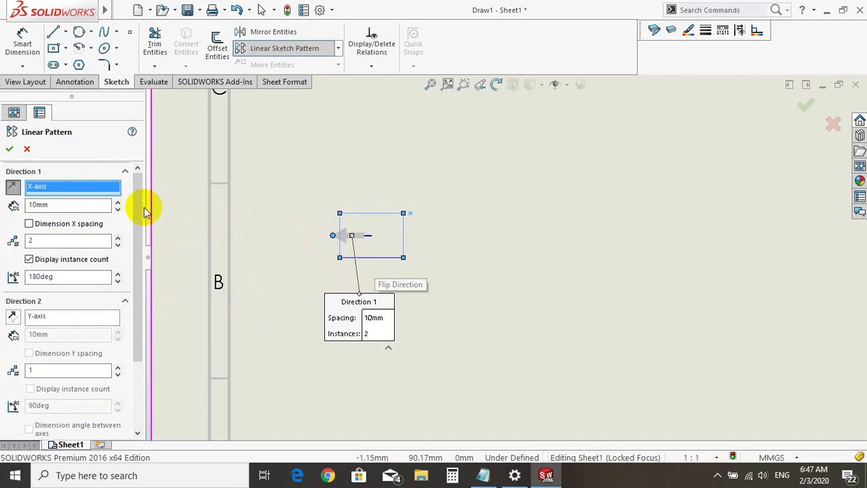
left_click_drag(144, 203, 144, 210)
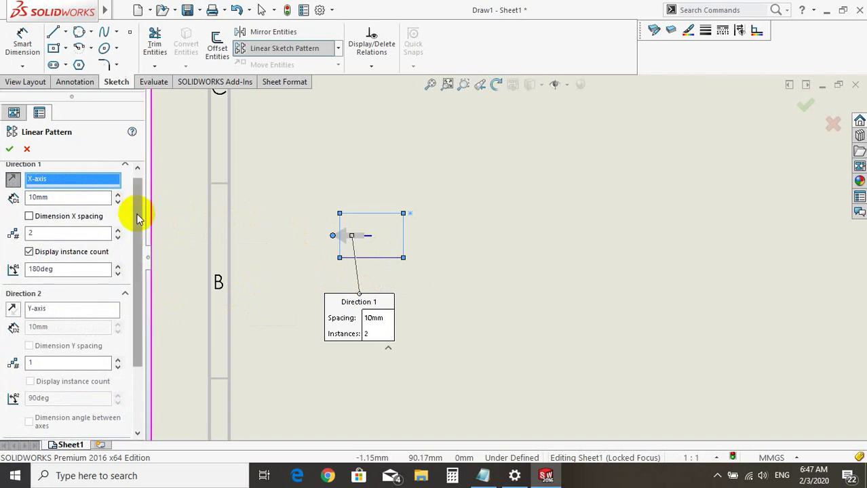
scroll(490, 256, "up", 2)
scroll(489, 256, "down", 1)
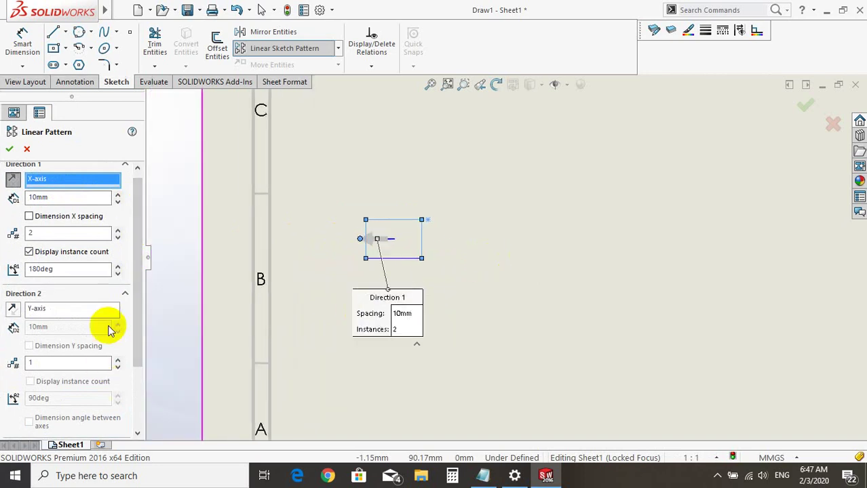
left_click_drag(138, 282, 143, 346)
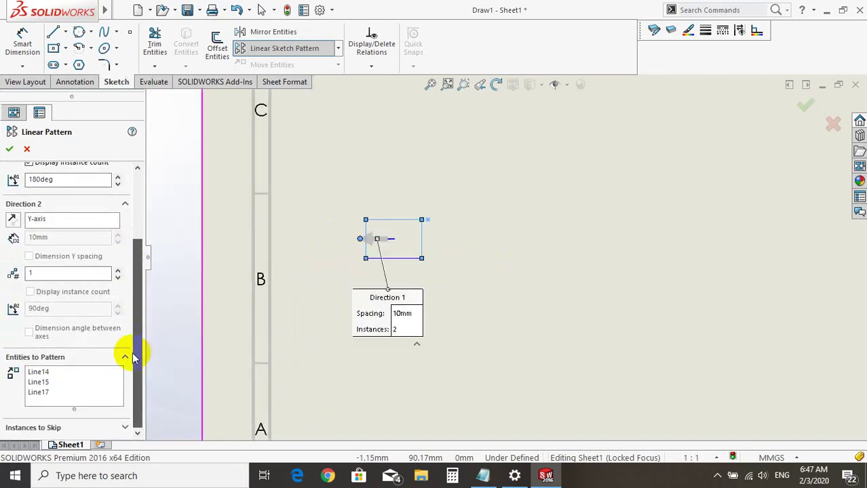
left_click(87, 384)
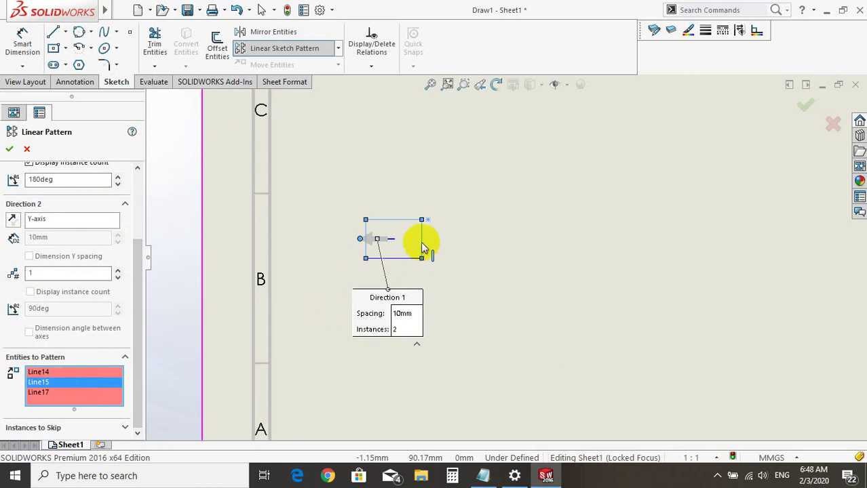
left_click(397, 258)
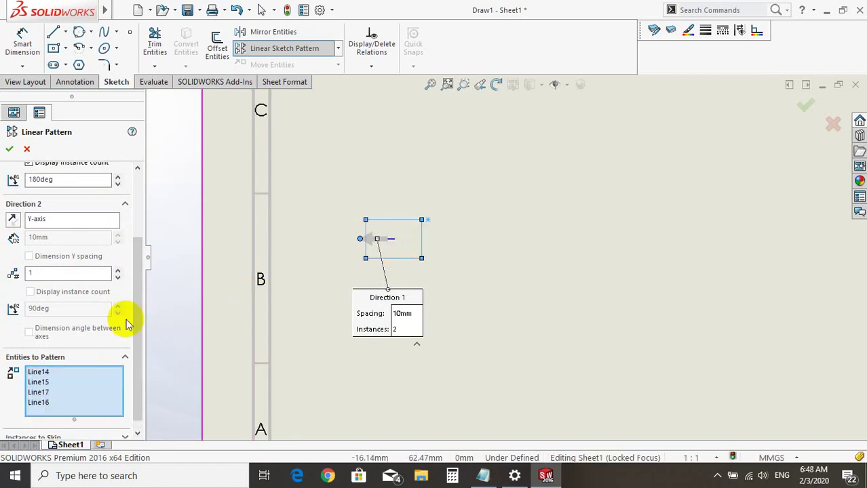
scroll(125, 277, "up", 5)
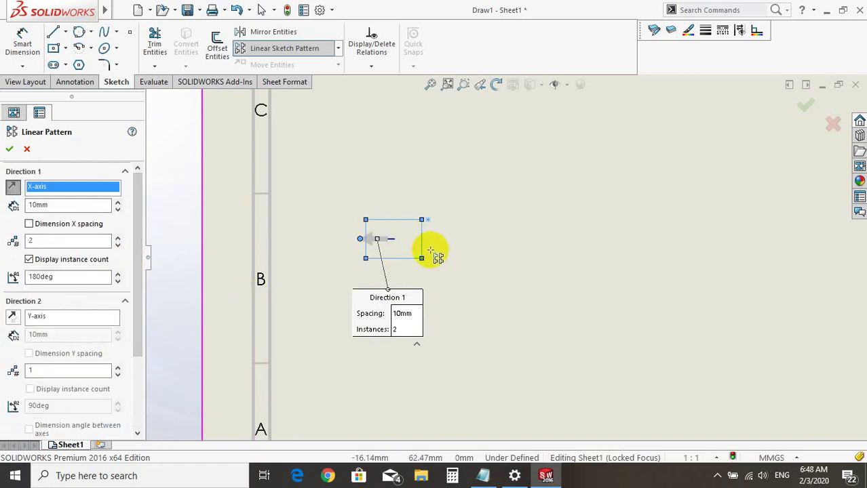
scroll(434, 252, "down", 2)
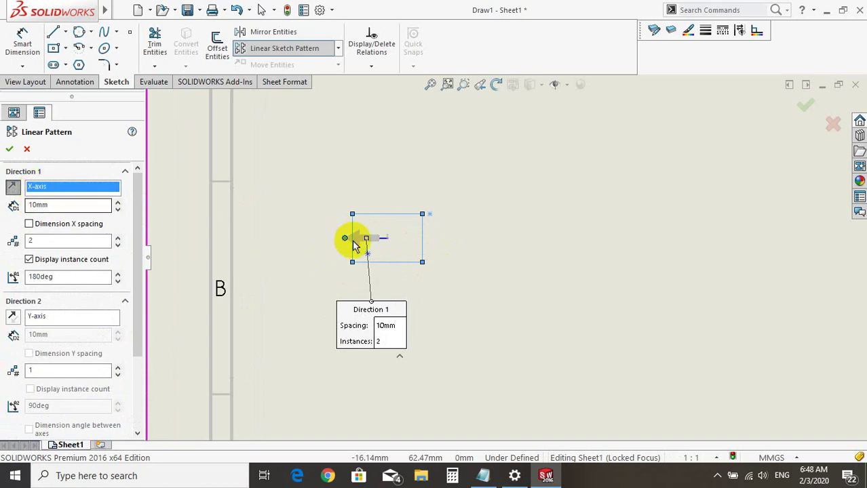
Step: Reverse Direction 1 so the pattern runs to the right at 360deg
left_click(15, 196)
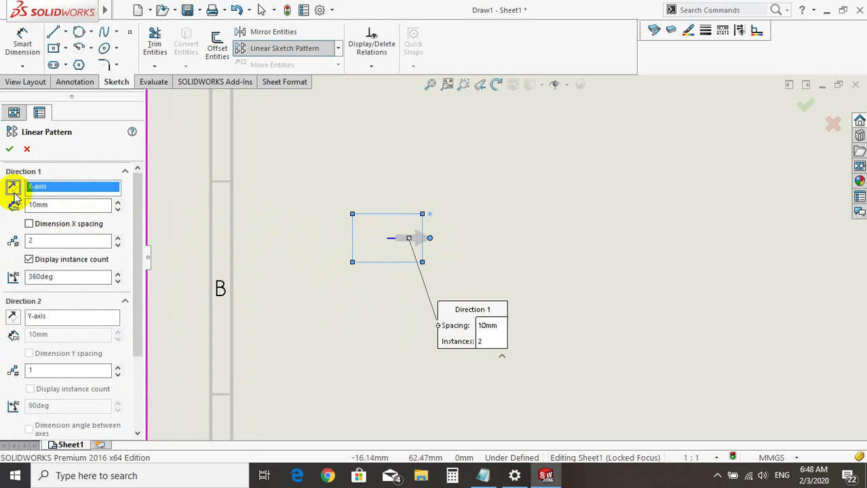
left_click(14, 195)
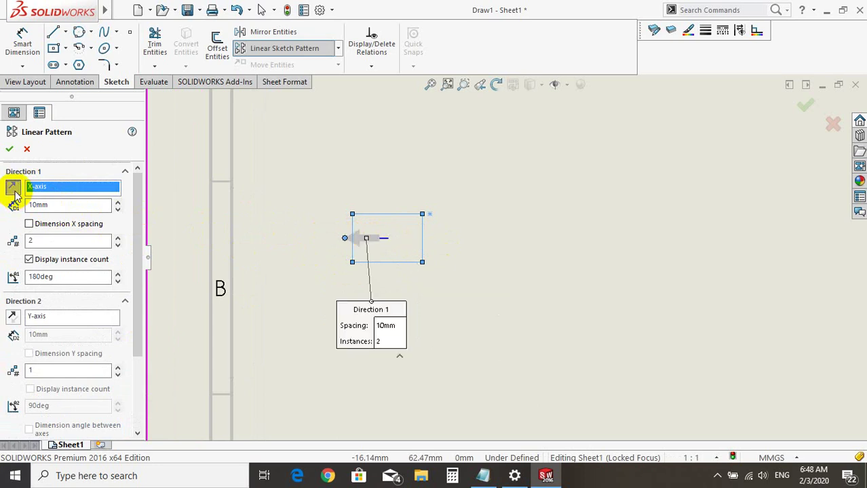
left_click(14, 195)
left_click(14, 195)
left_click(15, 195)
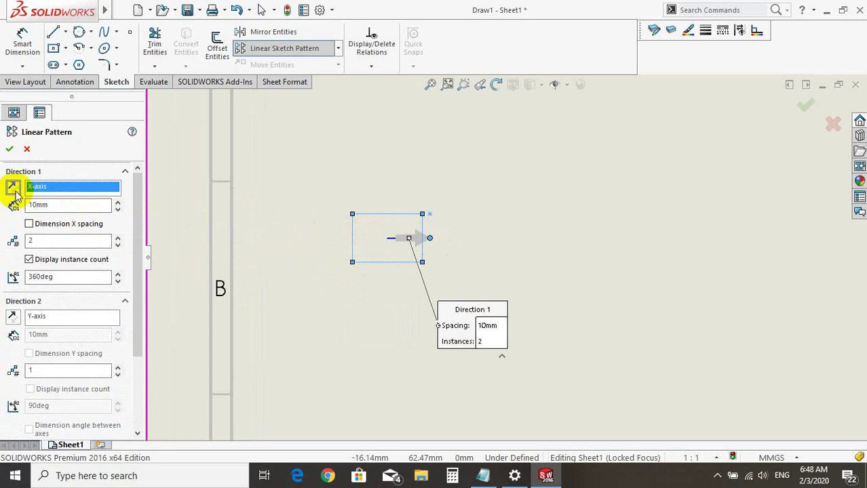
left_click(14, 193)
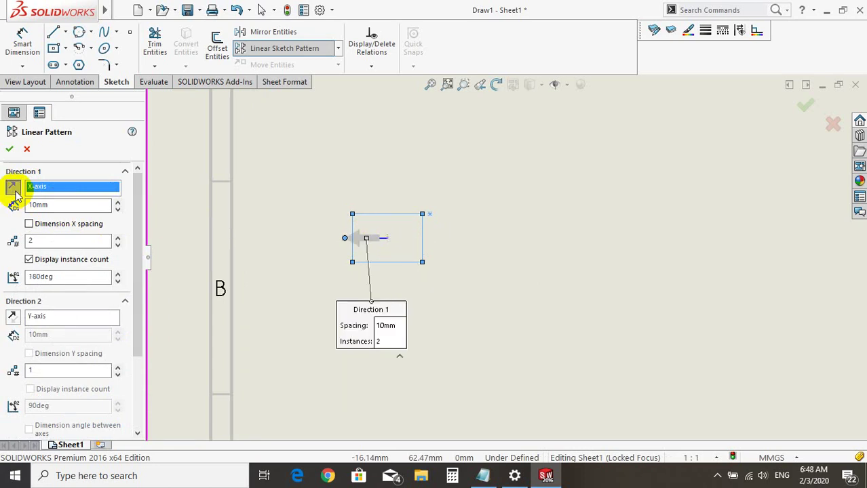
left_click(14, 193)
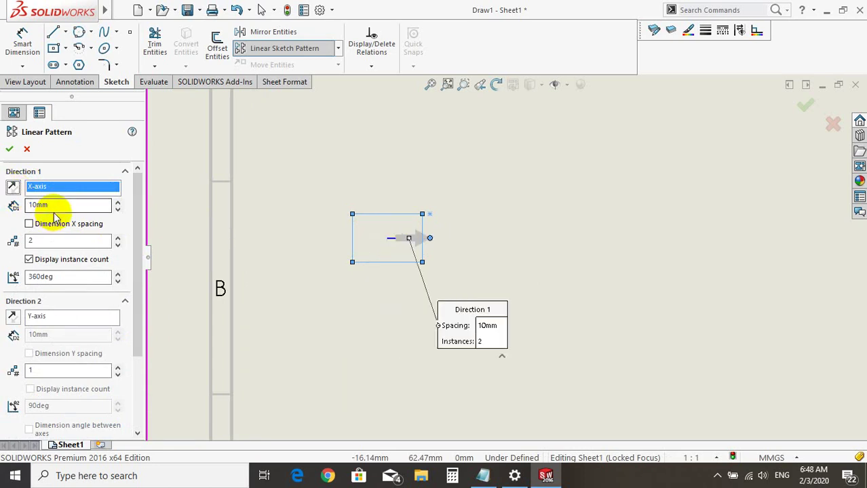
Step: Set the Direction 1 spacing to 30 mm and the instance count to 4
left_click_drag(59, 210, 22, 208)
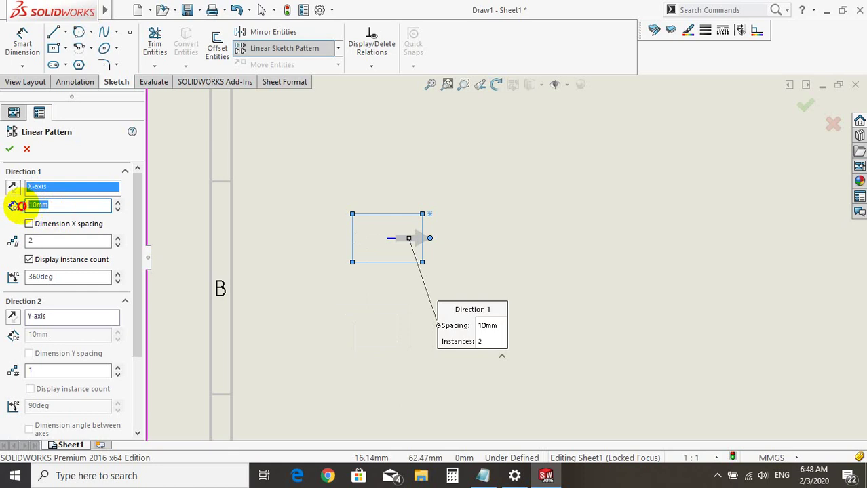
left_click(118, 203)
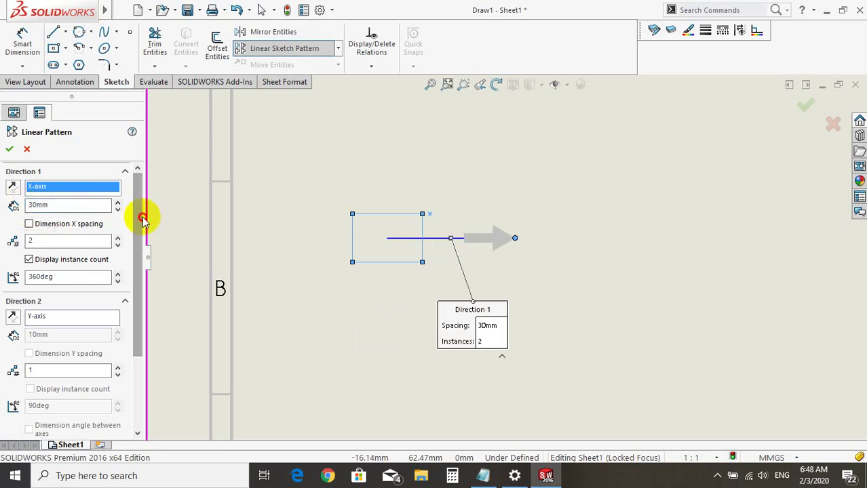
mouse_move(142, 218)
left_mouse_down()
mouse_move(151, 322)
mouse_move(150, 207)
left_mouse_up()
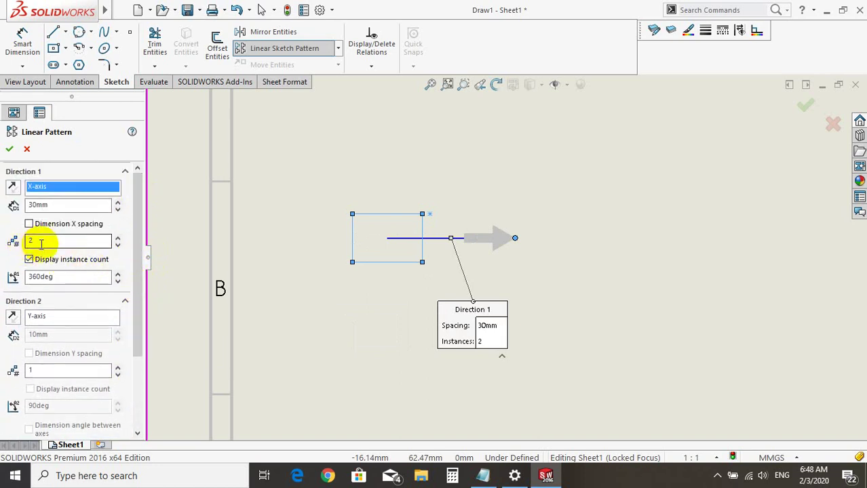
left_click(117, 239)
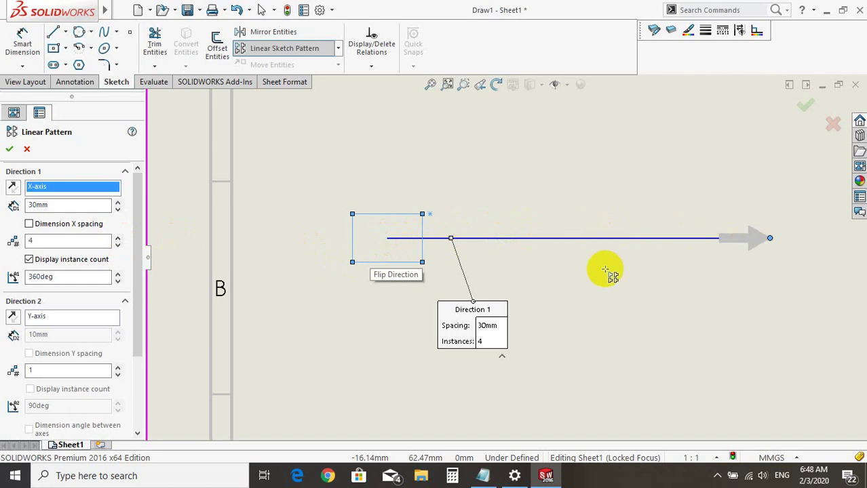
scroll(475, 319, "up", 2)
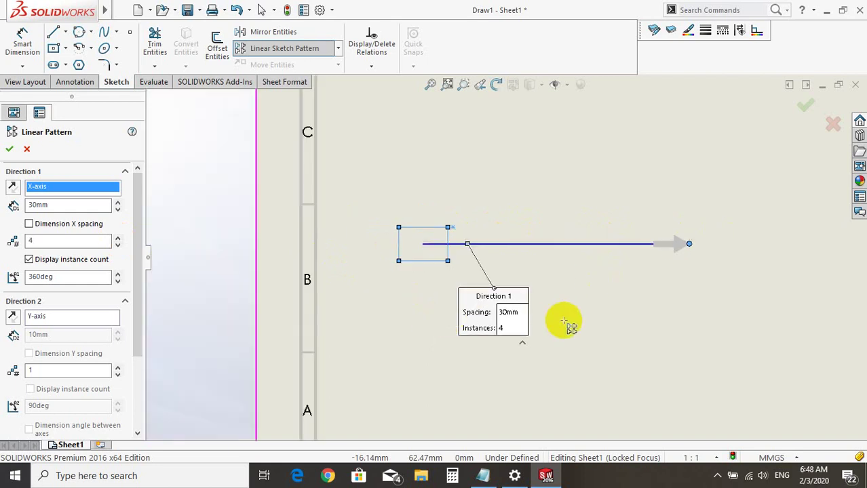
scroll(426, 271, "up", 3)
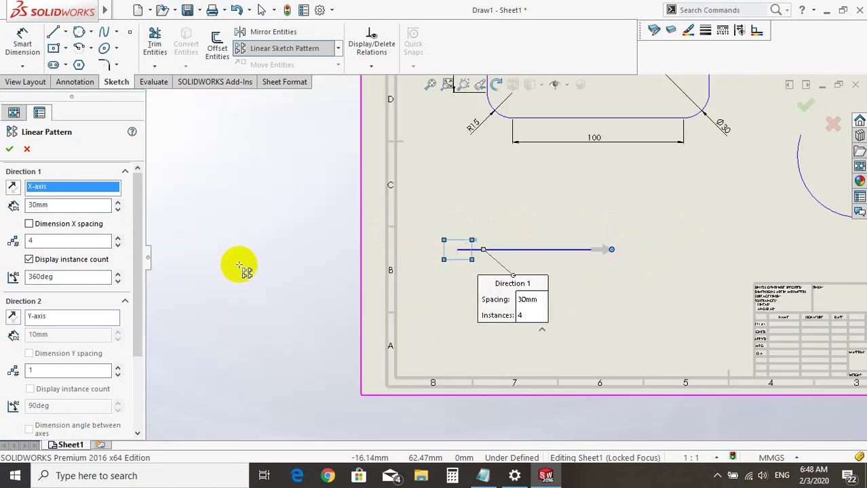
left_click(141, 213)
mouse_move(141, 214)
left_mouse_down()
mouse_move(137, 303)
mouse_move(122, 186)
left_mouse_up()
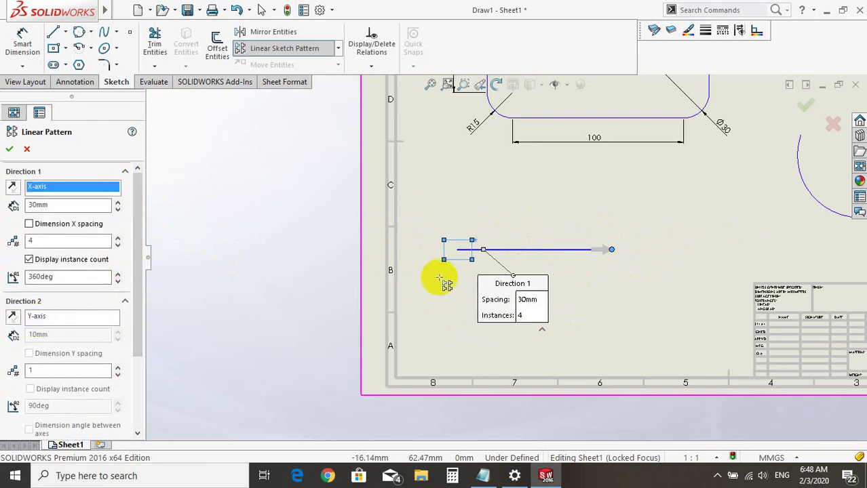
Step: Give Direction 2 4 instances at 30 mm running downward (270deg) and accept the pattern
left_click(11, 321)
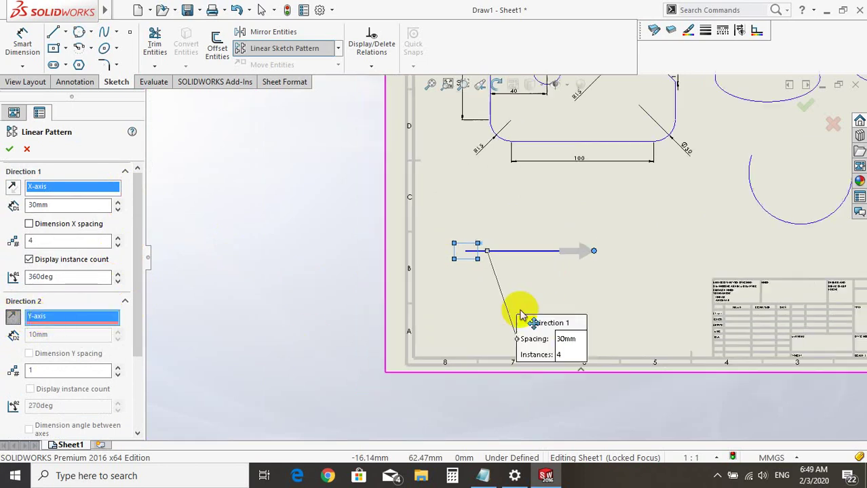
left_click(14, 318)
left_click(15, 322)
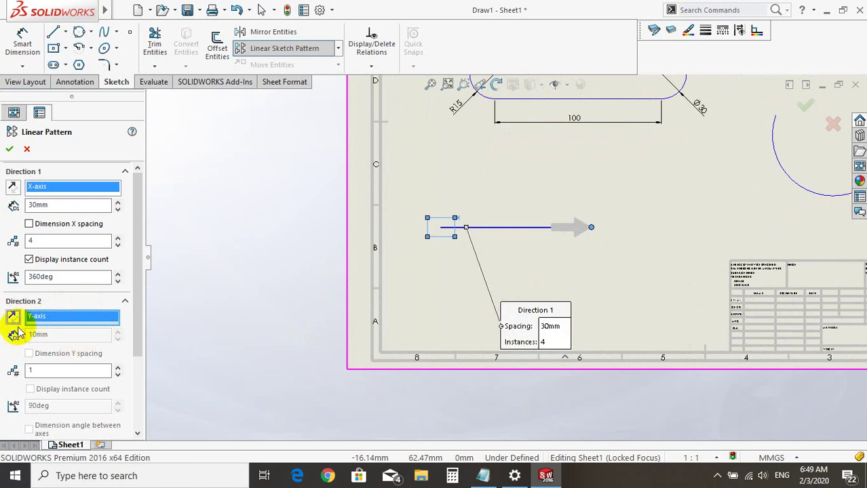
left_click(118, 368)
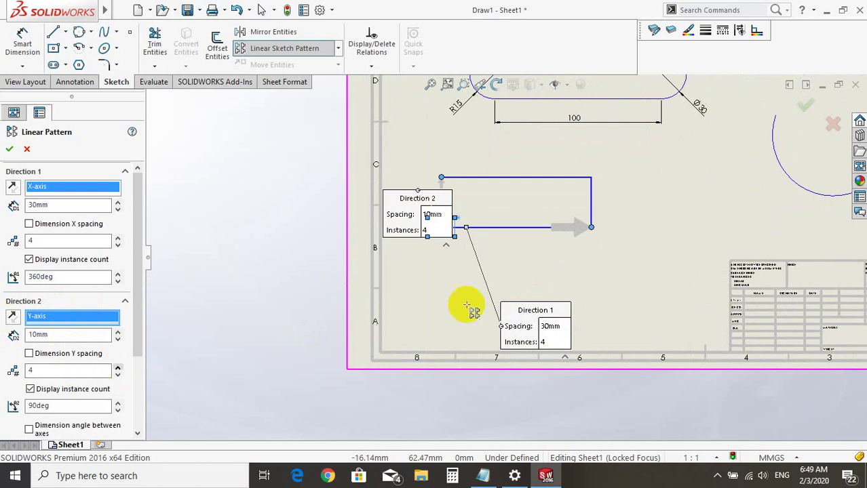
left_click(20, 320)
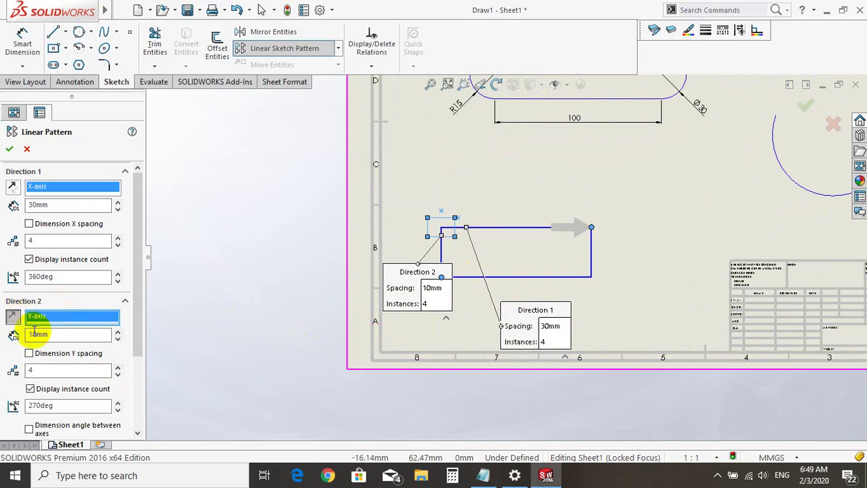
left_click(35, 205)
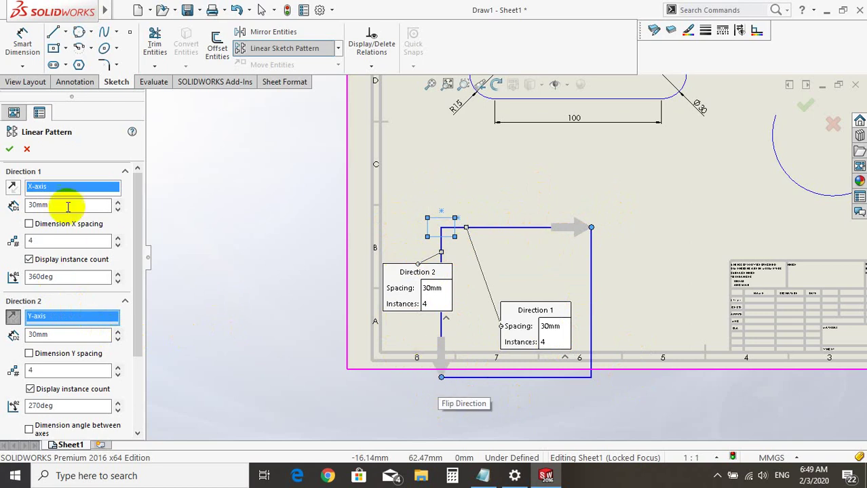
left_click(9, 150)
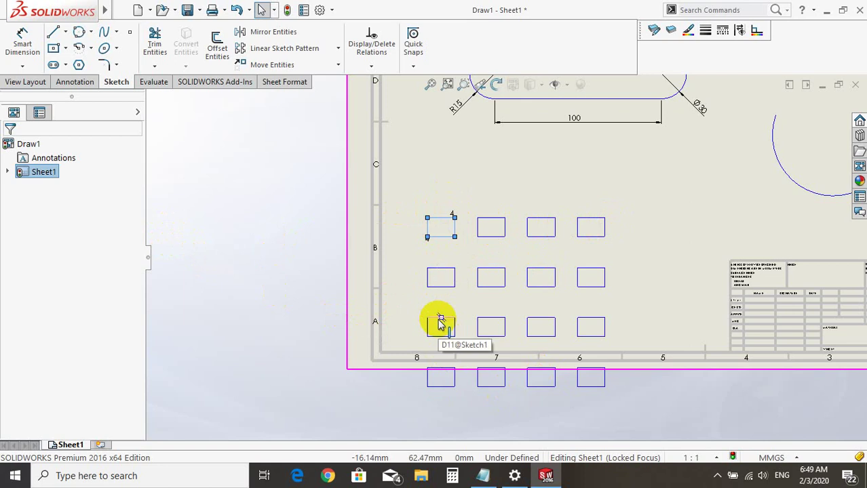
Step: Undo the 4 × 4 rectangle grid with Ctrl+Z
left_click(7, 173)
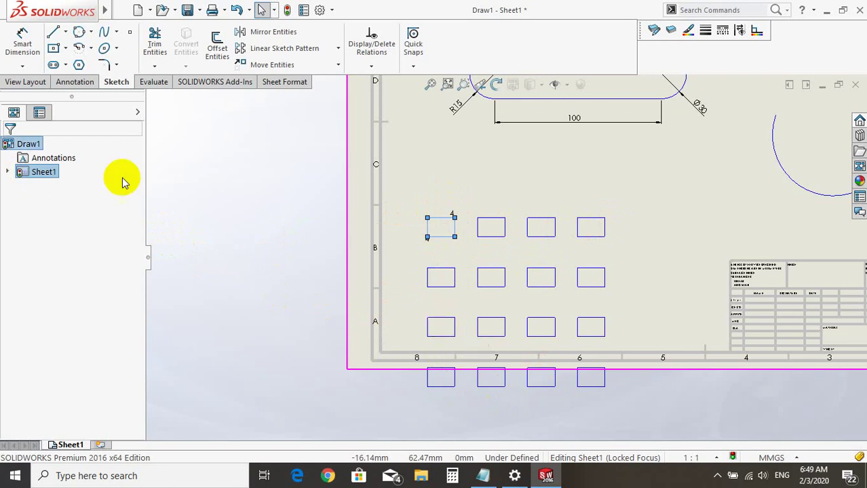
scroll(555, 298, "down", 2)
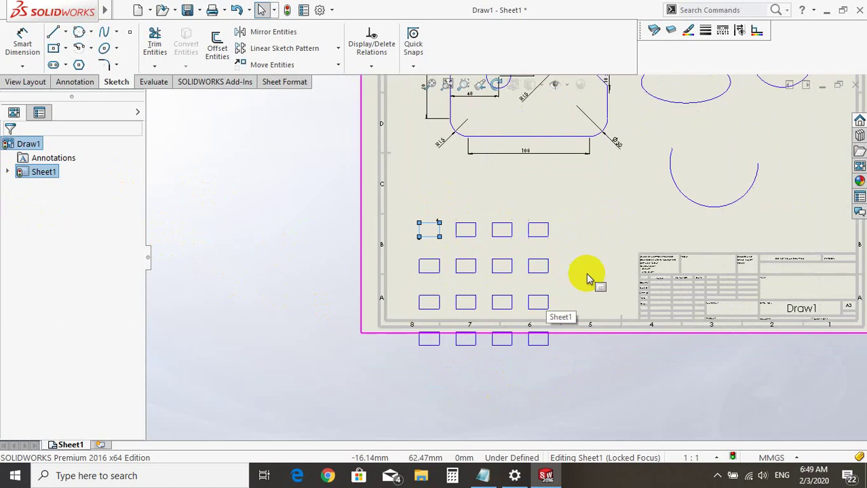
scroll(576, 275, "up", 3)
scroll(577, 232, "down", 2)
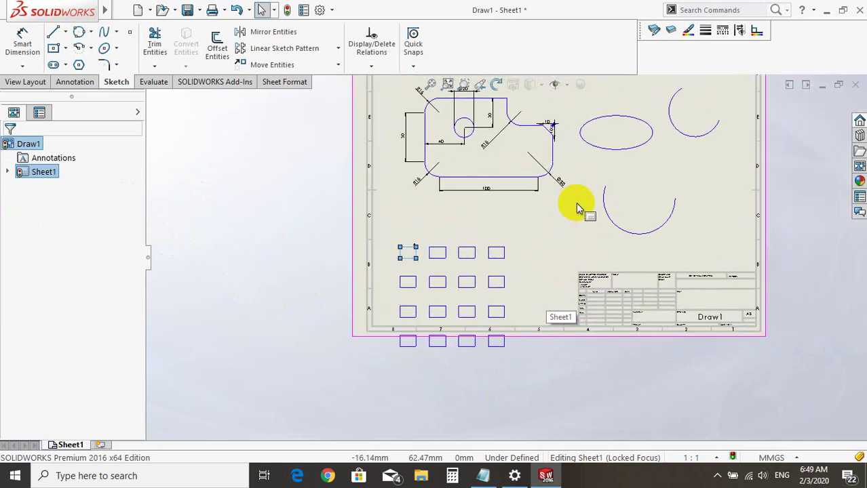
key("ctrl+z")
key("ctrl+z")
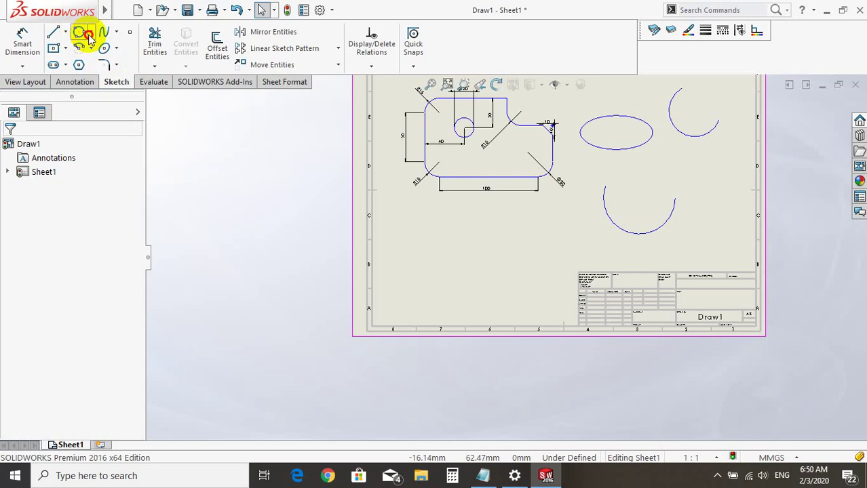
Step: Draw a large centre-point circle and a small circle centred on its top quadrant
left_click(91, 32)
left_click(85, 48)
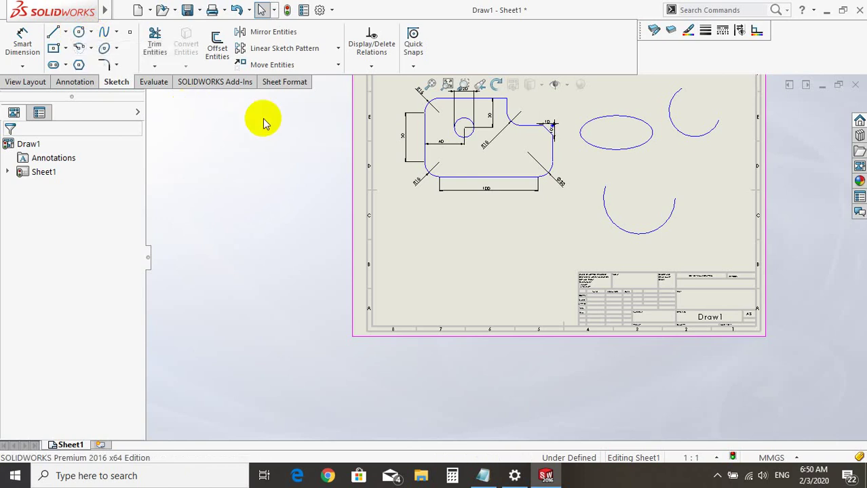
left_click(462, 258)
left_click(461, 217)
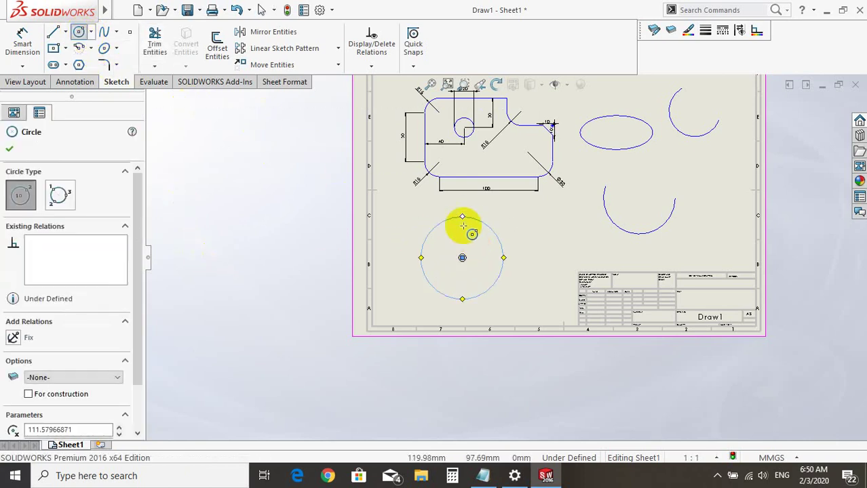
scroll(462, 217, "down", 3)
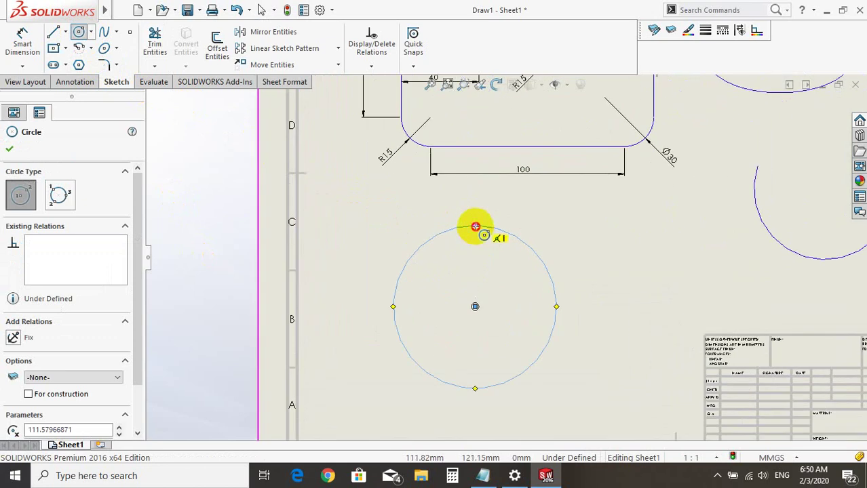
left_click(475, 226)
left_click(486, 214)
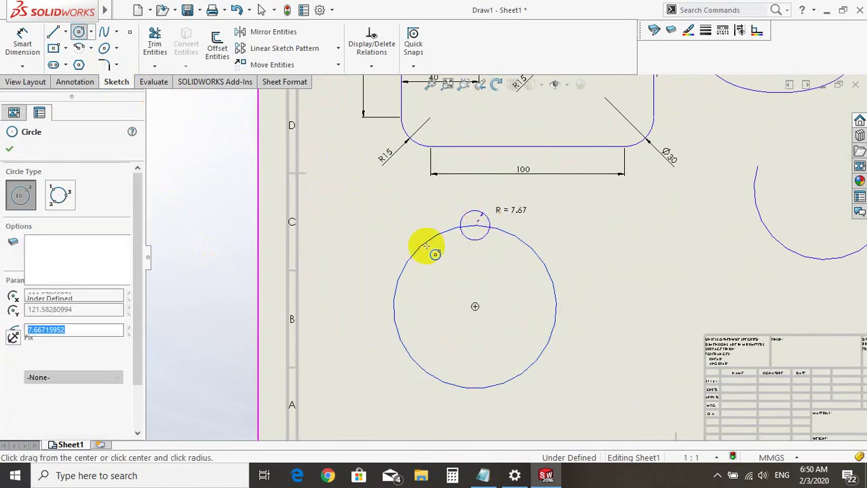
Step: Start Trim Entities, exit it, and open the sketch pattern types list
left_click(169, 51)
scroll(475, 237, "down", 1)
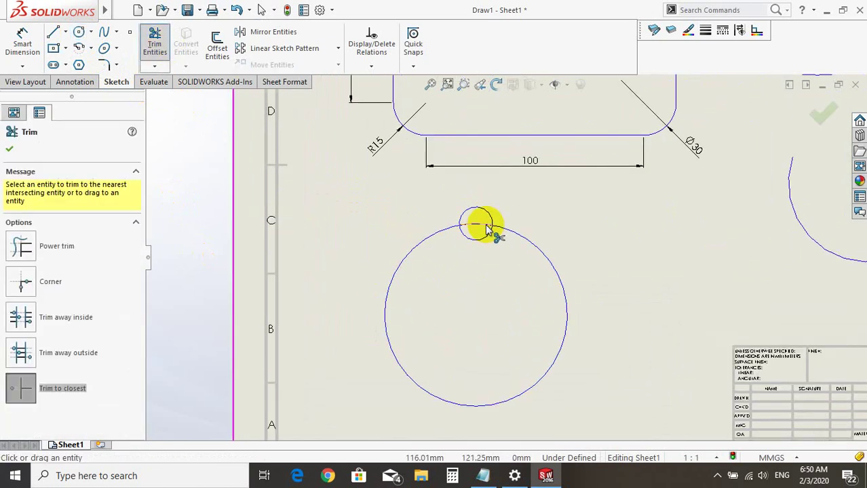
key("Escape")
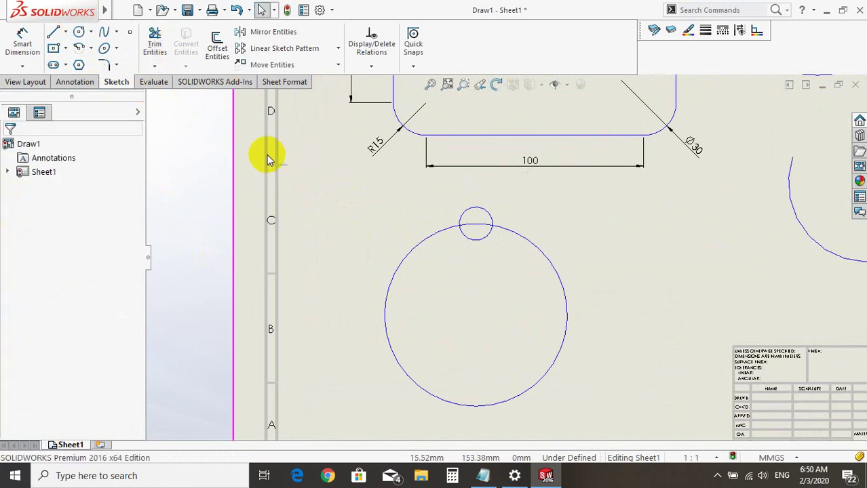
left_click(337, 48)
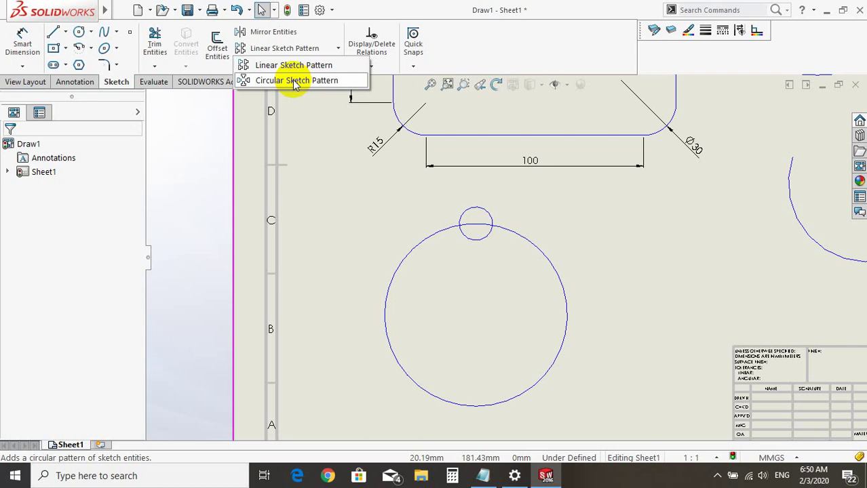
Step: Start a Circular Sketch Pattern, pick the large circle, then clear it and pick the small circle
left_click(295, 80)
mouse_move(139, 242)
left_mouse_down()
mouse_move(142, 261)
mouse_move(139, 234)
left_mouse_up()
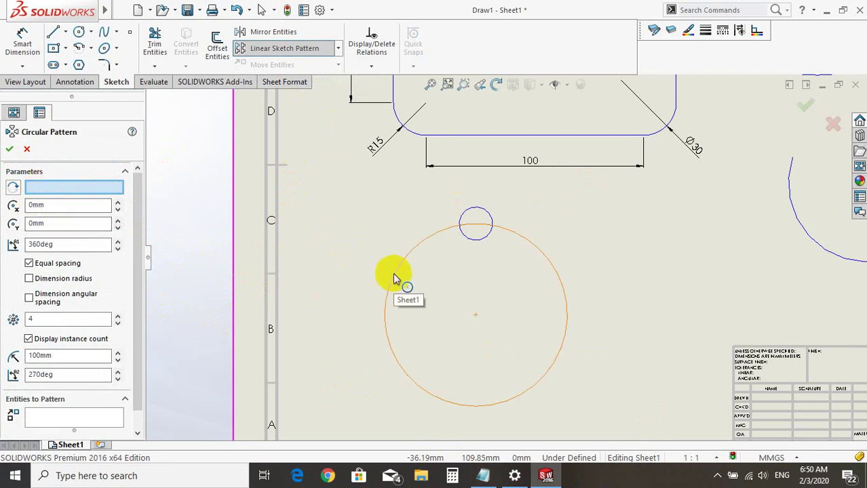
left_click(374, 290)
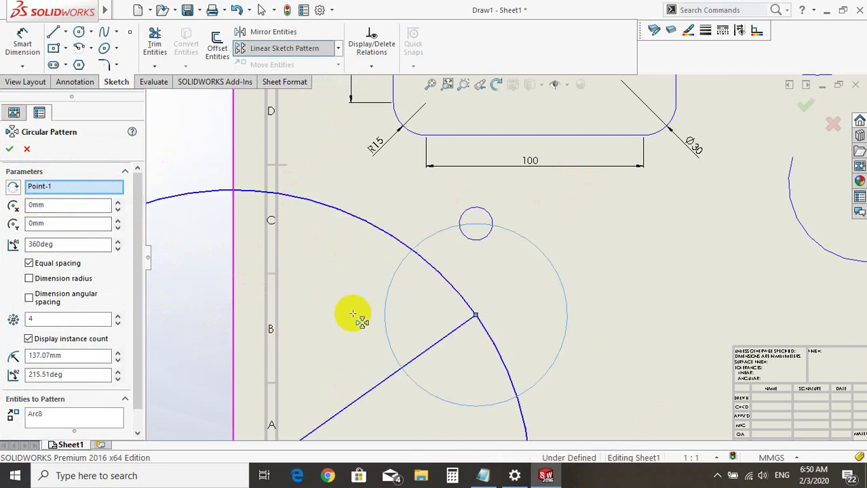
scroll(139, 278, "down", 1)
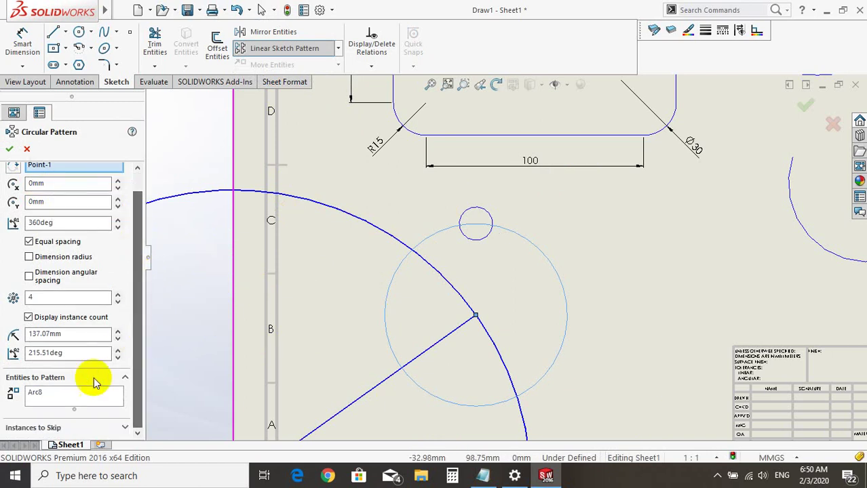
left_click(58, 398)
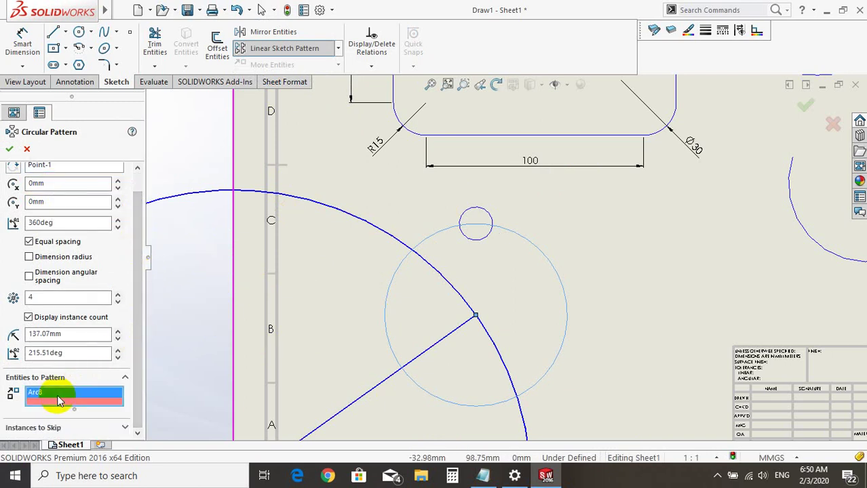
right_click(57, 395)
left_click(71, 404)
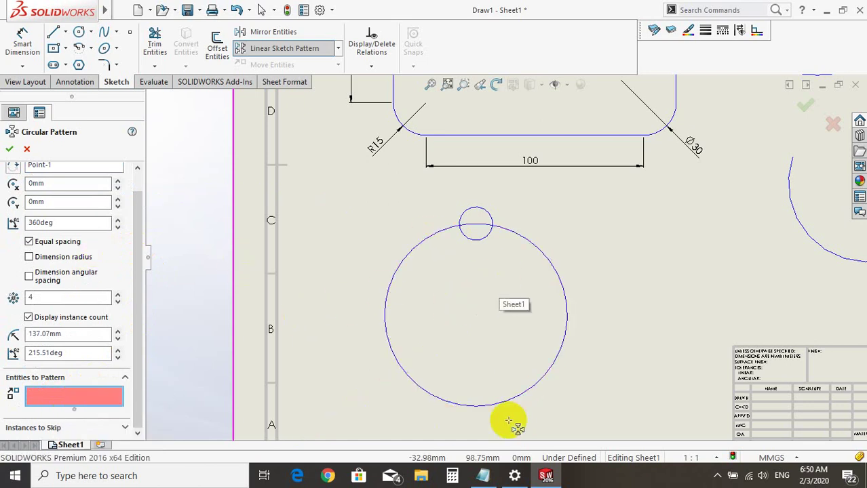
left_click(484, 210)
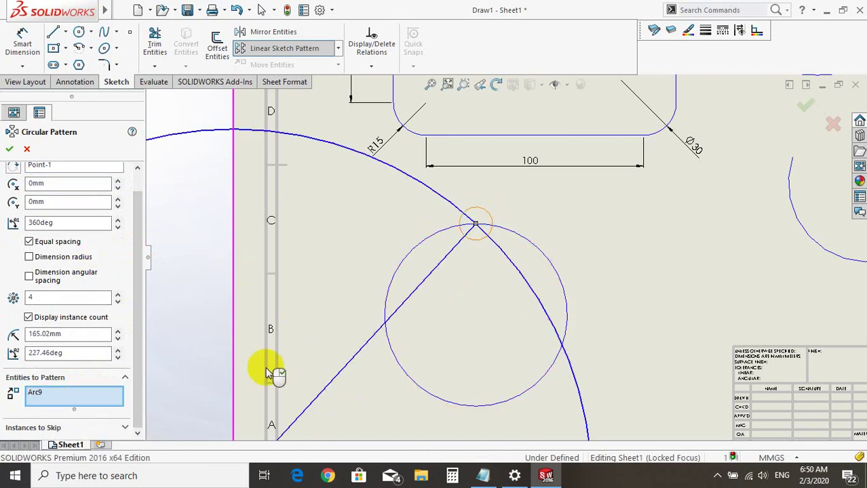
Step: Clear the pattern centre point and try adding and removing the large circle
scroll(431, 243, "up", 3)
scroll(475, 271, "up", 2)
scroll(512, 293, "down", 1)
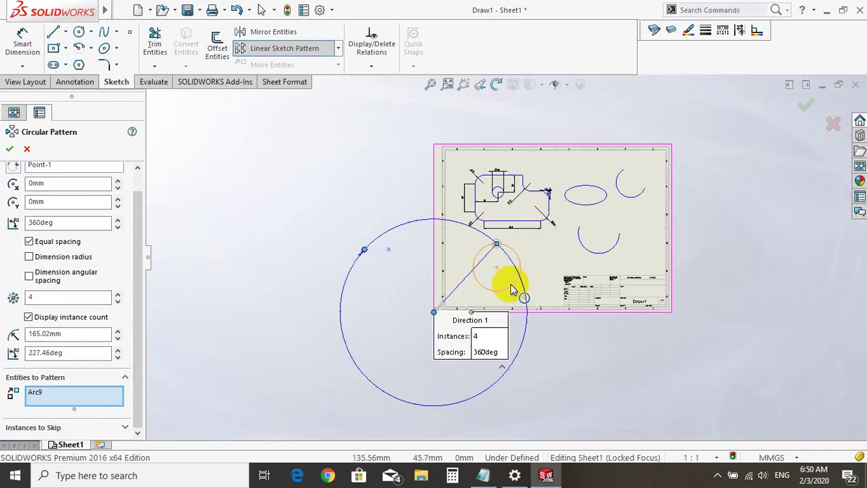
scroll(509, 289, "down", 1)
scroll(501, 275, "down", 2)
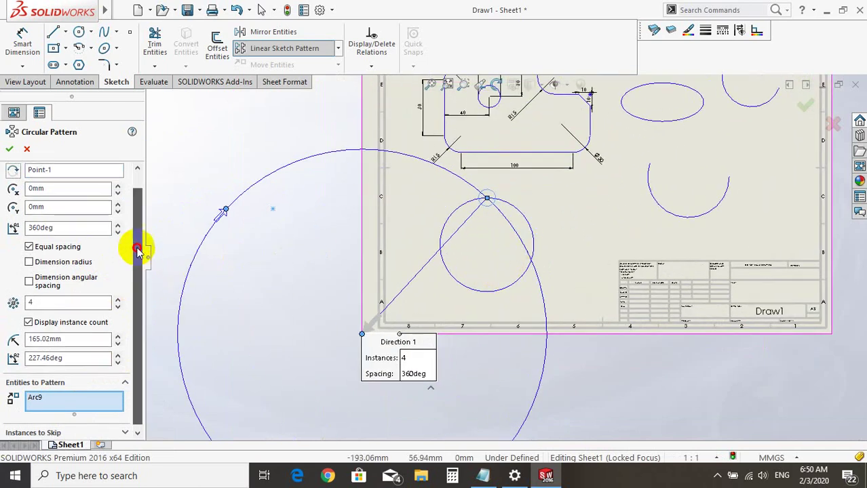
scroll(139, 234, "up", 1)
left_click(41, 188)
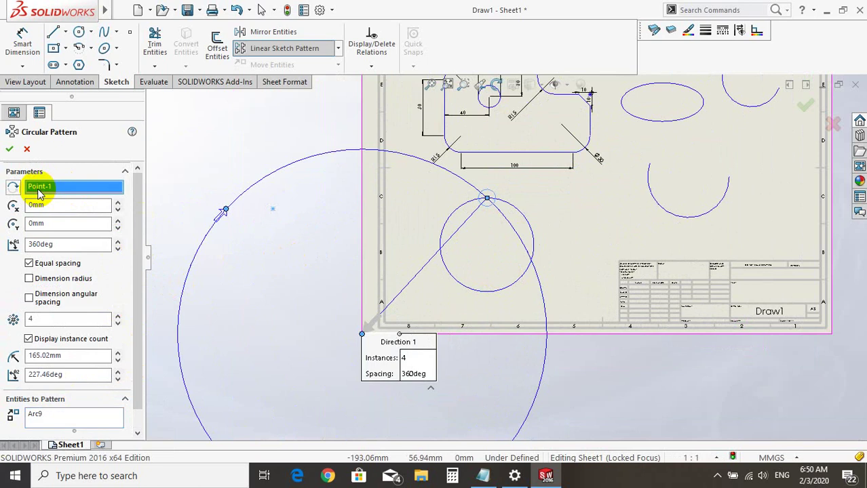
right_click(45, 190)
left_click(64, 194)
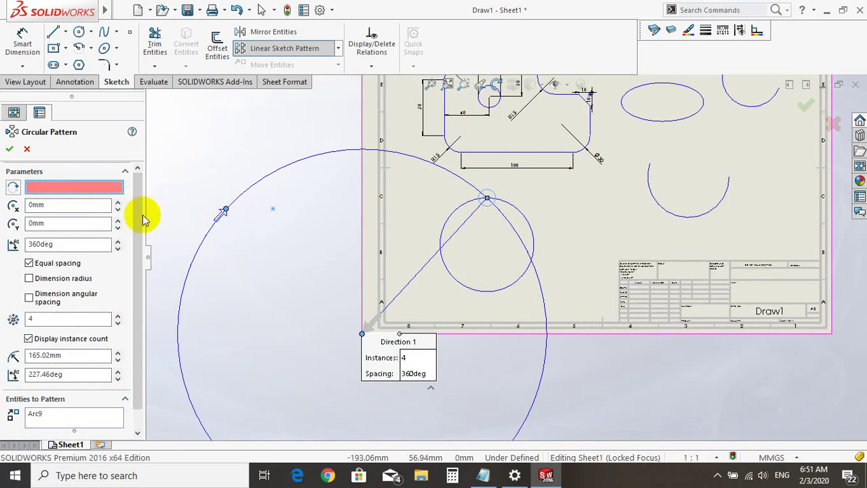
left_click(517, 213)
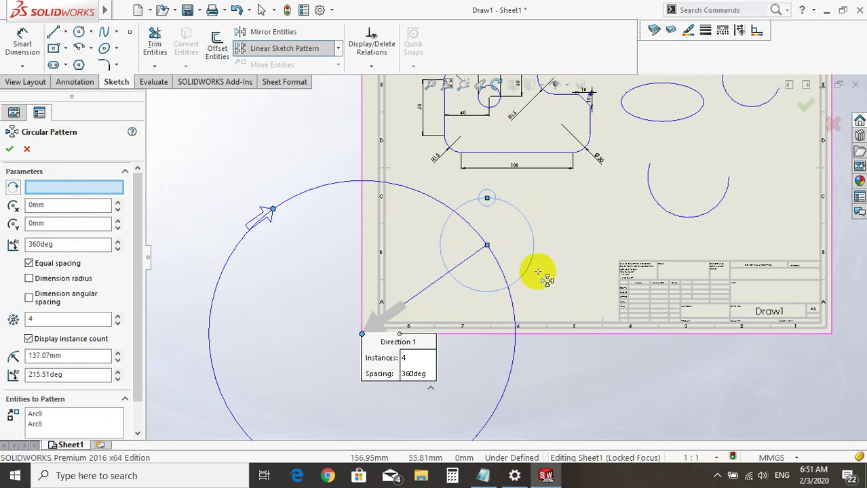
left_click(514, 212)
left_click(514, 210)
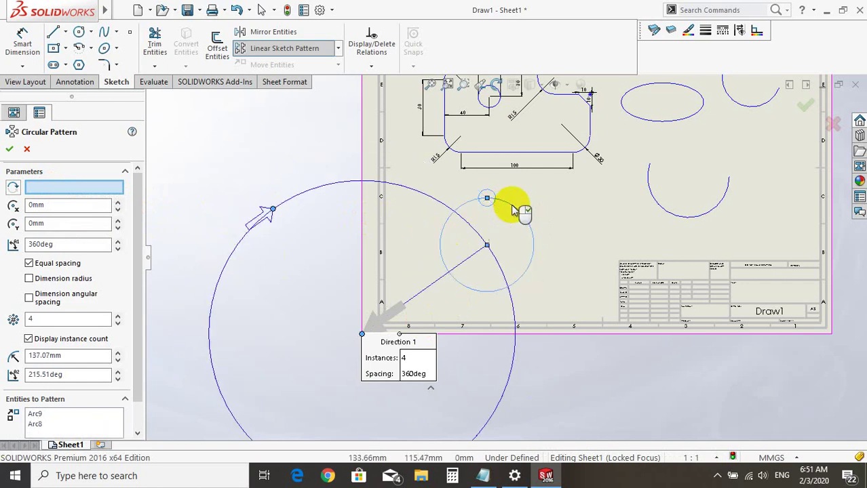
right_click(53, 190)
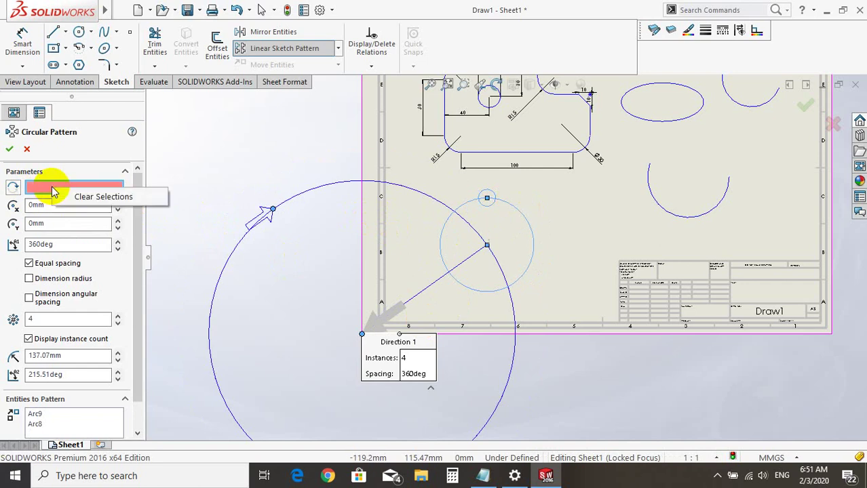
left_click(59, 202)
Step: Clear the entities to pattern again and abandon the circular pattern unapplied
left_click(13, 188)
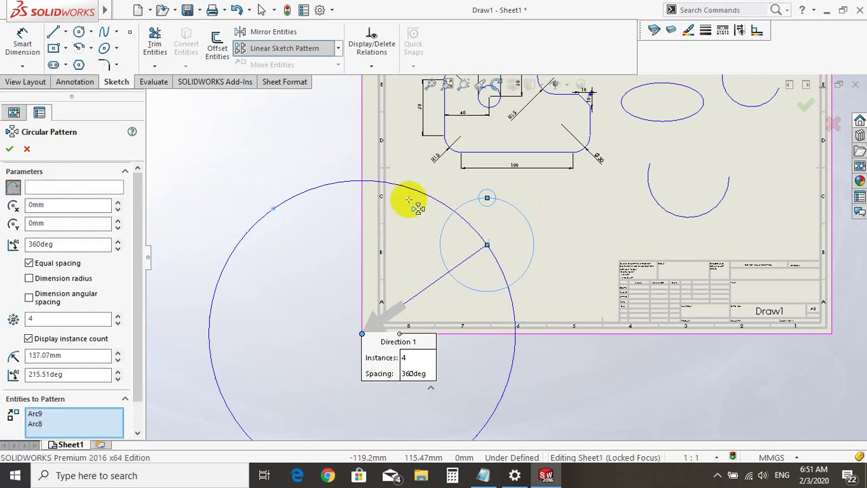
left_click(512, 212)
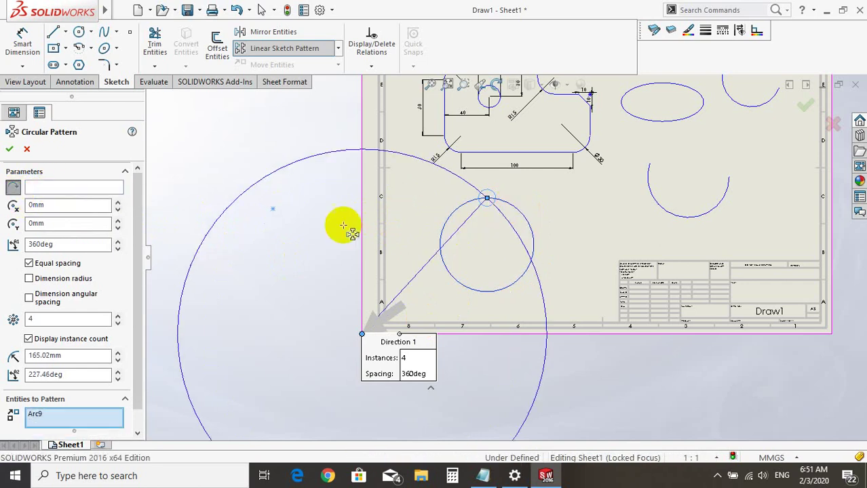
mouse_move(139, 256)
left_mouse_down()
mouse_move(146, 323)
mouse_move(134, 283)
left_mouse_up()
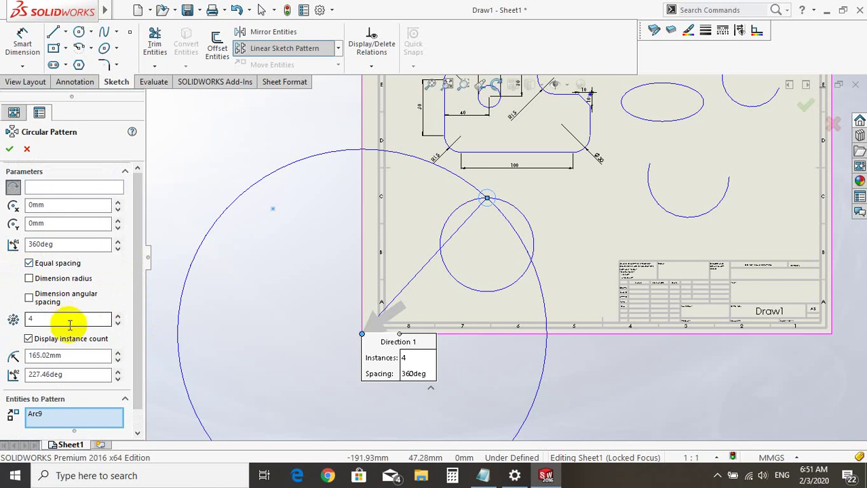
left_click(73, 418)
right_click(72, 419)
left_click(102, 372)
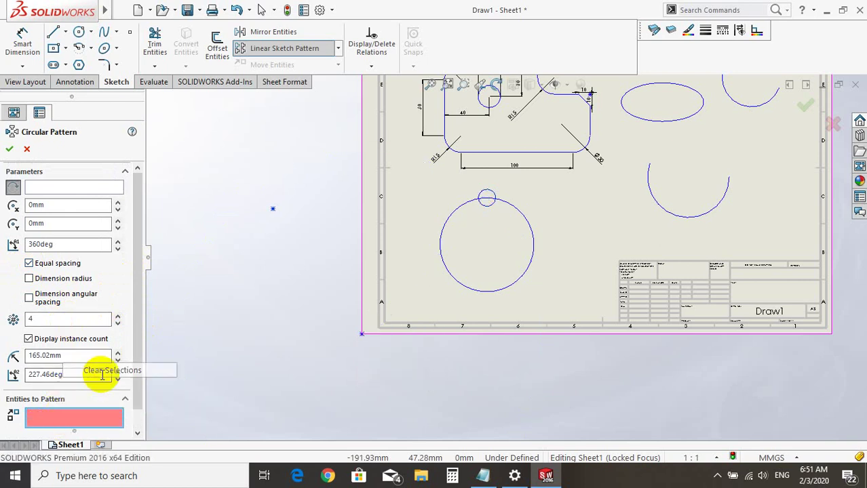
left_click(493, 193)
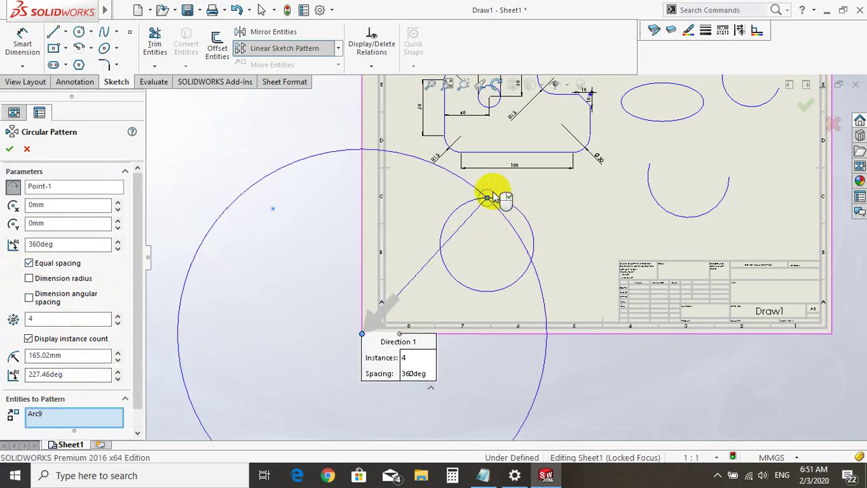
right_click(78, 419)
left_click(112, 385)
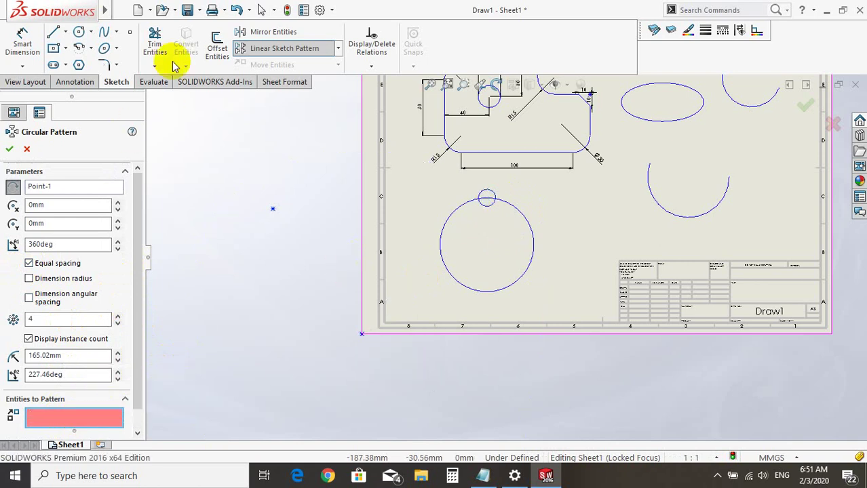
left_click(154, 44)
scroll(485, 217, "down", 2)
Step: Trim away the large circle's arc inside the small circle
left_click(478, 193)
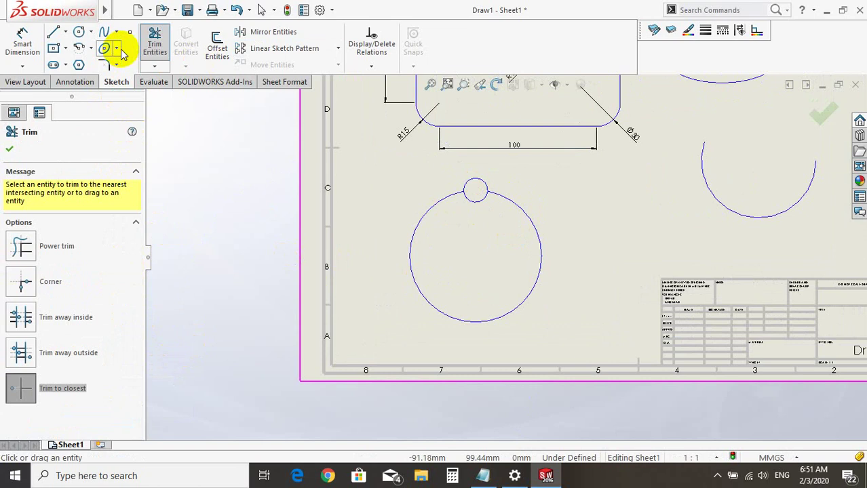
key("Escape")
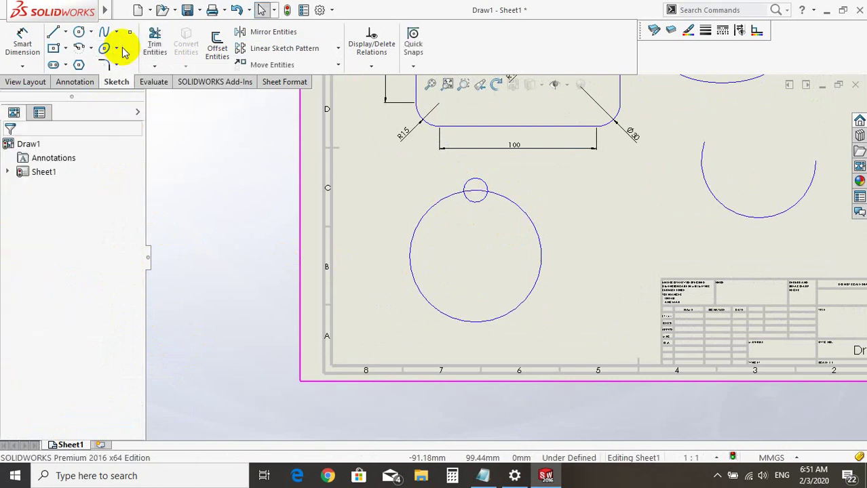
left_click(338, 48)
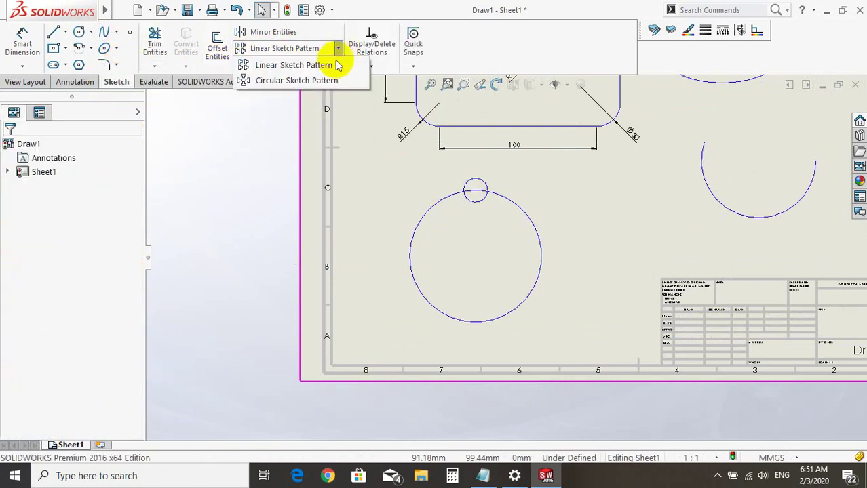
left_click(319, 80)
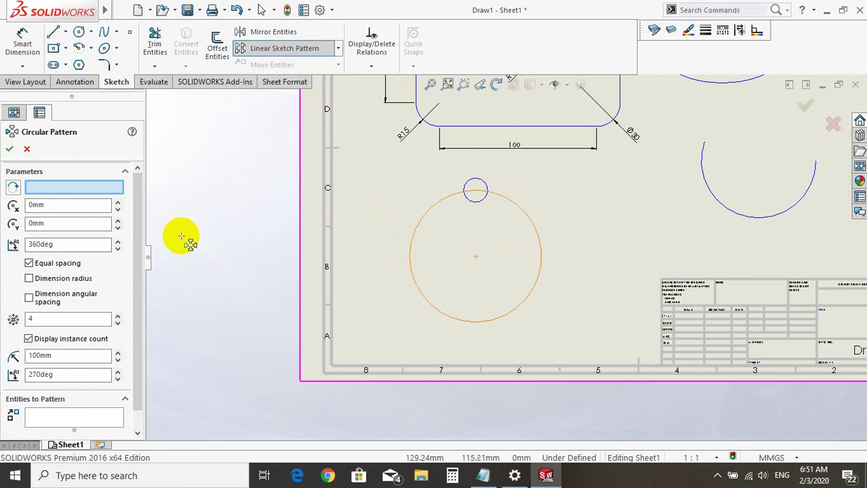
Step: Pattern the small and big circles 4 times around Point-1, hiding the instance count
scroll(139, 223, "down", 2)
left_click(72, 398)
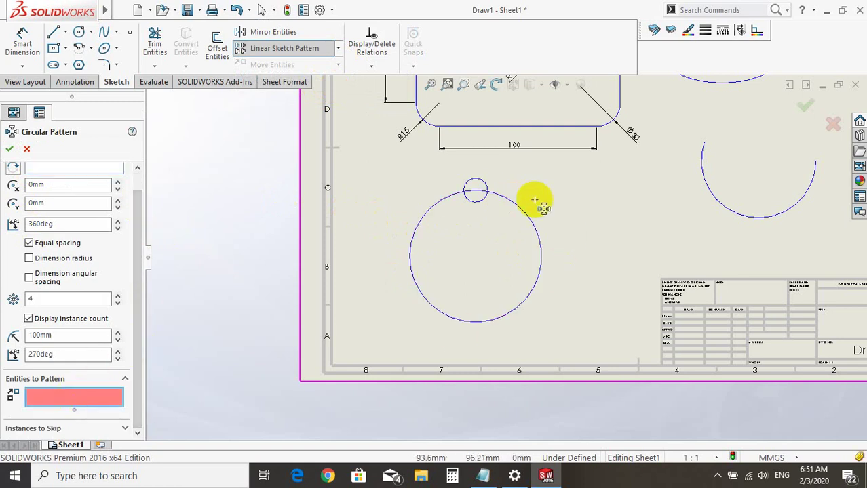
left_click(481, 181)
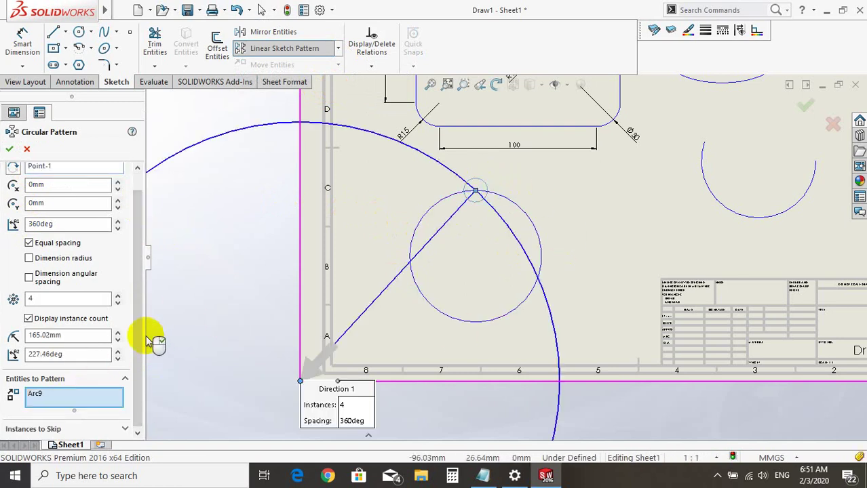
scroll(135, 244, "up", 1)
left_click(78, 186)
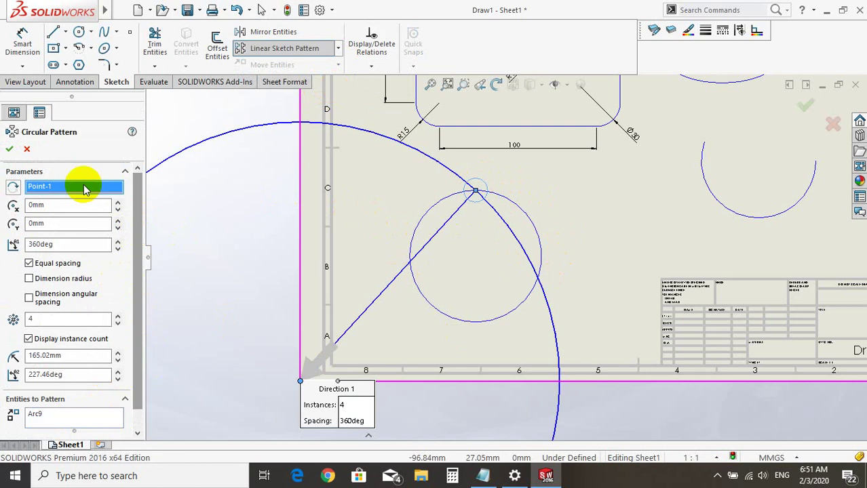
left_click(521, 212)
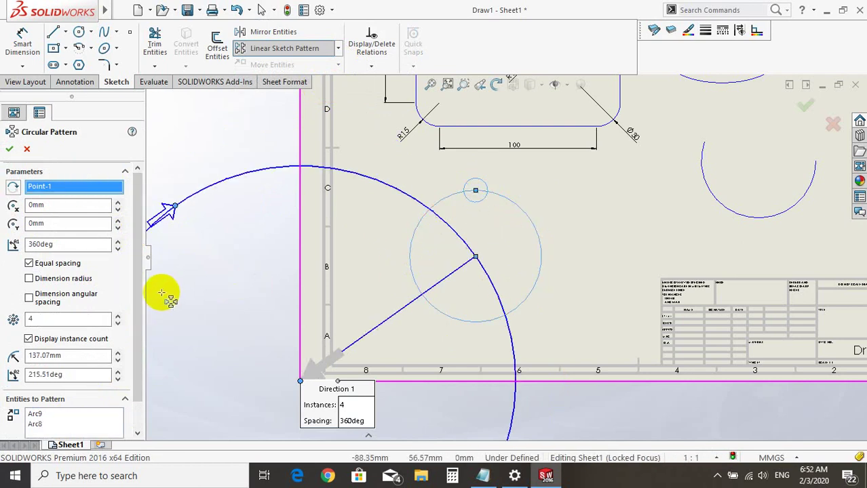
left_click_drag(141, 298, 135, 343)
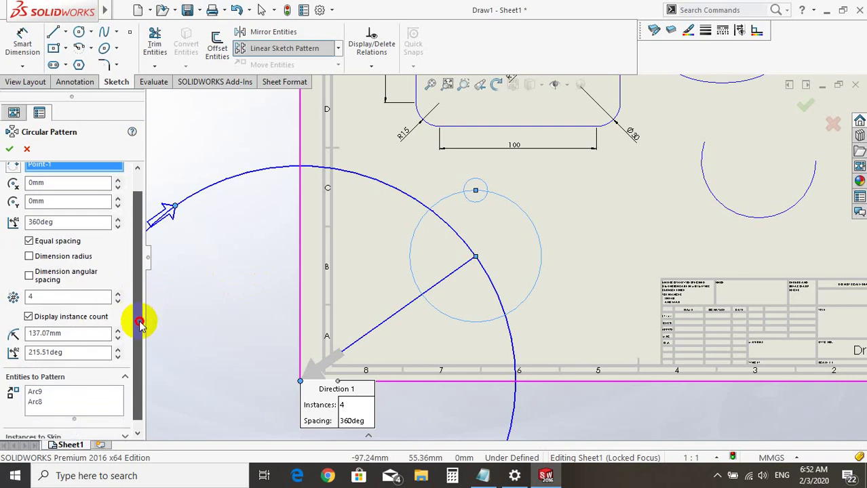
left_click(28, 307)
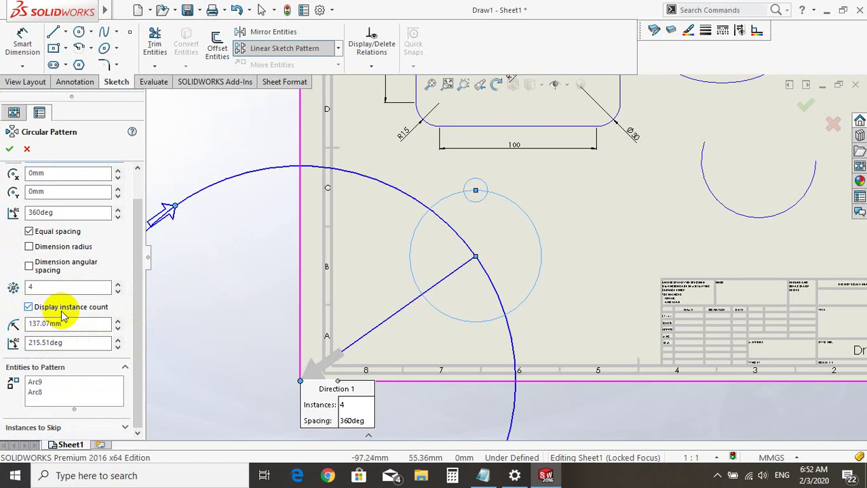
left_click(10, 149)
Step: Zoom out to inspect the off-sheet pattern copies, then return to the single circle below the plate
scroll(387, 310, "up", 3)
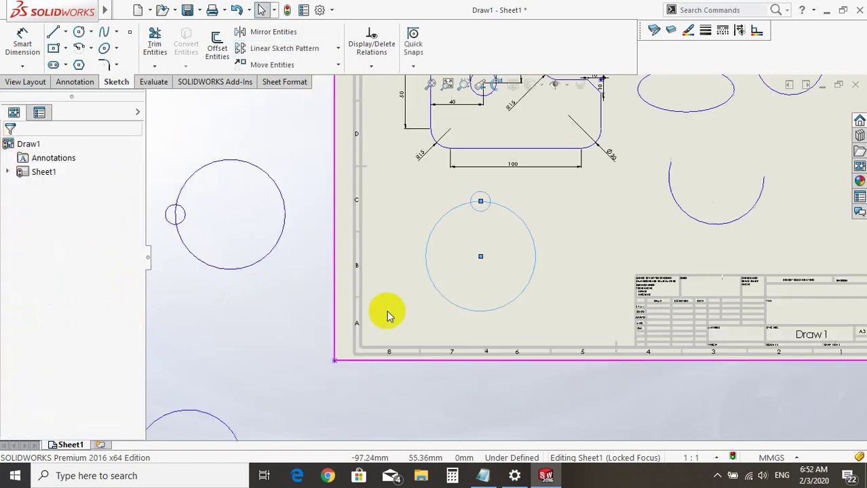
scroll(445, 329, "up", 3)
scroll(502, 312, "up", 2)
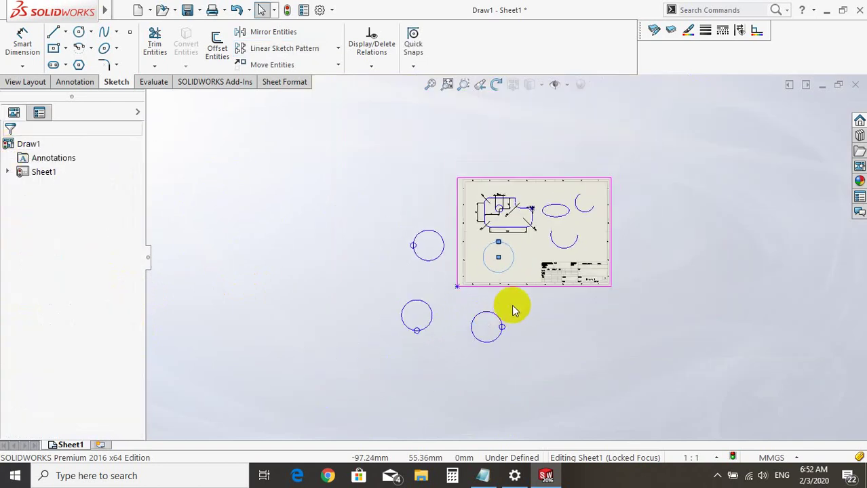
scroll(511, 305, "down", 2)
scroll(511, 305, "down", 2)
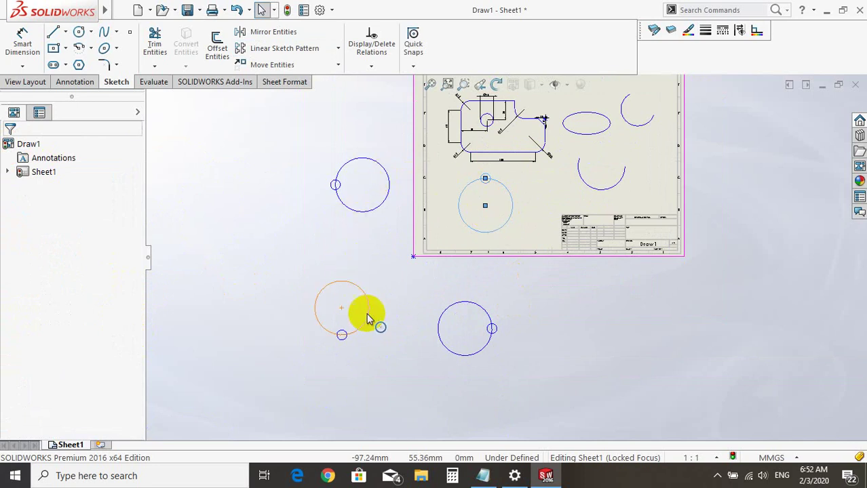
double_click(492, 329)
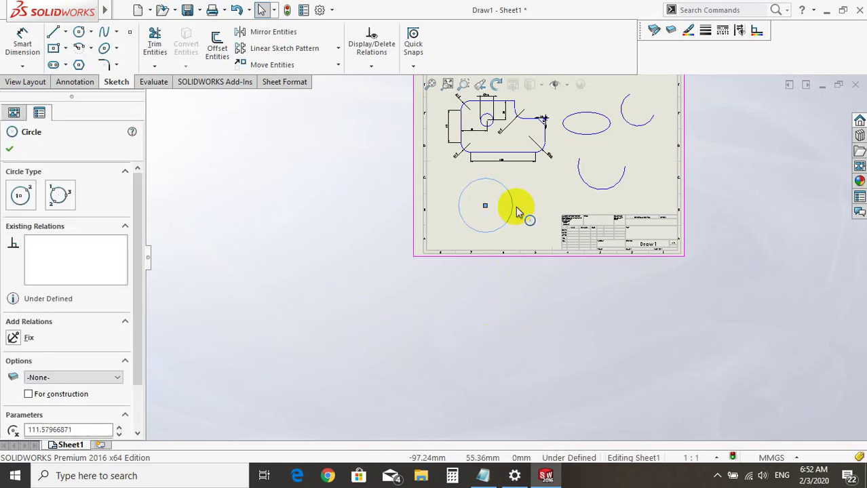
scroll(512, 207, "down", 3)
scroll(518, 213, "down", 3)
key("Escape")
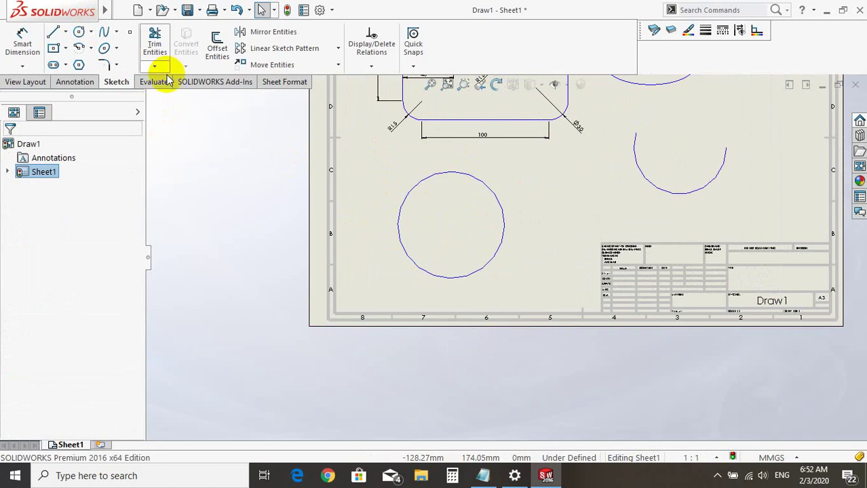
Step: Convert the big circle to dashed construction geometry
left_click(432, 175)
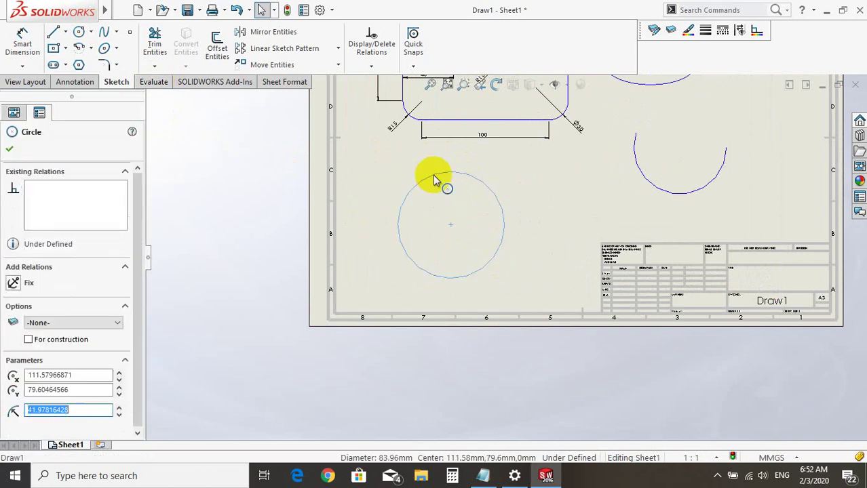
left_click(29, 340)
scroll(485, 163, "down", 4)
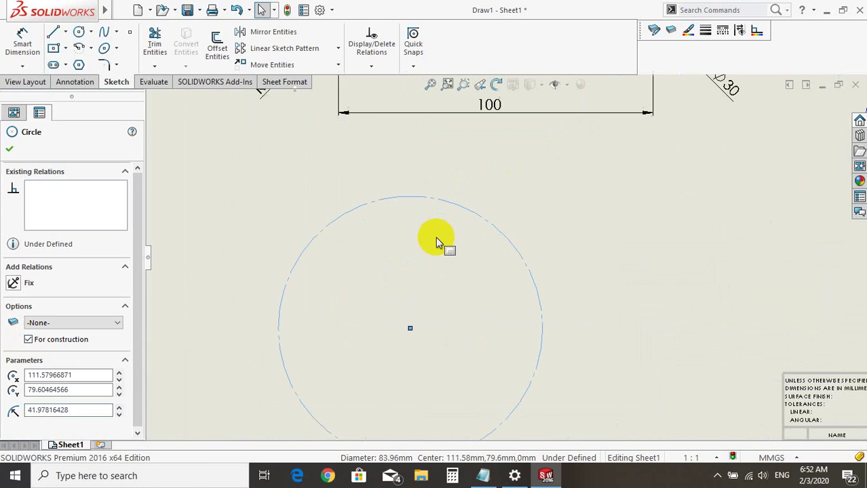
left_click(441, 229)
left_click(444, 221)
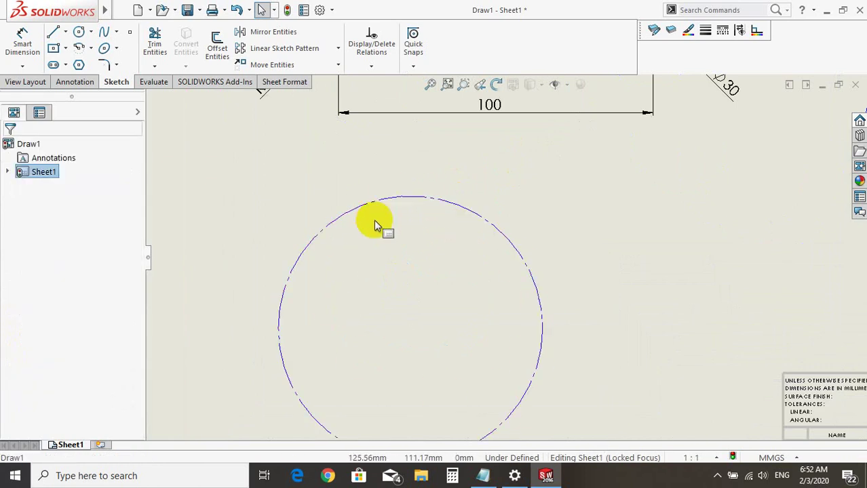
scroll(467, 300, "up", 3)
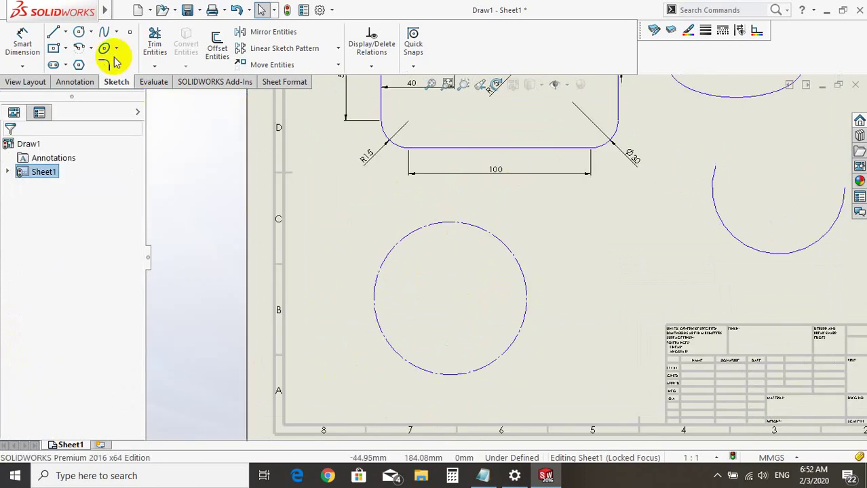
Step: Draw a small circle centred on the big circle's top quadrant
left_click(80, 34)
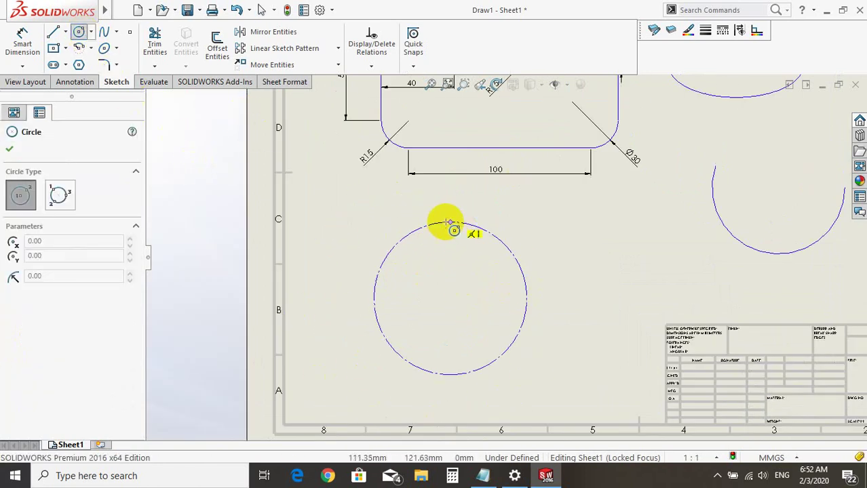
left_click(450, 223)
left_click(452, 207)
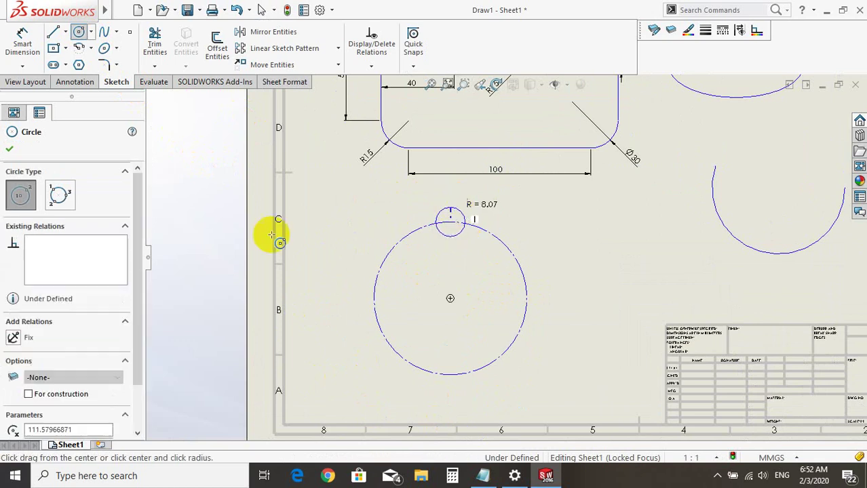
left_click(337, 48)
Step: Start a circular sketch pattern and clear its preset centre point and entities to pattern
left_click(306, 80)
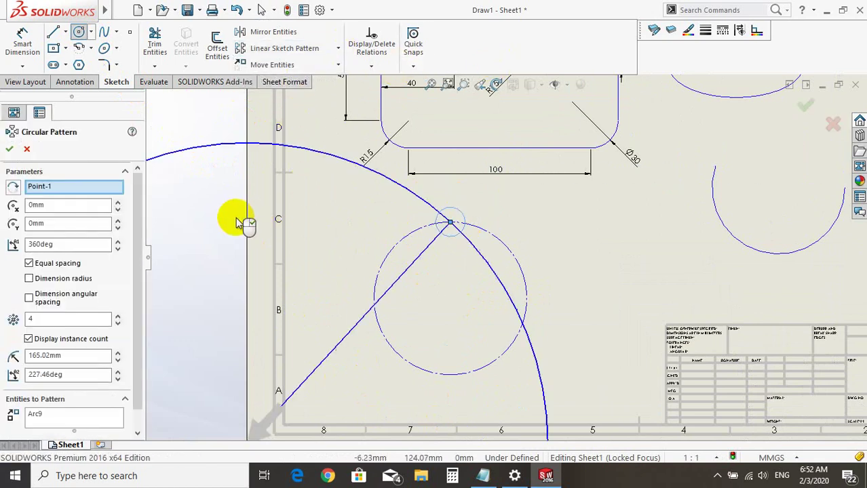
scroll(488, 277, "up", 5)
scroll(493, 276, "up", 3)
scroll(493, 277, "down", 3)
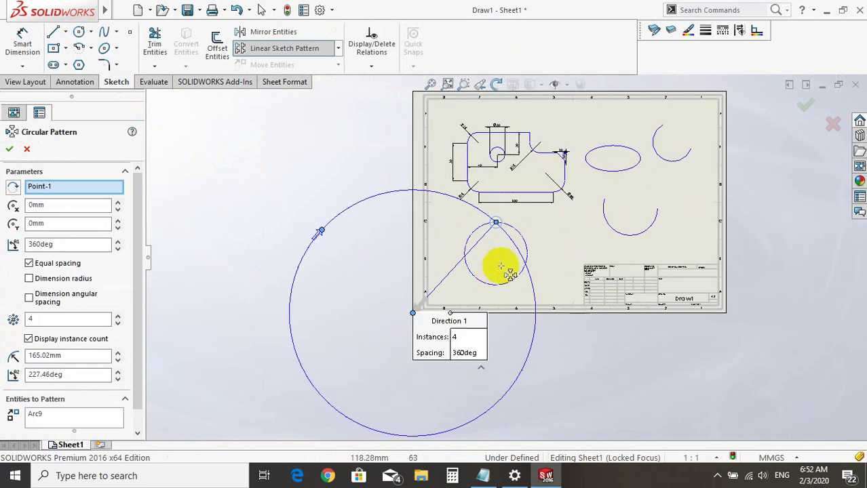
scroll(498, 266, "down", 2)
right_click(117, 194)
left_click(160, 198)
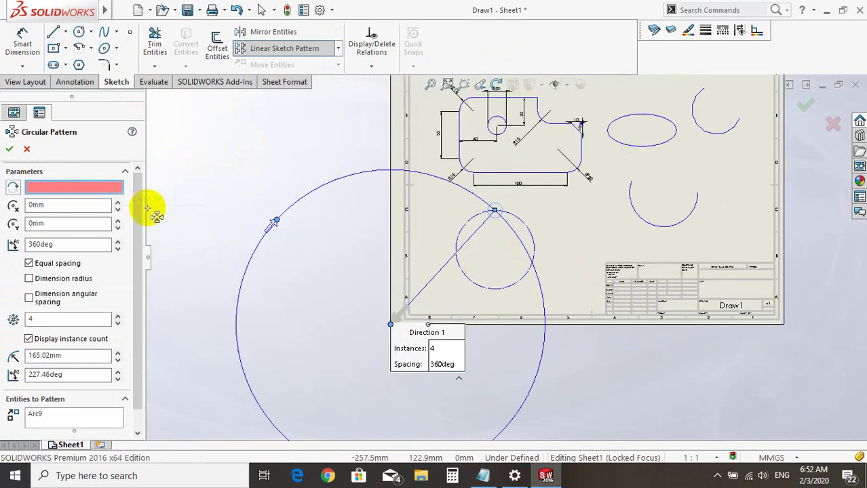
scroll(136, 272, "down", 1)
right_click(67, 398)
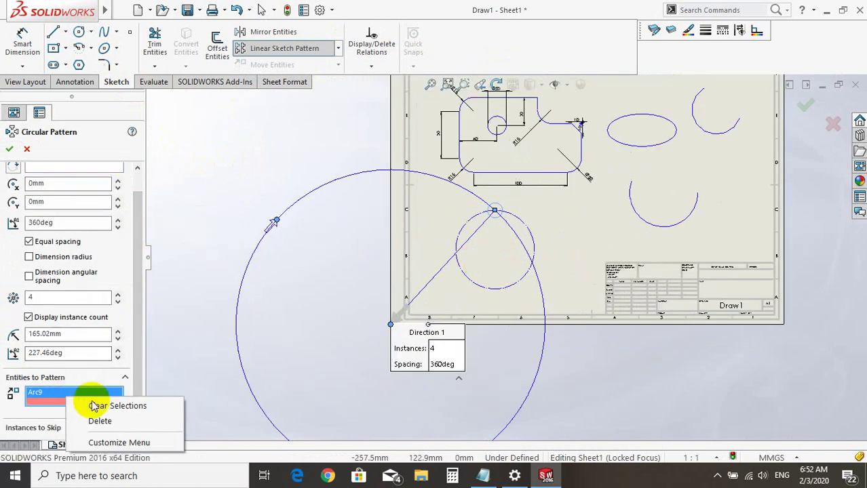
left_click(142, 405)
Step: Set Point-1 as the pattern centre, replacing Arc8 with the small circle (Arc9)
scroll(522, 232, "down", 2)
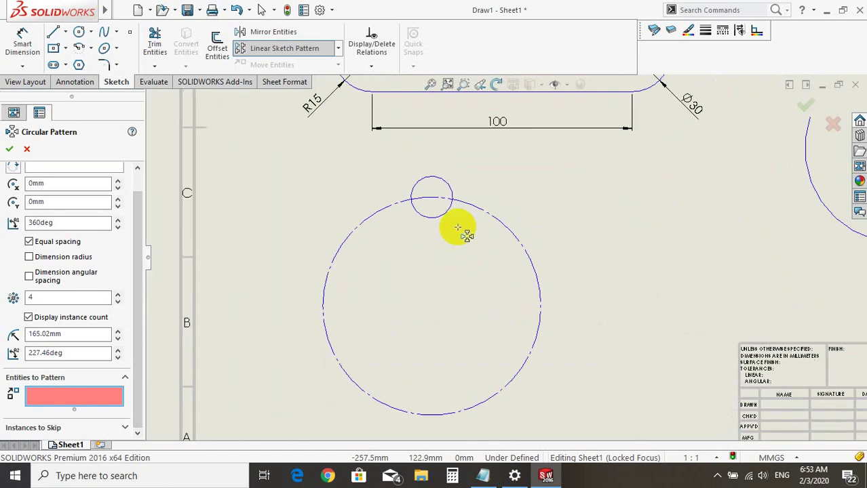
scroll(461, 231, "down", 2)
scroll(461, 204, "up", 3)
scroll(484, 218, "down", 1)
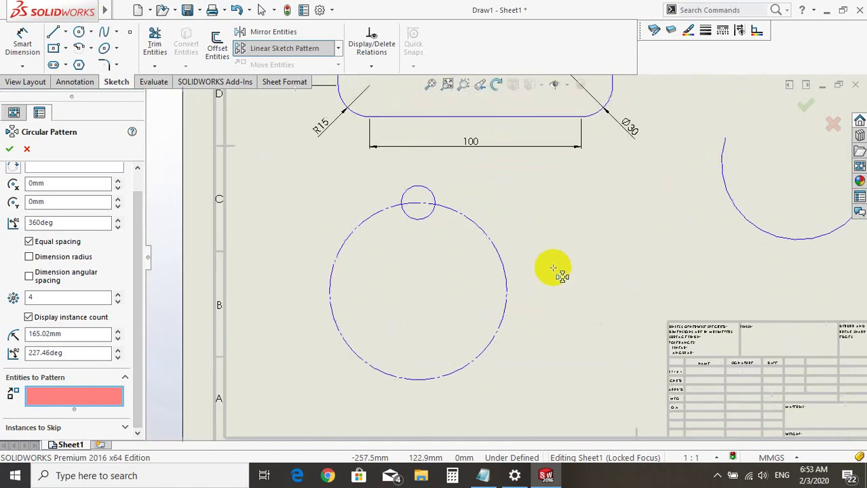
scroll(143, 231, "up", 1)
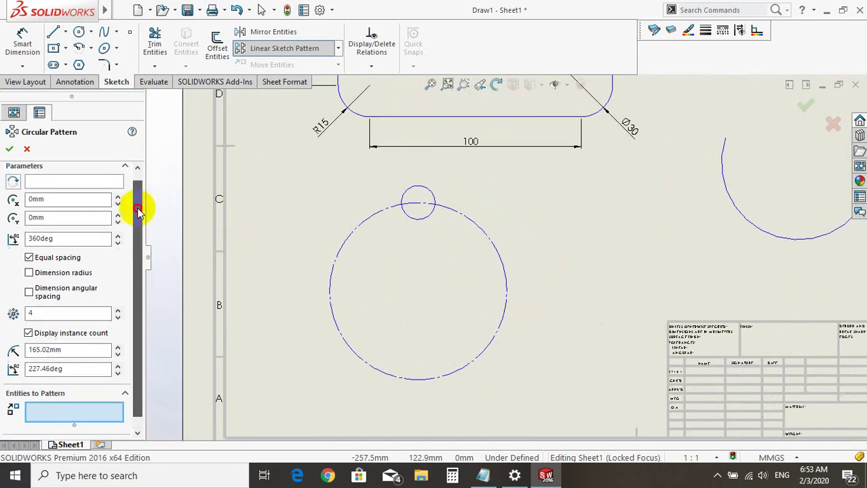
left_click(78, 202)
left_click(96, 190)
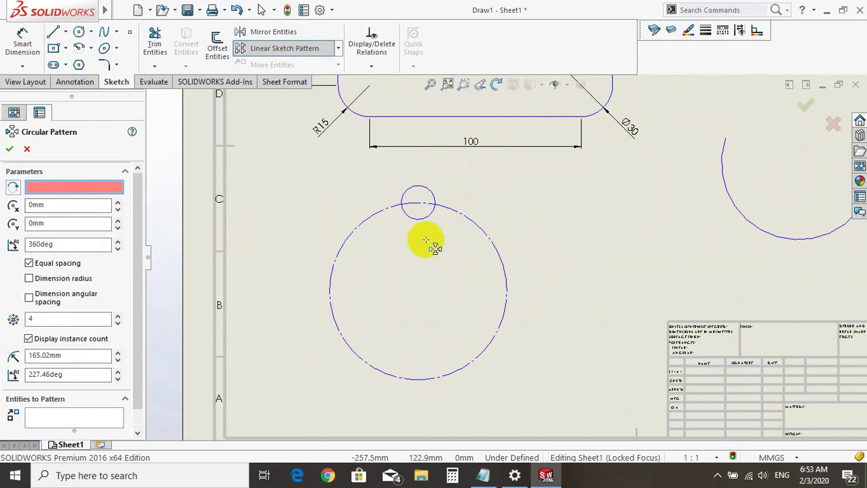
left_click(418, 291)
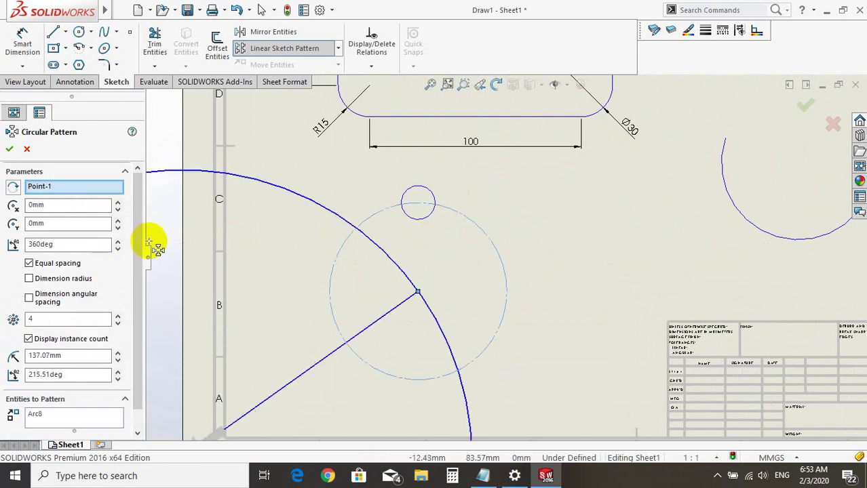
scroll(135, 248, "down", 1)
right_click(83, 401)
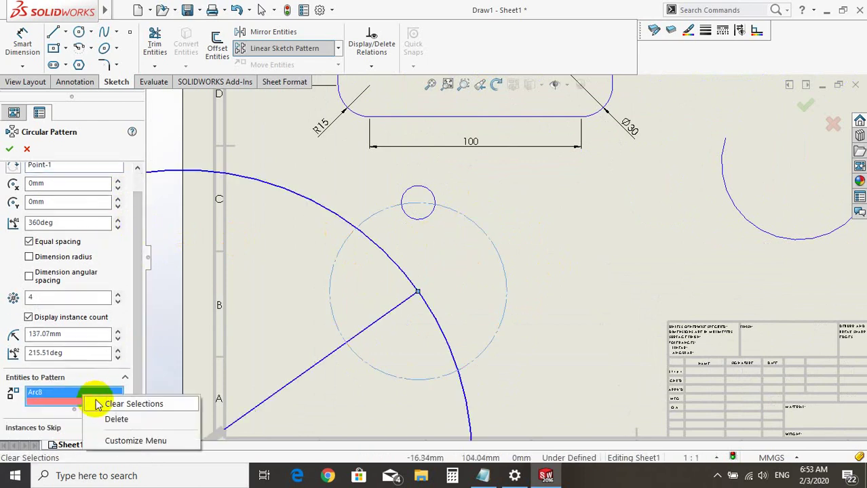
left_click(129, 404)
left_click(426, 194)
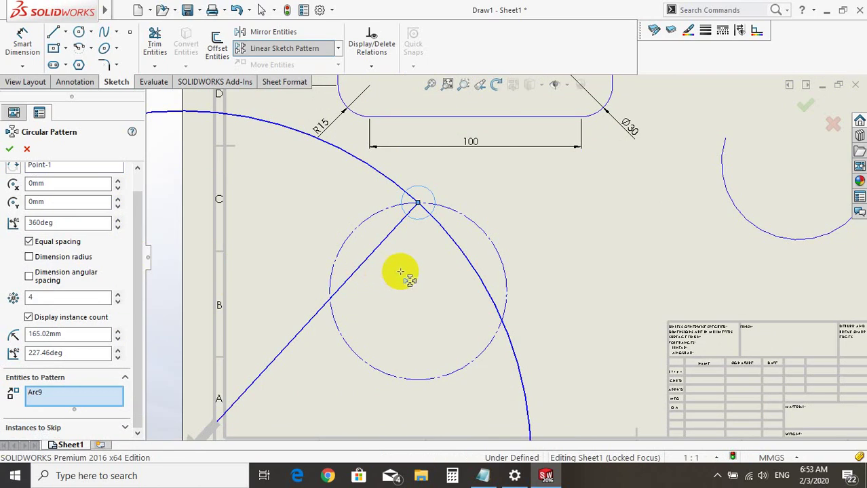
Step: Review the four-copy, 360-degree preview of Arc9 and reactivate the centre point box
scroll(399, 281, "up", 2)
scroll(395, 279, "up", 2)
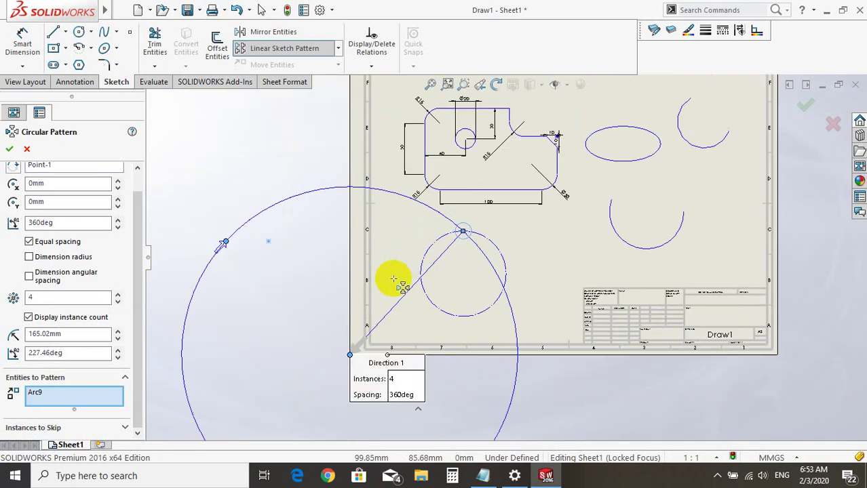
left_click(338, 50)
left_click(340, 52)
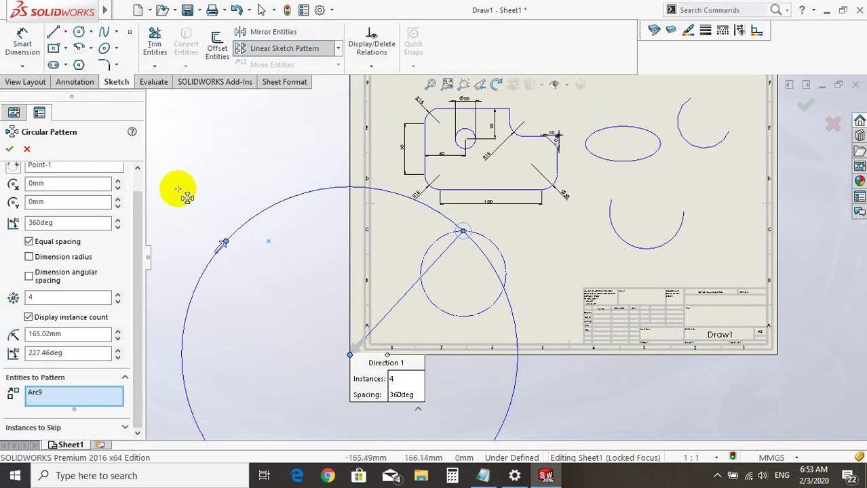
mouse_move(139, 241)
left_mouse_down()
mouse_move(144, 212)
mouse_move(155, 236)
mouse_move(161, 194)
left_mouse_up()
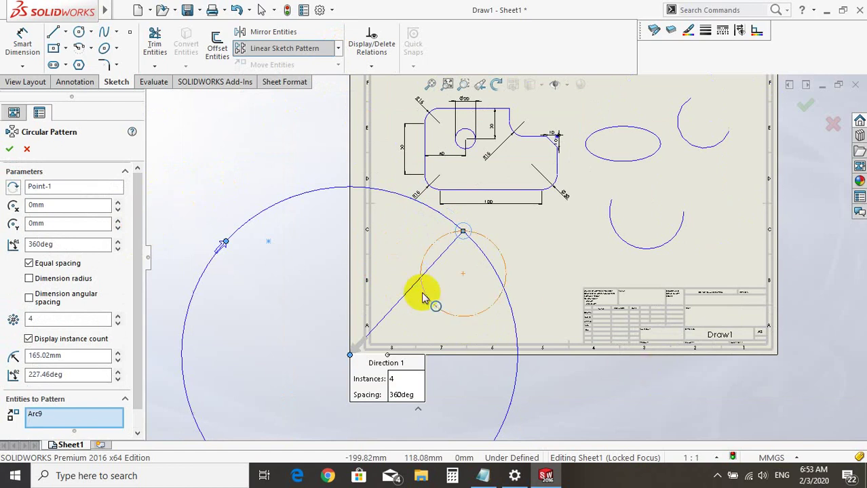
scroll(519, 315, "down", 2)
scroll(525, 299, "down", 2)
scroll(502, 217, "down", 1)
scroll(474, 132, "down", 1)
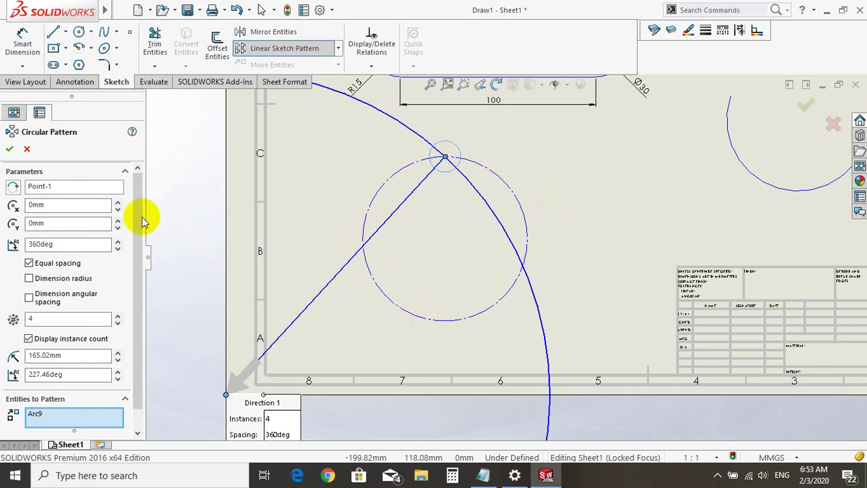
scroll(144, 227, "down", 1)
scroll(142, 217, "up", 1)
left_click(45, 191)
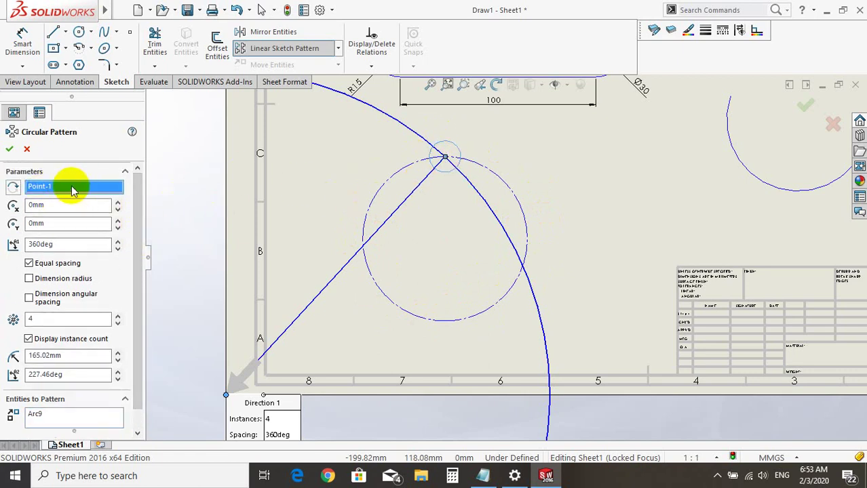
Step: Clear the pattern centre and toggle the large circle in and out of the patterned entities
right_click(78, 187)
left_click(98, 194)
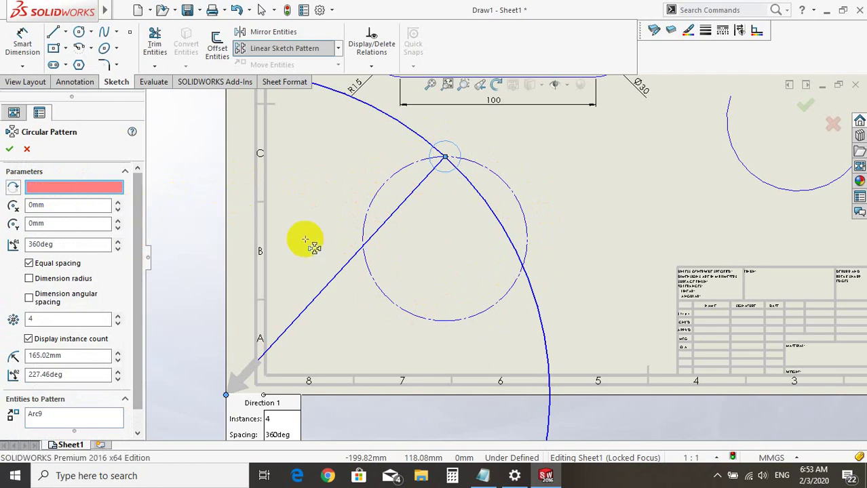
left_click(372, 278)
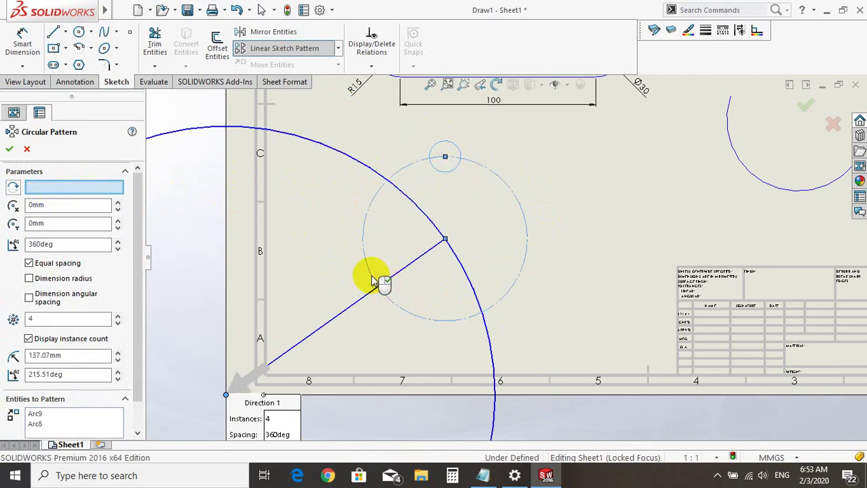
left_click(372, 279)
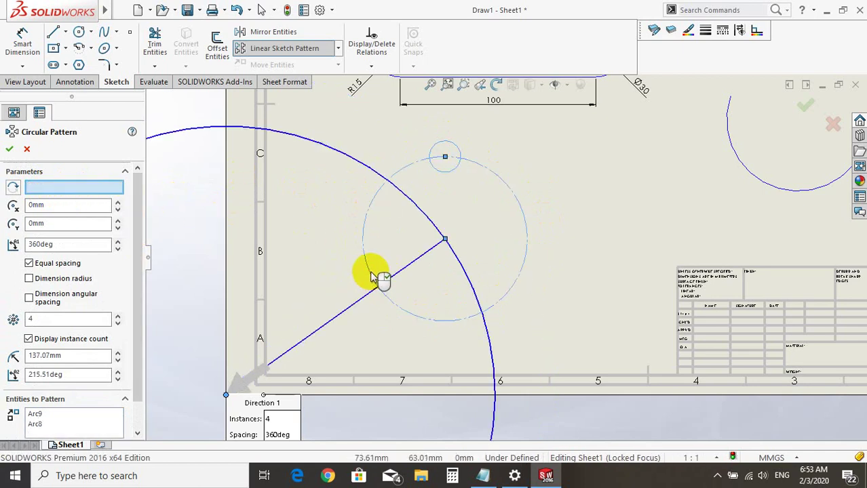
left_click(372, 278)
left_click(371, 274)
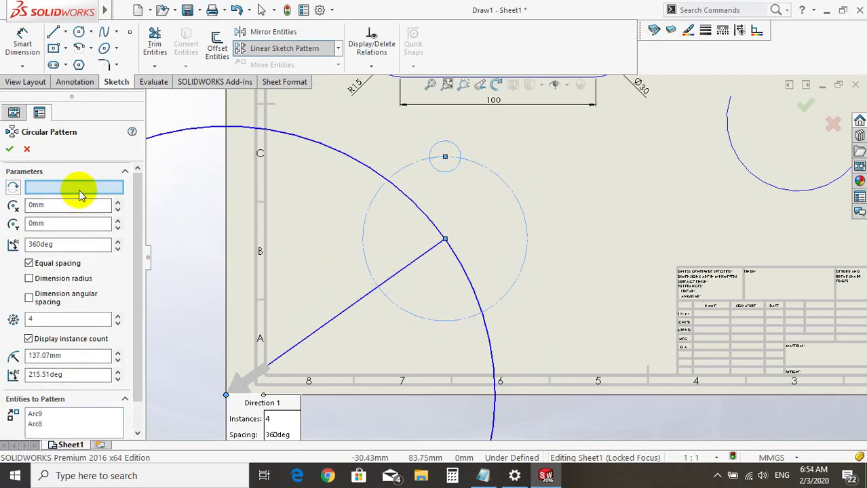
left_click(15, 187)
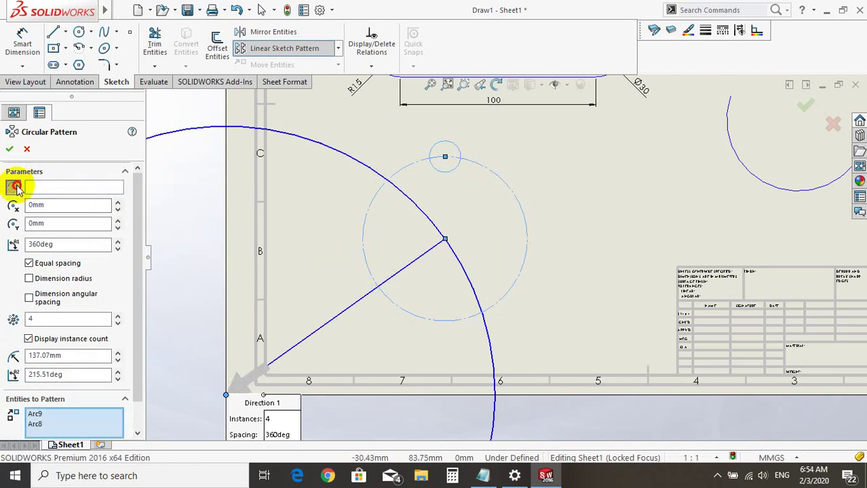
left_click(59, 189)
right_click(59, 188)
left_click(108, 189)
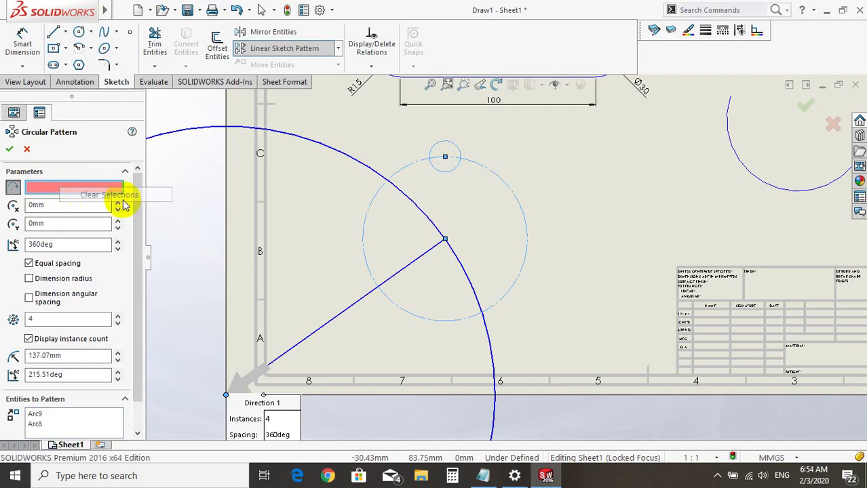
left_click(365, 237)
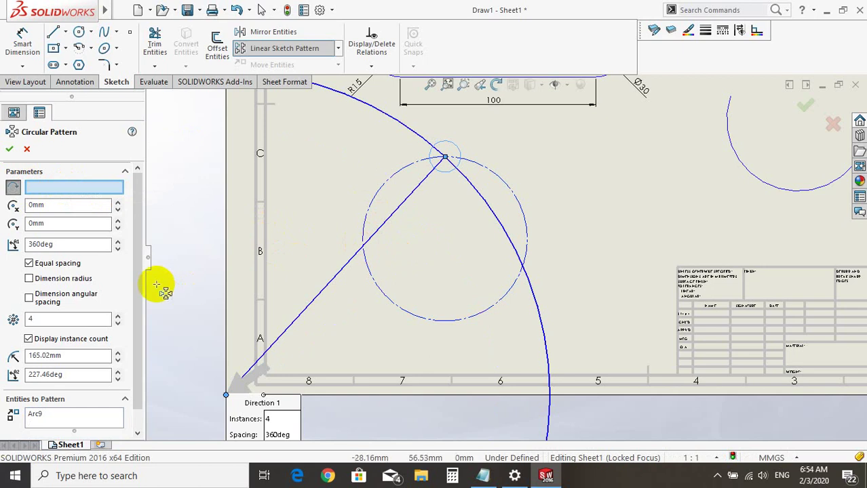
Step: Cancel the circular pattern so no copies of the small circle are made
scroll(324, 270, "up", 1)
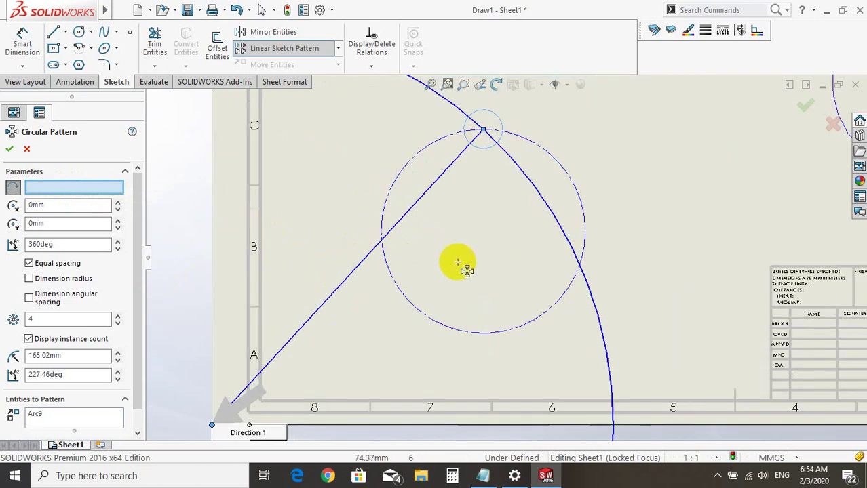
scroll(468, 264, "up", 1)
scroll(480, 256, "down", 2)
scroll(480, 257, "down", 1)
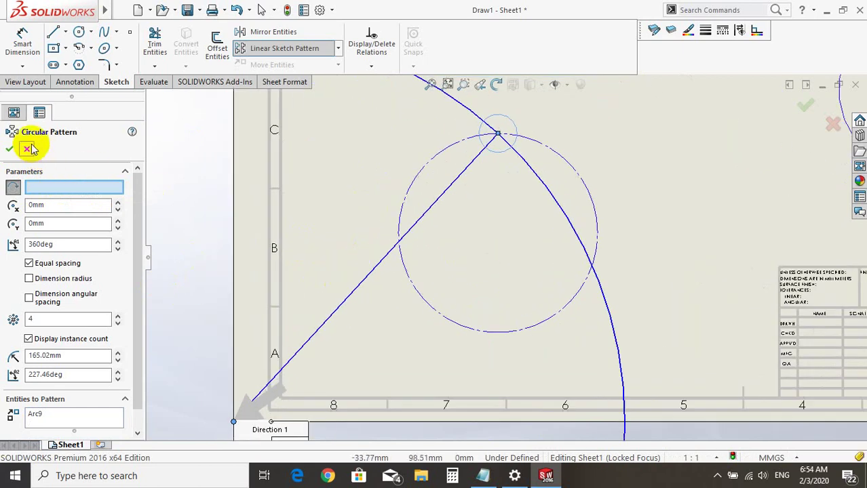
left_click(28, 149)
Step: Delete the large dash-dot circle surrounding the small circle
scroll(448, 254, "up", 3)
scroll(596, 248, "down", 2)
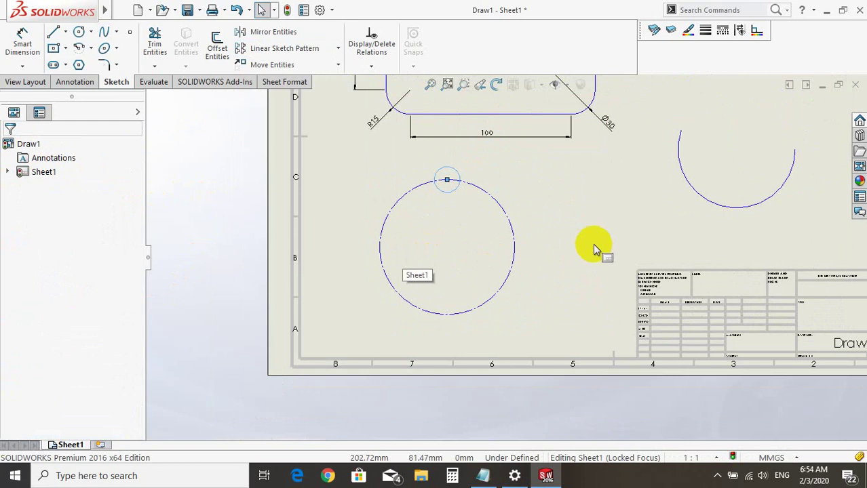
left_click(509, 216)
key("Delete")
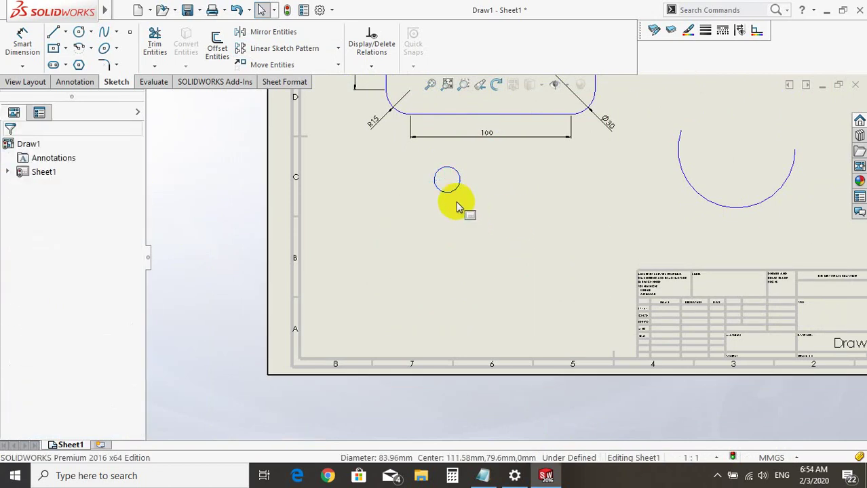
Step: Start a new circular sketch pattern with the small circle selected
left_click(338, 49)
left_click(307, 79)
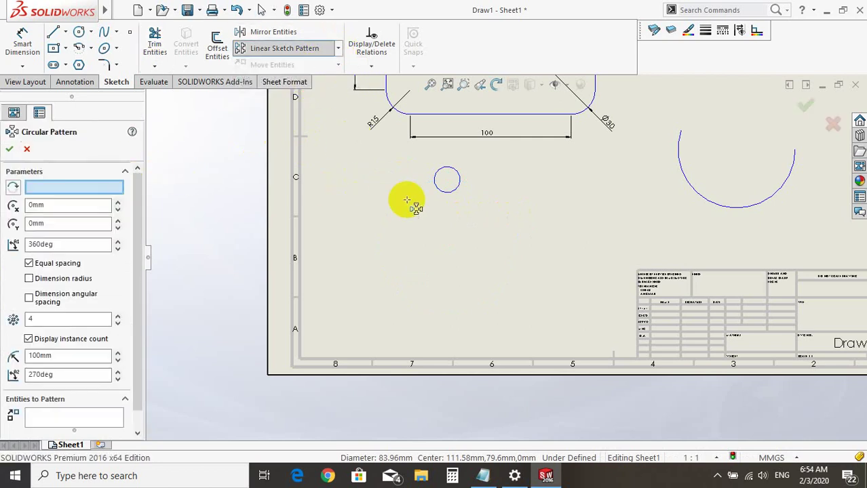
left_click(473, 233)
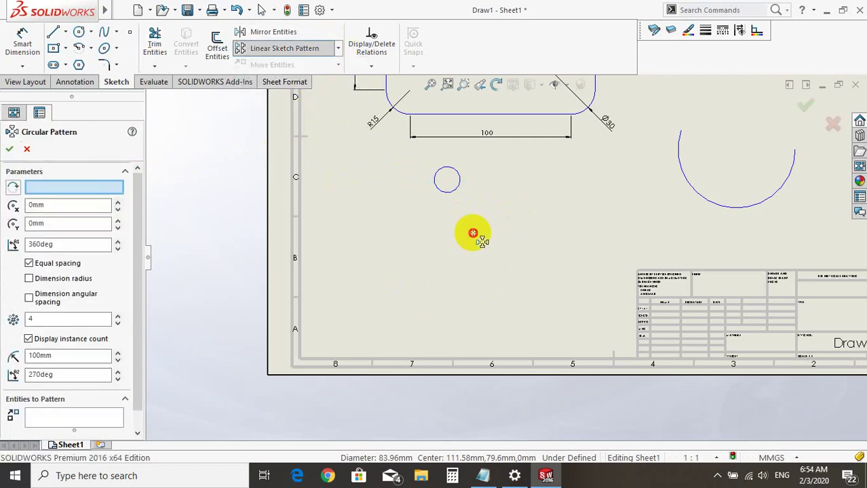
left_click(460, 182)
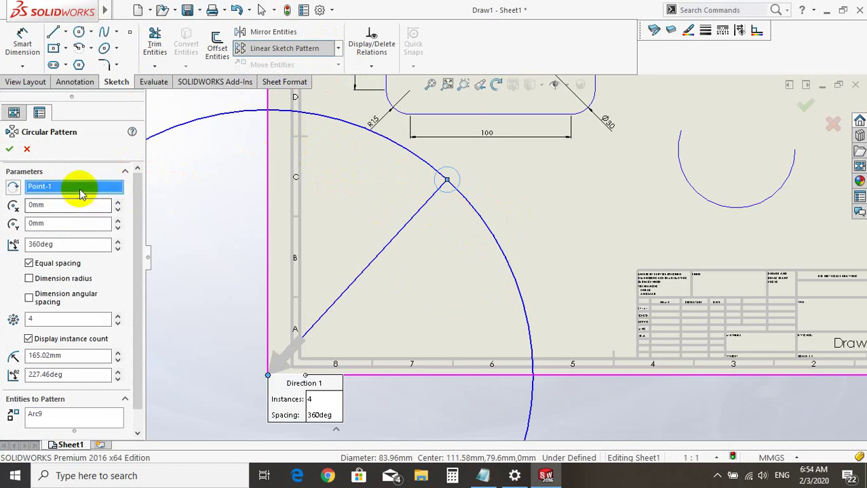
Step: Clear both the pattern centre point and the entities to pattern
right_click(80, 191)
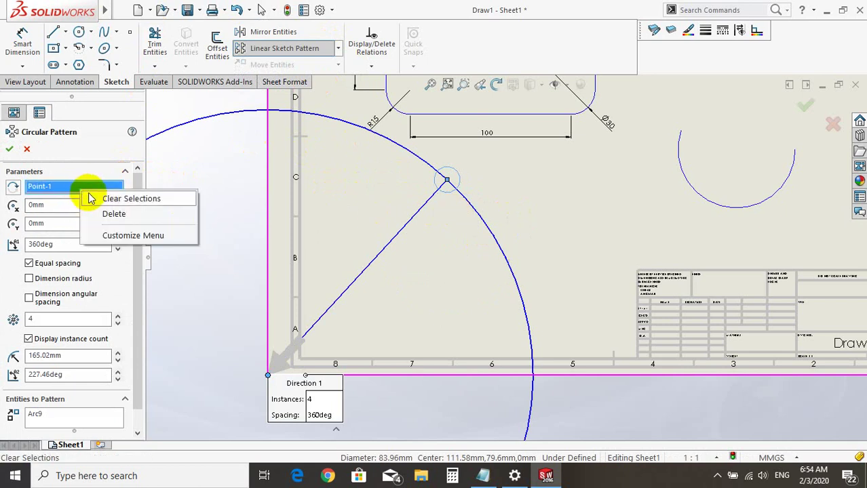
left_click(123, 198)
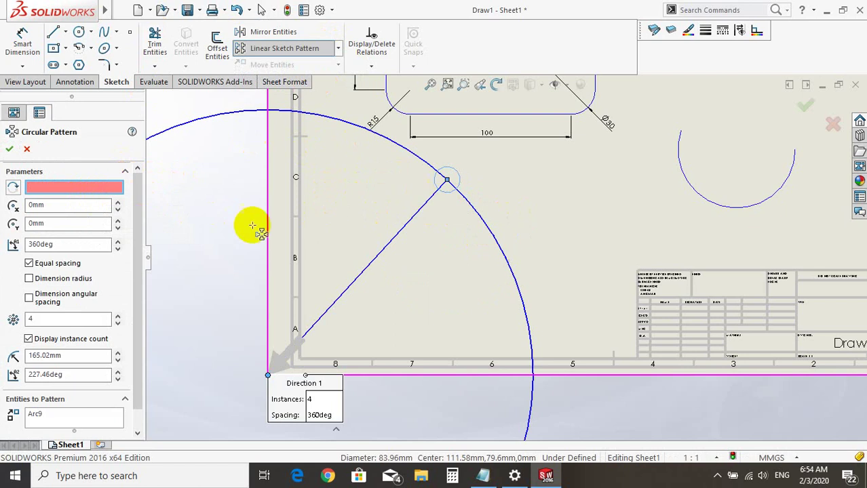
left_click(139, 253)
left_click_drag(138, 252, 145, 299)
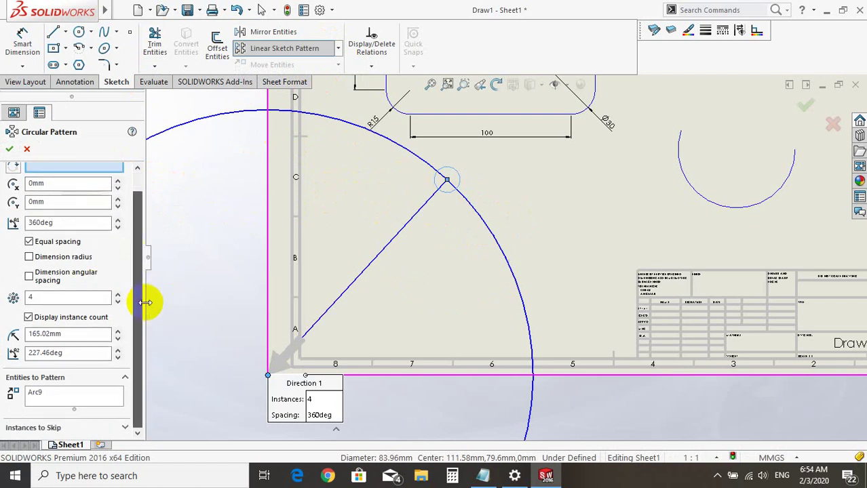
right_click(55, 404)
left_click(71, 412)
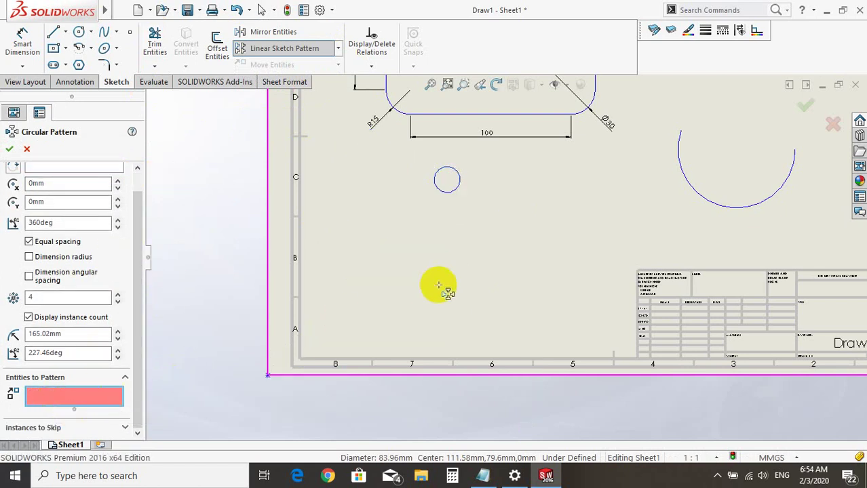
scroll(439, 285, "up", 5)
scroll(554, 251, "up", 4)
scroll(555, 248, "down", 3)
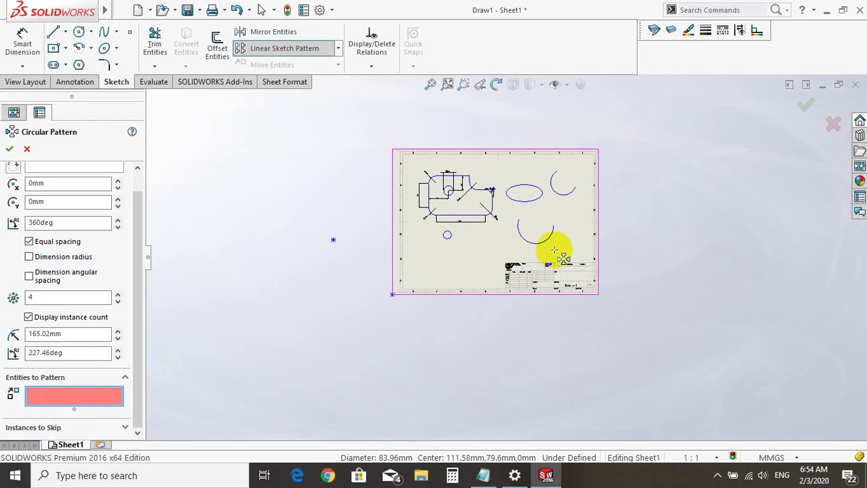
scroll(490, 217, "down", 2)
scroll(491, 217, "down", 1)
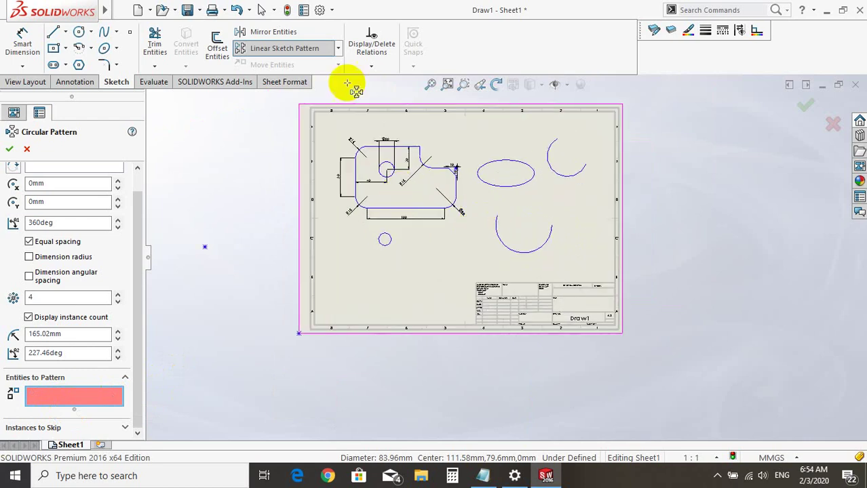
Step: Switch to a linear sketch pattern and activate its Entities to Pattern box
left_click(329, 49)
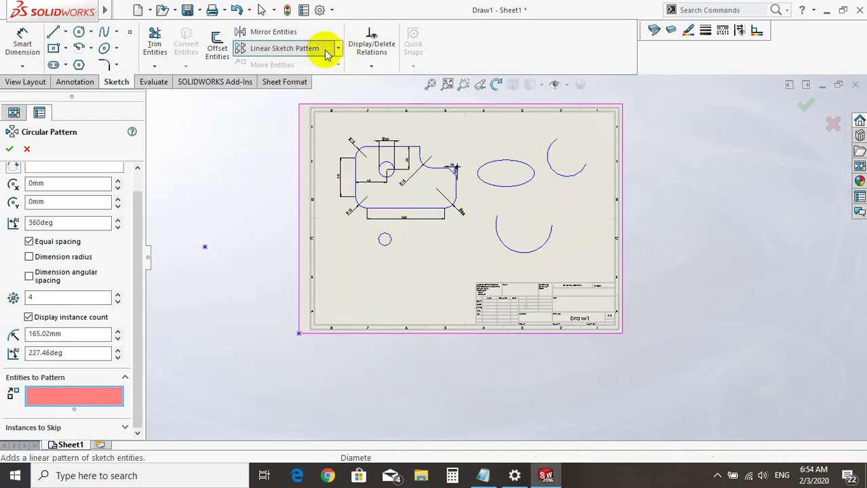
left_click(338, 48)
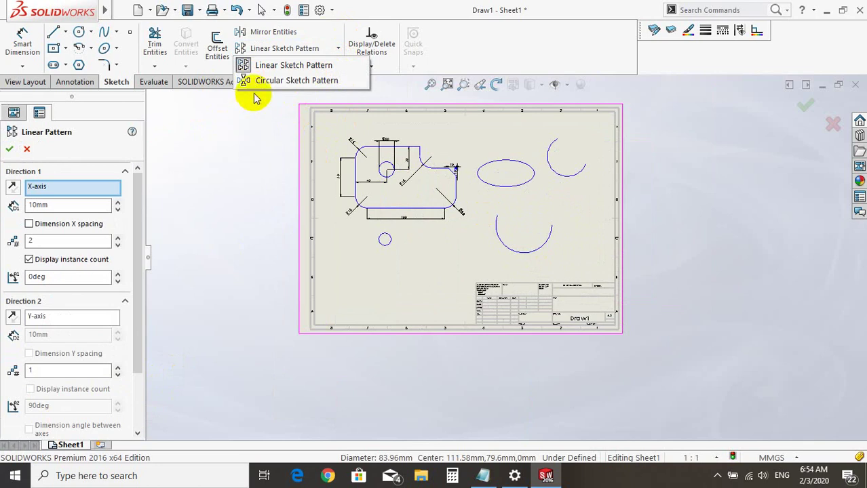
left_click(257, 65)
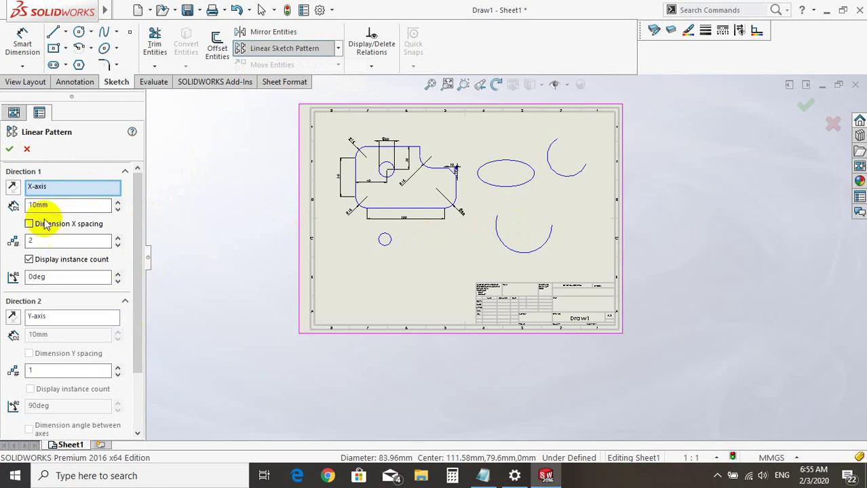
scroll(390, 237, "down", 2)
scroll(288, 302, "down", 2)
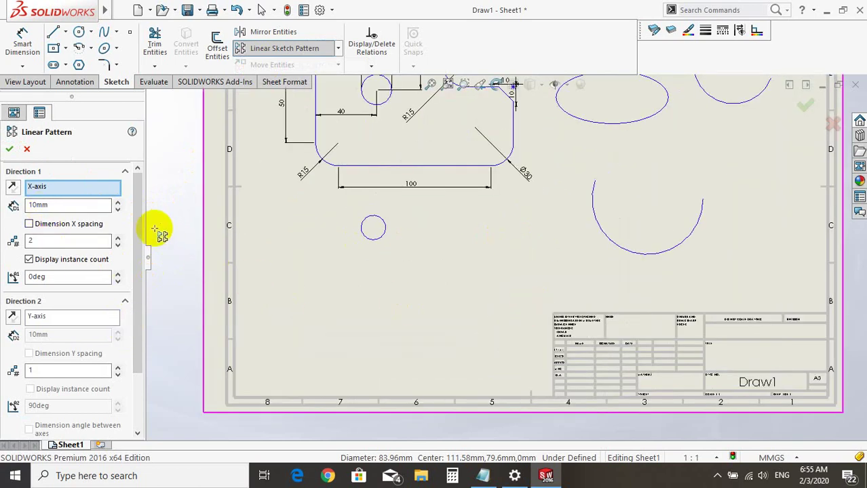
scroll(122, 325, "down", 3)
left_click(91, 392)
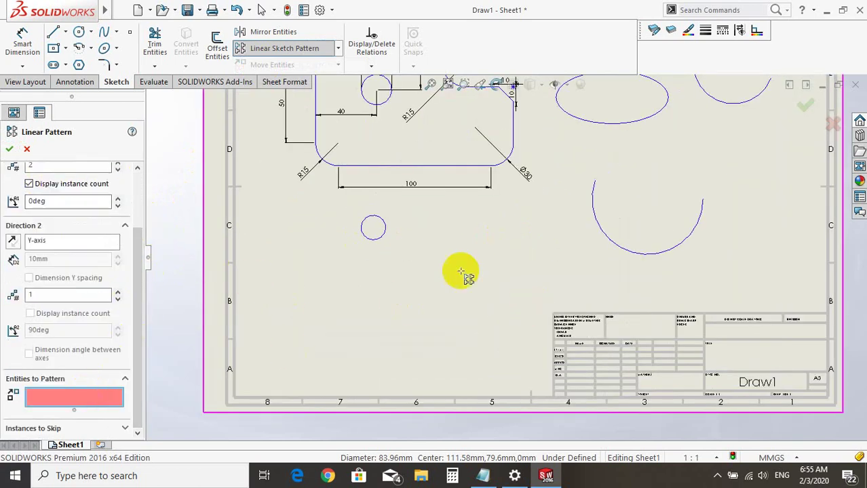
scroll(498, 251, "up", 2)
scroll(497, 251, "down", 2)
scroll(497, 252, "down", 1)
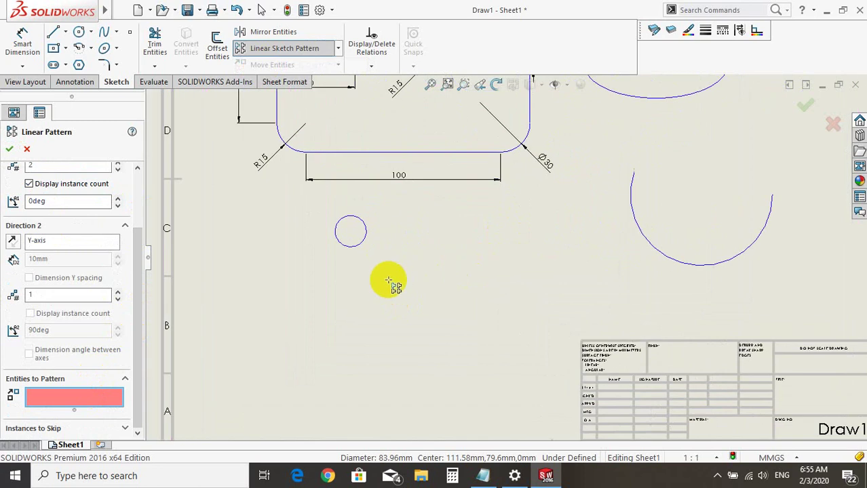
Step: Pattern the small circle 5 times 20mm apart along X and 10 times 10mm apart downward
left_click(363, 226)
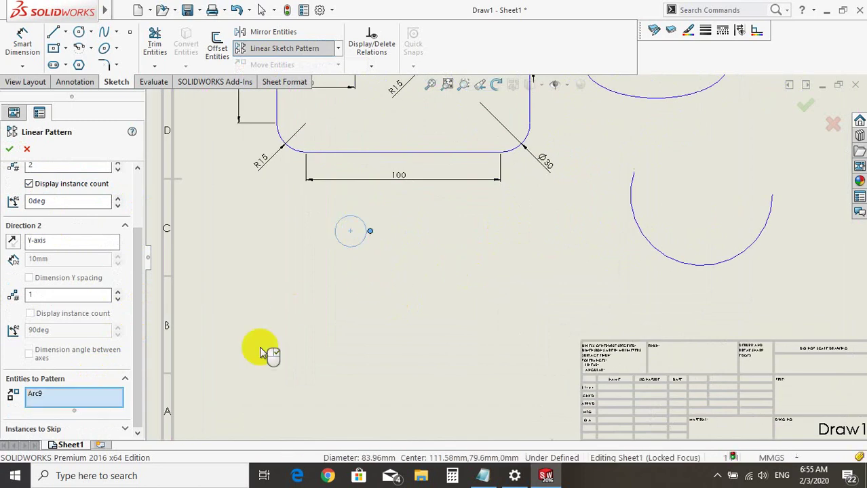
left_click_drag(138, 299, 149, 226)
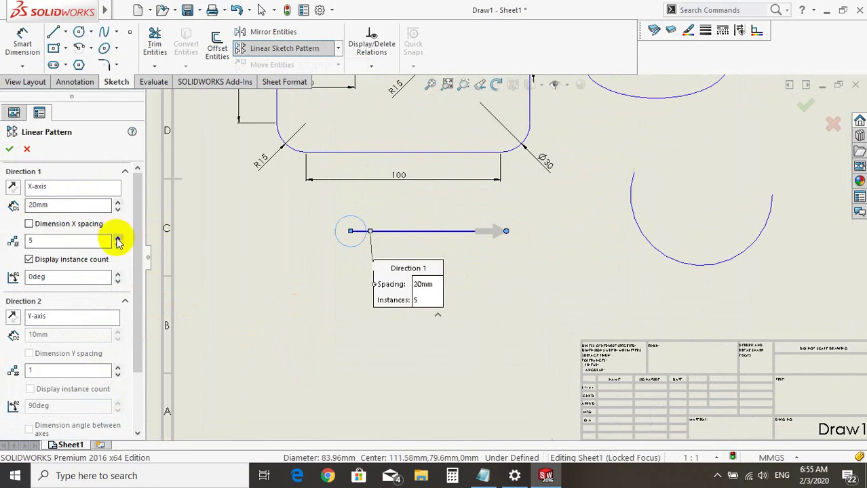
scroll(139, 340, "down", 2)
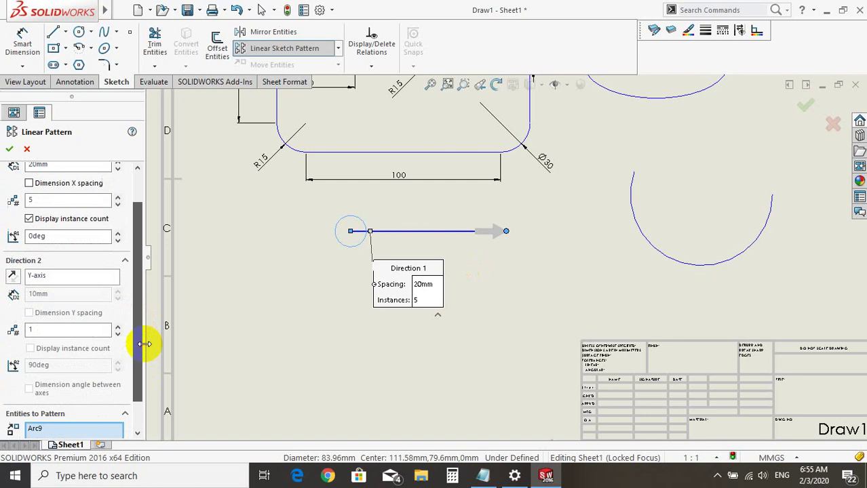
left_click(10, 277)
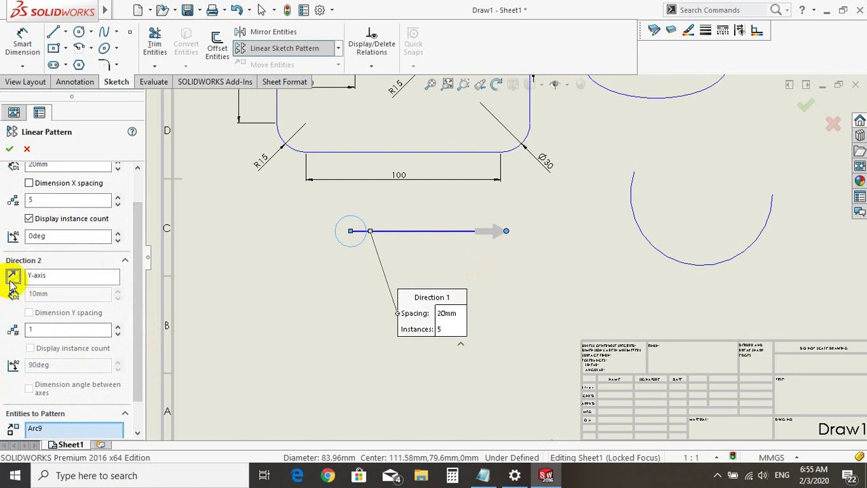
left_click(46, 275)
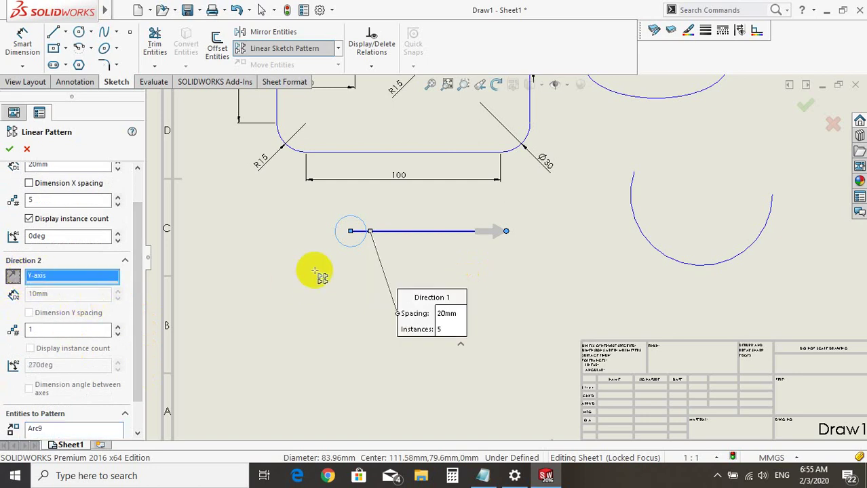
scroll(141, 304, "down", 1)
scroll(132, 319, "down", 2)
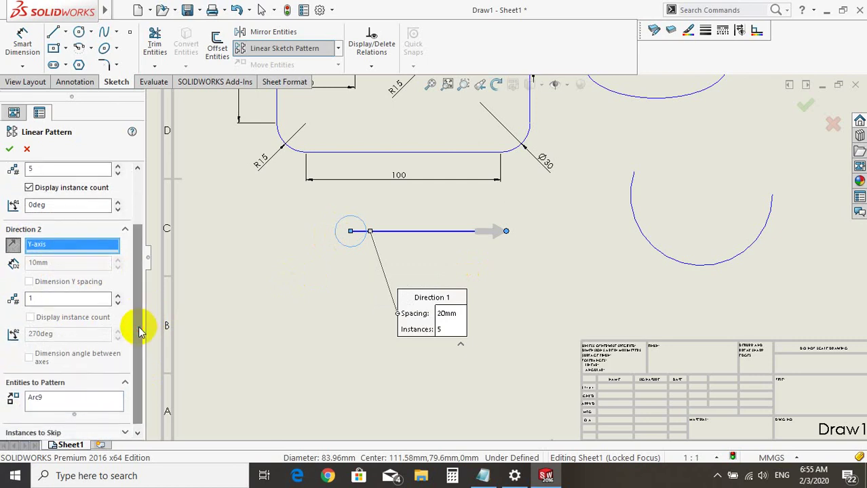
left_click(118, 295)
left_click(118, 296)
type("0")
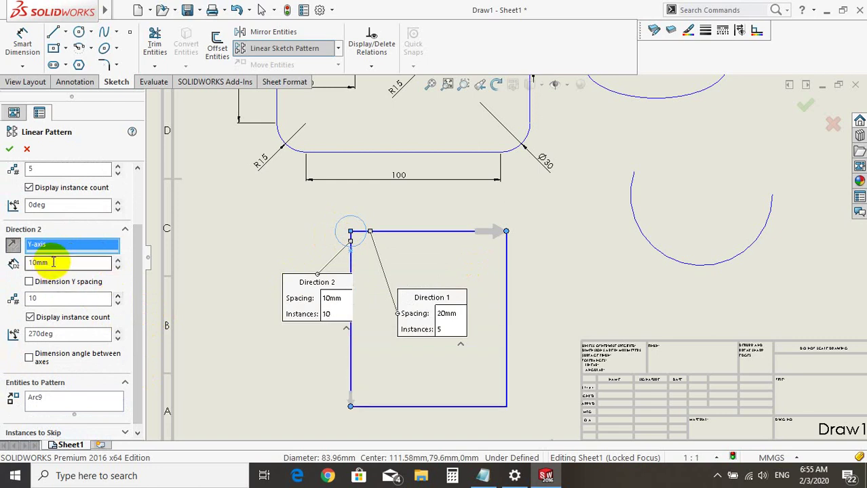
scroll(141, 224, "up", 1)
scroll(141, 213, "up", 2)
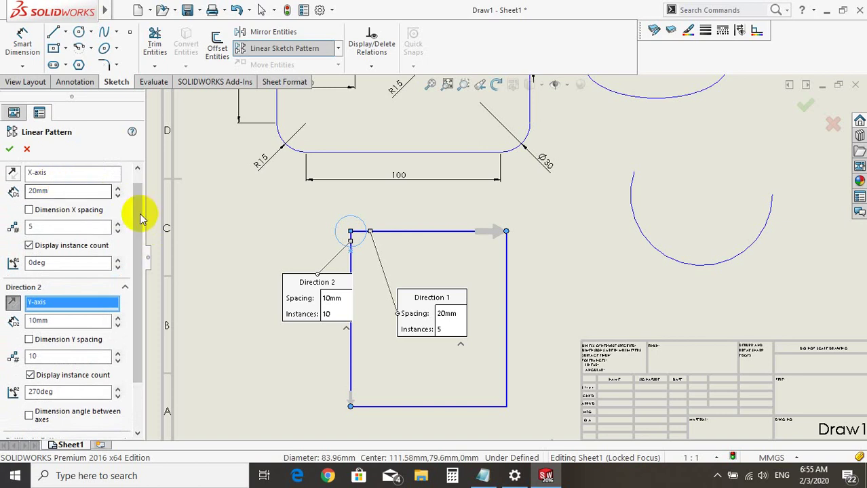
scroll(141, 217, "down", 3)
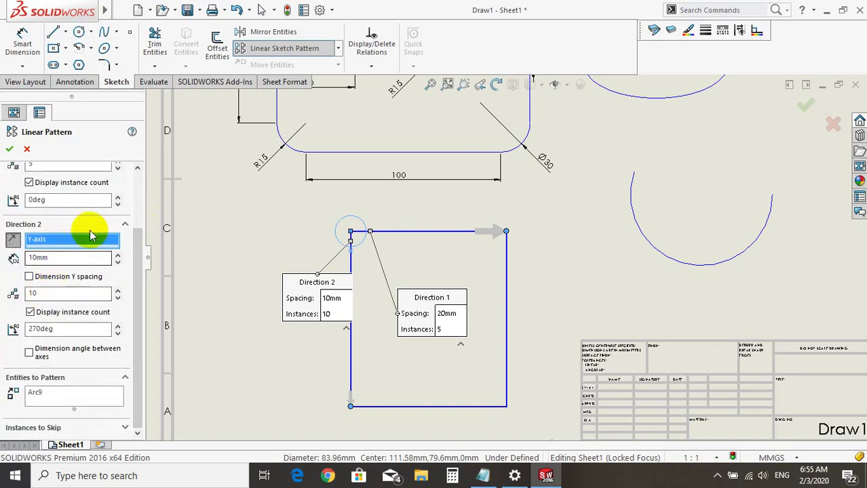
left_click(137, 290)
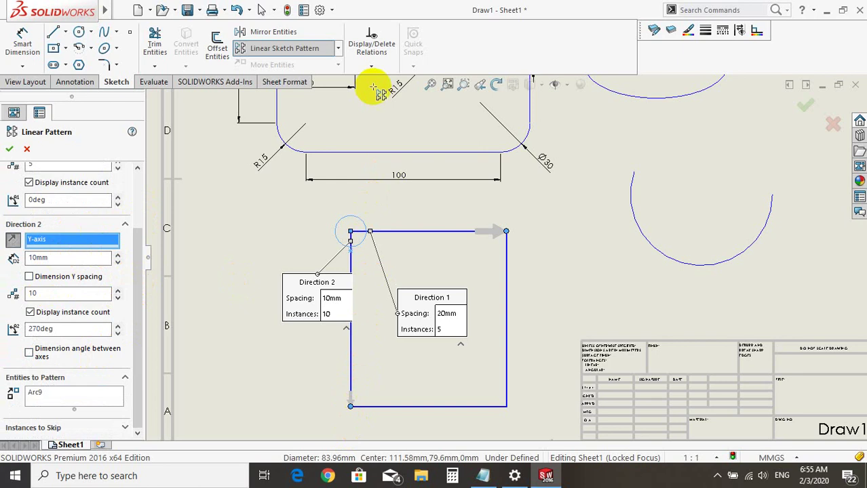
Step: Apply the 5 × 10 circle grid and trim overlaps between the top three left-column circles
left_click(12, 150)
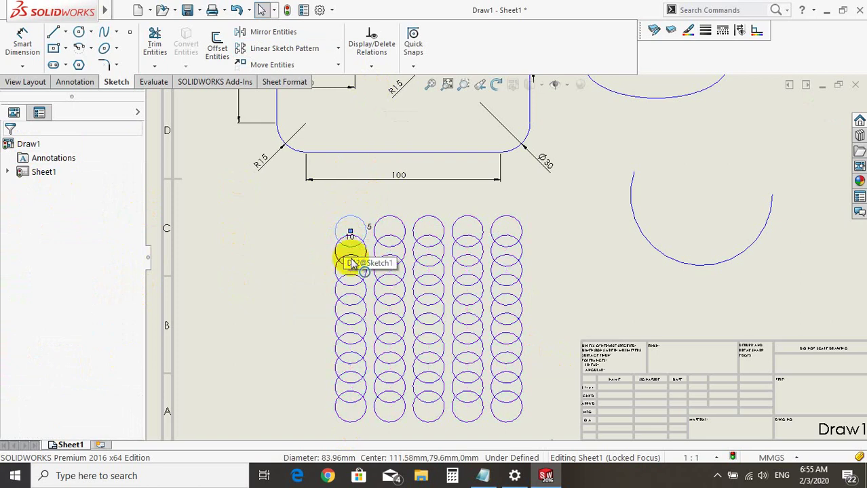
mouse_move(350, 232)
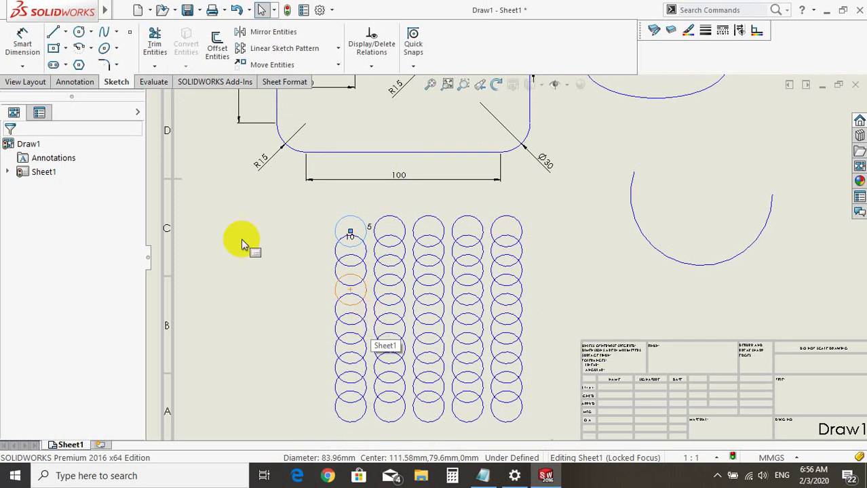
left_click(155, 42)
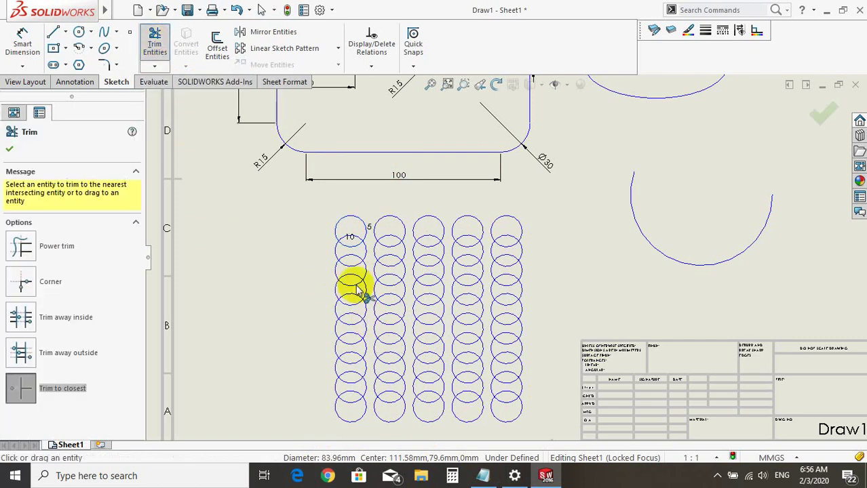
scroll(352, 287, "down", 3)
scroll(407, 256, "down", 2)
left_click(393, 220)
left_click(396, 199)
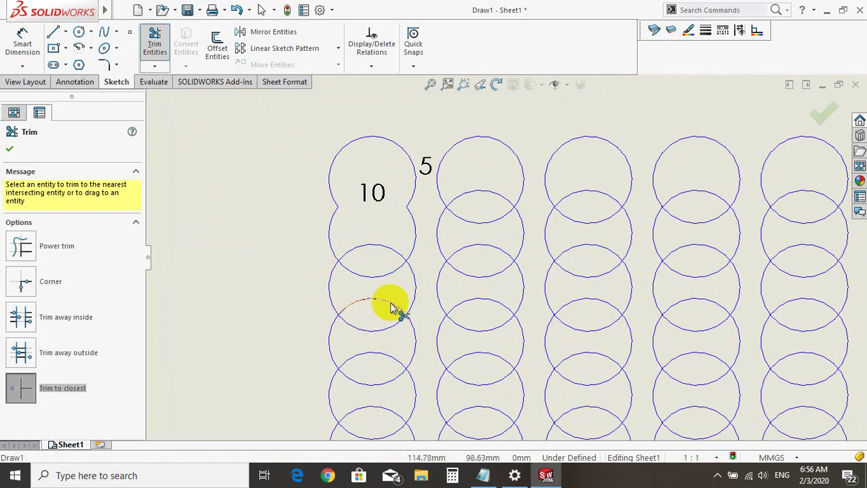
left_click(387, 247)
left_click(365, 276)
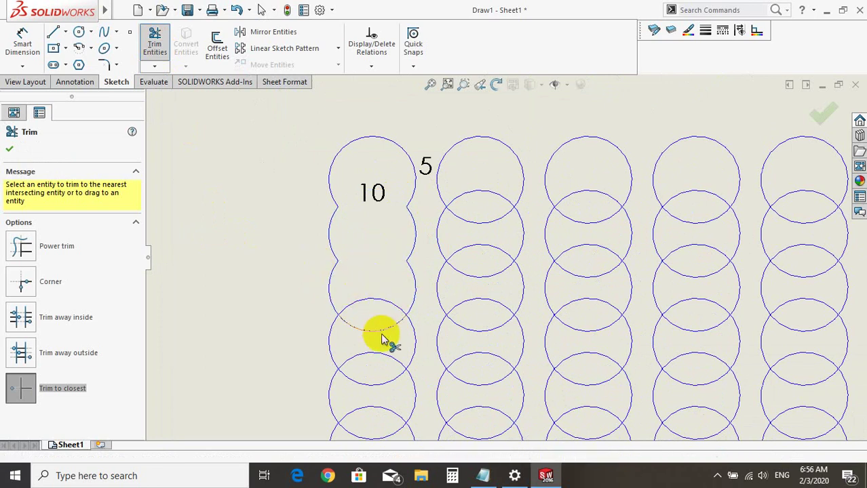
Step: Trim the remaining inner arcs down the left column into one scalloped outline
left_click(381, 313)
left_click(385, 307)
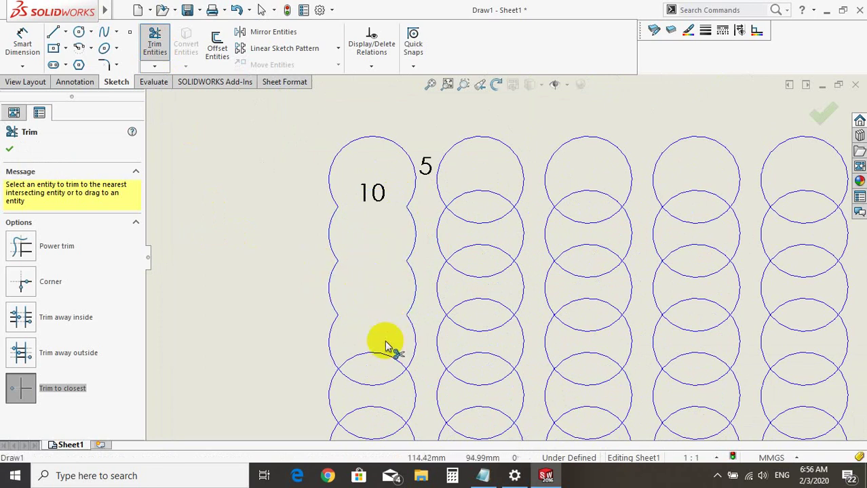
left_click(384, 387)
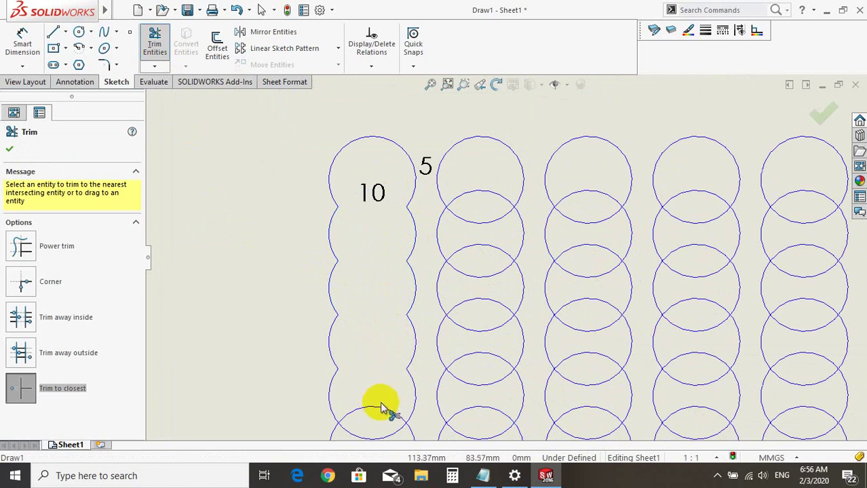
key("z")
scroll(480, 351, "up", 5)
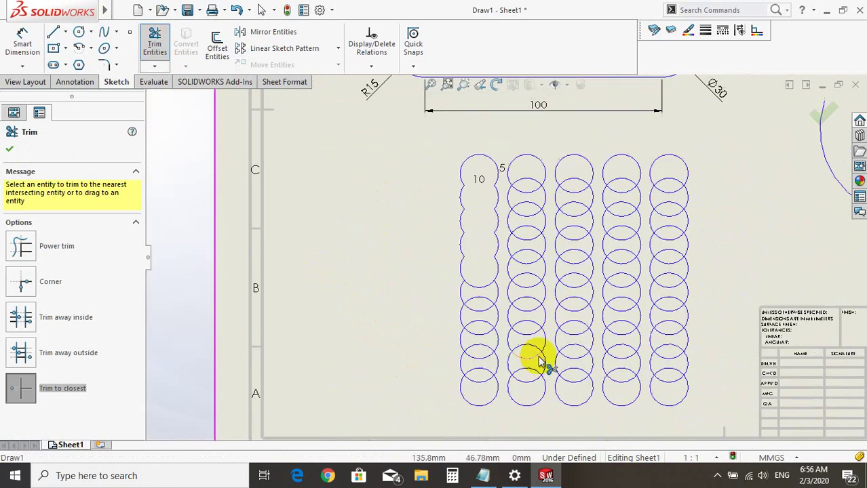
scroll(465, 249, "down", 3)
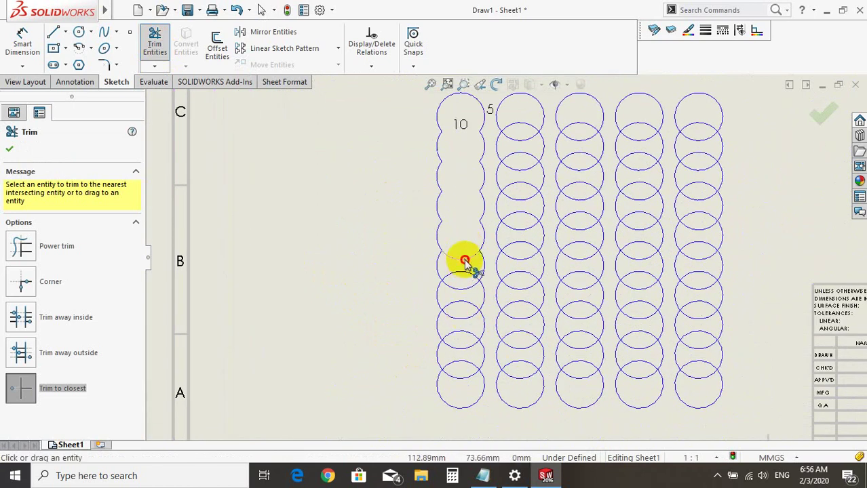
left_click(465, 260)
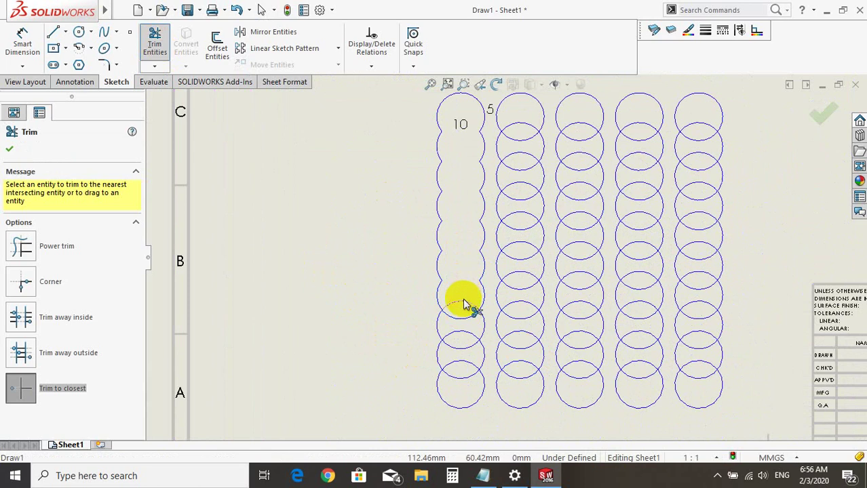
left_click_drag(464, 305, 461, 377)
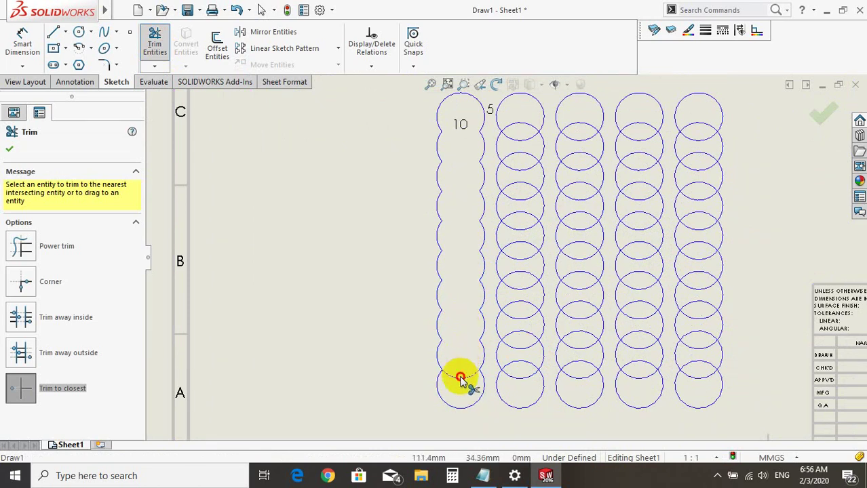
scroll(551, 277, "up", 3)
scroll(577, 271, "down", 2)
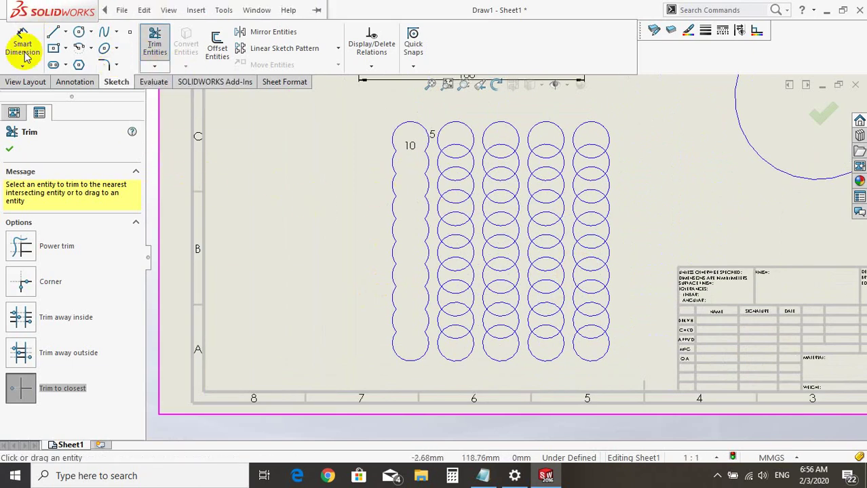
mouse_move(53, 9)
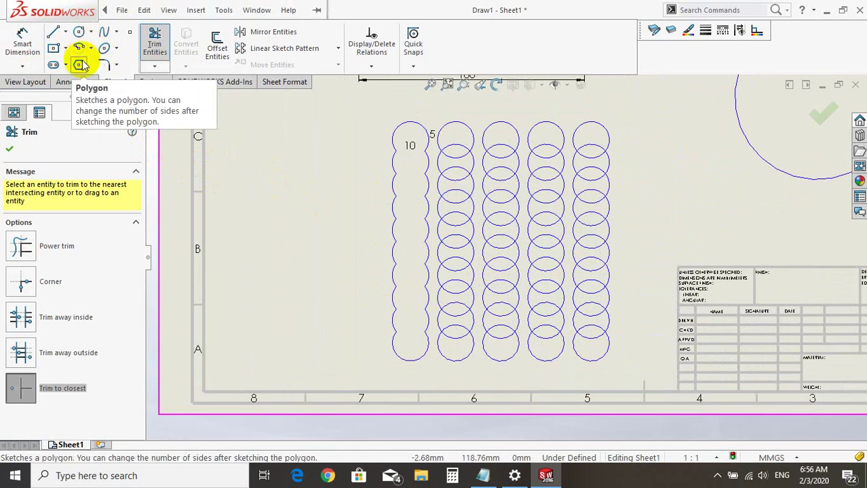
Step: Draw a polygon inscribed in a circle to the left of the circle grid
left_click(79, 65)
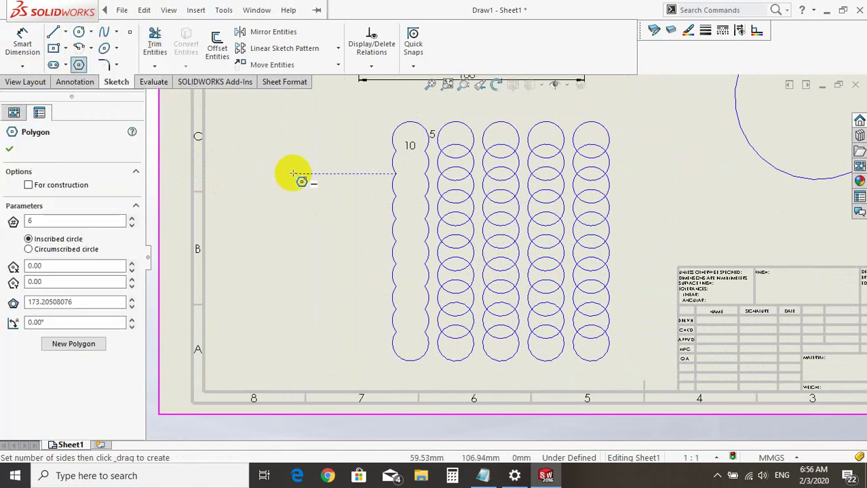
left_click_drag(292, 174, 325, 148)
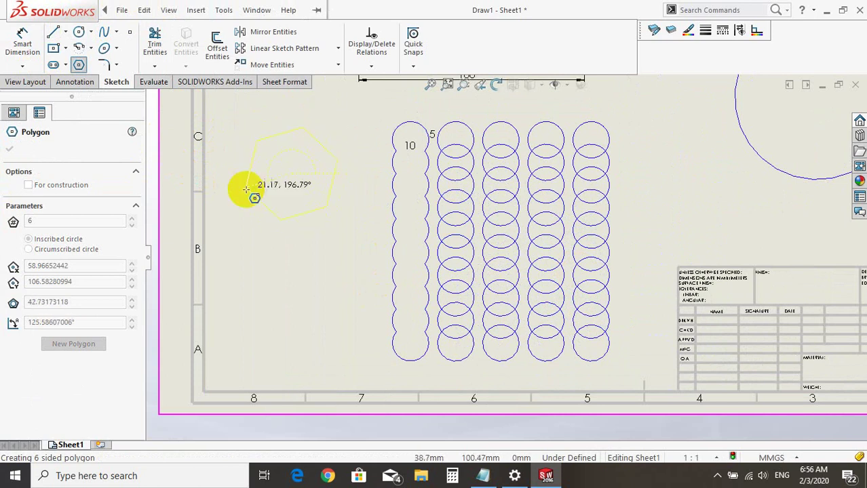
left_click(292, 227)
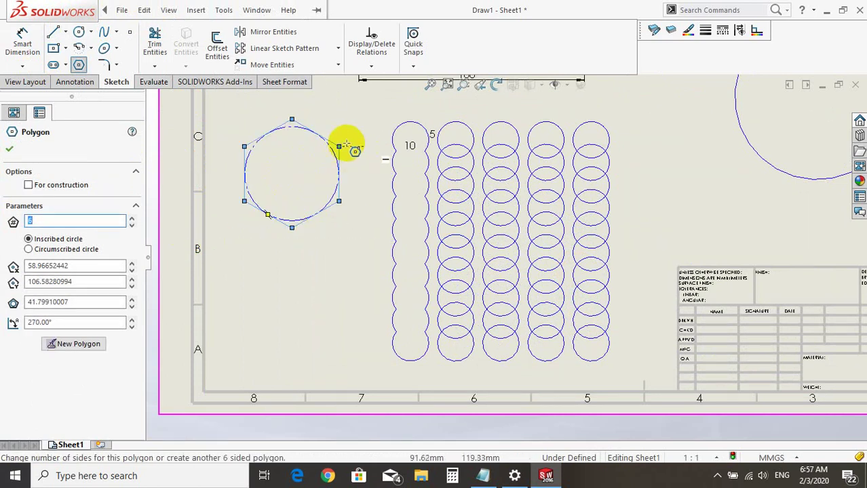
left_click(295, 140)
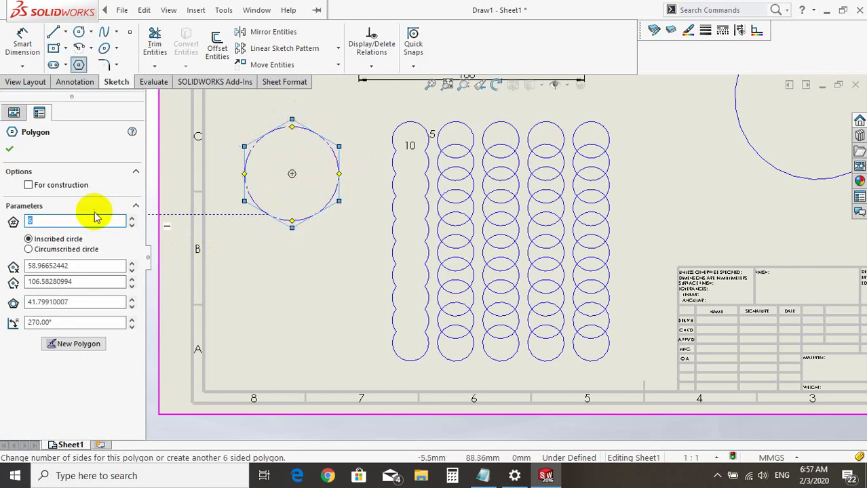
Step: Raise the polygon's number of sides to 22
left_click(133, 217)
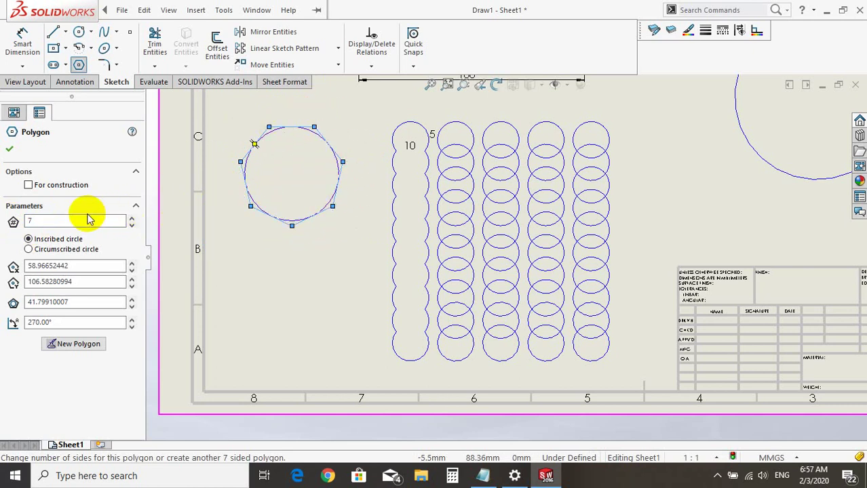
left_click(132, 217)
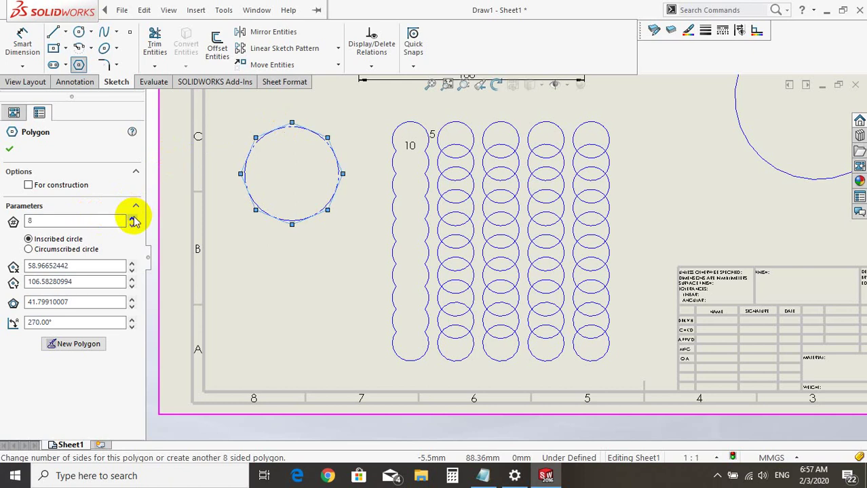
left_click(133, 216)
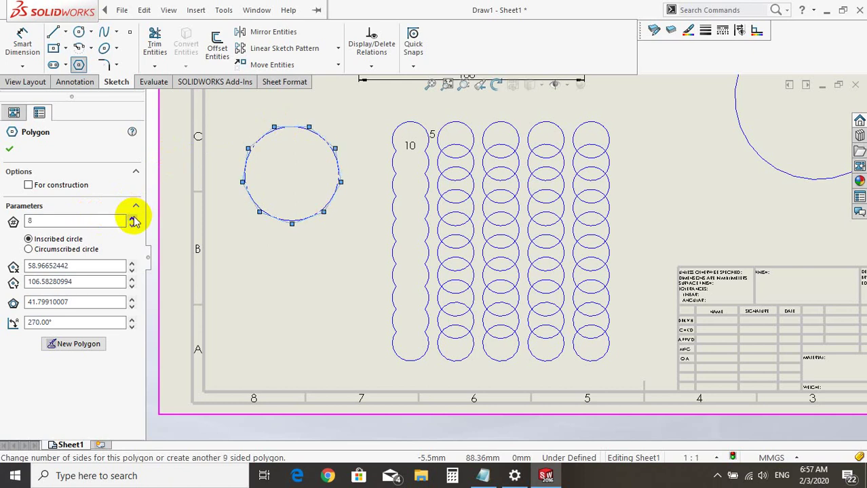
left_click(133, 217)
left_click(133, 217)
left_click(133, 217)
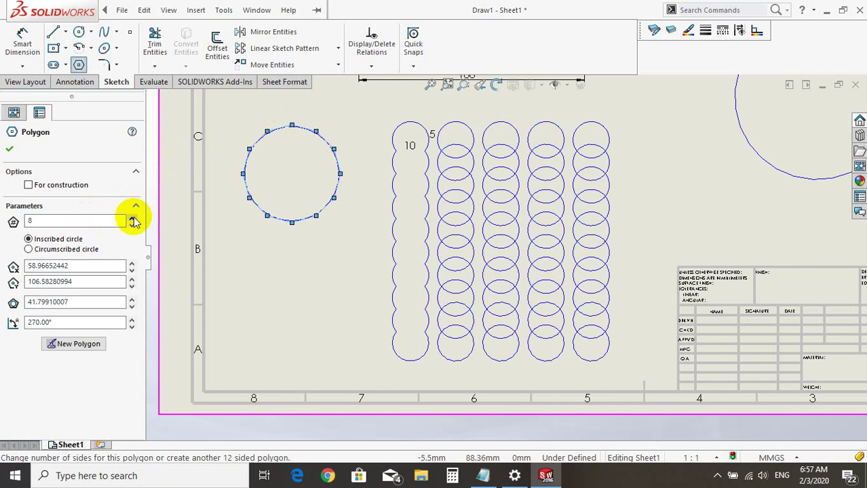
left_click(133, 218)
left_click(133, 217)
left_click(133, 217)
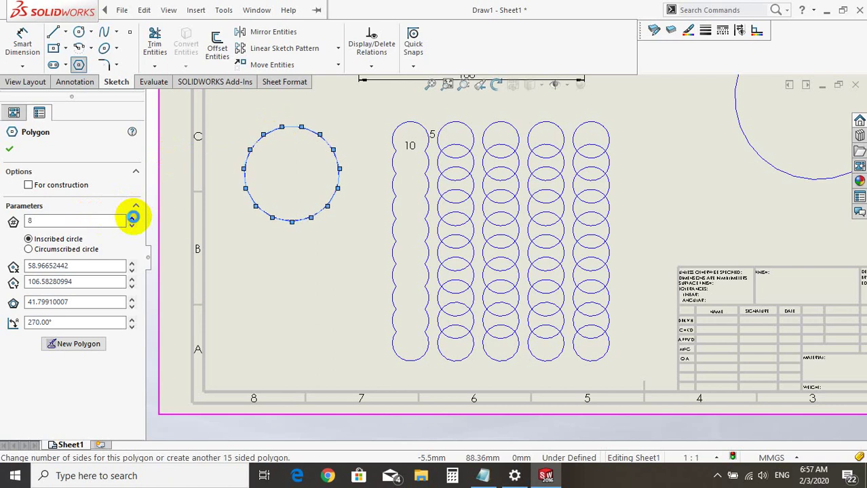
left_click(133, 217)
left_click(133, 217)
left_click(133, 218)
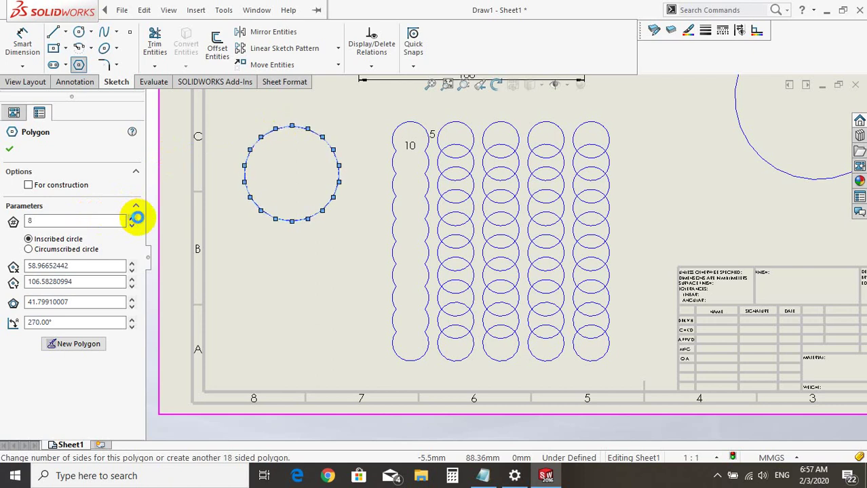
left_click(133, 217)
left_click(133, 217)
left_click(133, 217)
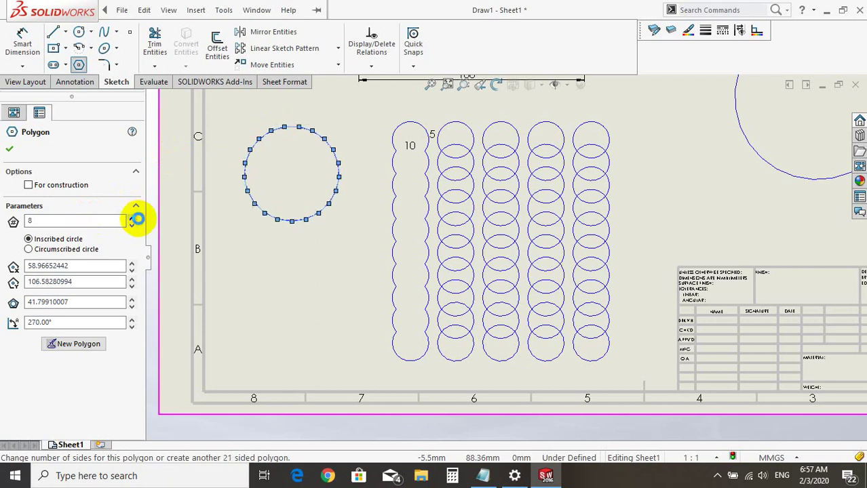
left_click(133, 217)
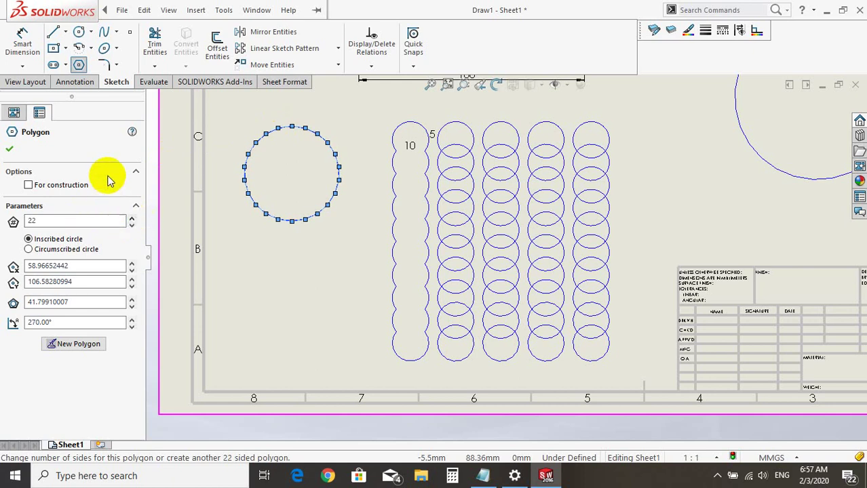
Step: Accept the 22-sided polygon around the small circle
left_click(12, 149)
scroll(333, 153, "down", 2)
scroll(333, 153, "down", 3)
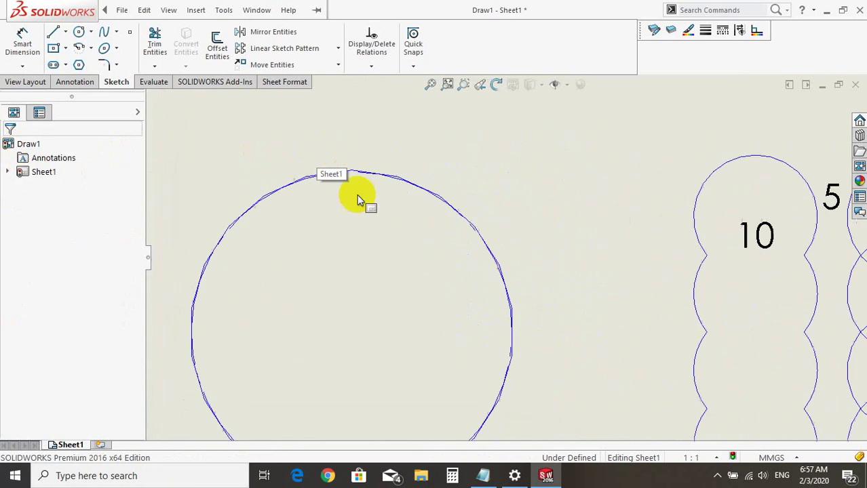
scroll(358, 194, "down", 2)
scroll(411, 199, "down", 2)
scroll(413, 198, "down", 1)
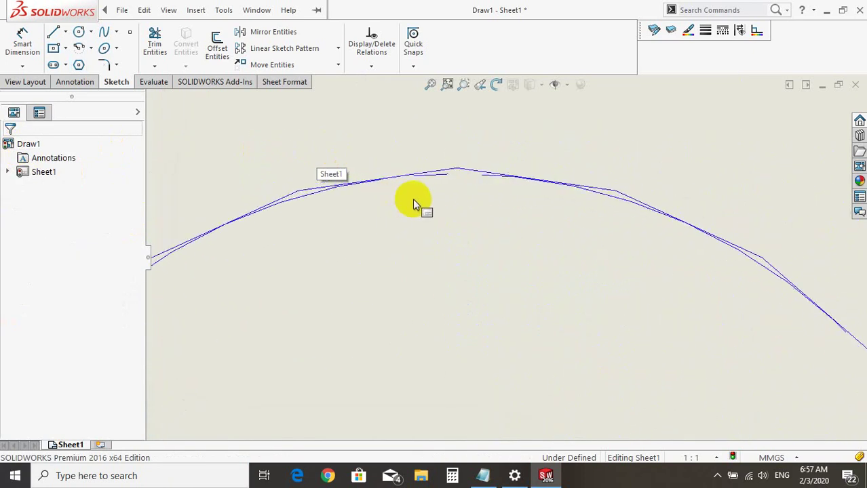
scroll(412, 199, "up", 2)
scroll(412, 198, "up", 2)
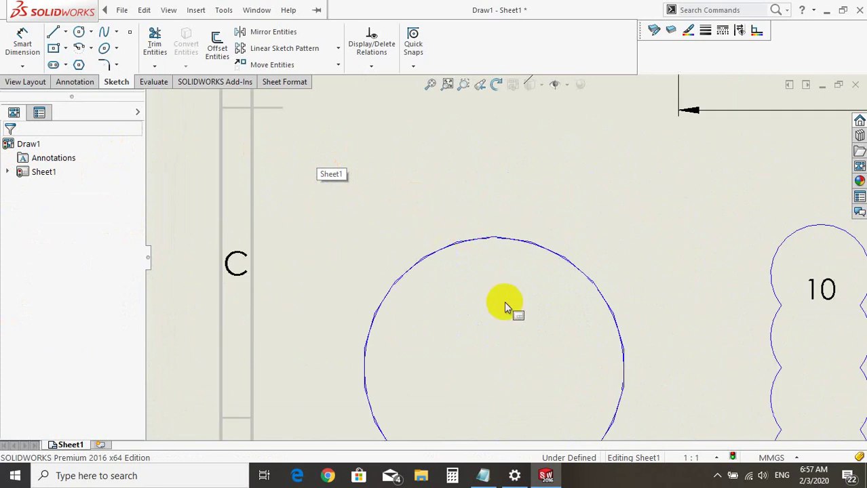
scroll(505, 301, "up", 2)
scroll(505, 301, "down", 2)
scroll(490, 280, "down", 2)
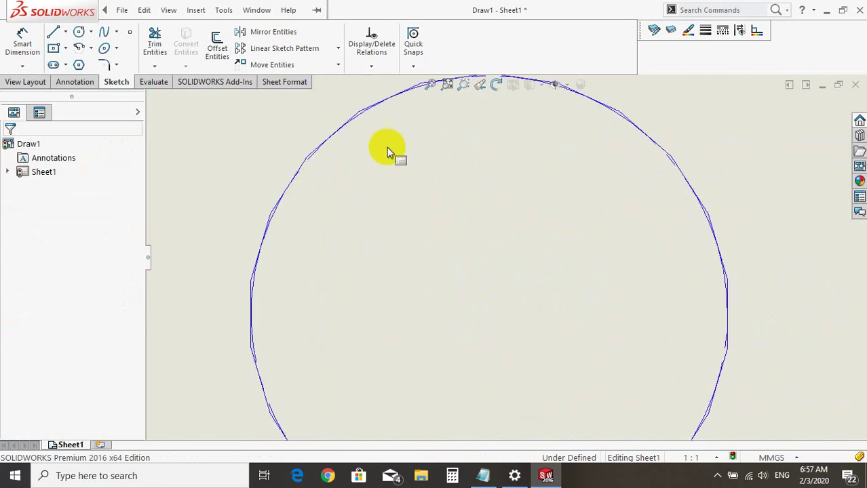
Step: Select one polygon edge to inspect its properties, then dismiss them
left_click(351, 125)
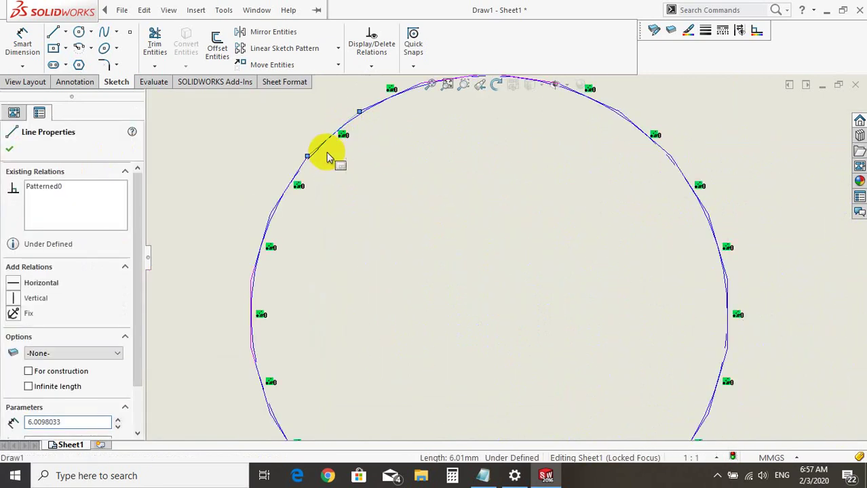
left_click(468, 272)
scroll(506, 314, "up", 3)
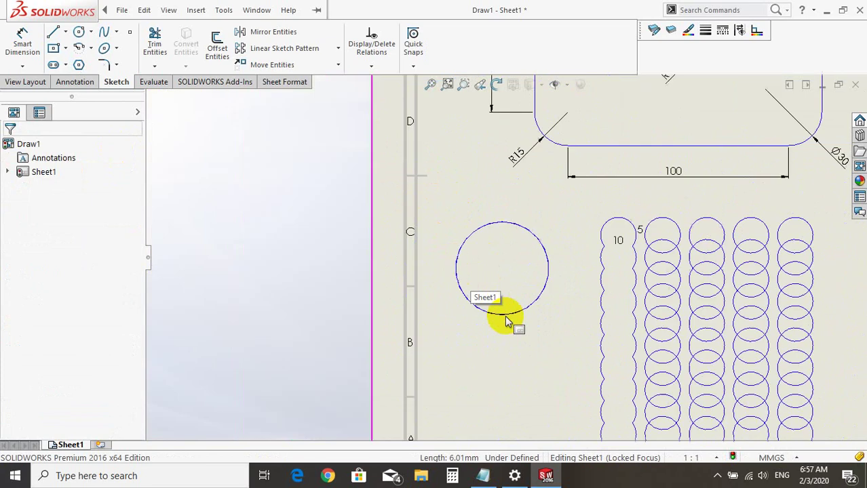
scroll(505, 314, "up", 3)
scroll(702, 267, "down", 2)
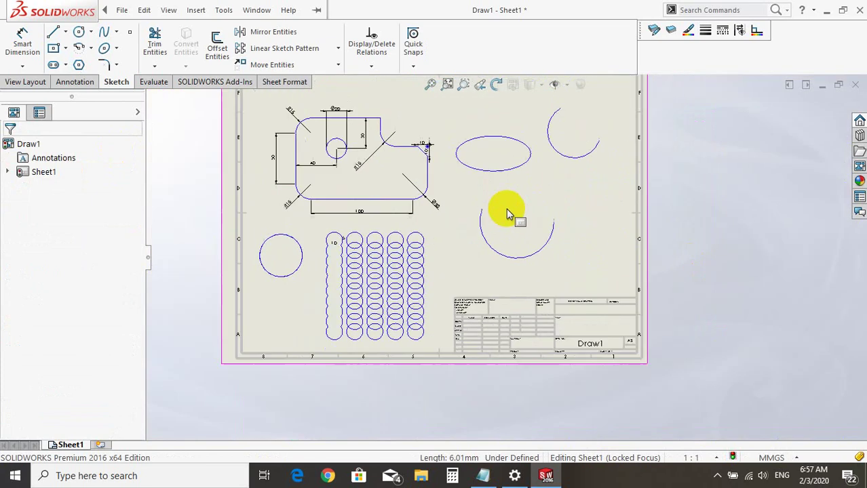
scroll(507, 213, "up", 3)
Step: Check the Notepad topic list, then set it aside to return to the drawing sheet
left_click(481, 476)
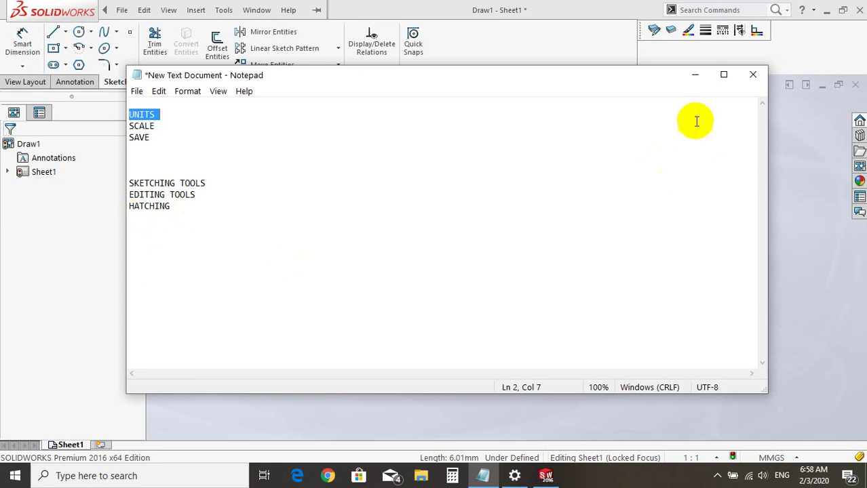
left_click(693, 74)
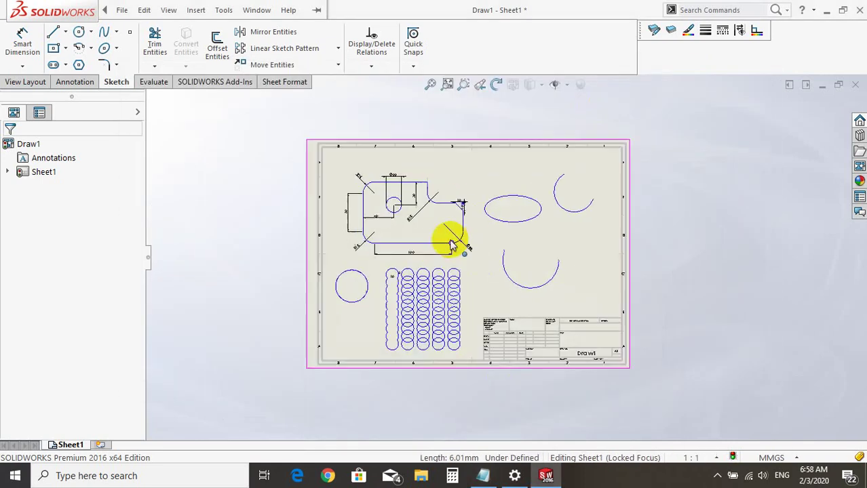
scroll(440, 217, "down", 3)
scroll(475, 231, "down", 2)
scroll(454, 267, "down", 1)
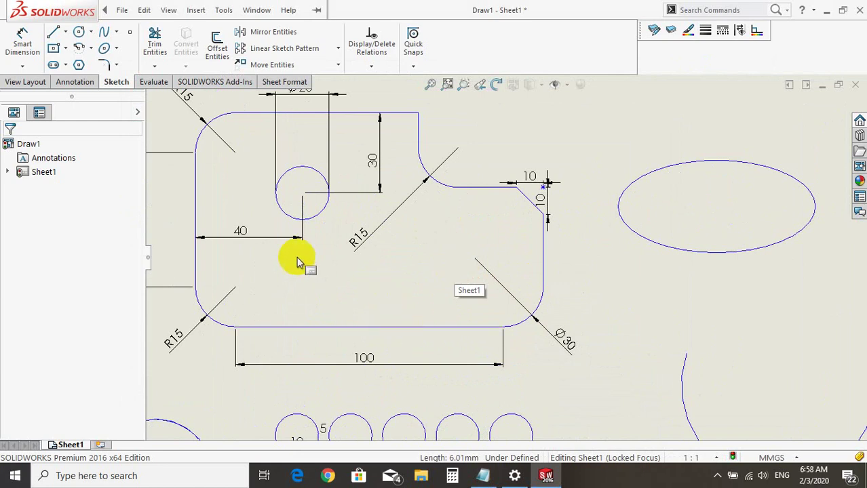
Step: Start an Area Hatch/Fill from the Annotation tab inside the small Ø20 circle
left_click(86, 84)
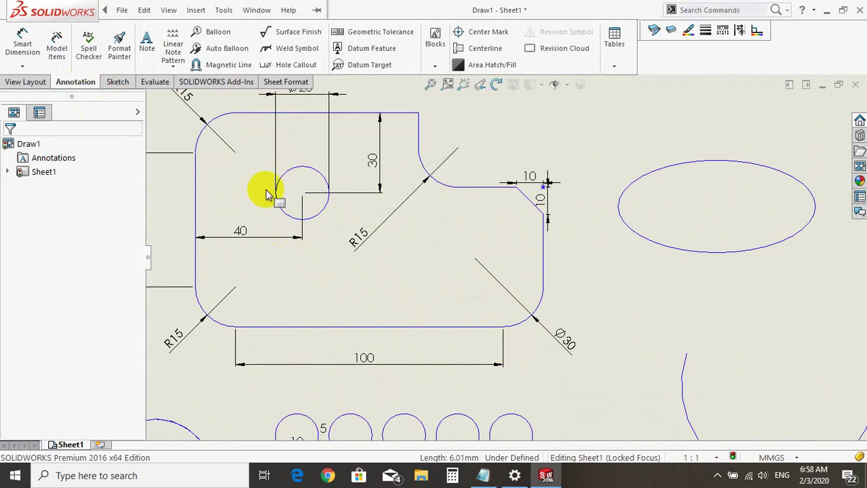
scroll(354, 237, "down", 1)
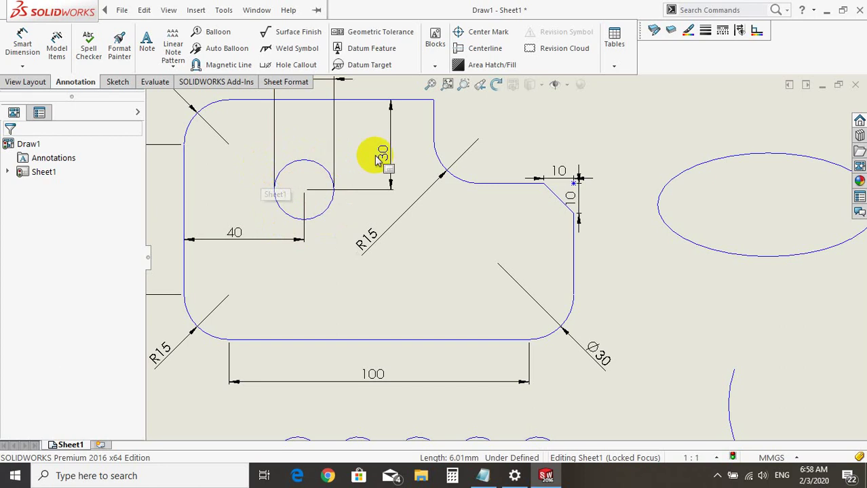
left_click(490, 67)
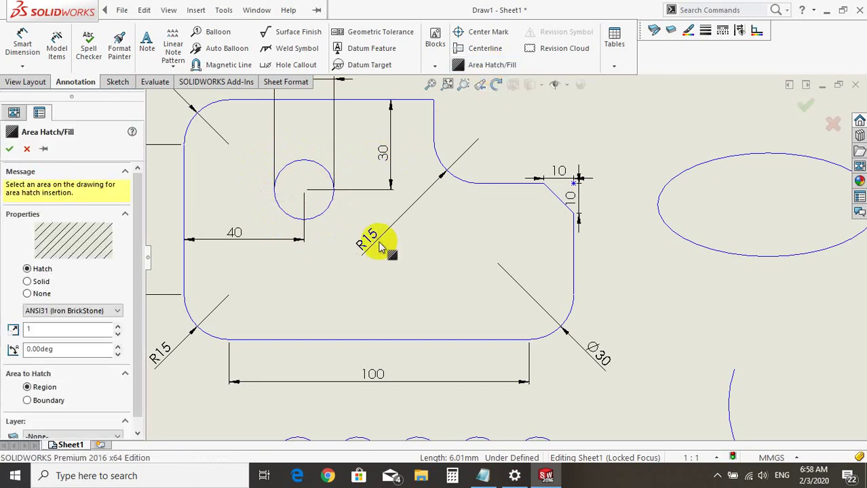
left_click(303, 180)
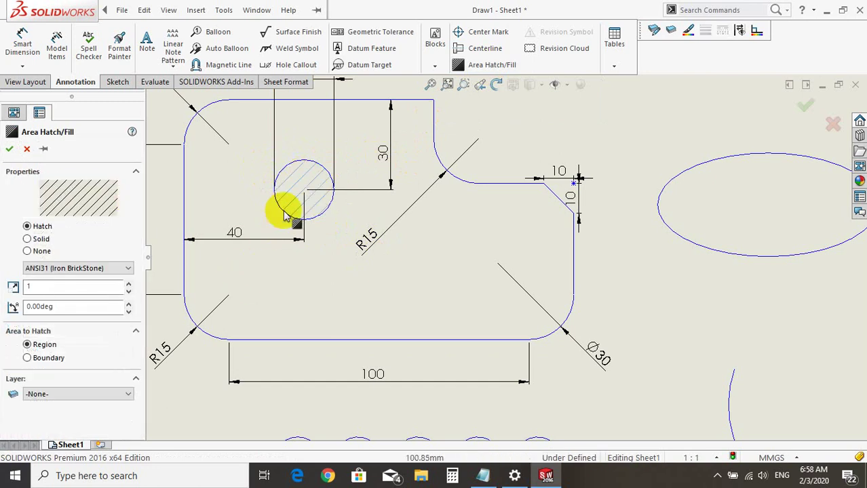
Step: Try the DIN 128 Plastic and ISO (Aluminum) hatch patterns, then settle on ANSI31 (Iron BrickStone)
scroll(316, 196, "down", 2)
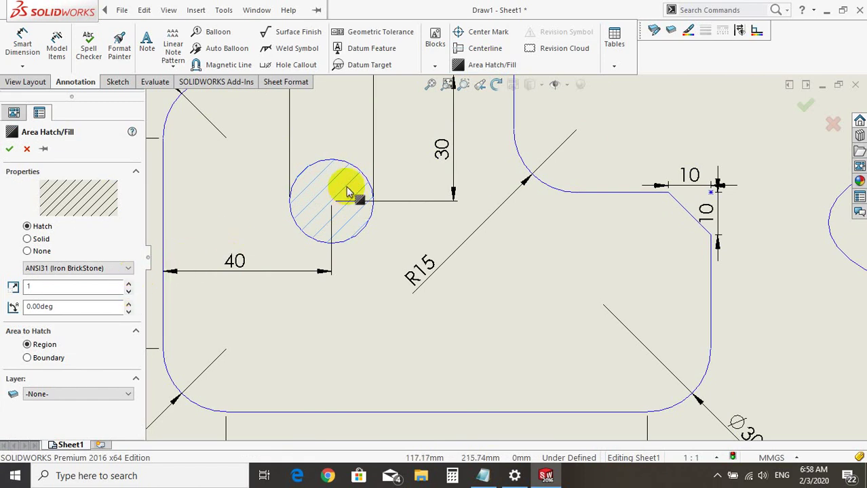
left_click(129, 268)
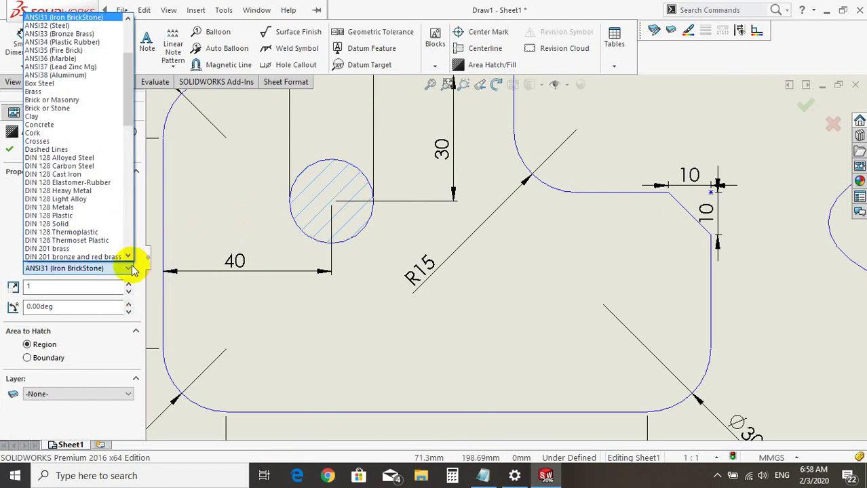
left_click(81, 215)
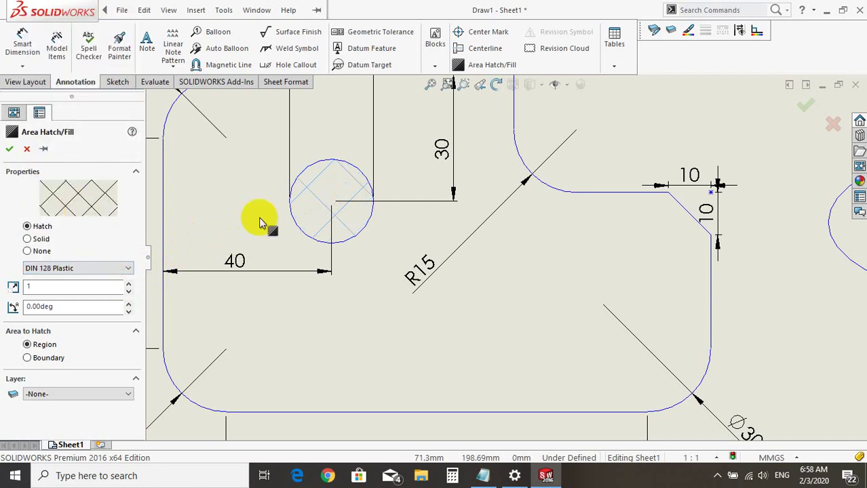
left_click(128, 269)
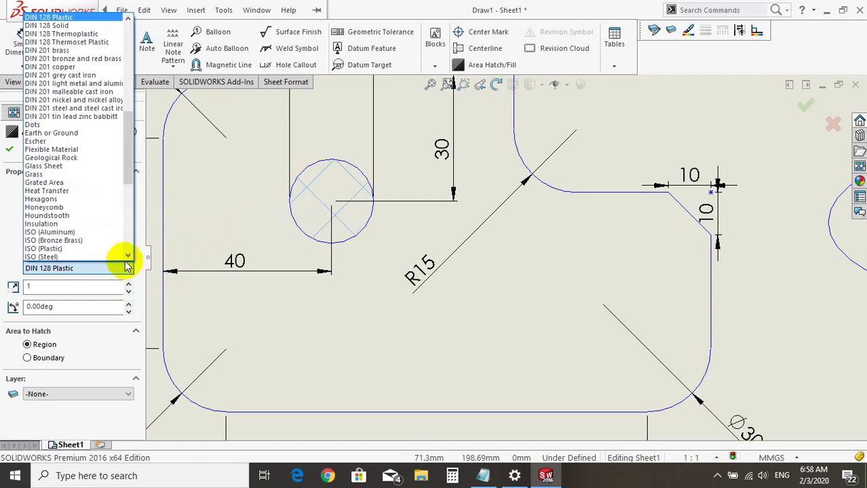
left_click(74, 232)
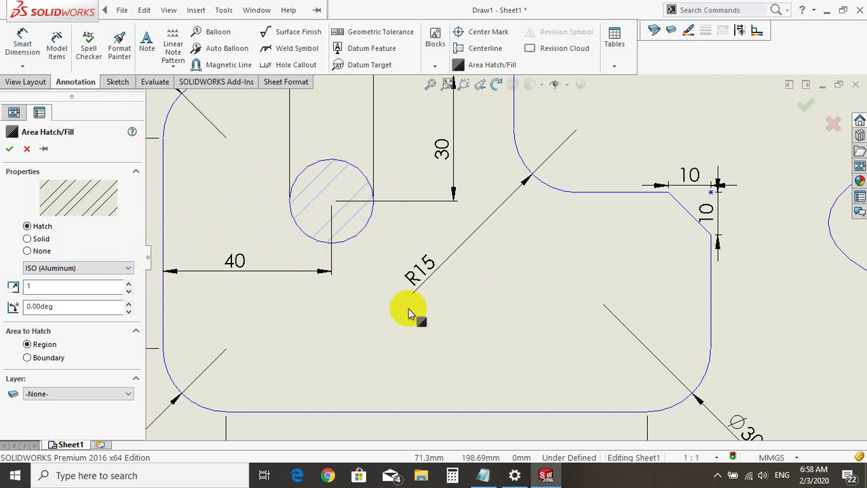
left_click(127, 268)
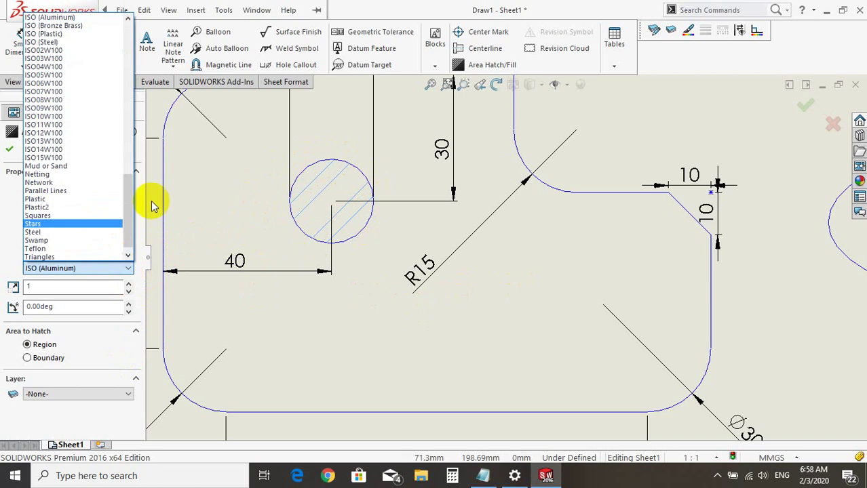
left_click_drag(128, 165, 145, 37)
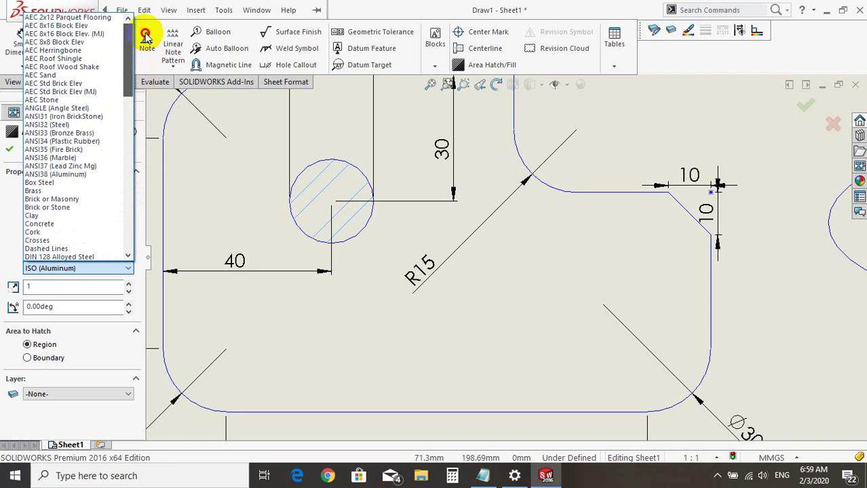
left_click(76, 117)
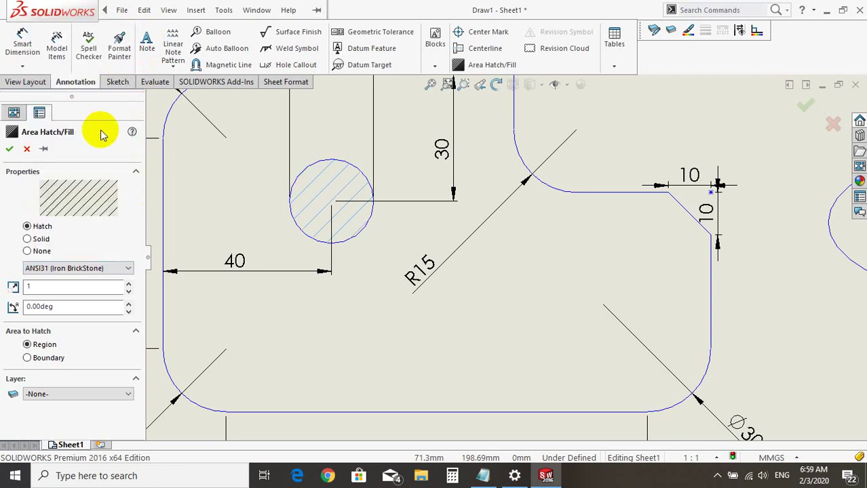
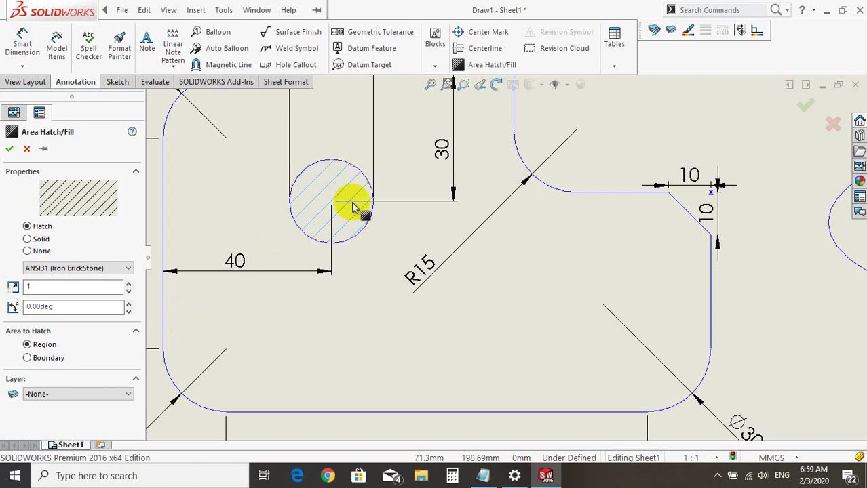
Step: Set the hatch angle to -90° and apply the hatch to the outline's region around the Ø20 circle
double_click(84, 303)
type("-9")
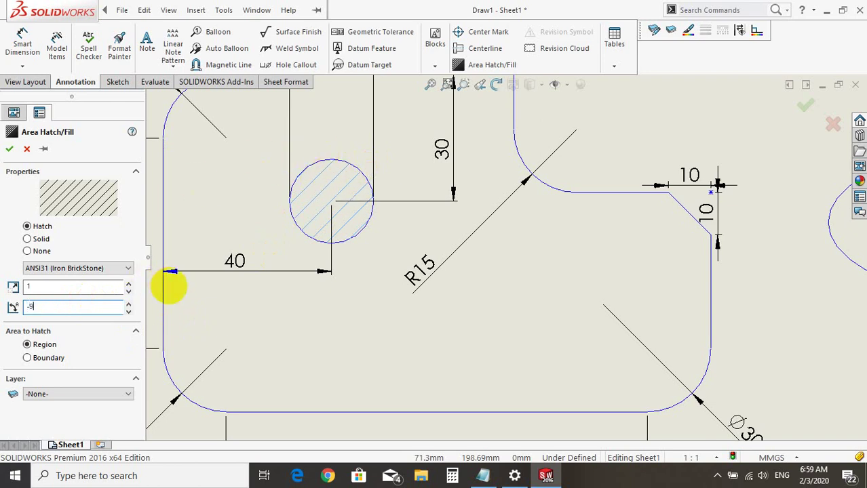
type("0")
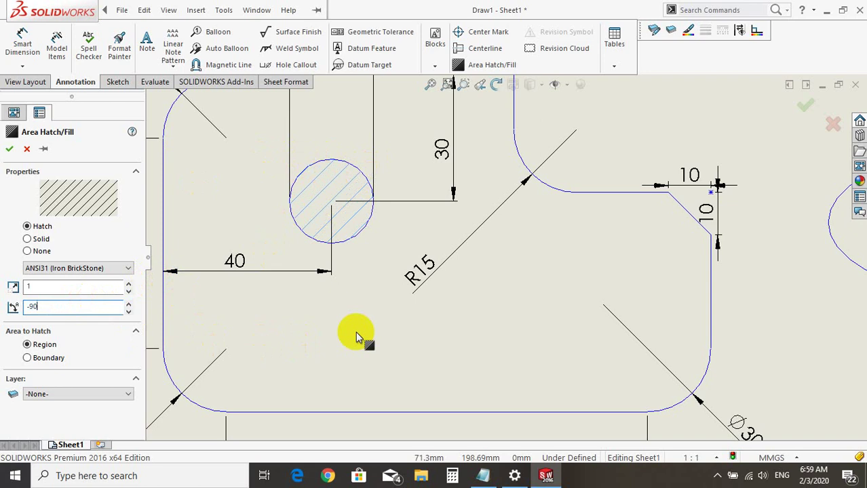
left_click(369, 314)
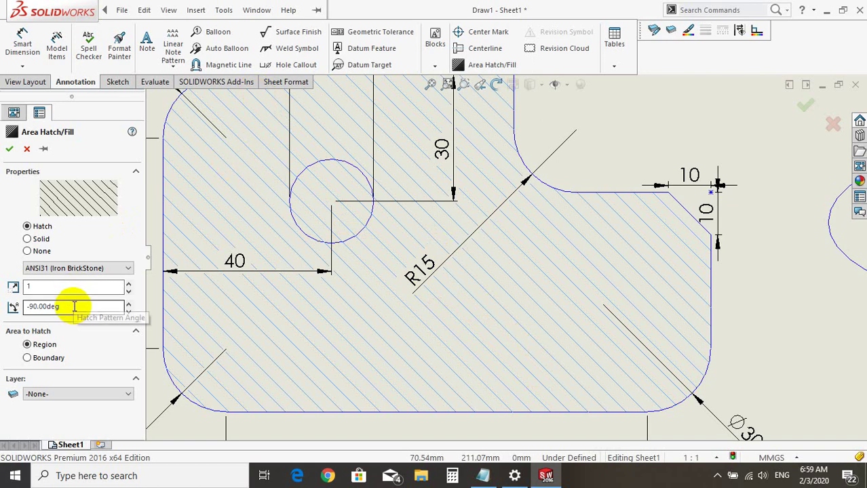
Step: Try hatch scales from 8 down to 0.25, then restore the scale to 1
left_click(129, 285)
double_click(129, 286)
left_click(129, 286)
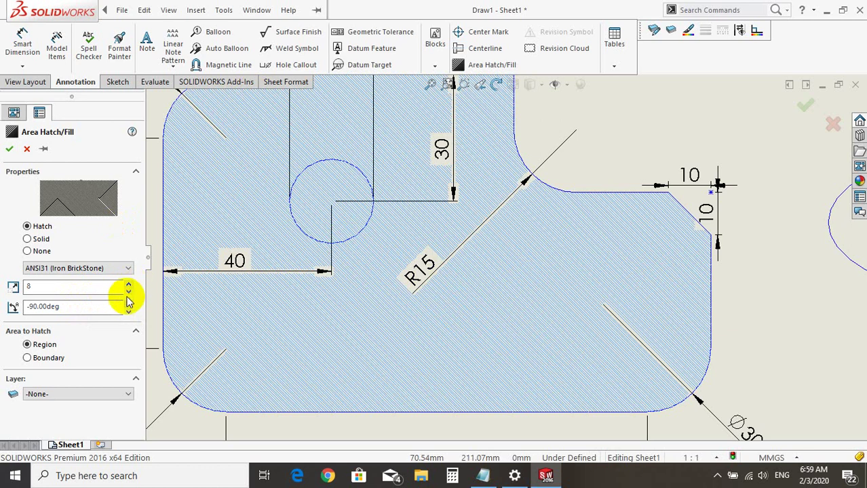
left_click(128, 292)
left_click(128, 293)
double_click(128, 292)
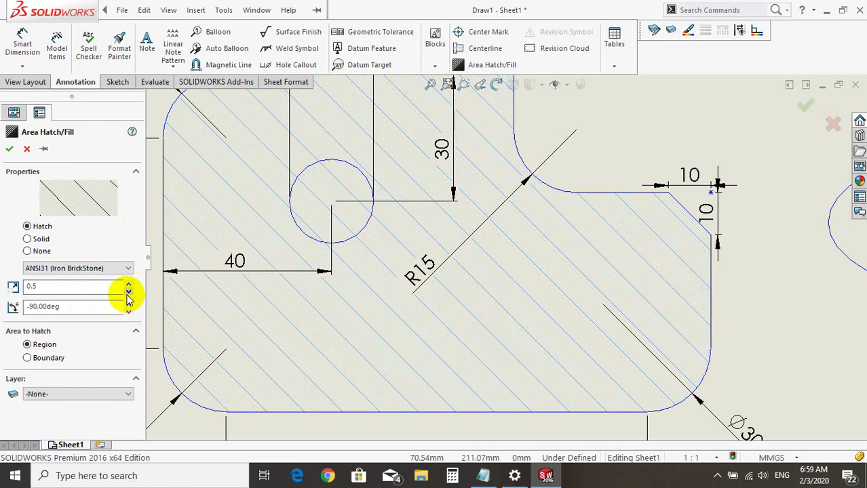
left_click(128, 293)
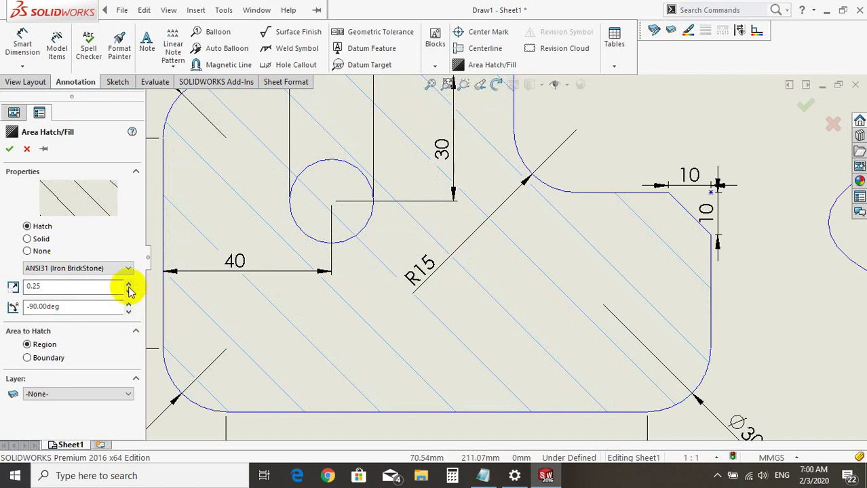
left_click(129, 285)
left_click(128, 286)
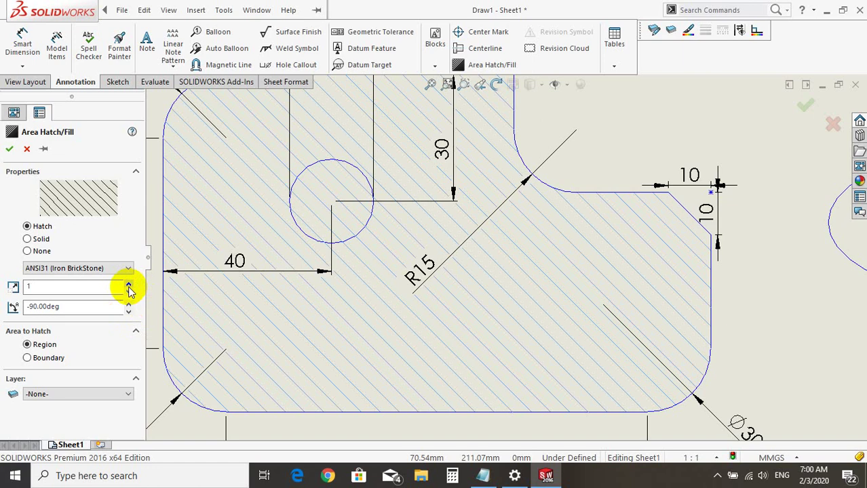
Step: Switch the fill to Solid, then back to Hatch
left_click(35, 241)
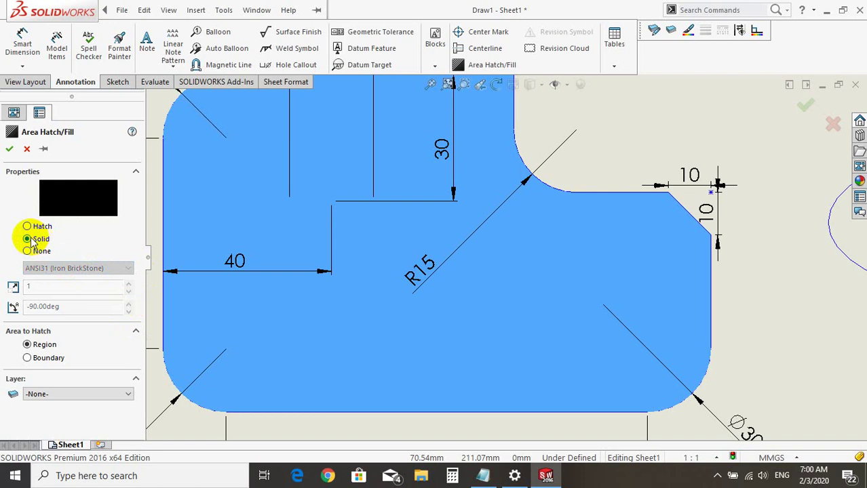
left_click(34, 231)
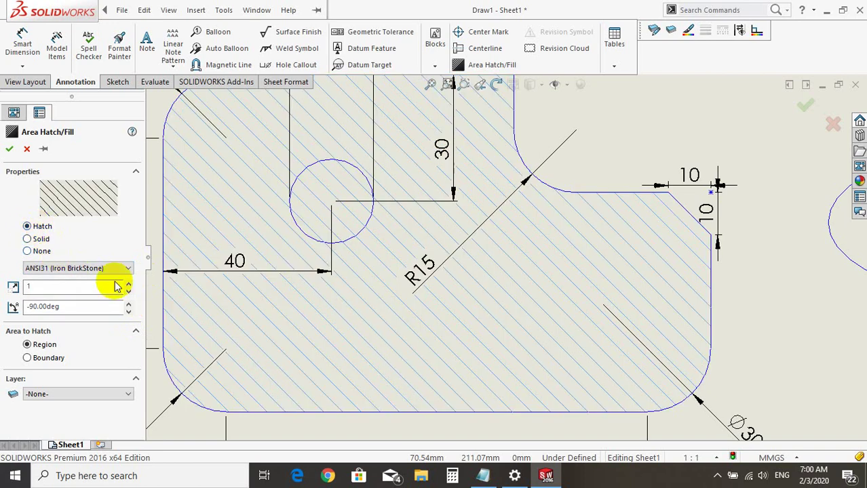
scroll(390, 309, "up", 3)
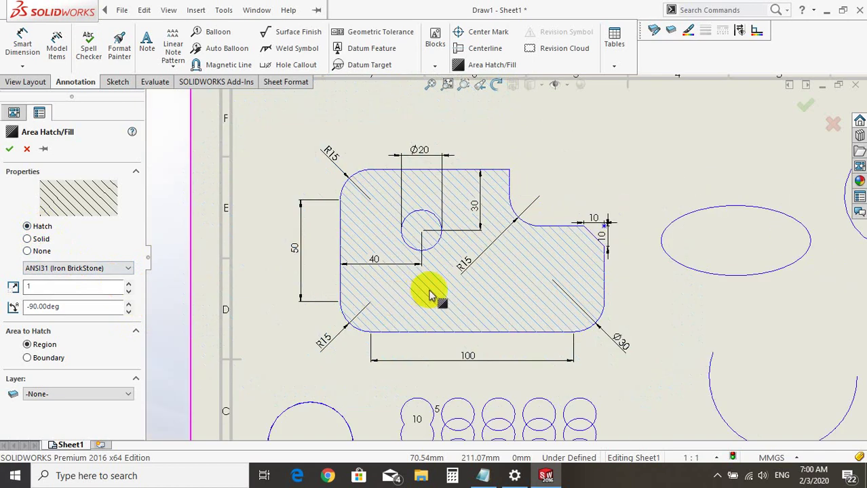
Step: Cancel the outline hatch, then try a hatch inside the ellipse and cancel that too
key("Escape")
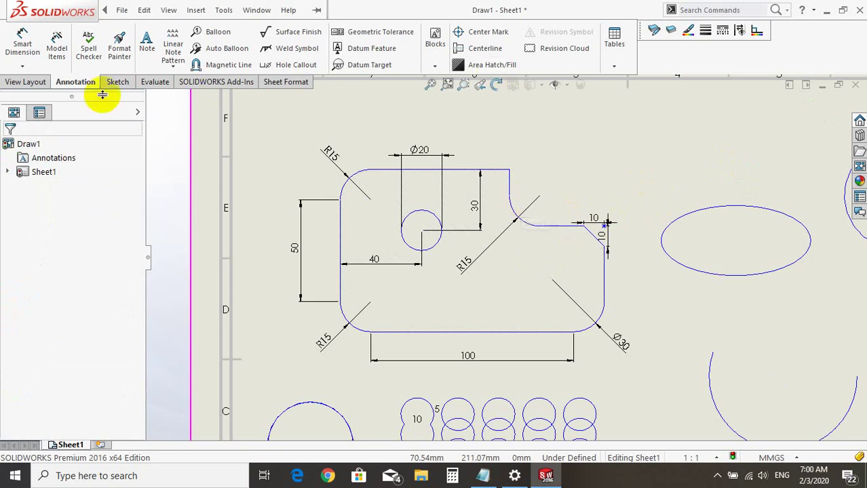
left_click(492, 64)
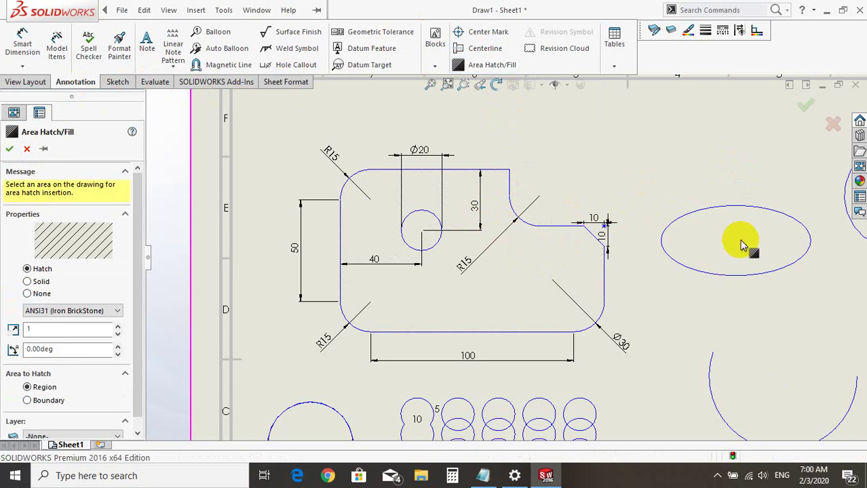
left_click(743, 246)
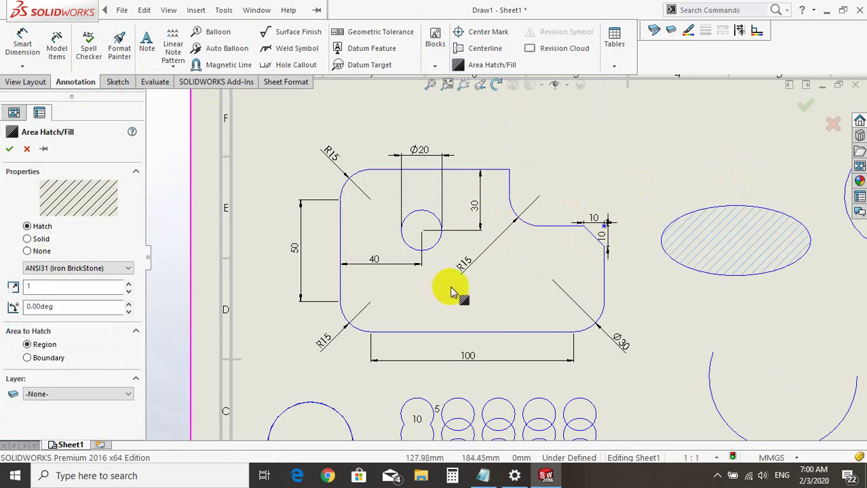
key("Escape")
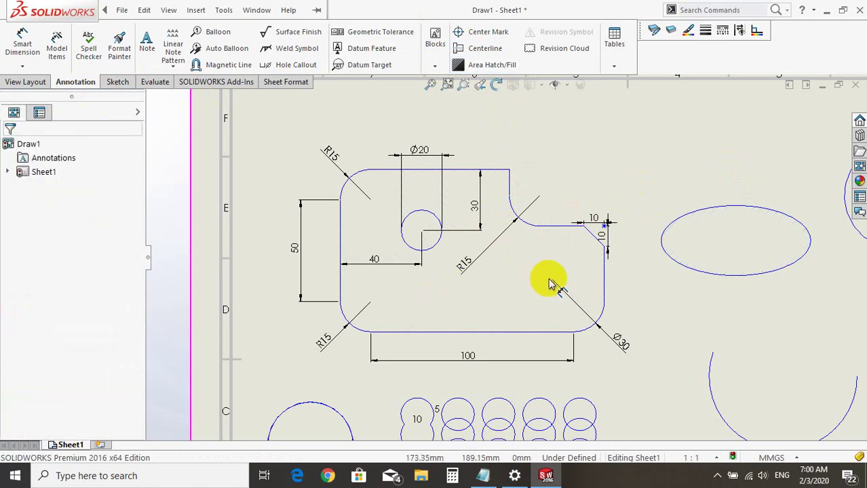
scroll(551, 275, "down", 2)
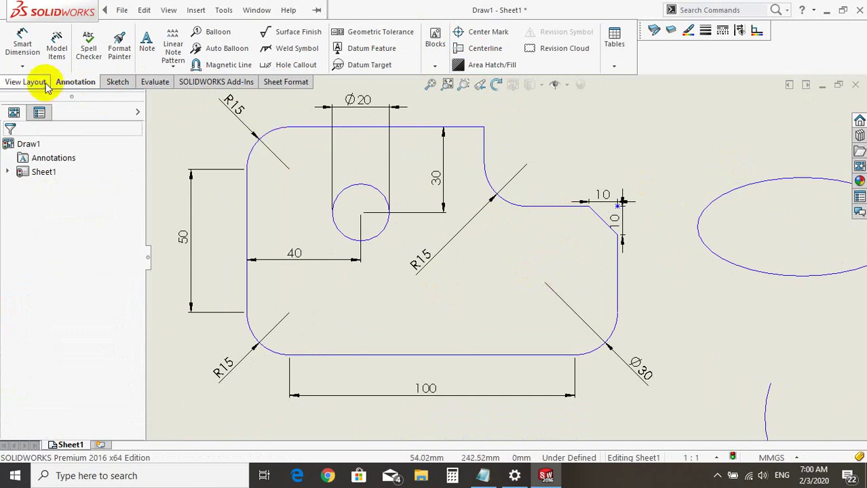
Step: Draw a horizontal line across the outline from its right edge to its left edge
left_click(113, 83)
left_click(65, 32)
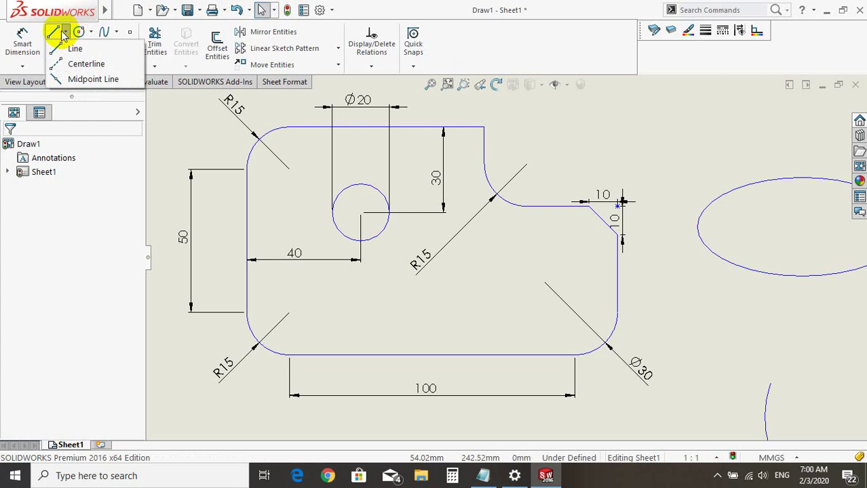
left_click(54, 33)
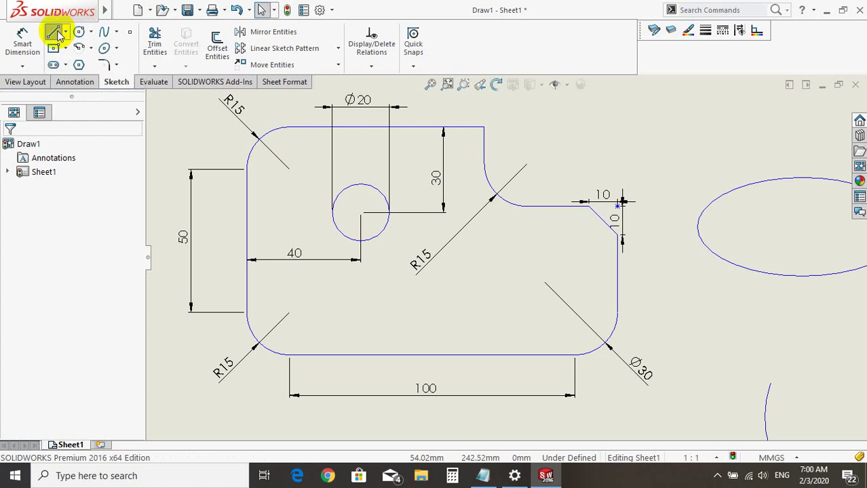
left_click(617, 274)
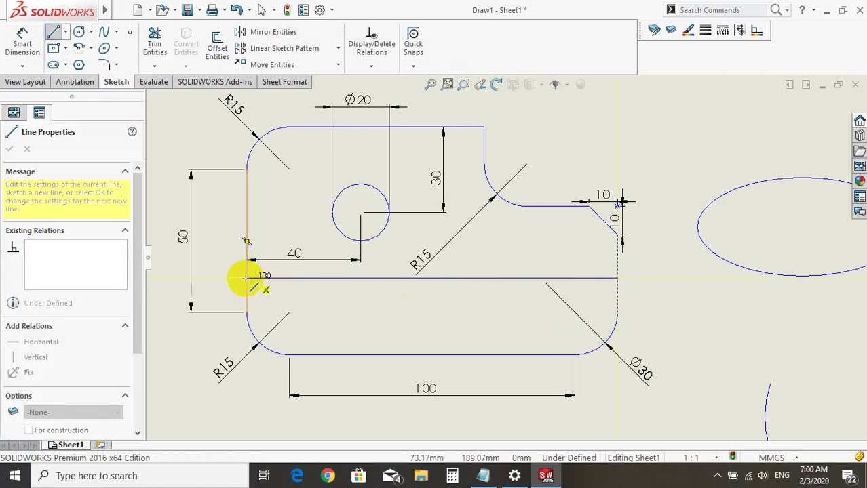
left_click(246, 278)
key("Escape")
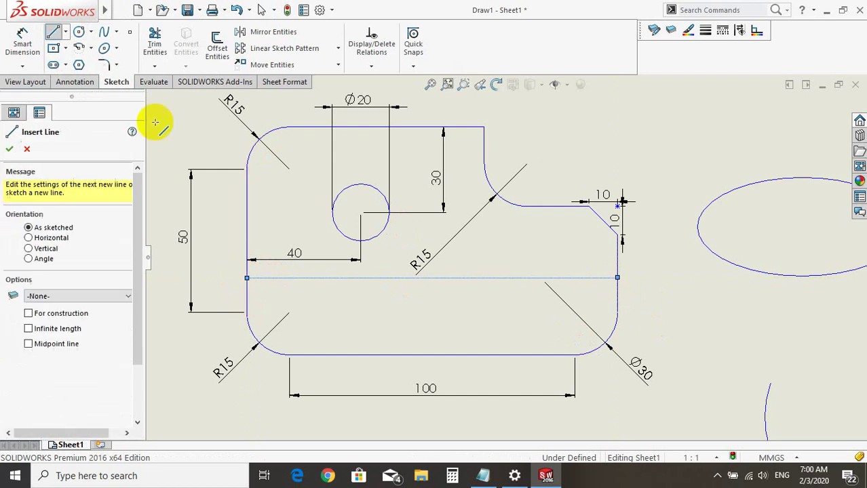
key("Escape")
Step: Draw a second parallel line below it from left edge to right edge, then select it
left_click(58, 37)
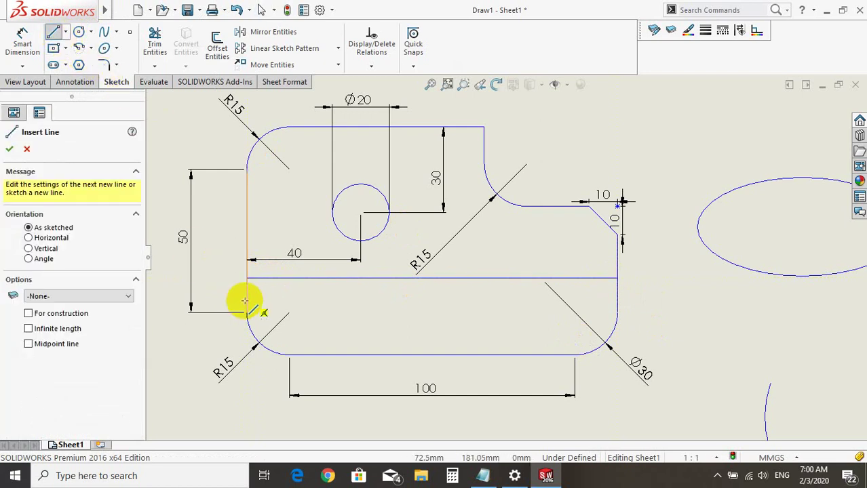
left_click(246, 300)
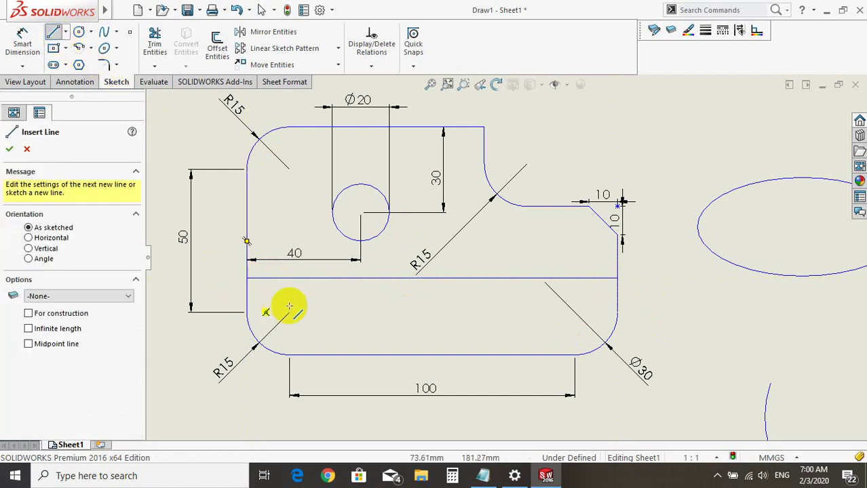
left_click(614, 298)
key("Escape")
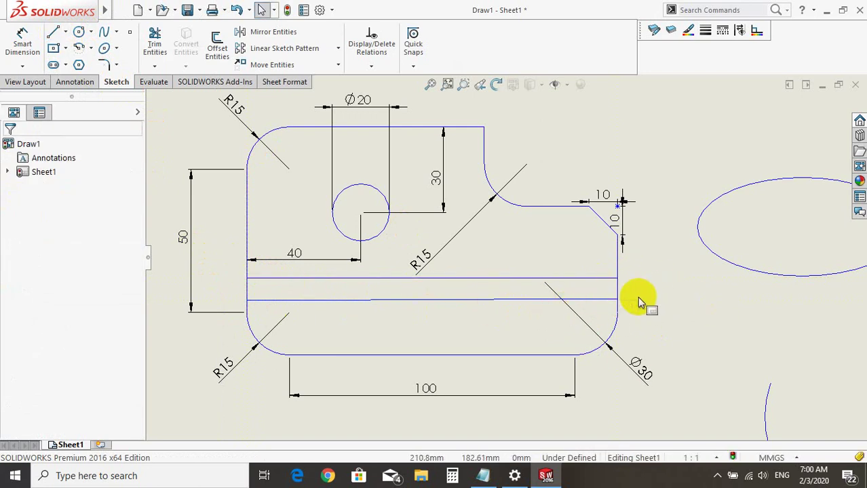
left_click(510, 300)
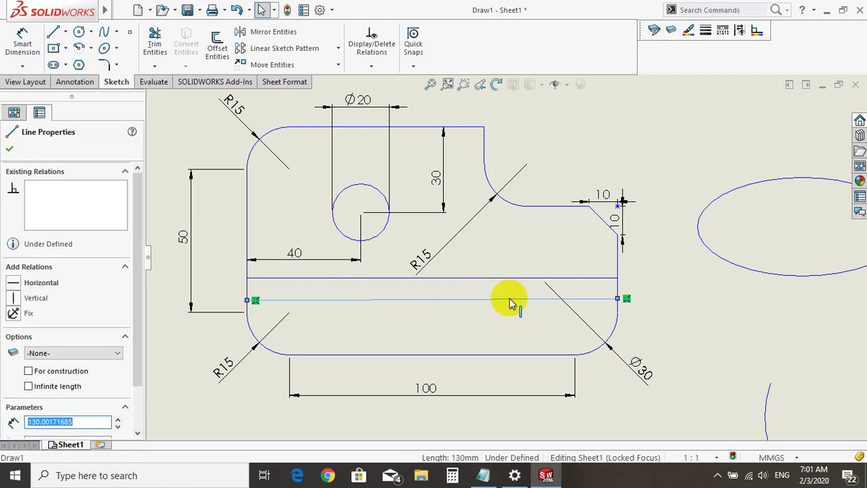
Step: Give both cross lines a Horizontal relation so they run exactly level
key("Escape")
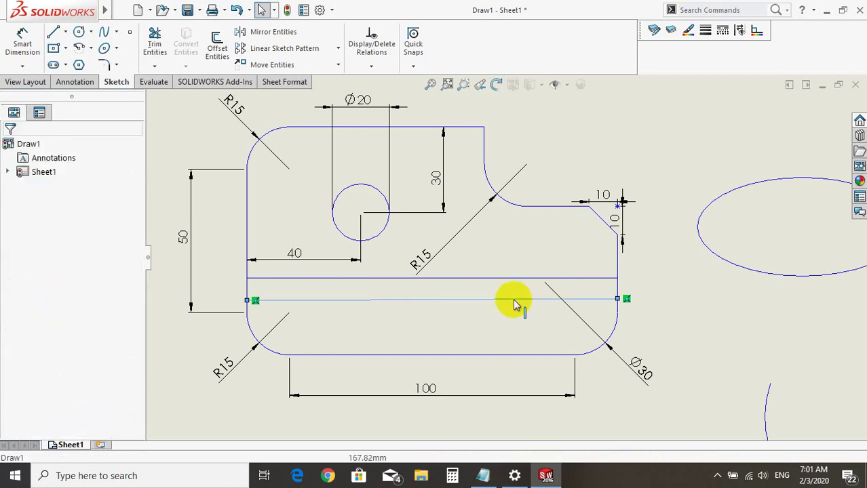
scroll(495, 302, "down", 3)
scroll(397, 308, "up", 2)
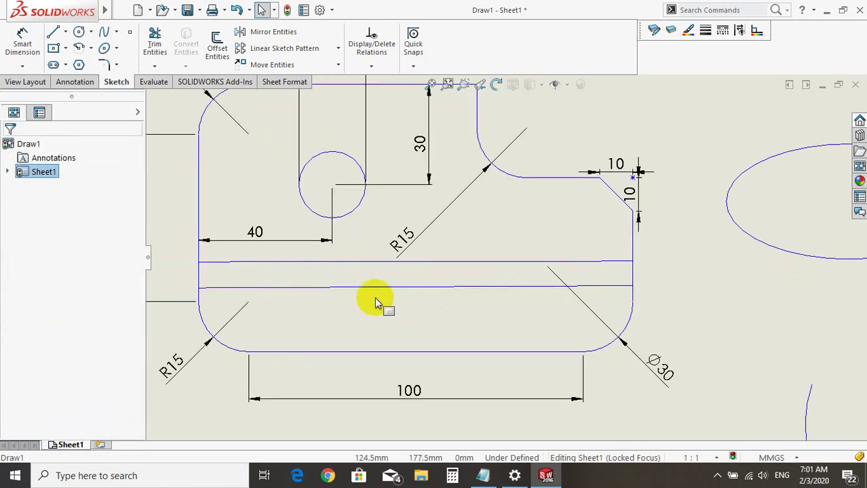
scroll(291, 288, "down", 2)
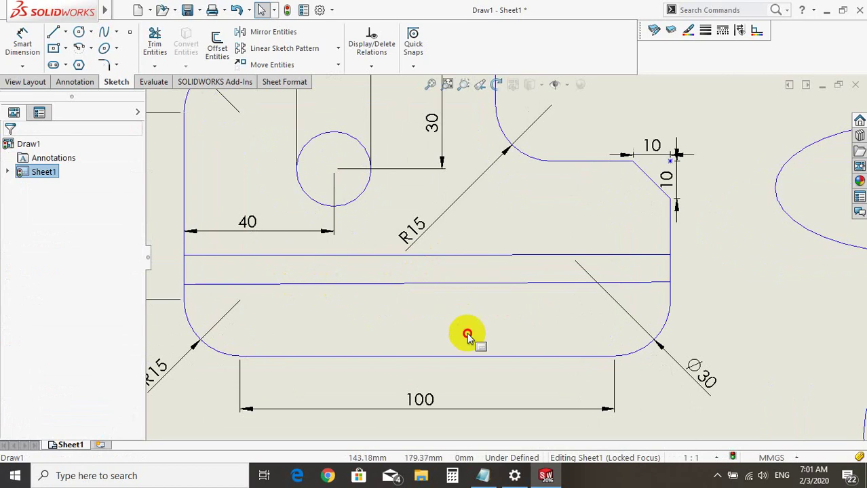
left_click(465, 287)
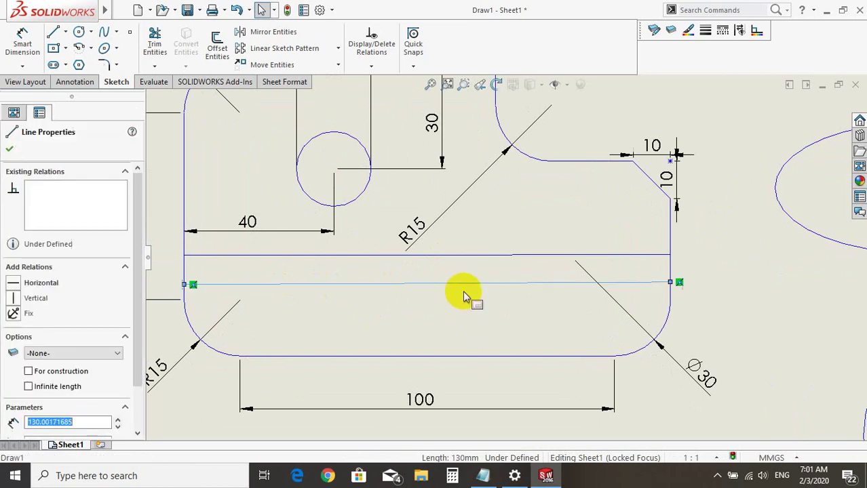
left_click(14, 286)
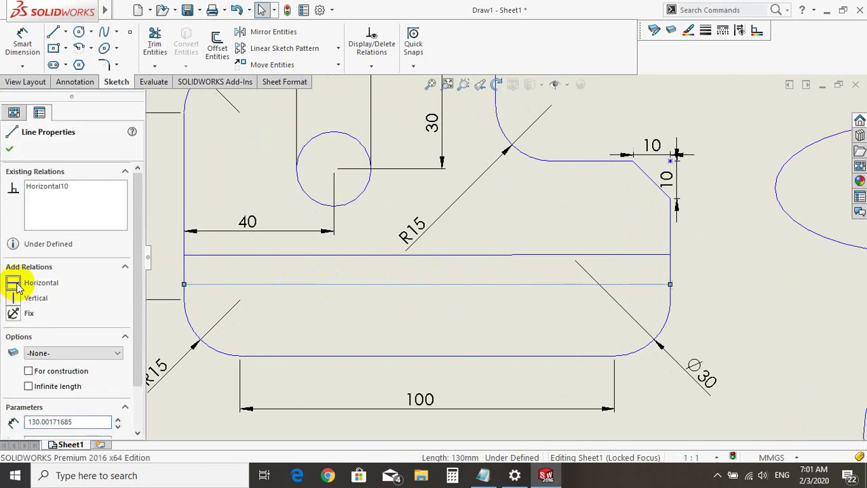
left_click(459, 256)
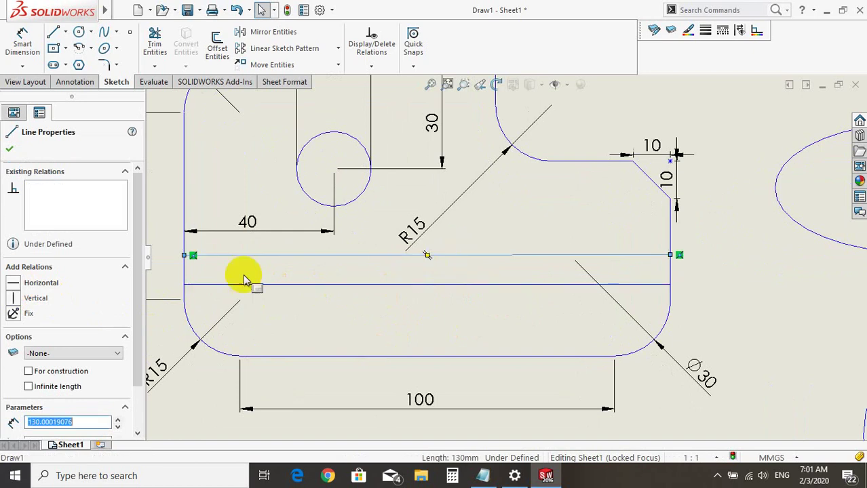
left_click(12, 285)
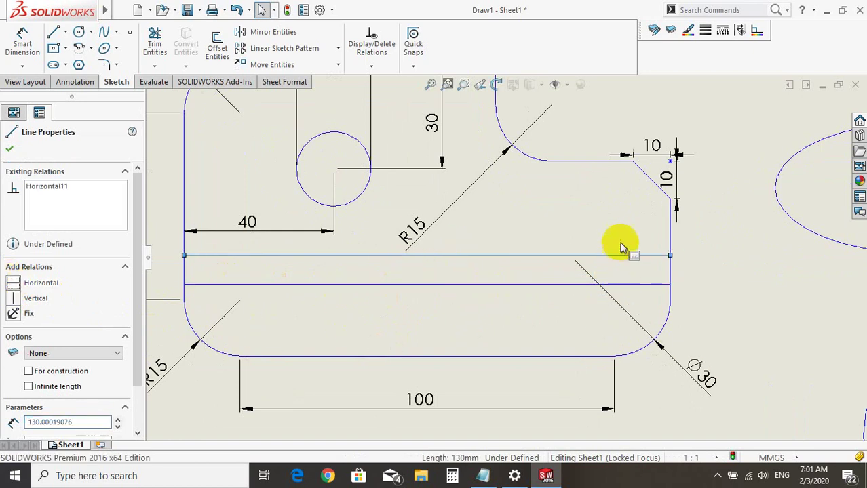
left_click(507, 294)
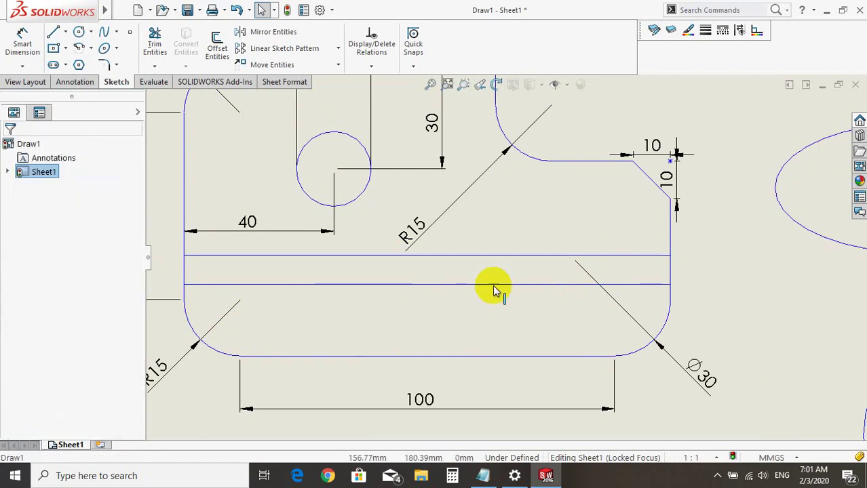
Step: Tick For construction on the lower inner horizontal line, then deselect it
left_click(494, 289)
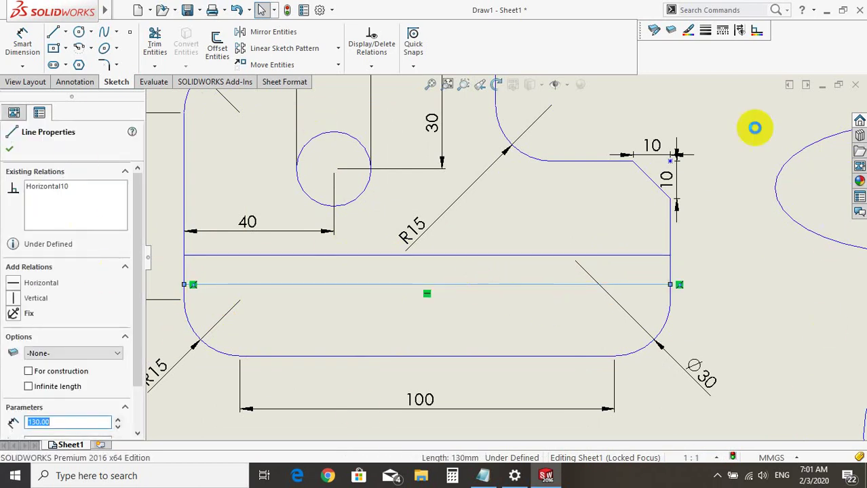
left_click(28, 372)
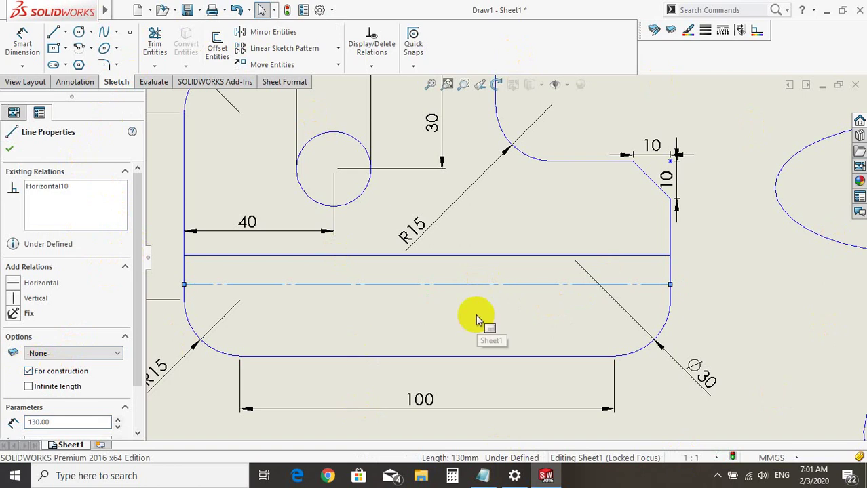
left_click(475, 314)
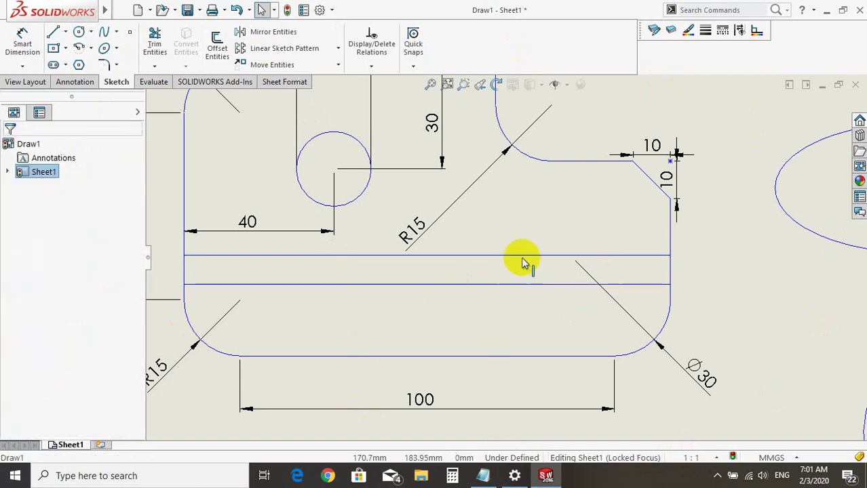
mouse_move(52, 12)
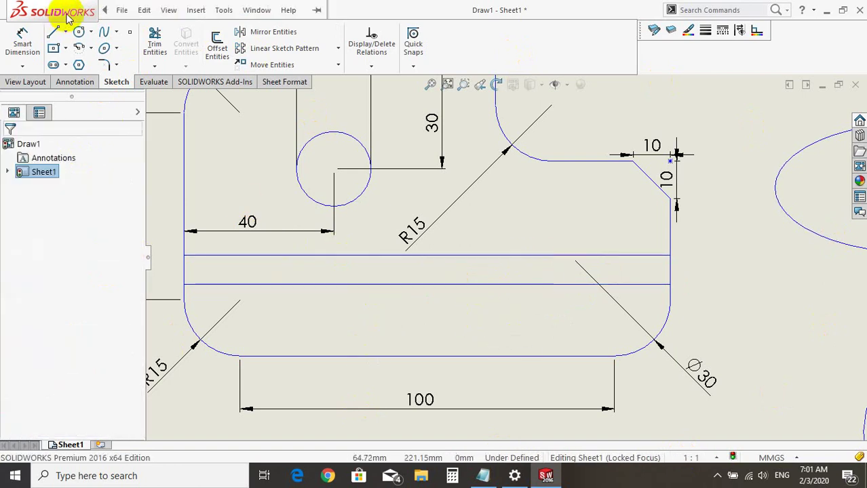
left_click(168, 11)
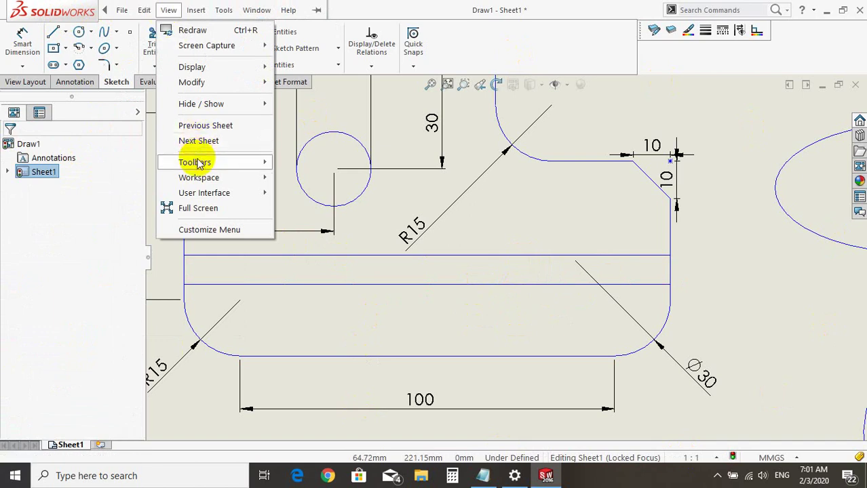
mouse_move(199, 177)
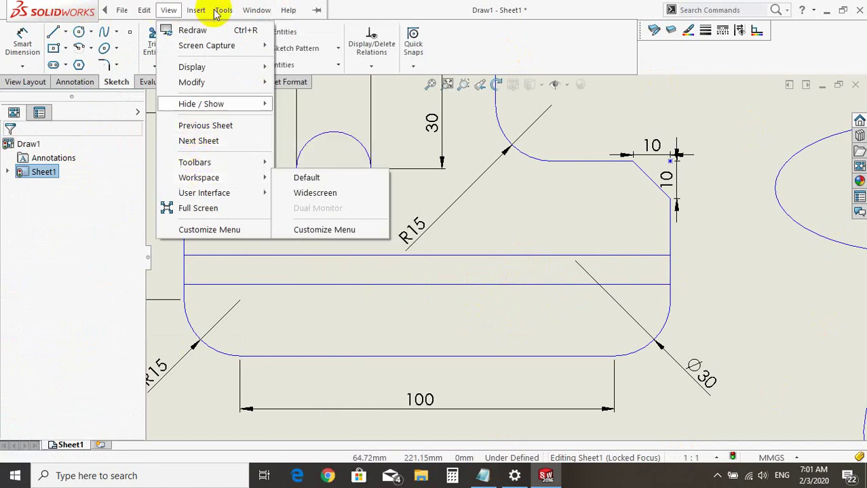
left_click(203, 8)
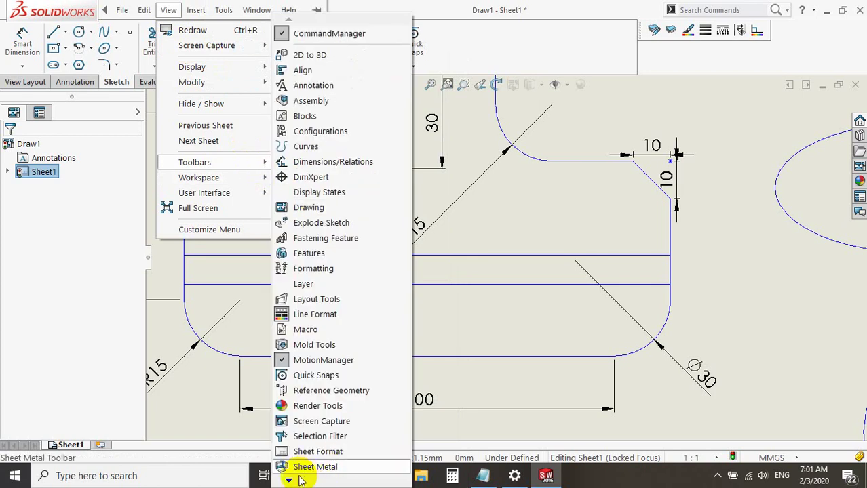
mouse_move(195, 162)
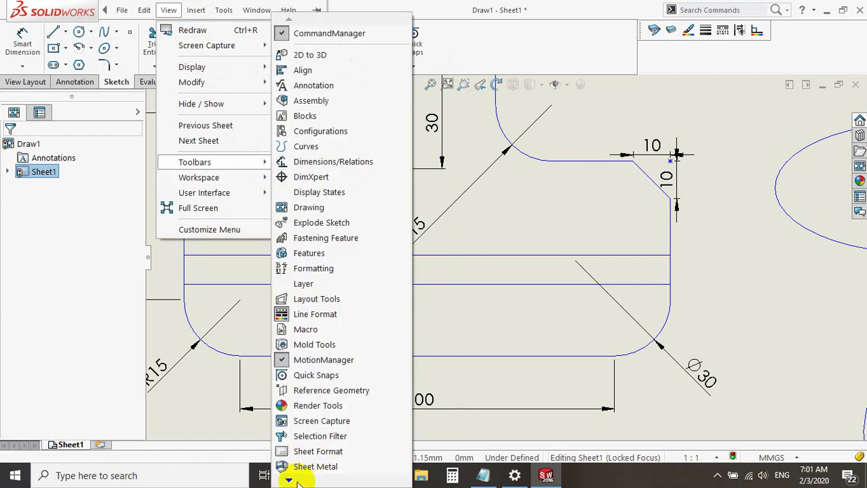
left_click(426, 8)
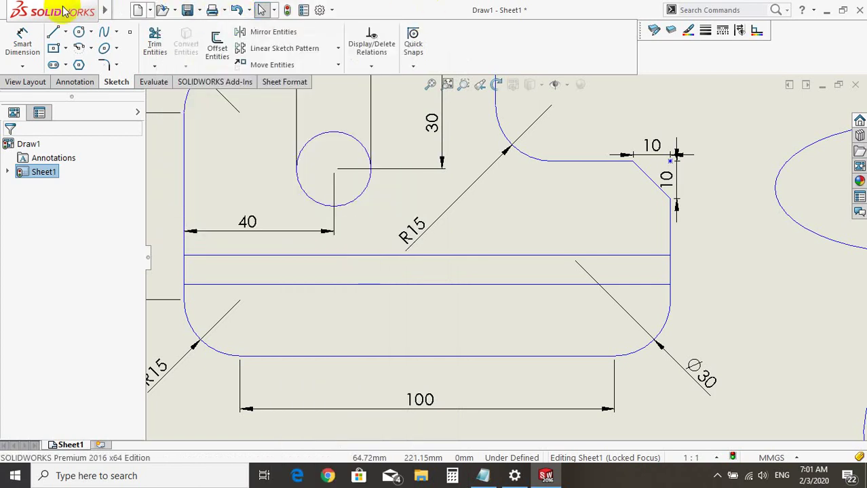
left_click(169, 10)
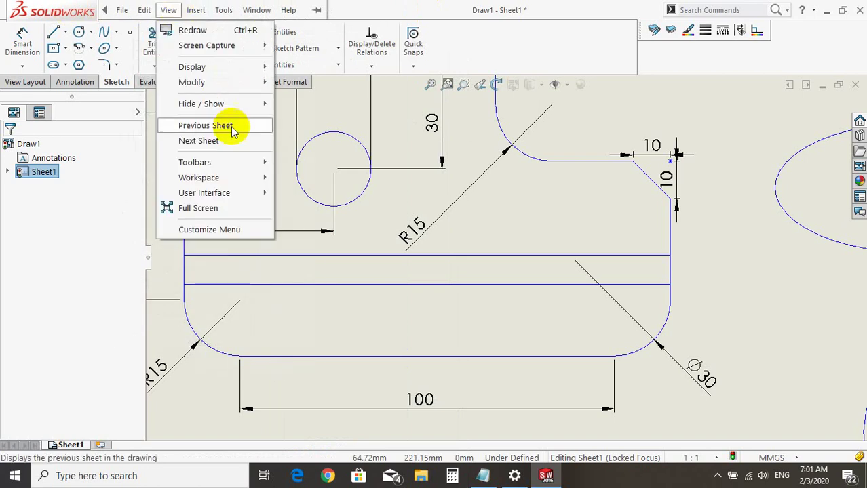
mouse_move(194, 162)
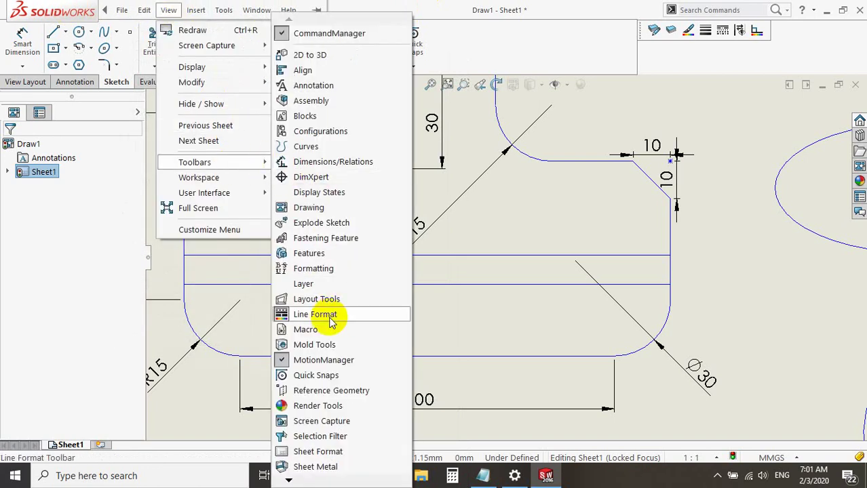
left_click(328, 317)
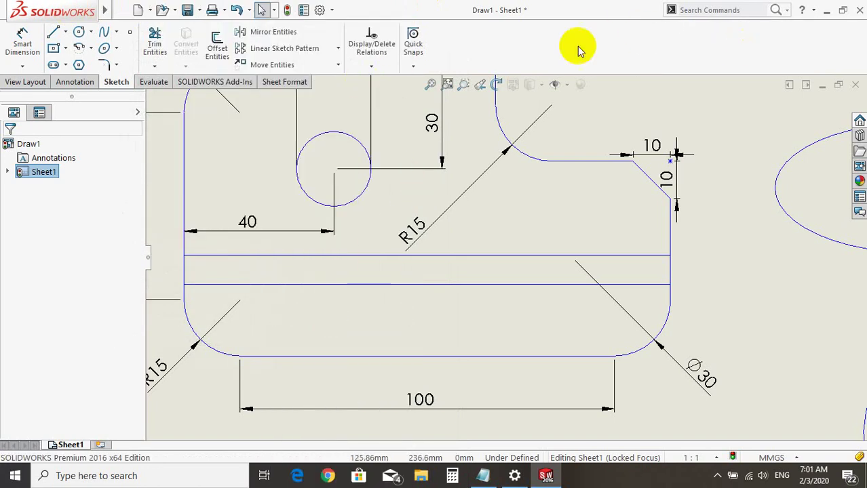
left_click(168, 9)
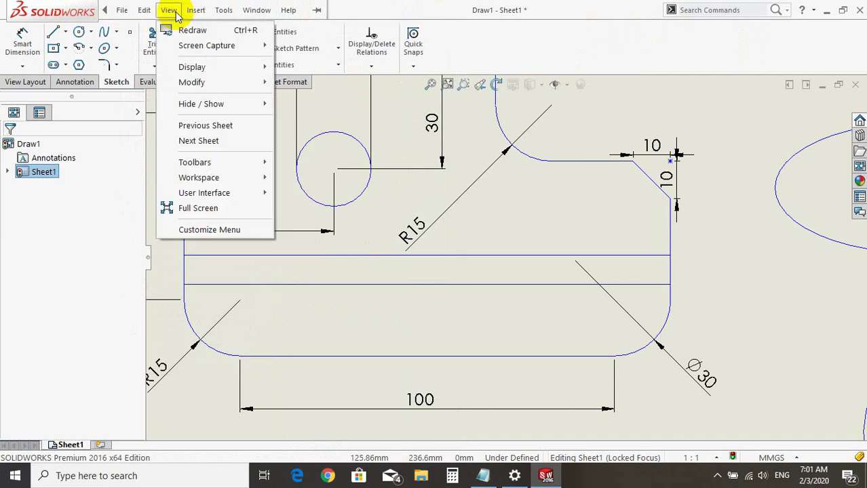
mouse_move(195, 162)
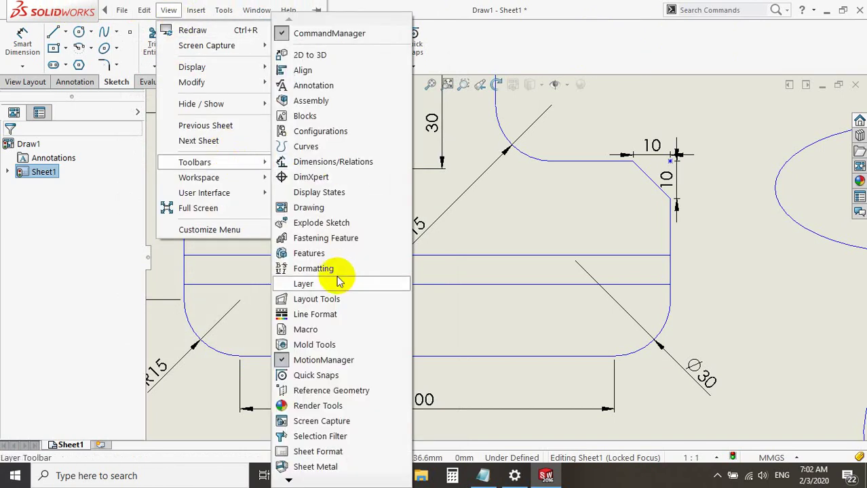
left_click(316, 316)
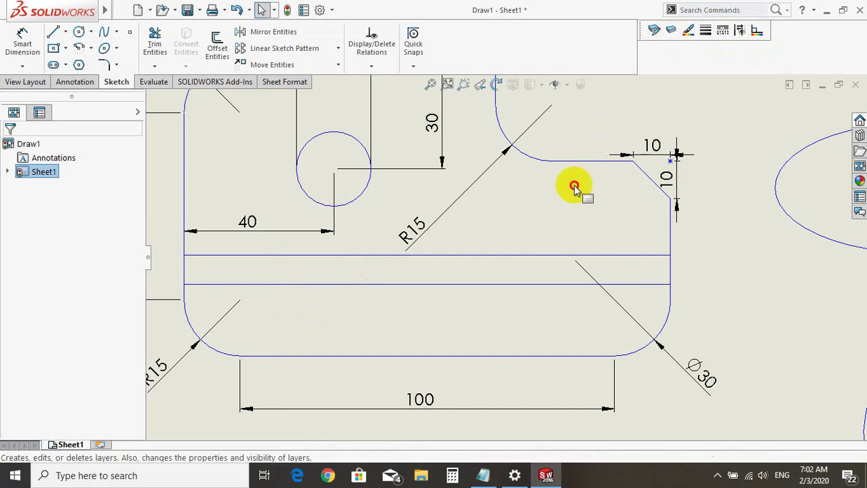
Step: Set the upper inner horizontal line's line style to Dashed
left_click(514, 255)
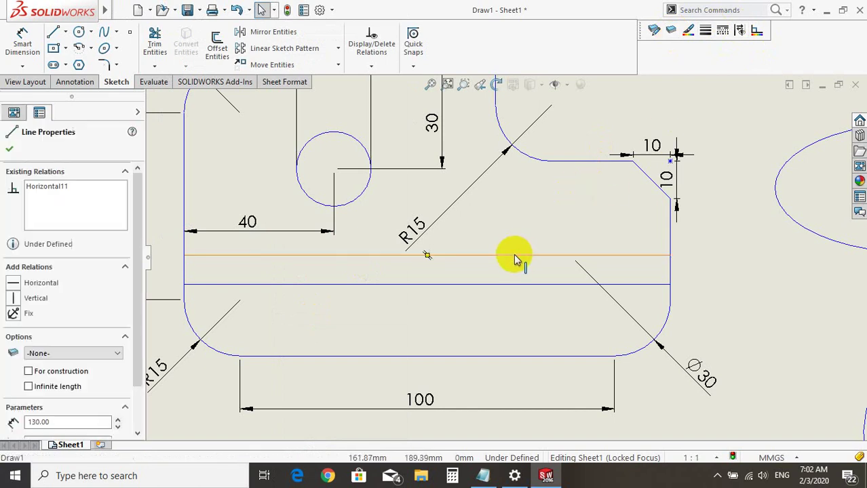
left_click(706, 32)
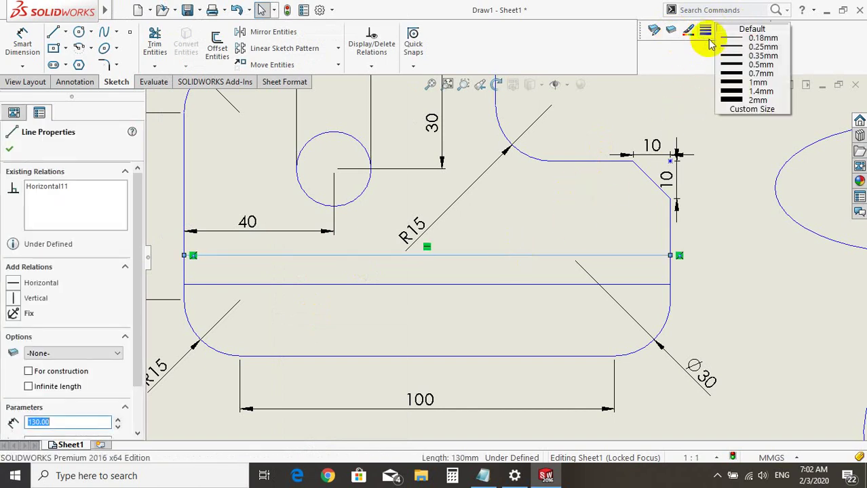
left_click(706, 32)
left_click(722, 31)
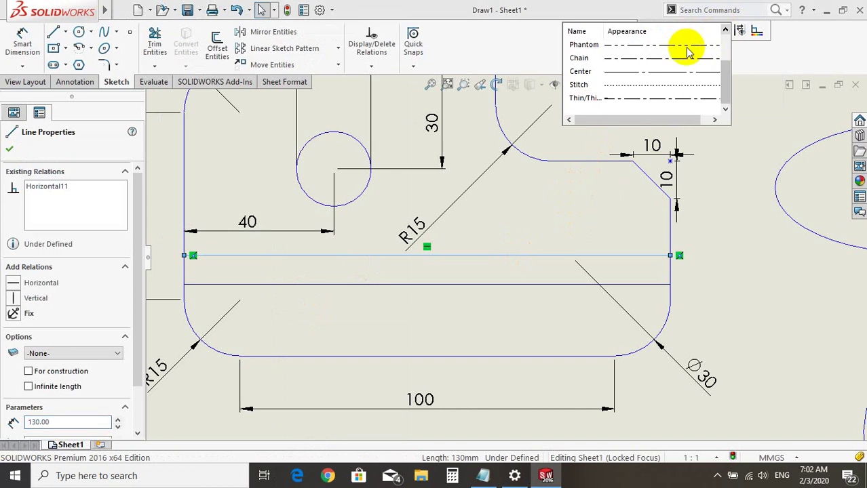
left_click_drag(725, 82, 727, 48)
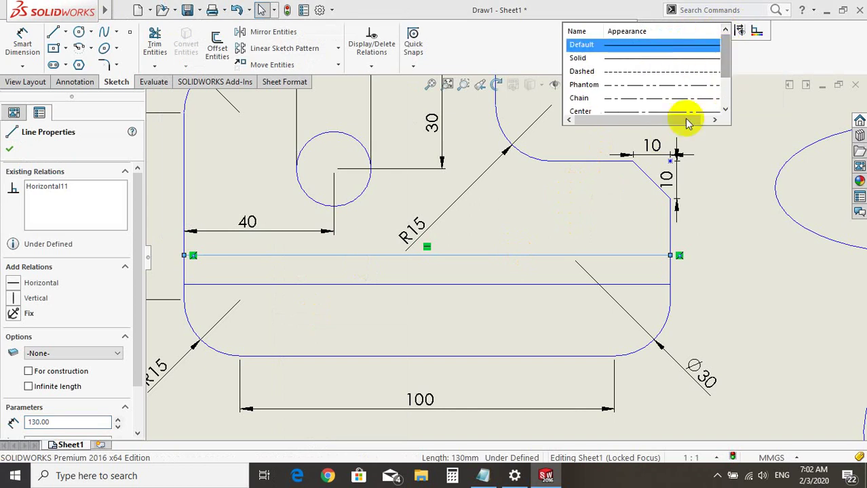
left_click(628, 72)
left_click(500, 333)
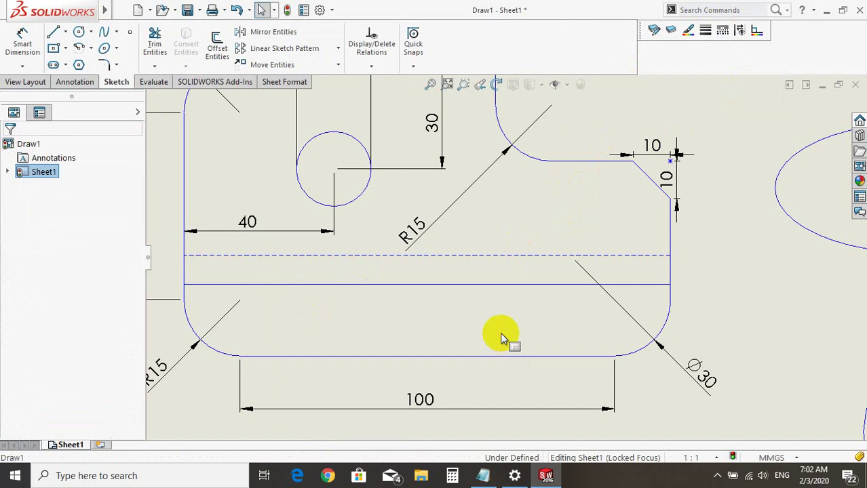
Step: Set the lower inner horizontal line's line style to Dashed as well
left_click(494, 287)
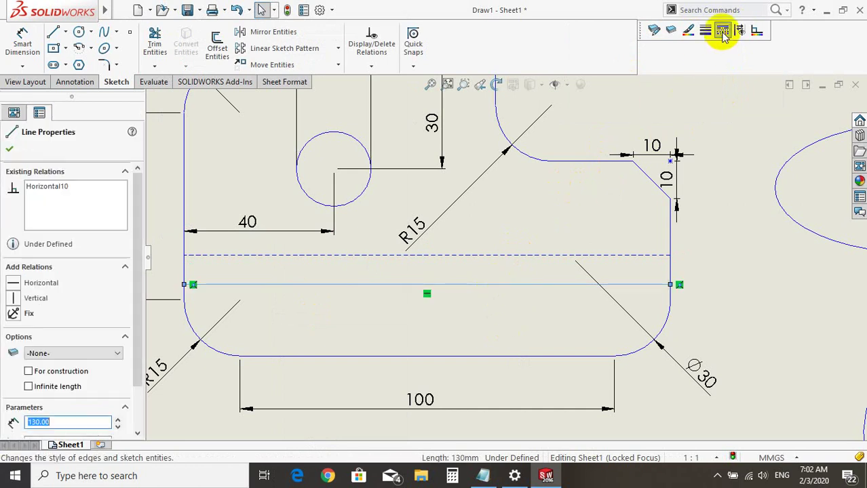
left_click(722, 30)
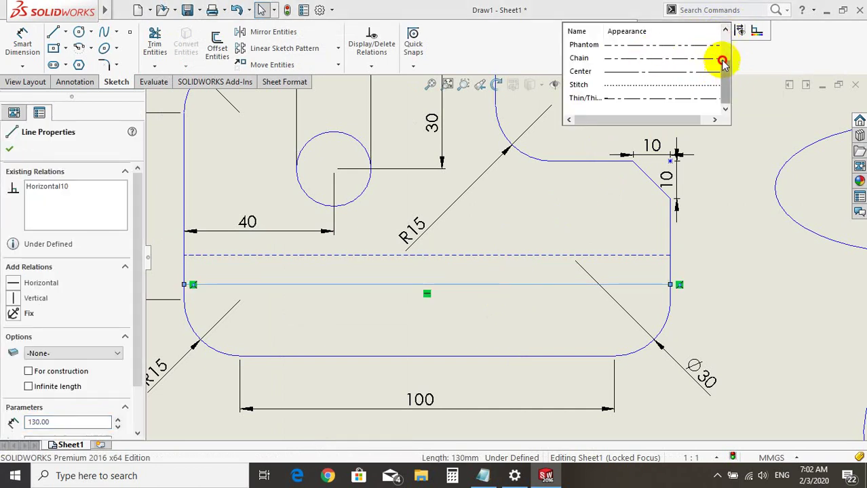
scroll(721, 61, "up", 1)
left_click(637, 61)
left_click(742, 222)
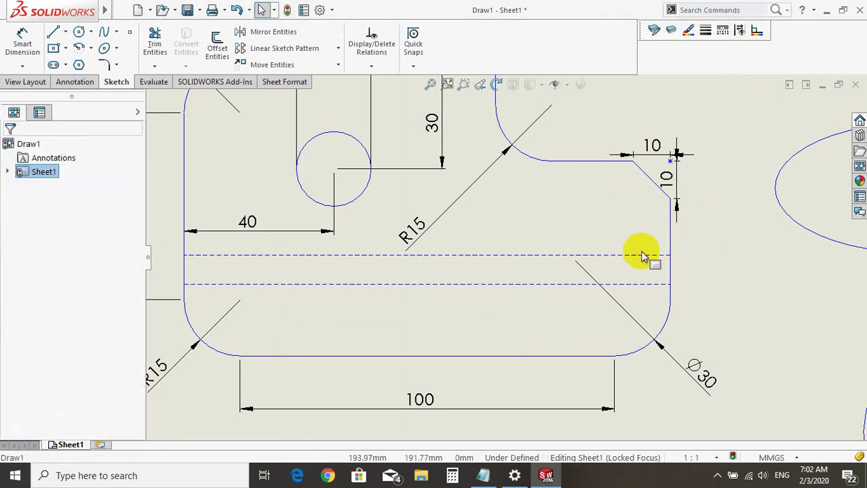
scroll(638, 252, "up", 2)
scroll(641, 254, "up", 2)
scroll(637, 253, "down", 2)
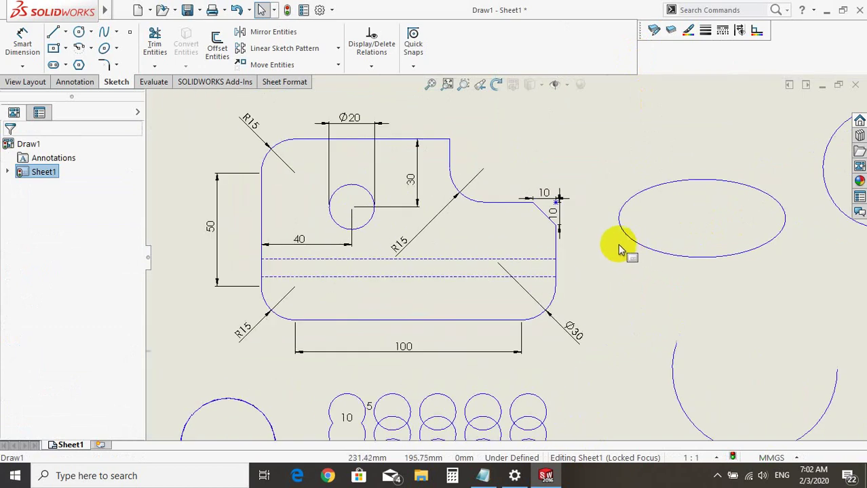
Step: Select both cross lines, the Ø20 circle and the ellipse, and set their line style to Dashed
left_click(476, 258)
left_click(477, 276, "ctrl")
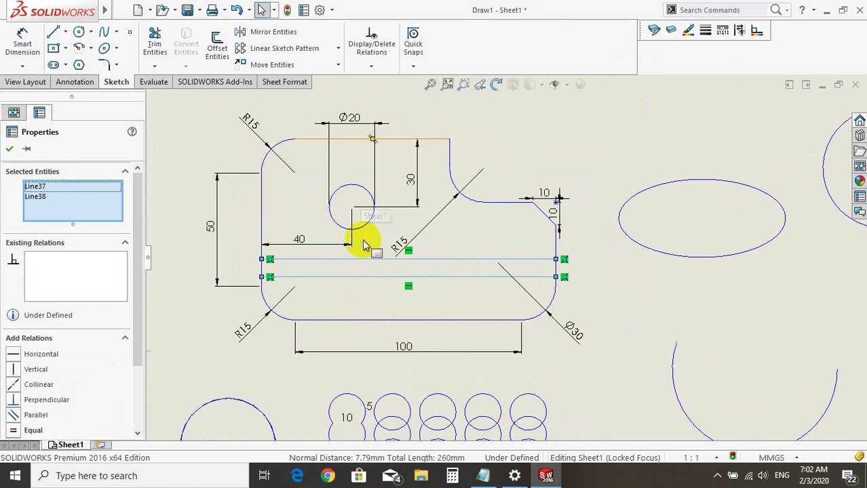
left_click(358, 193, "ctrl")
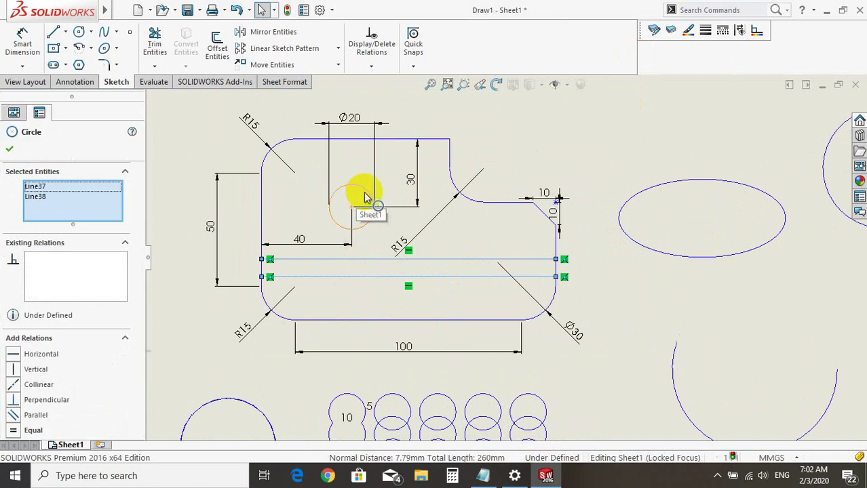
left_click(721, 257, "ctrl")
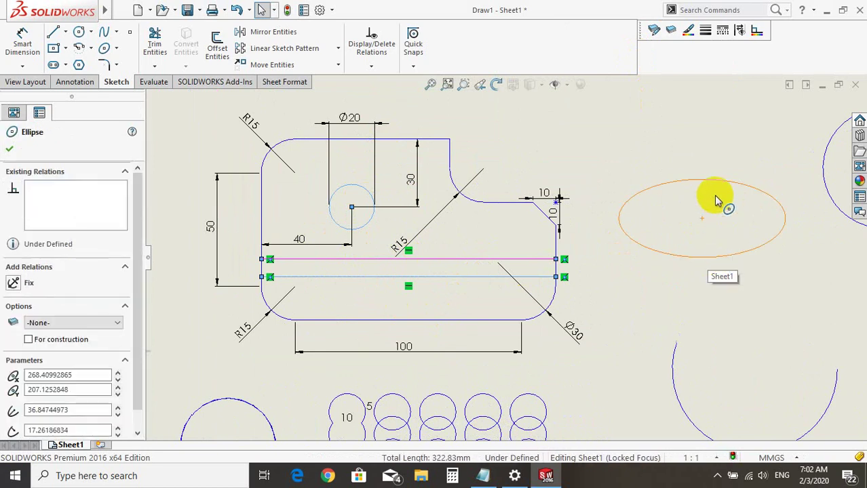
left_click(723, 34)
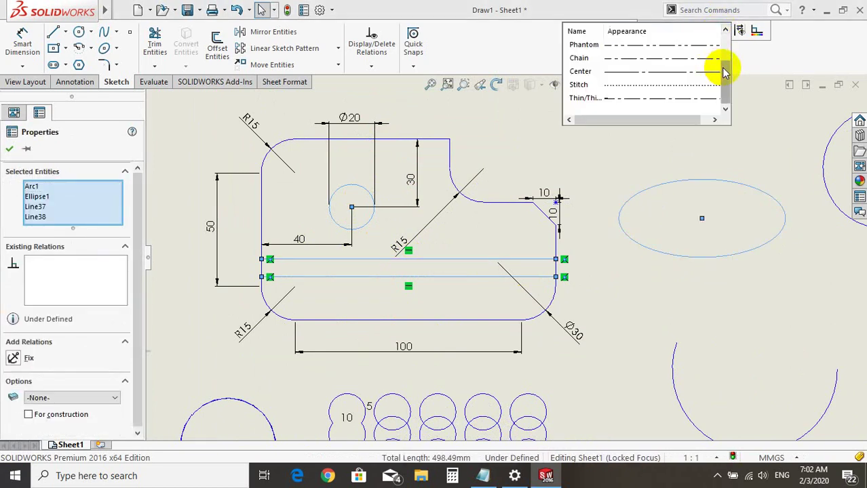
left_click_drag(719, 66, 720, 43)
left_click(648, 71)
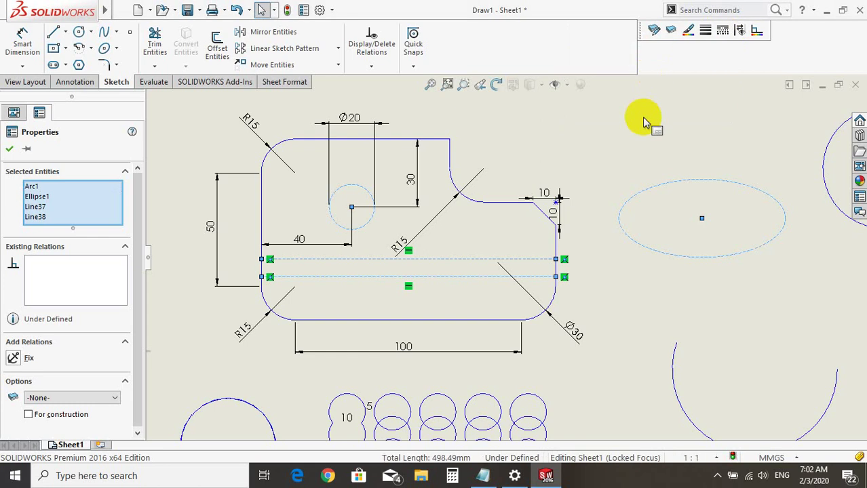
left_click(637, 150)
scroll(553, 213, "down", 3)
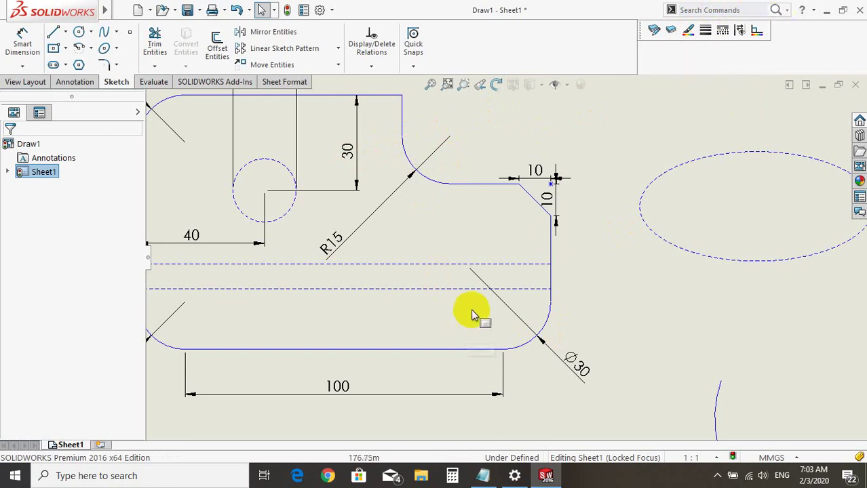
Step: Place the 10 dimension on the part's upper-right corner edge
scroll(513, 243, "up", 3)
scroll(522, 237, "up", 1)
scroll(522, 239, "up", 2)
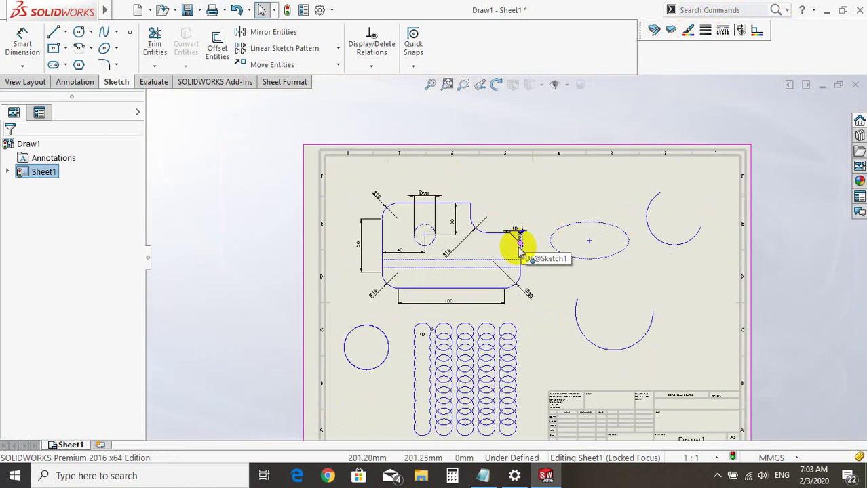
scroll(536, 264, "up", 3)
scroll(553, 298, "down", 2)
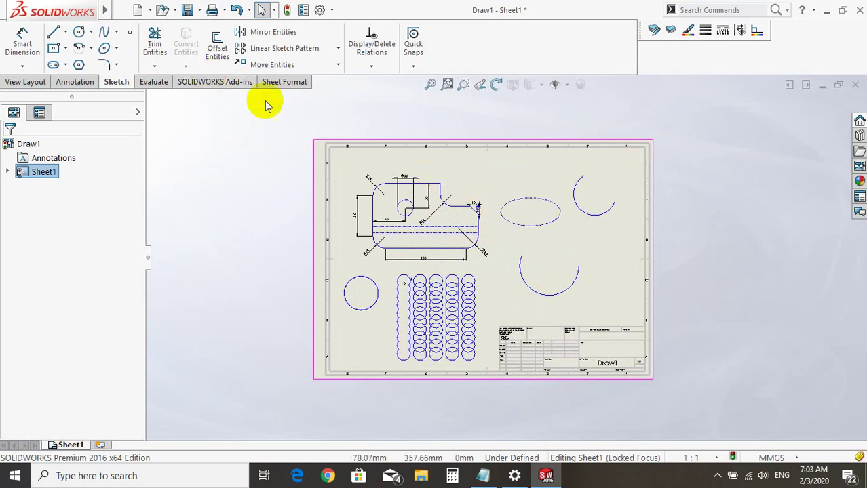
scroll(508, 269, "down", 2)
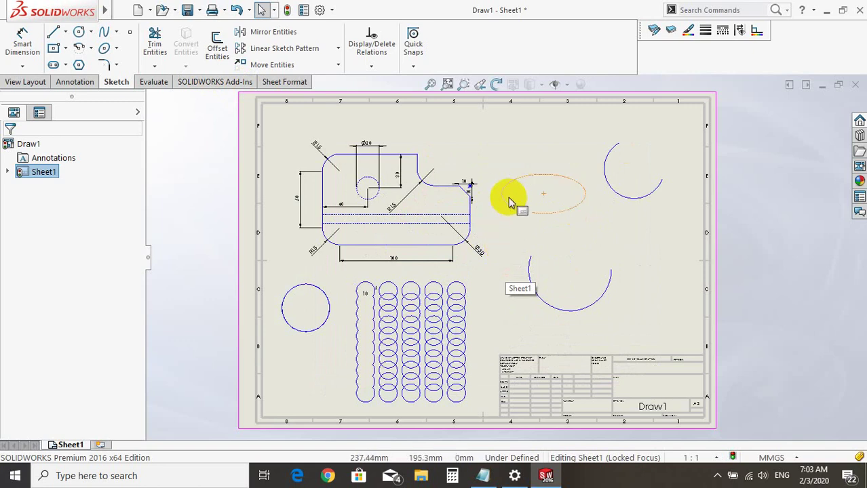
left_click(459, 188)
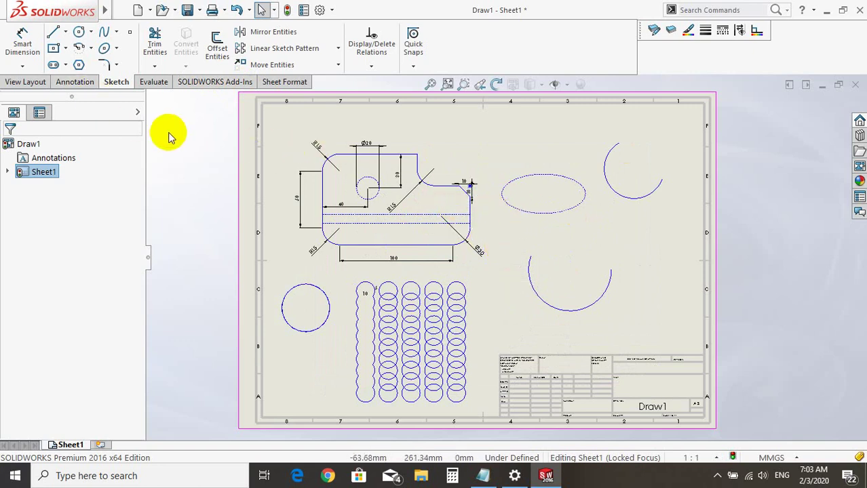
Step: Delete every entity on the sheet, confirming with Yes to All
left_click_drag(274, 117, 689, 407)
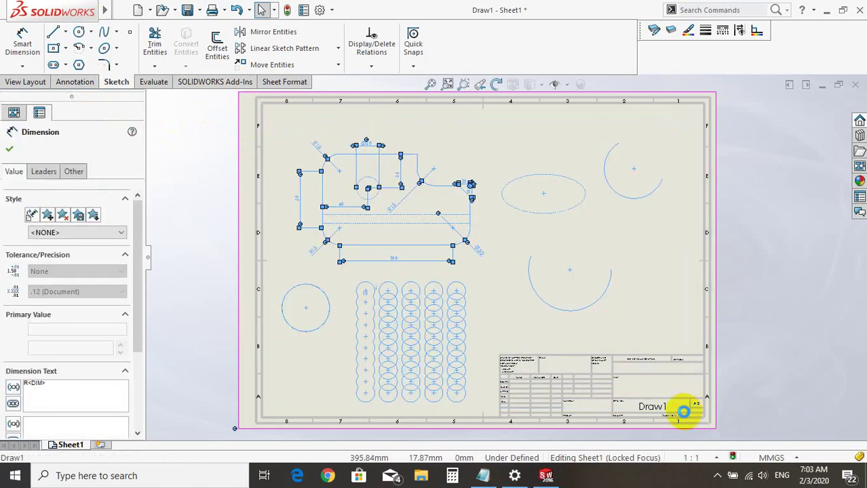
key("Delete")
left_click(231, 186)
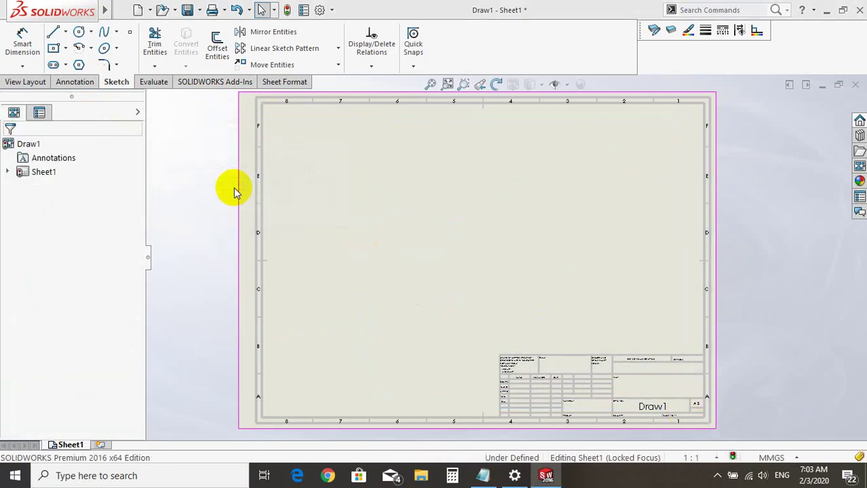
Step: Draw the closed inverted-T outline with the Line tool and nudge the base's left edge inward
left_click(54, 32)
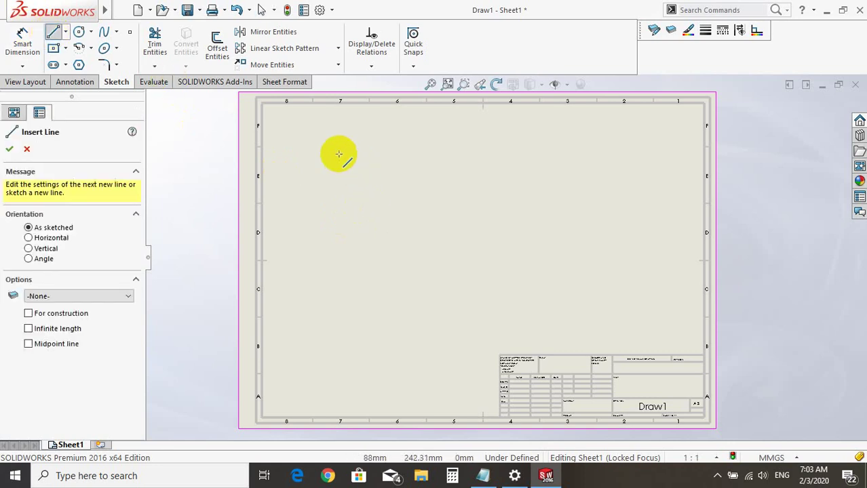
left_click(339, 154)
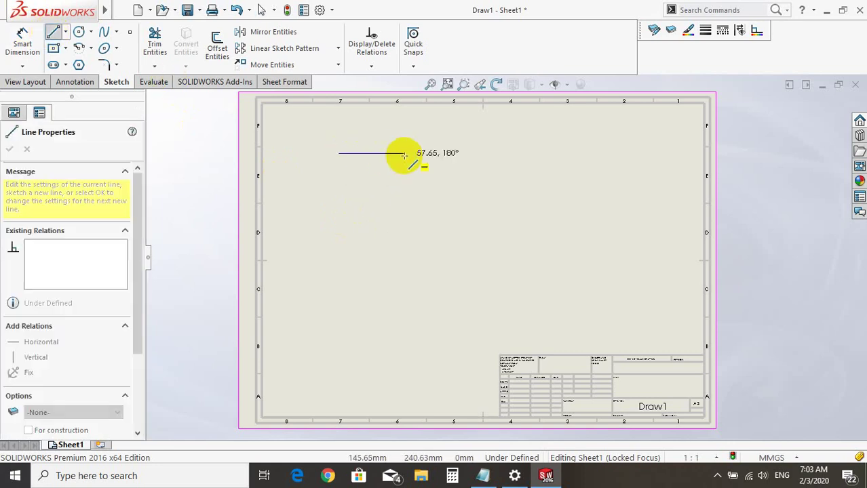
left_click(402, 154)
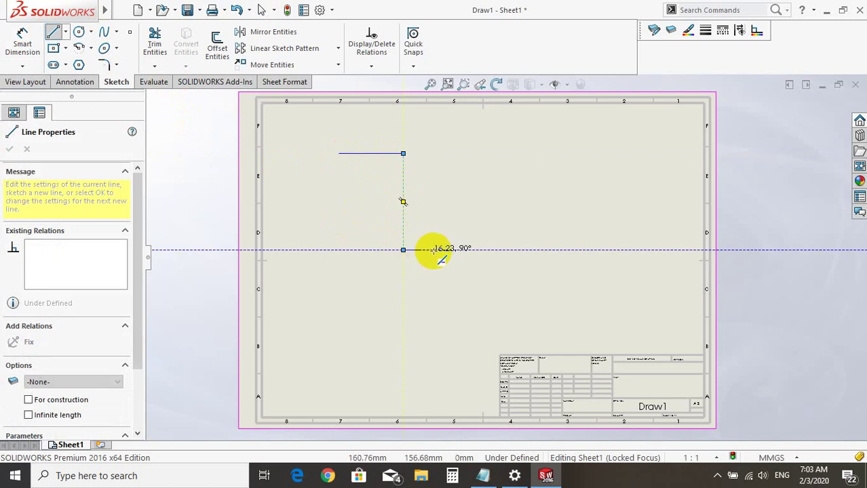
left_click(435, 251)
left_click(434, 289)
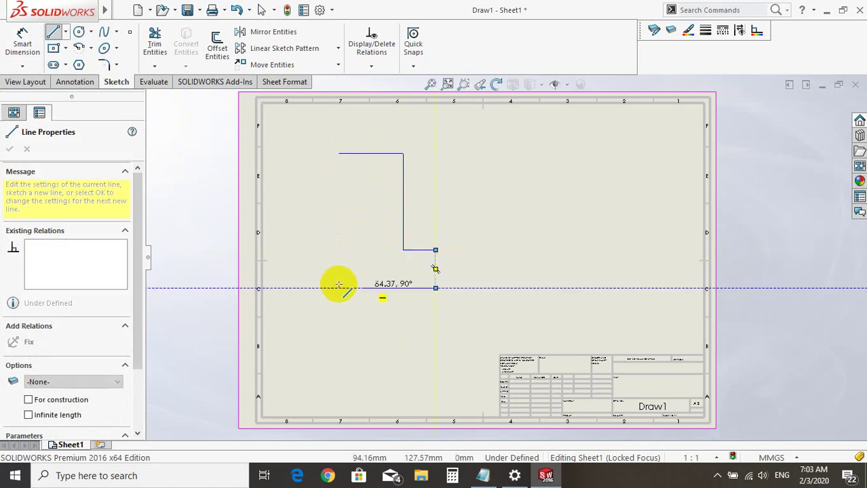
left_click(298, 288)
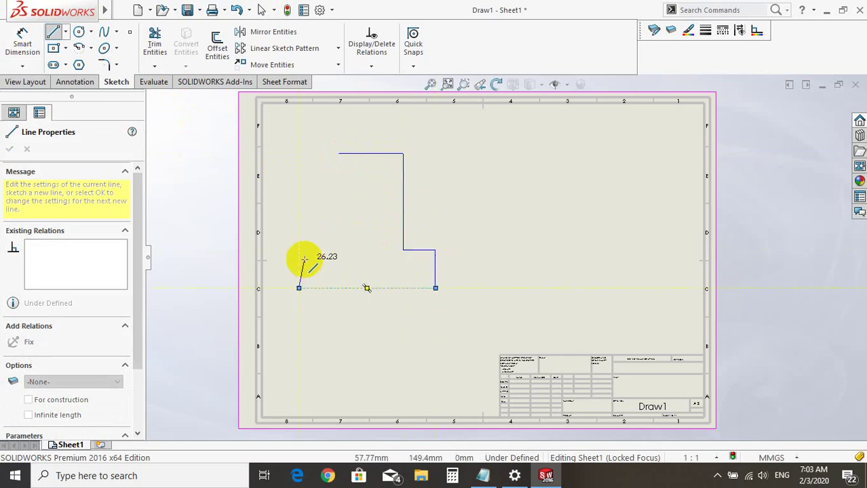
left_click(298, 250)
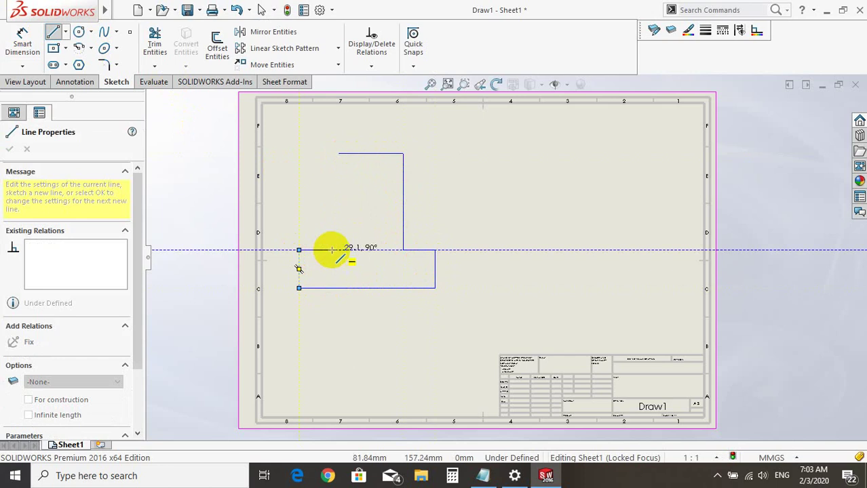
left_click(339, 250)
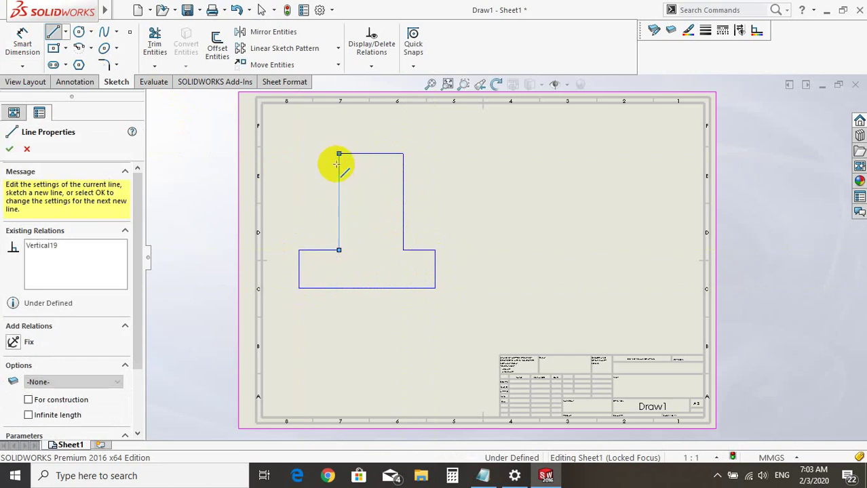
key("Escape")
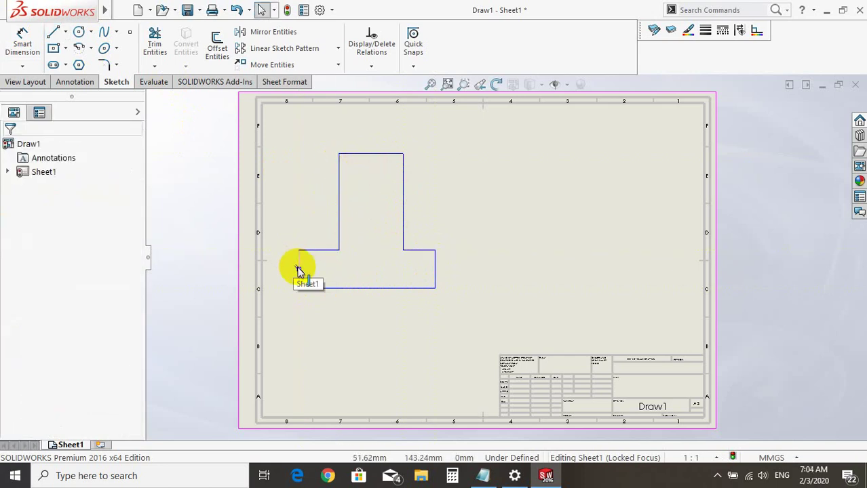
left_click_drag(298, 285, 312, 282)
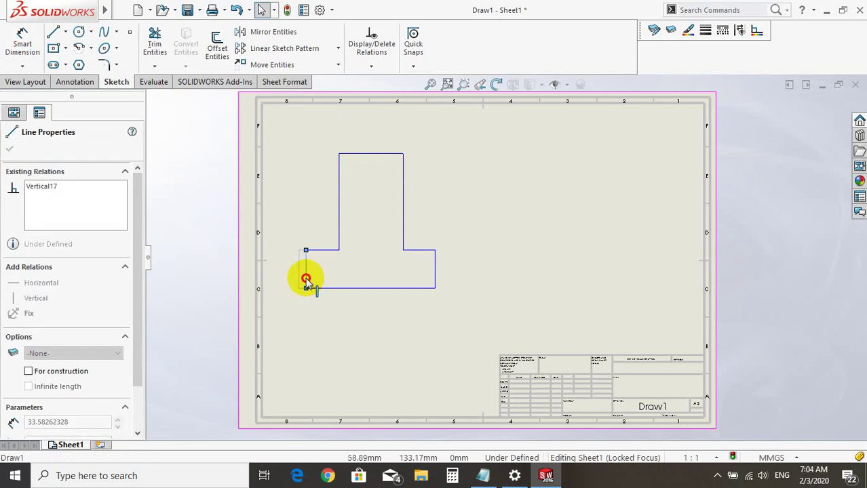
Step: Draw two vertical lines down through the stem, the second extending below the base
left_click(54, 32)
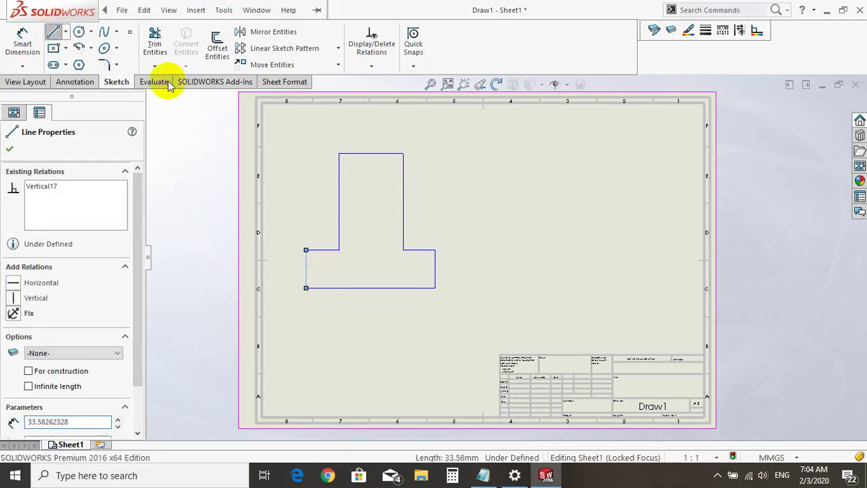
left_click(353, 155)
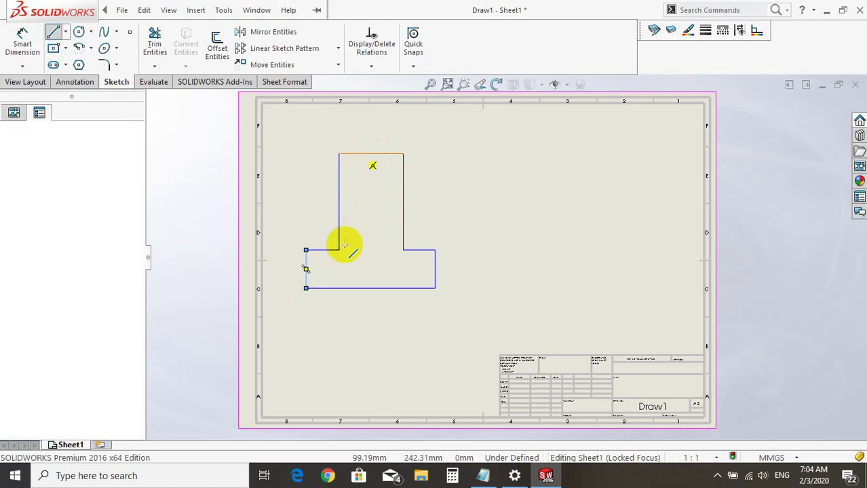
left_click(352, 289)
left_click(58, 27)
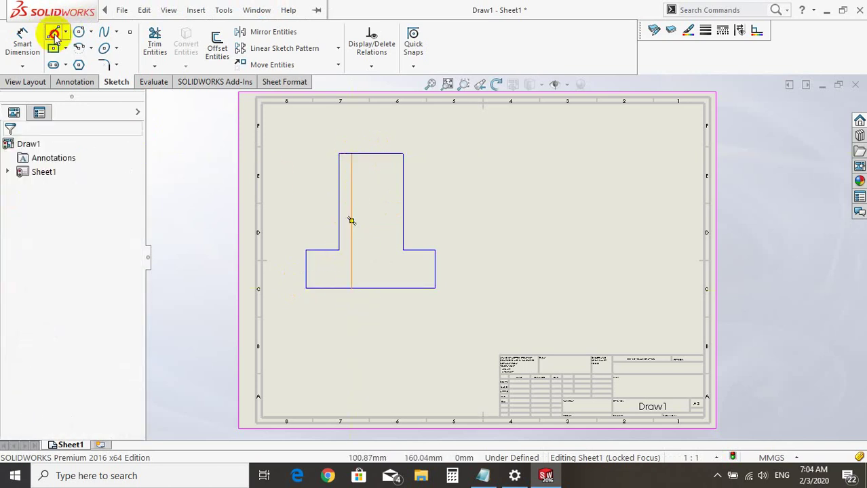
left_click(387, 154)
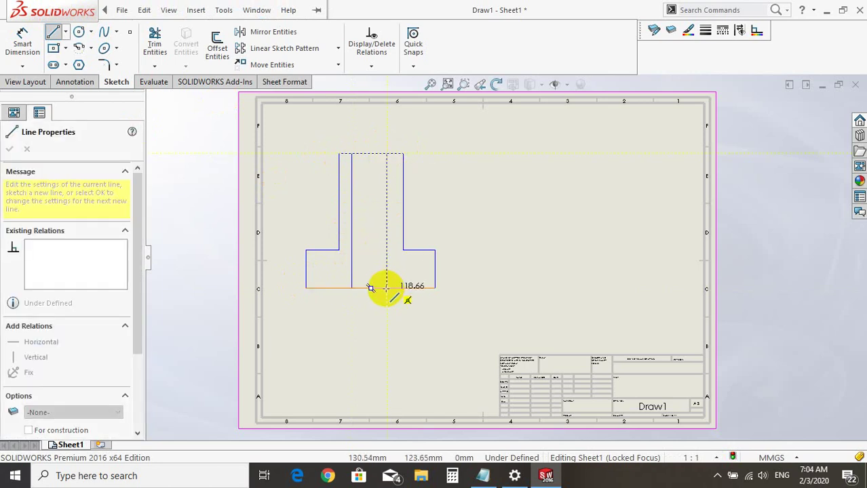
left_click(387, 333)
key("Escape")
Step: Trim the overhanging part of the right vertical line below the T
left_click(145, 43)
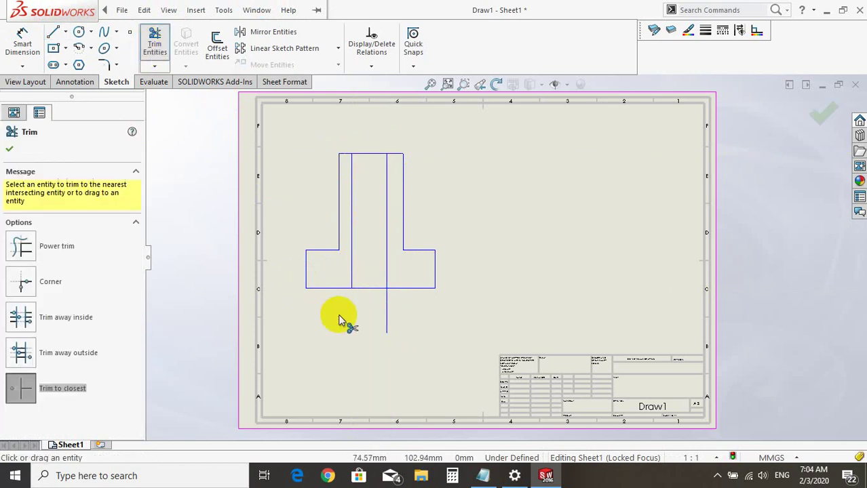
left_click(385, 309)
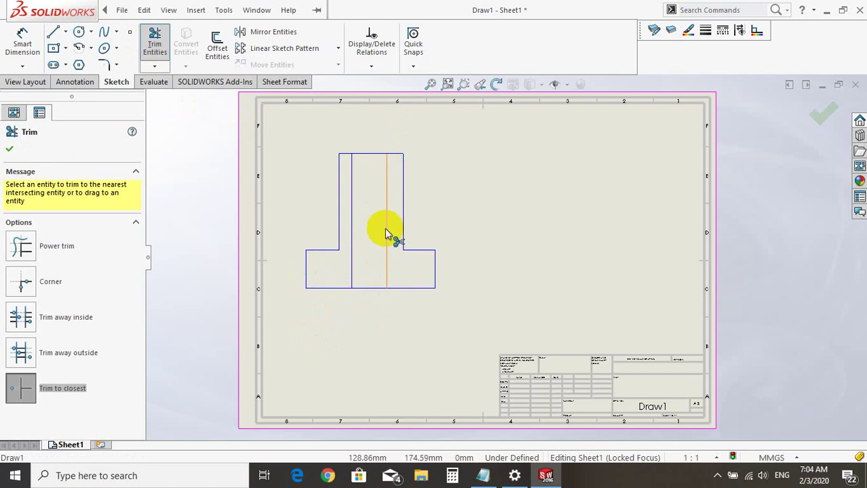
key("Escape")
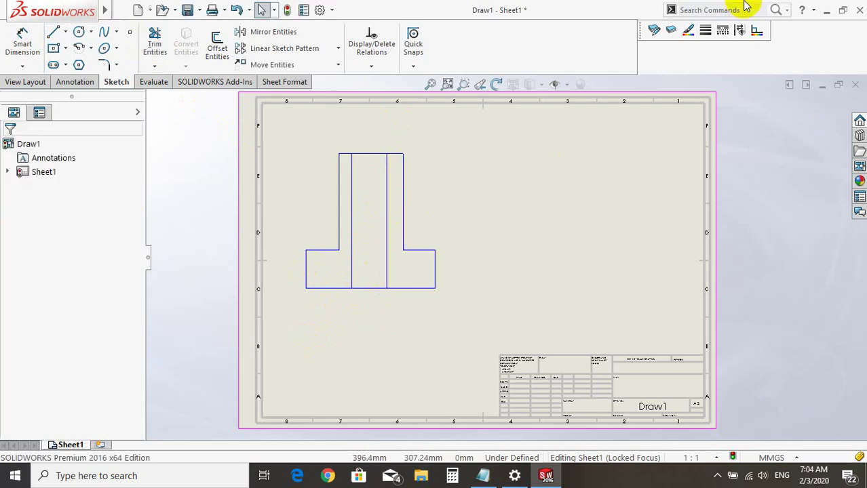
Step: Set both inner vertical lines to the Dashed line style and fit the sheet in view
left_click(723, 31)
left_click(688, 50)
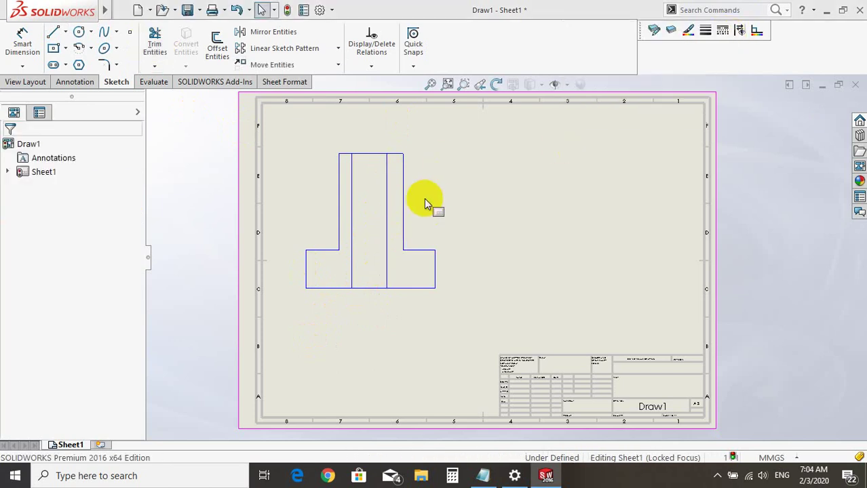
left_click(386, 213)
left_click(352, 220, "ctrl")
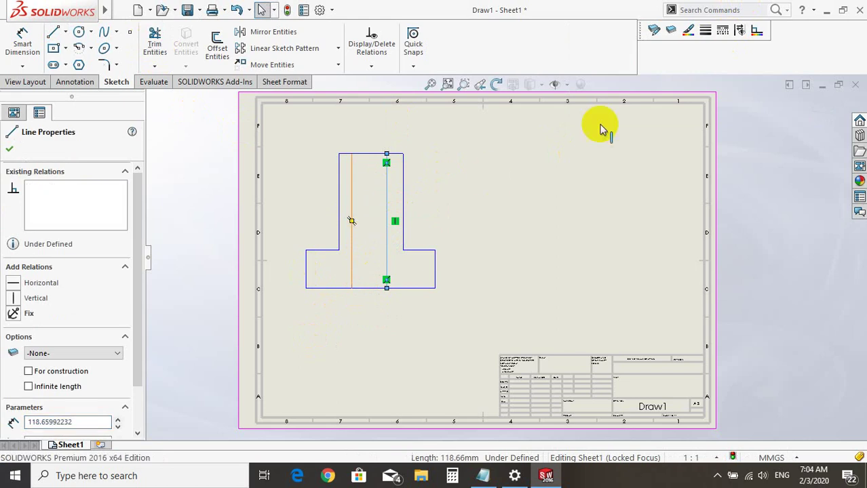
left_click(723, 31)
left_click(725, 30)
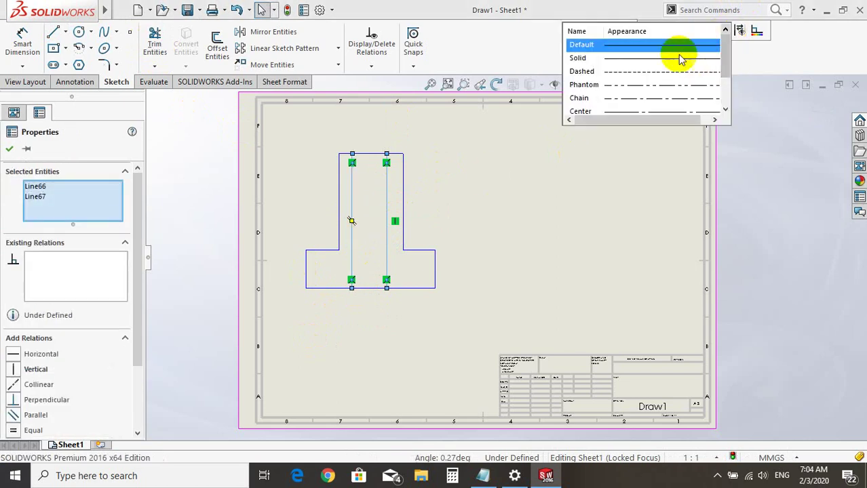
left_click(657, 72)
left_click(536, 203)
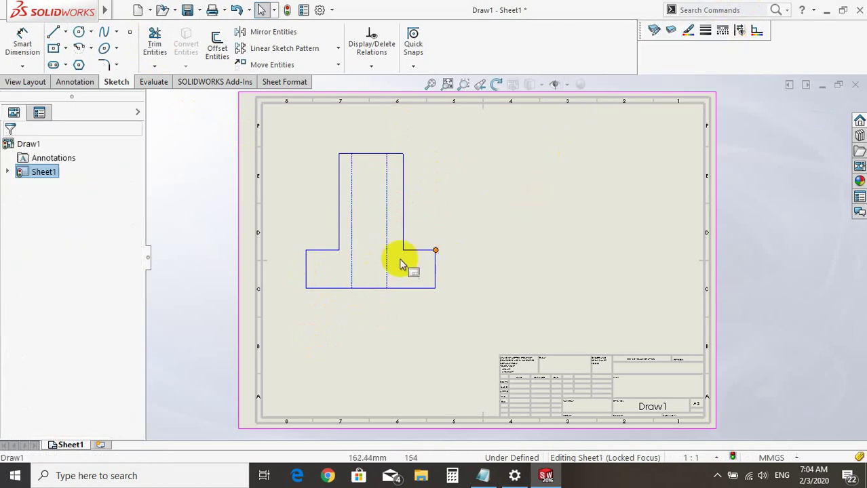
scroll(406, 204, "down", 2)
scroll(409, 202, "down", 1)
key("f")
scroll(491, 246, "down", 2)
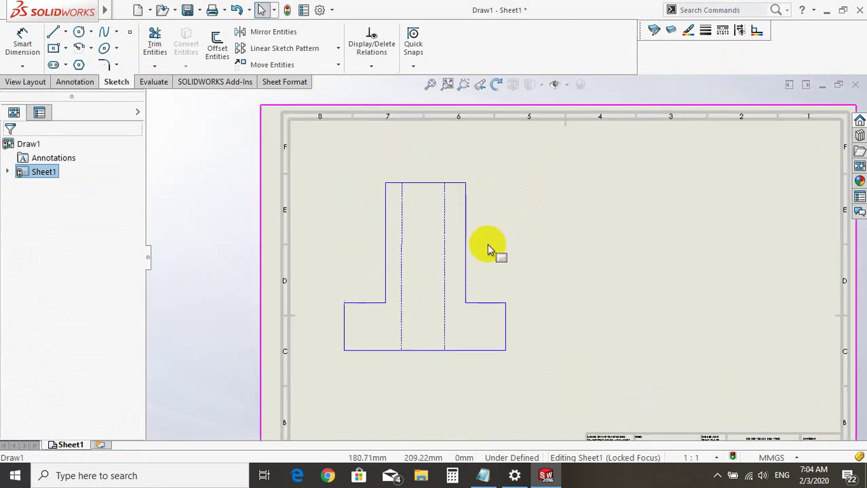
scroll(454, 299, "down", 2)
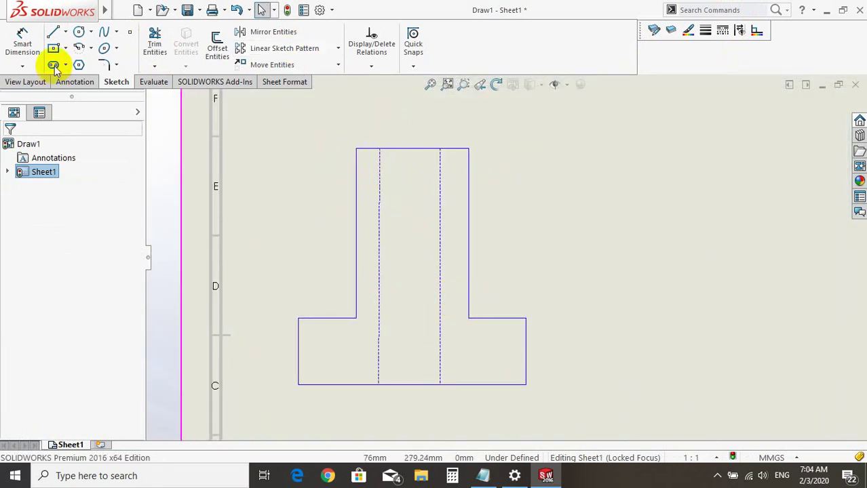
Step: Give the left dashed stem line a Vertical relation to match the right one, then deselect
left_click(78, 86)
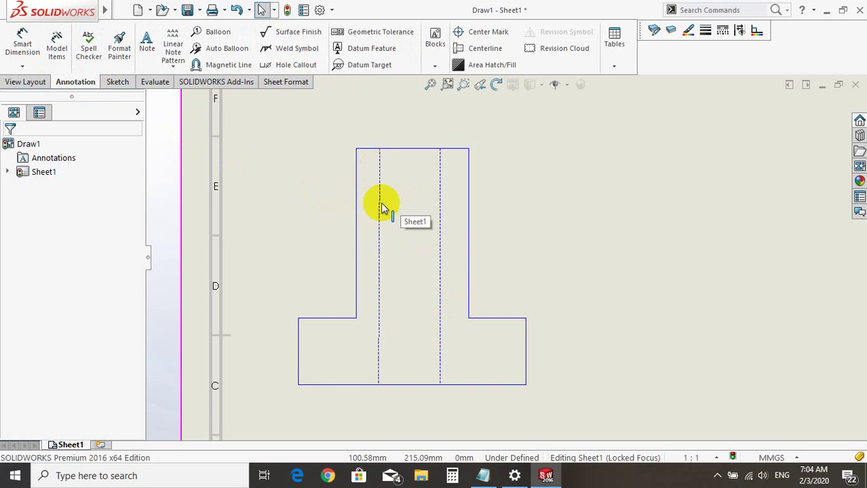
left_click(380, 207)
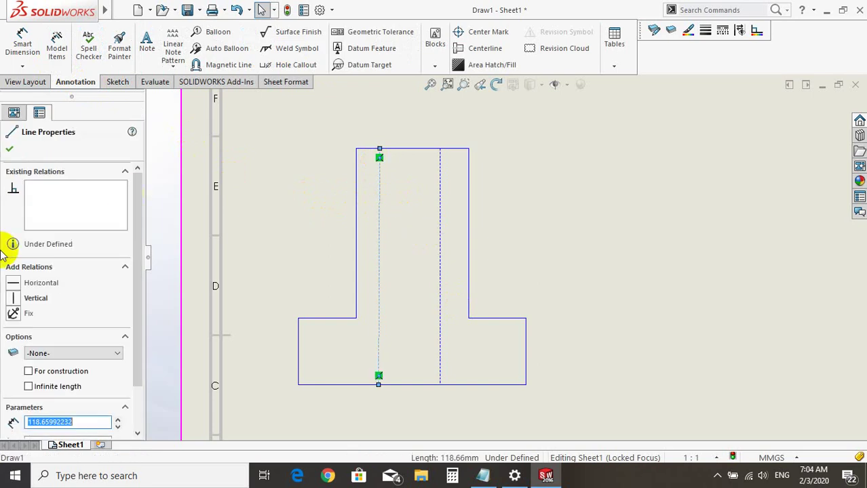
left_click(14, 298)
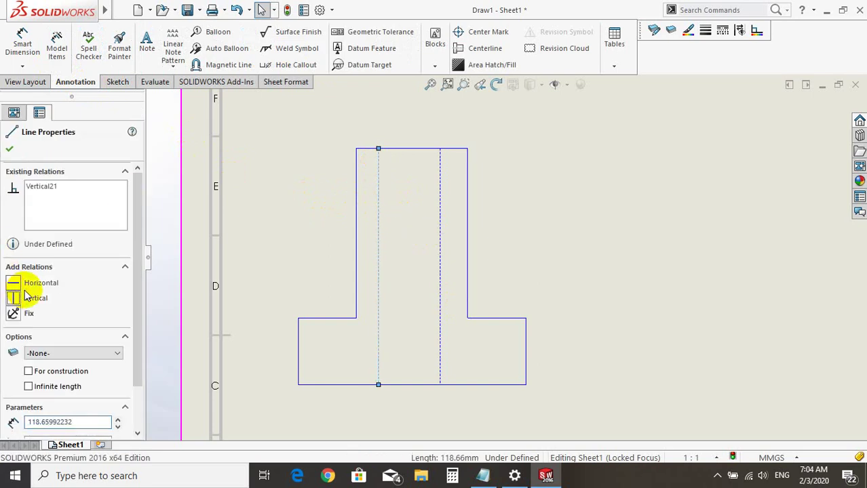
key("Escape")
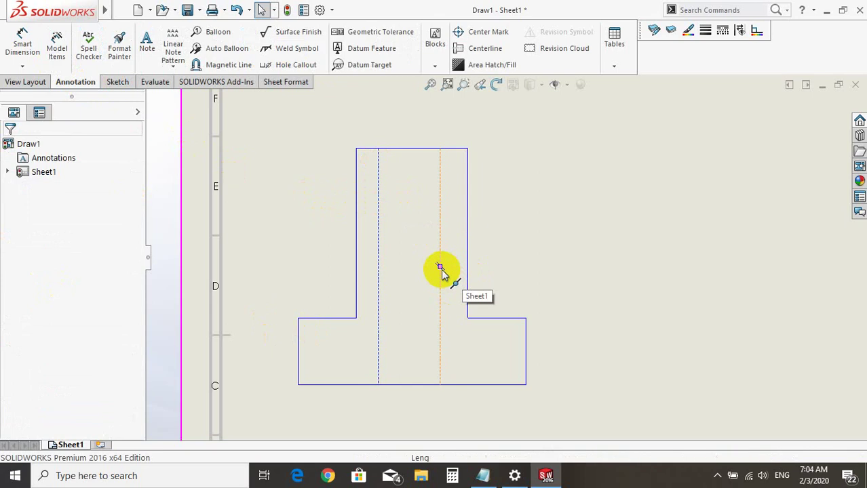
left_click(439, 267)
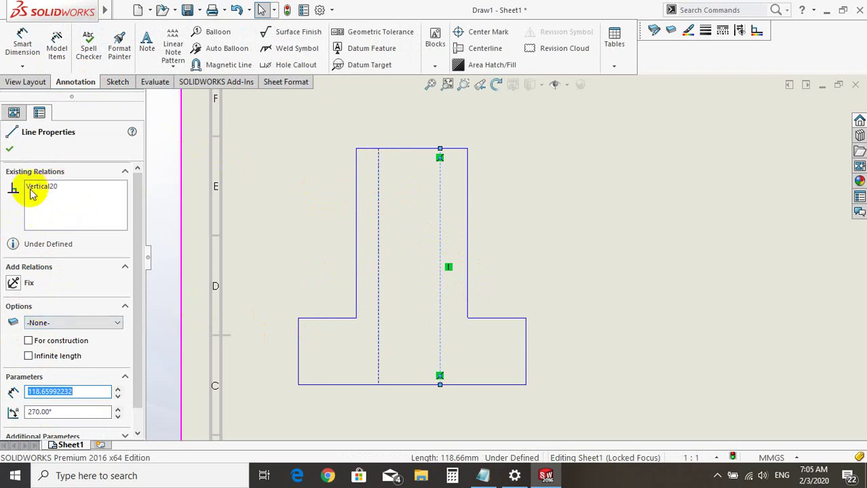
key("Escape")
left_click(525, 230)
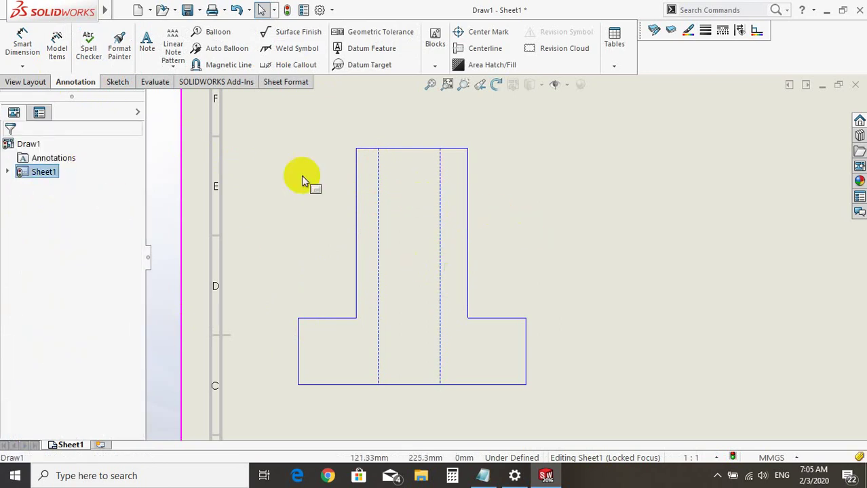
Step: Dimension the stem's top edge at 50 with Smart Dimension
left_click(116, 81)
left_click(23, 42)
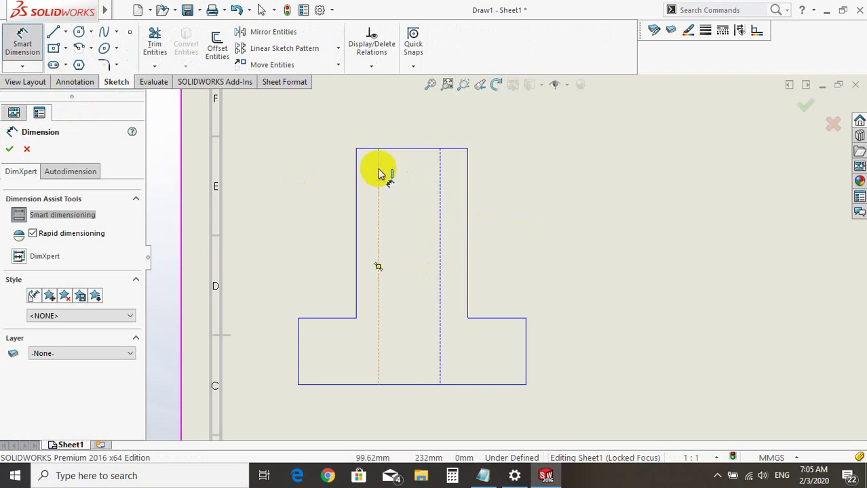
left_click(368, 148)
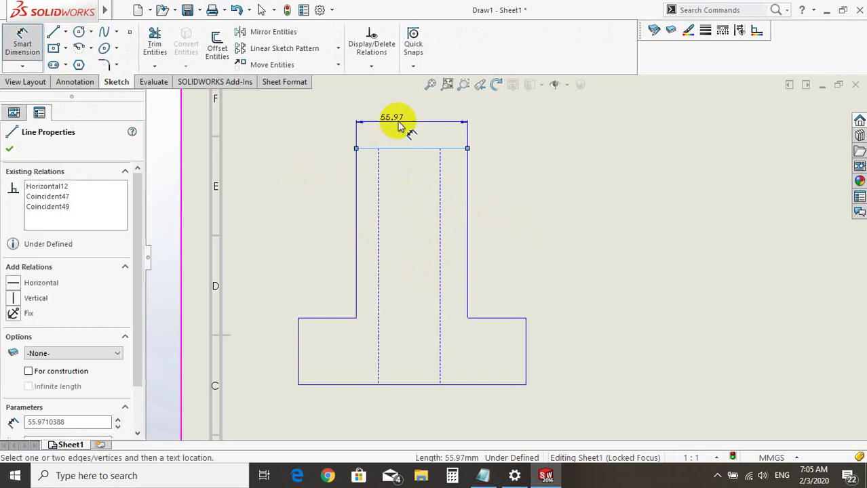
left_click(410, 125)
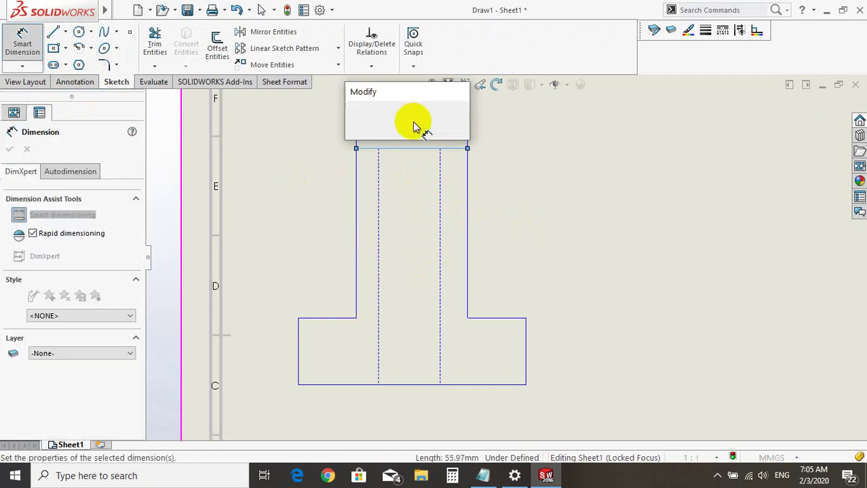
type("50")
key("Return")
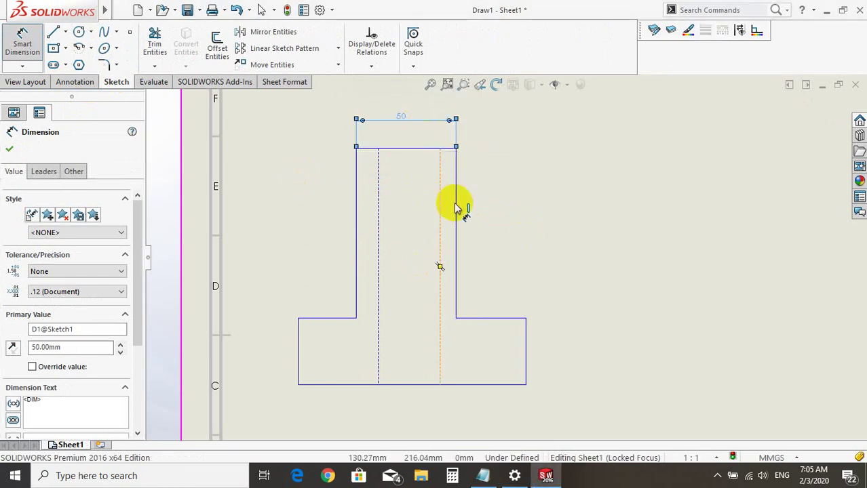
Step: Place the right and left inner lines 10 from their stem edges
left_click(458, 206)
left_click(440, 207)
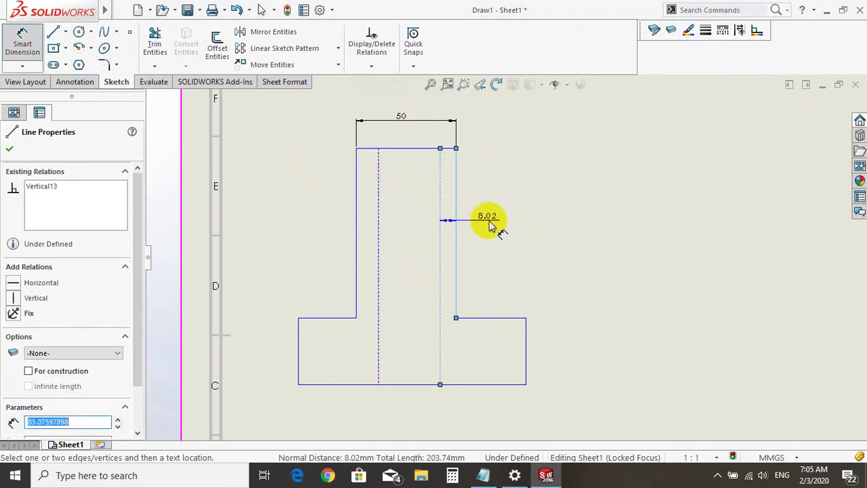
left_click(490, 226)
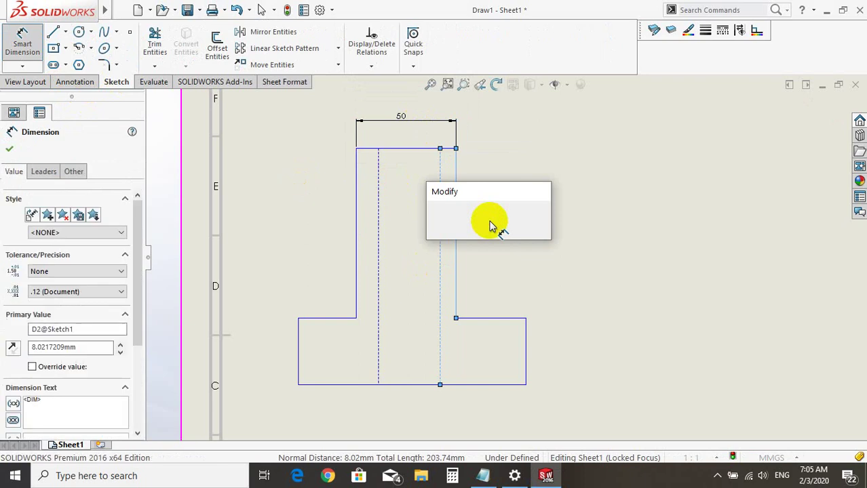
type("10")
key("Return")
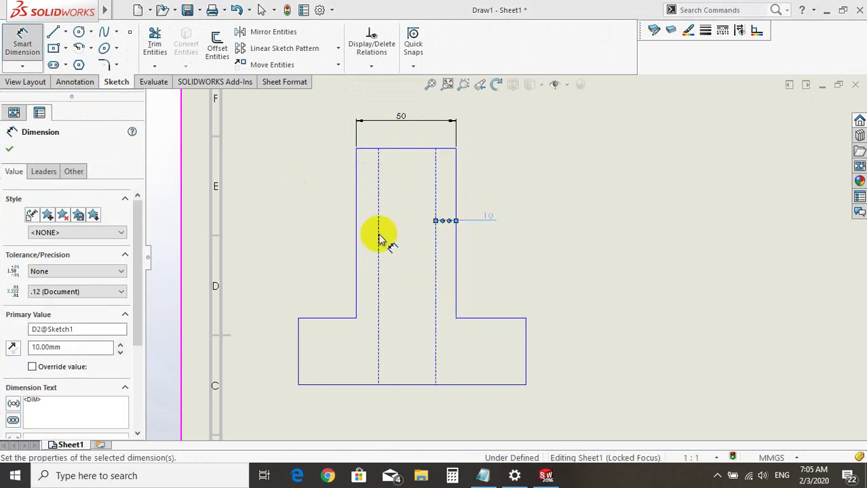
left_click(373, 237)
left_click(356, 232)
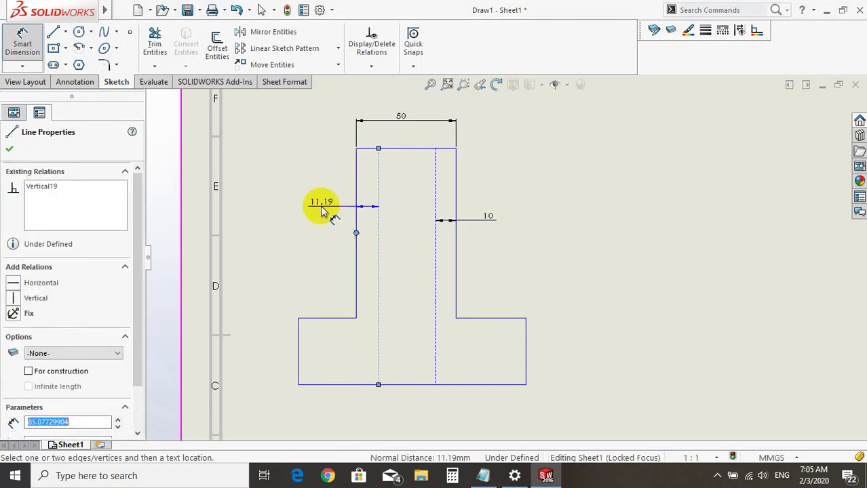
left_click(319, 206)
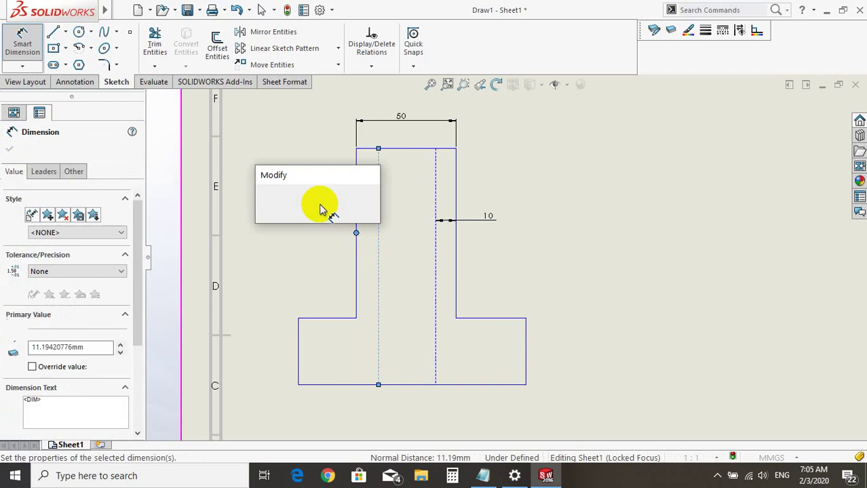
type("10")
key("Return")
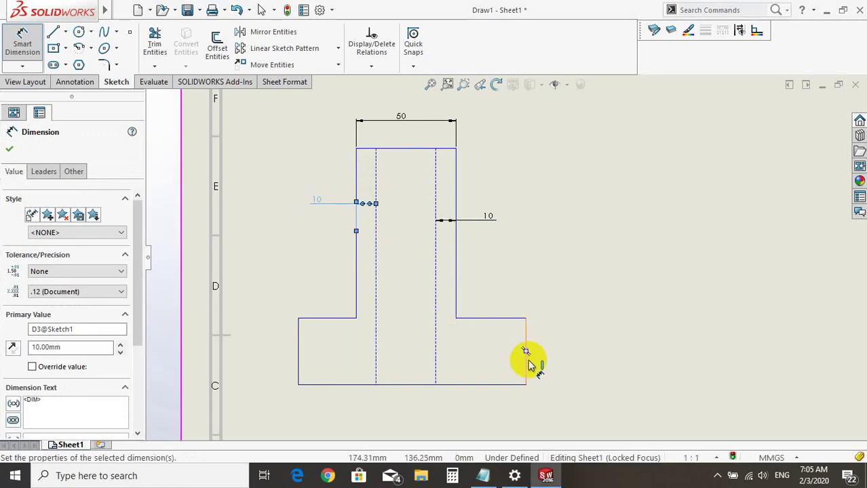
Step: Delete the stray vertical line inside the base
left_click(460, 304)
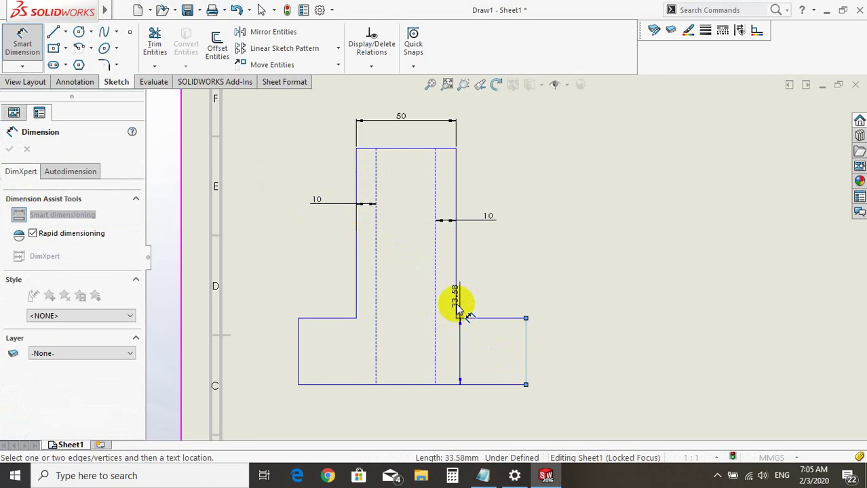
left_click(460, 309)
key("Return")
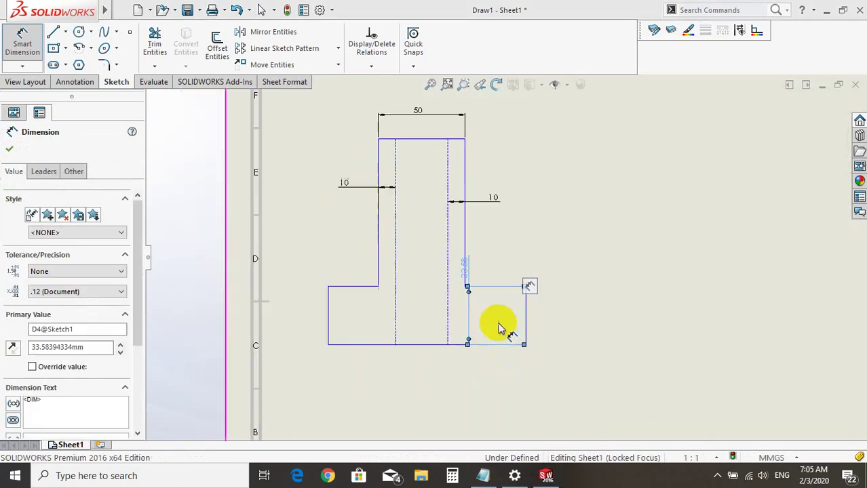
key("Escape")
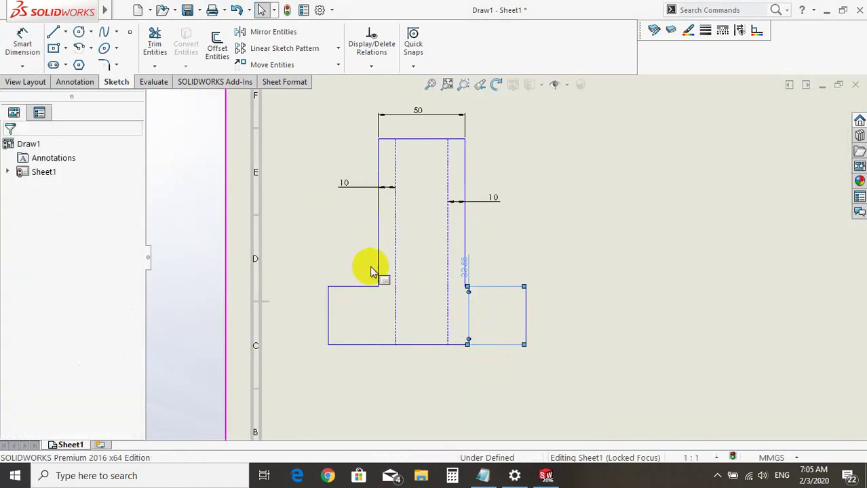
key("Delete")
Step: Dimension the right base flange from the stem edge as 35
left_click(34, 53)
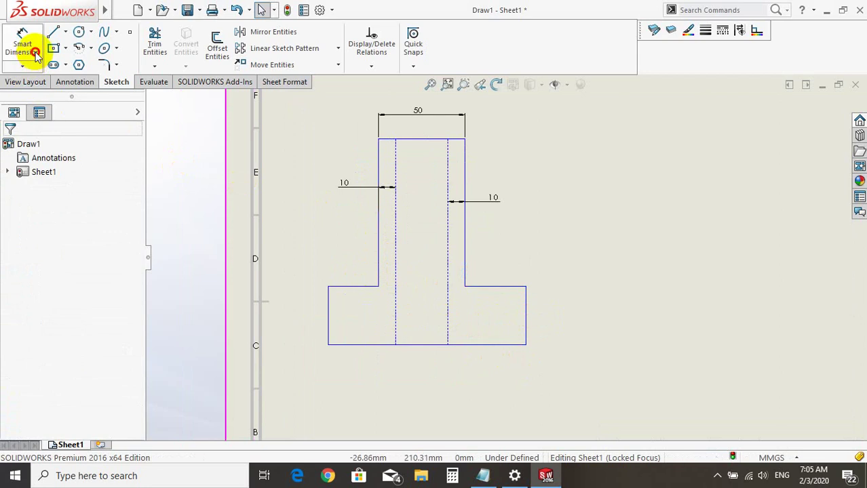
left_click(464, 257)
left_click(526, 316)
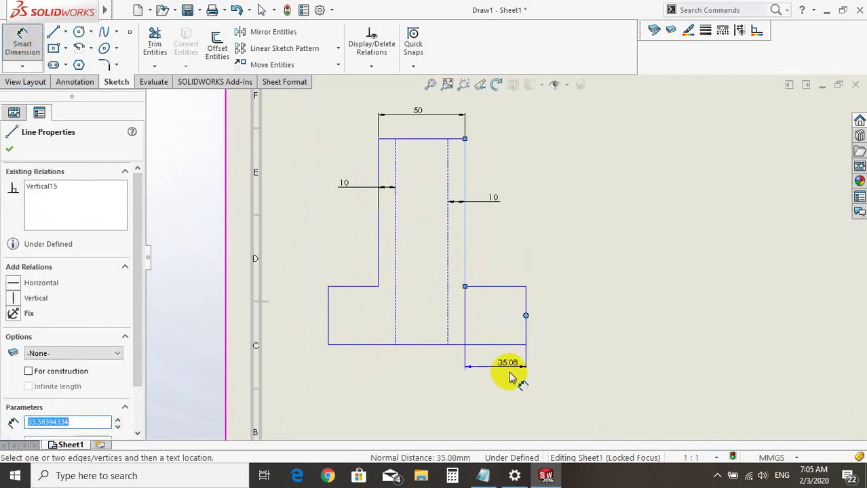
left_click(501, 385)
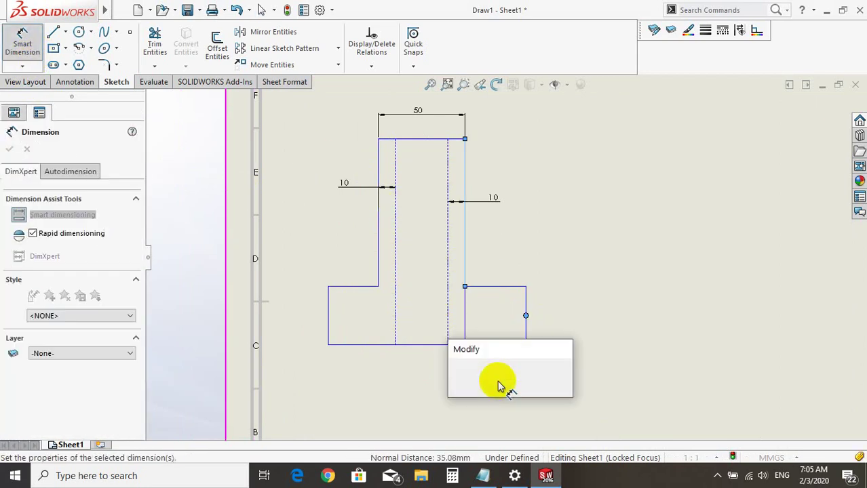
type("35")
key("Return")
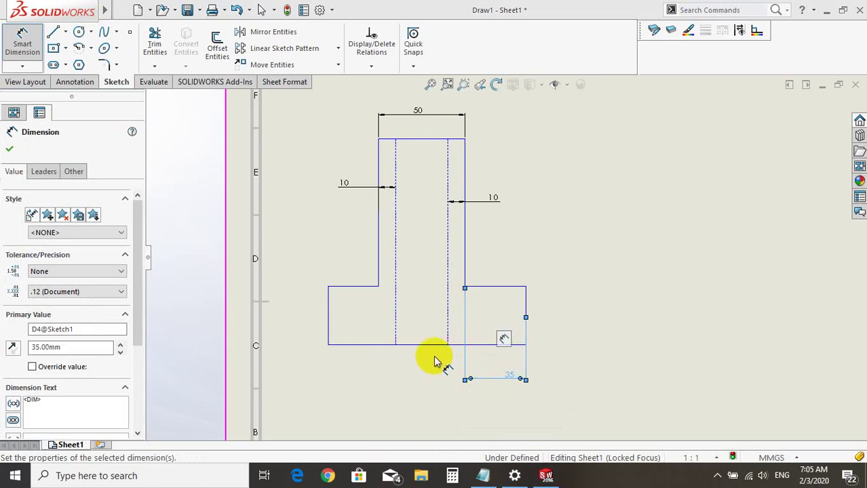
Step: Dimension the left base flange as 35, then zoom to the whole sheet
scroll(434, 336, "down", 2)
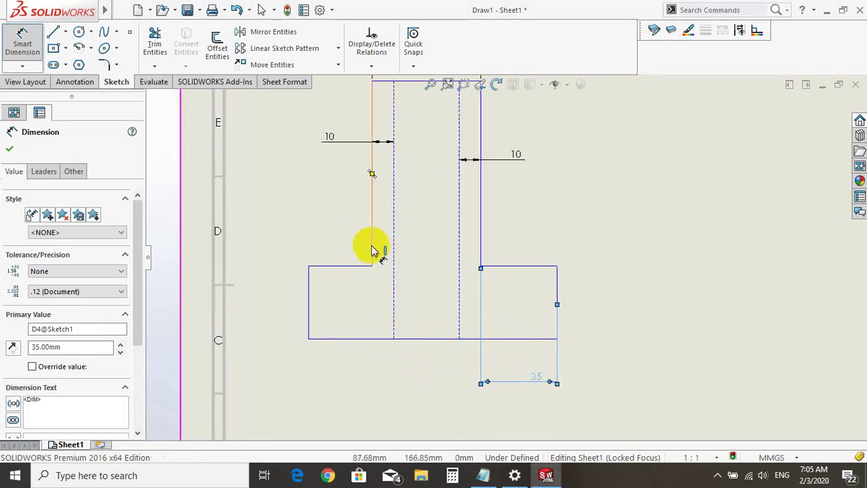
left_click(371, 251)
left_click(308, 313)
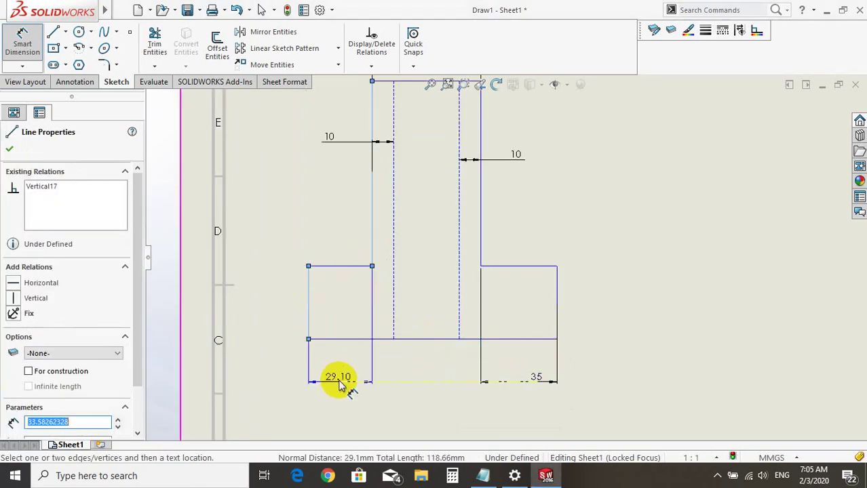
left_click(341, 385)
type("35")
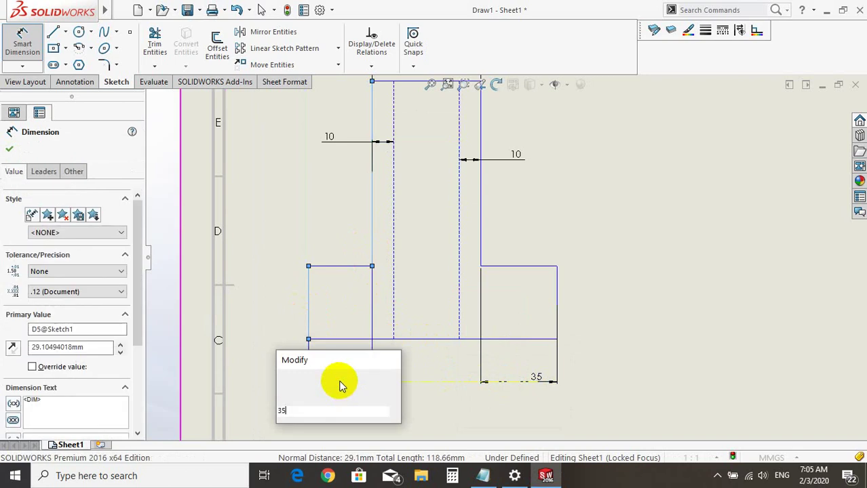
key("Return")
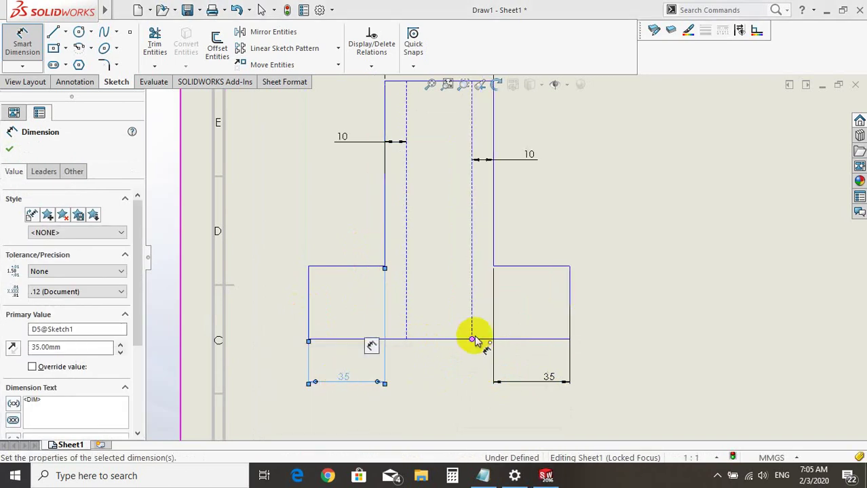
scroll(474, 342, "up", 5)
scroll(526, 281, "down", 3)
scroll(488, 243, "up", 3)
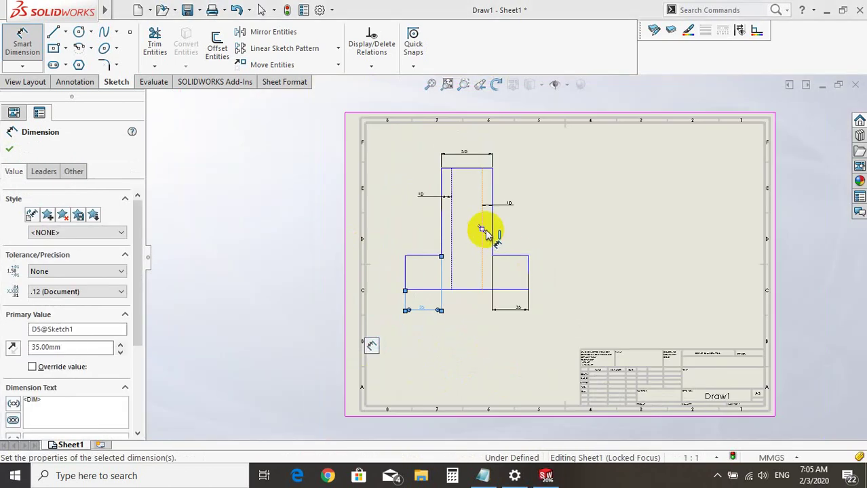
scroll(498, 213, "down", 2)
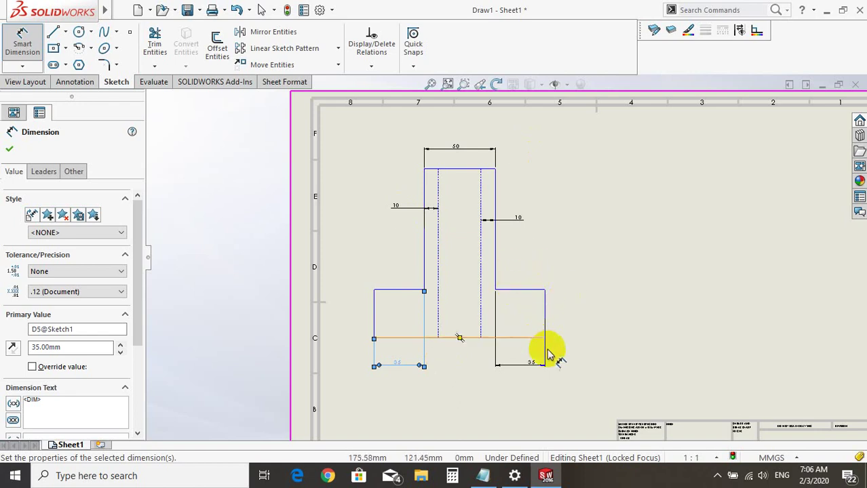
key("z")
scroll(530, 372, "down", 2)
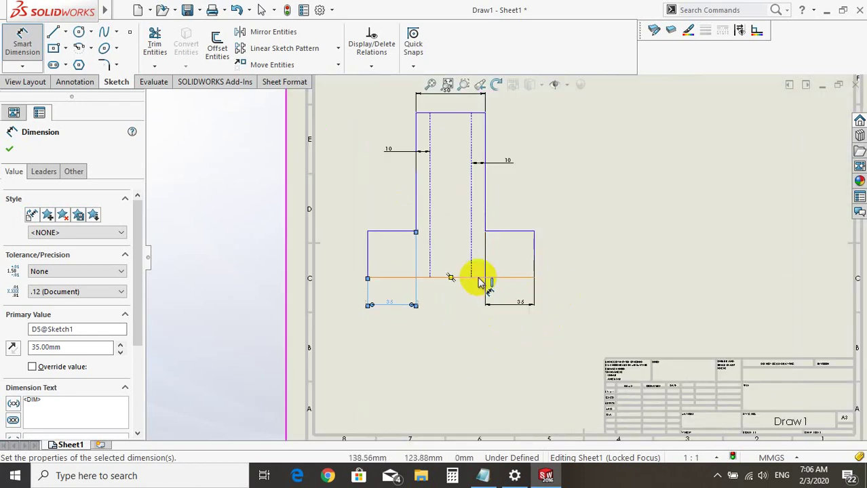
left_click(465, 357)
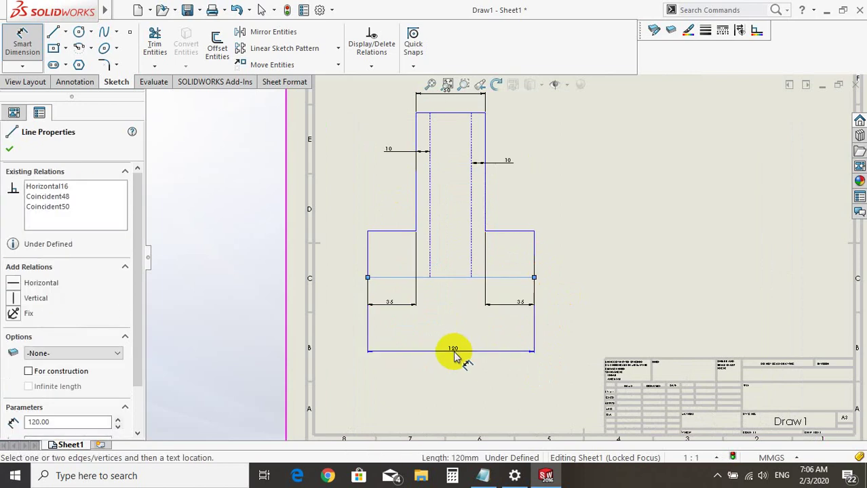
left_click(453, 354)
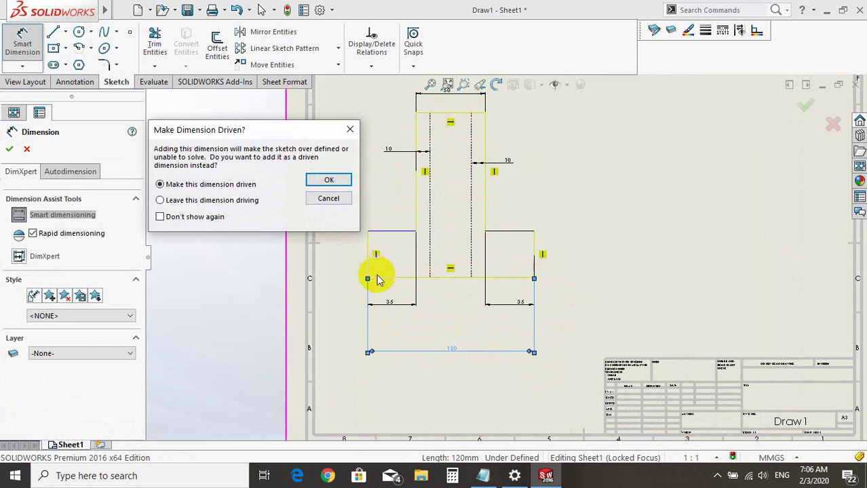
left_click(330, 199)
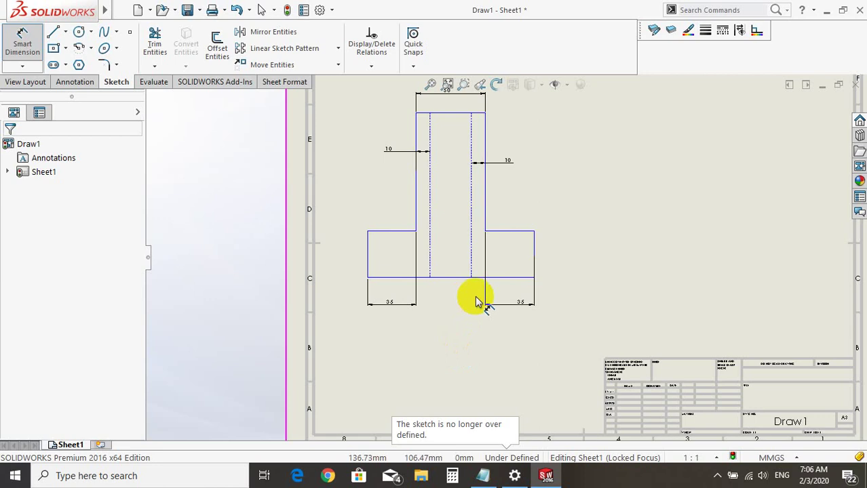
scroll(489, 257, "up", 2)
scroll(500, 197, "down", 3)
scroll(445, 177, "down", 2)
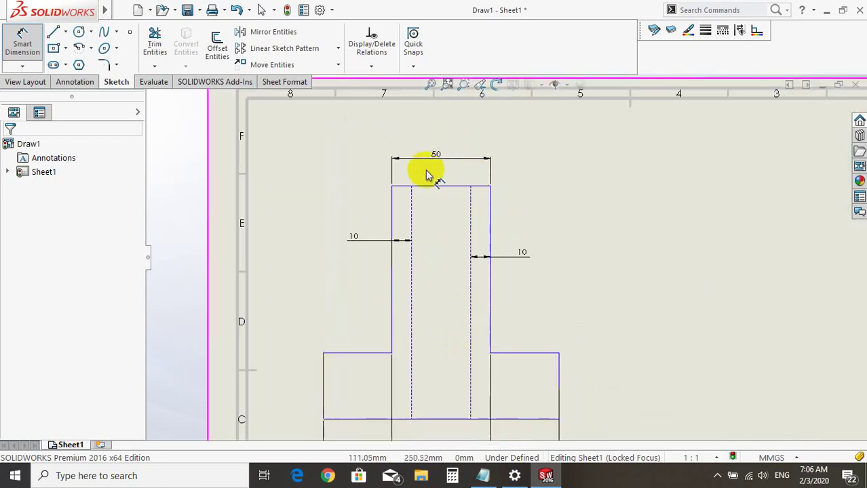
scroll(439, 179, "down", 1)
Step: Add a diameter symbol to the 50 top width dimension, making it Ø50
left_click(434, 170)
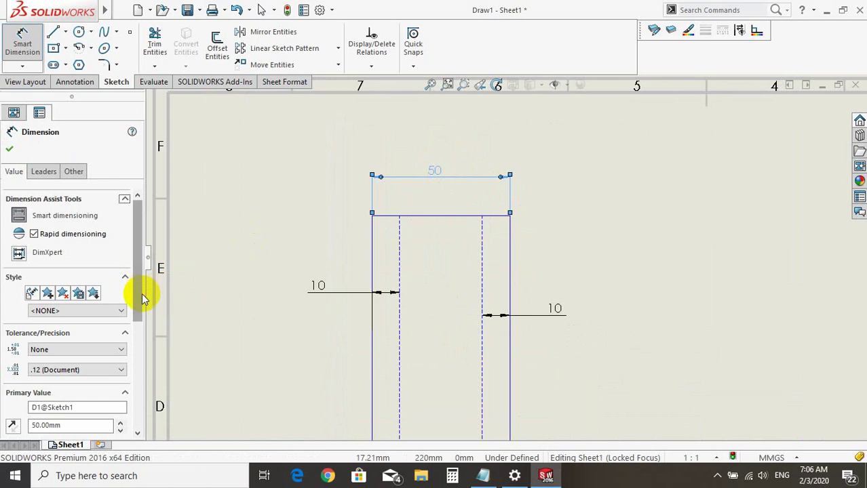
left_click_drag(134, 300, 138, 388)
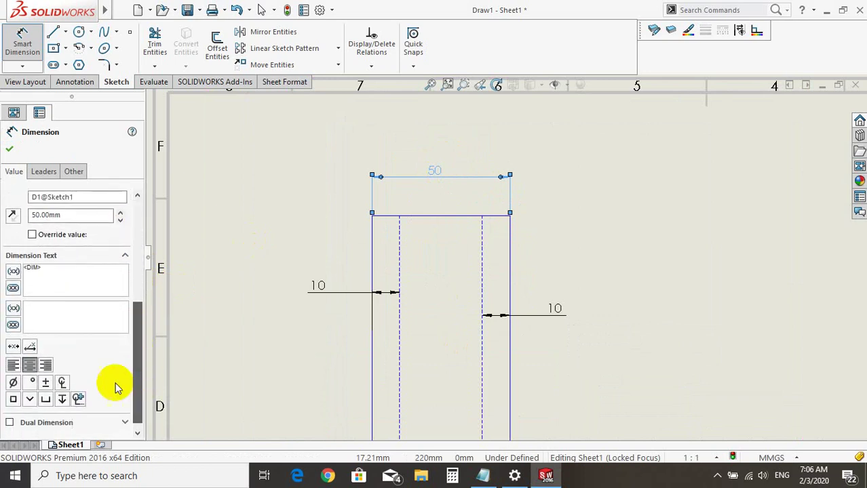
left_click(12, 383)
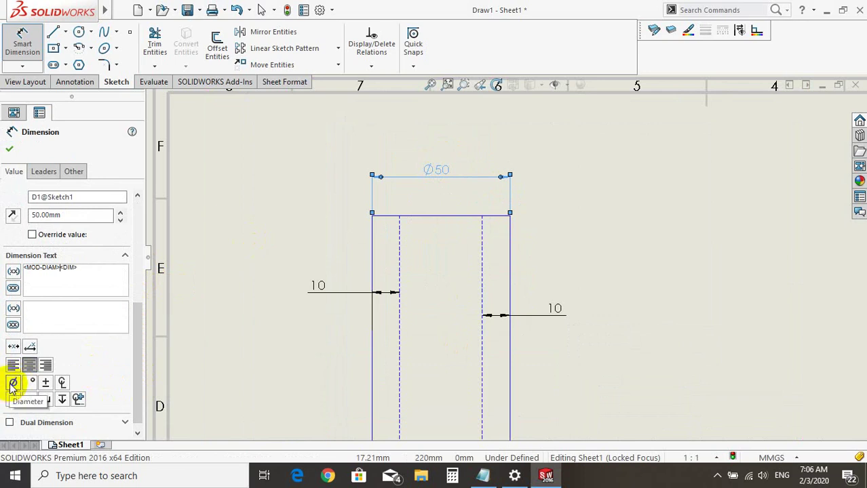
scroll(475, 345, "up", 4)
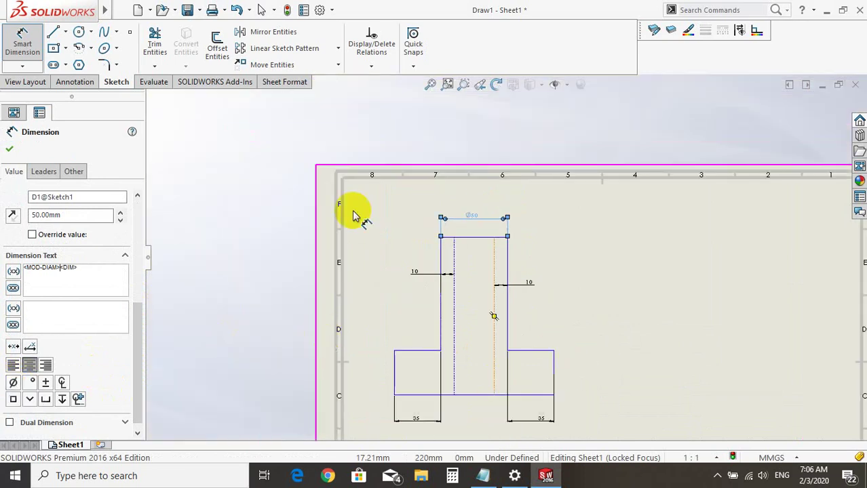
scroll(499, 343, "up", 3)
scroll(505, 302, "down", 2)
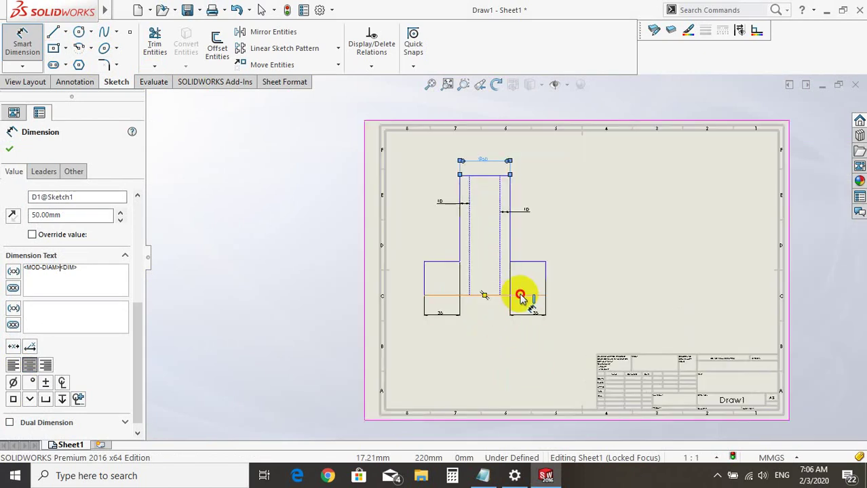
Step: Add a driven Ø120 dimension across the bottom line of the base
left_click(485, 296)
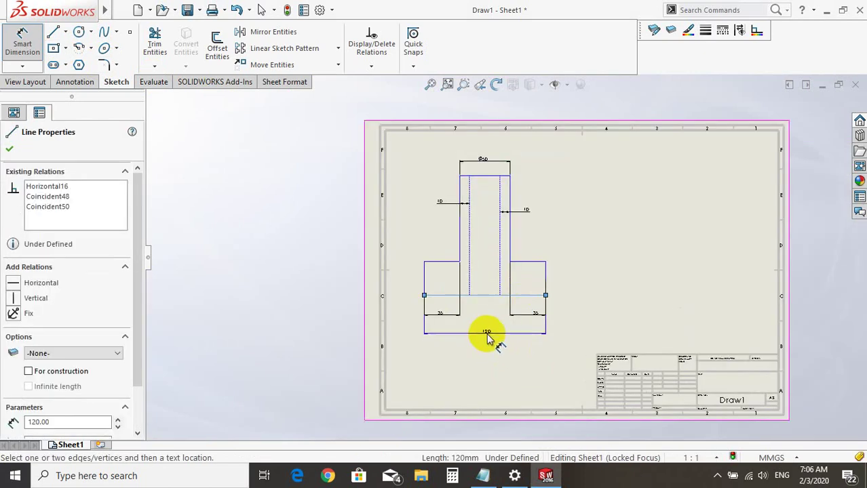
left_click(487, 337)
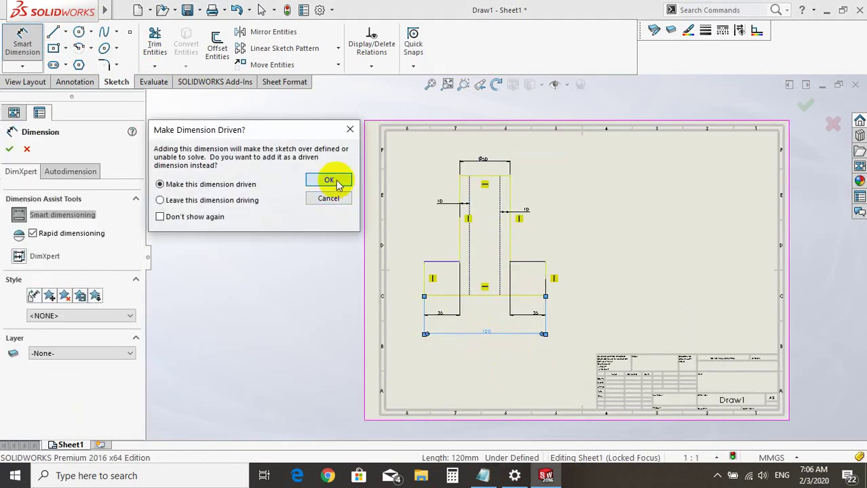
left_click(333, 180)
left_click(497, 334)
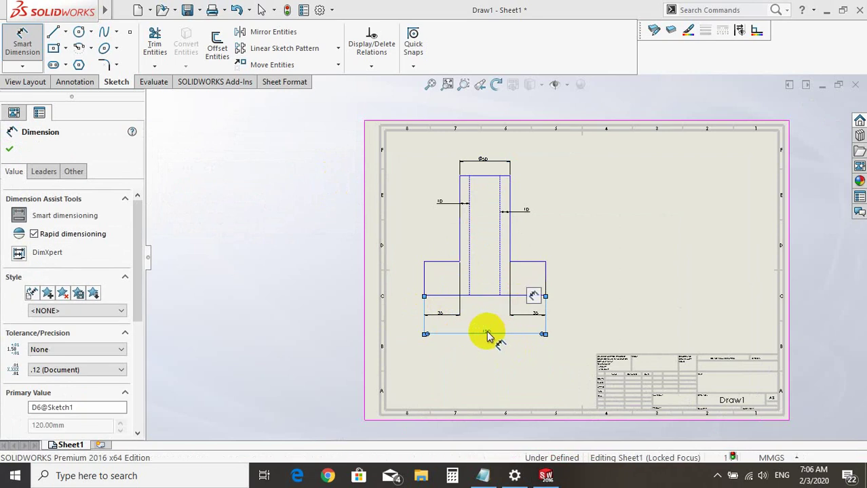
mouse_move(143, 287)
left_mouse_down()
mouse_move(148, 364)
mouse_move(122, 392)
left_mouse_up()
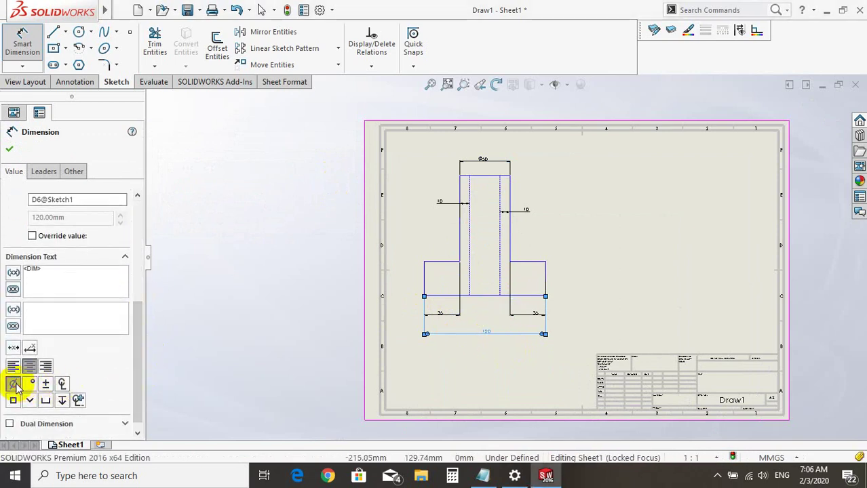
scroll(532, 300, "down", 3)
scroll(449, 330, "down", 2)
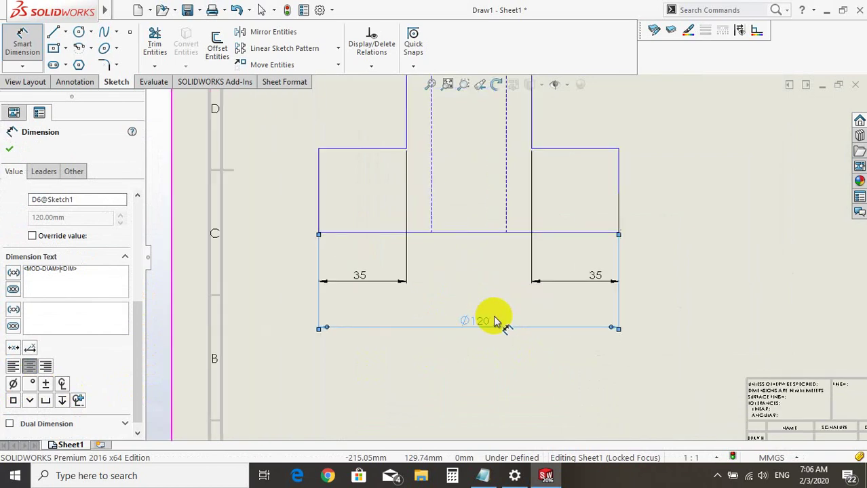
scroll(515, 257, "up", 1)
scroll(484, 377, "down", 1)
scroll(460, 303, "down", 3)
scroll(479, 304, "down", 1)
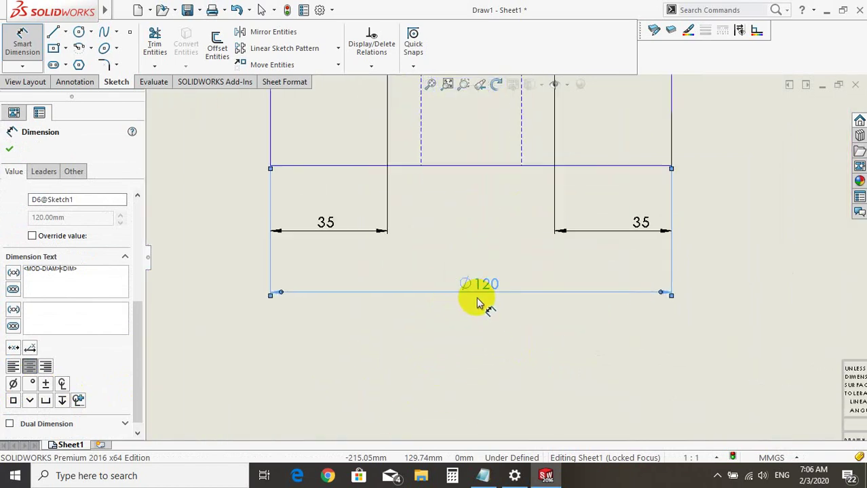
scroll(487, 293, "up", 5)
scroll(536, 165, "up", 2)
scroll(542, 271, "down", 4)
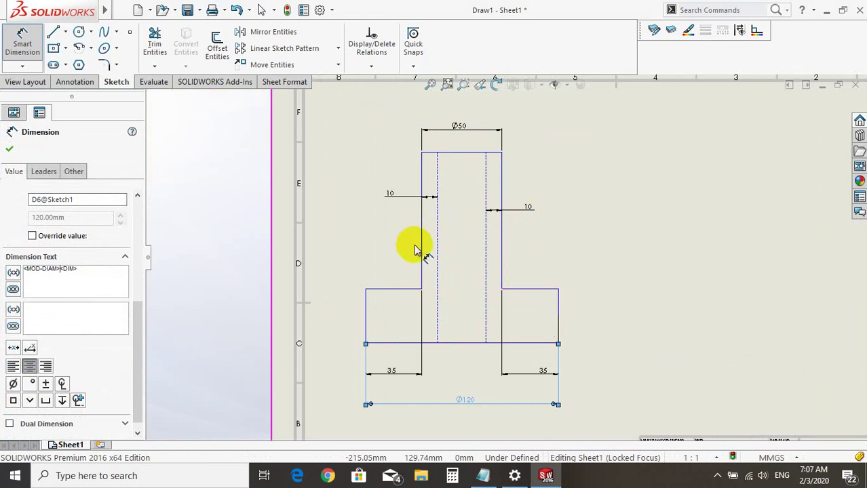
Step: Change both dashed inner stem lines to the Solid line style
key("Escape")
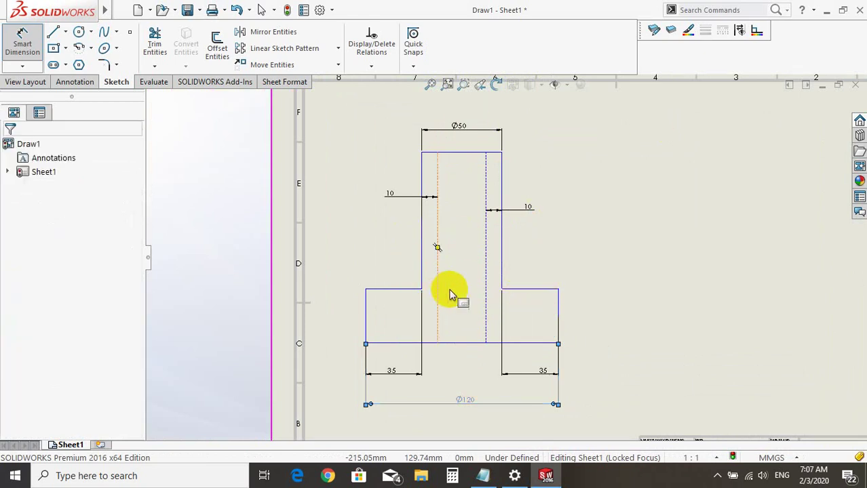
scroll(488, 304, "down", 1)
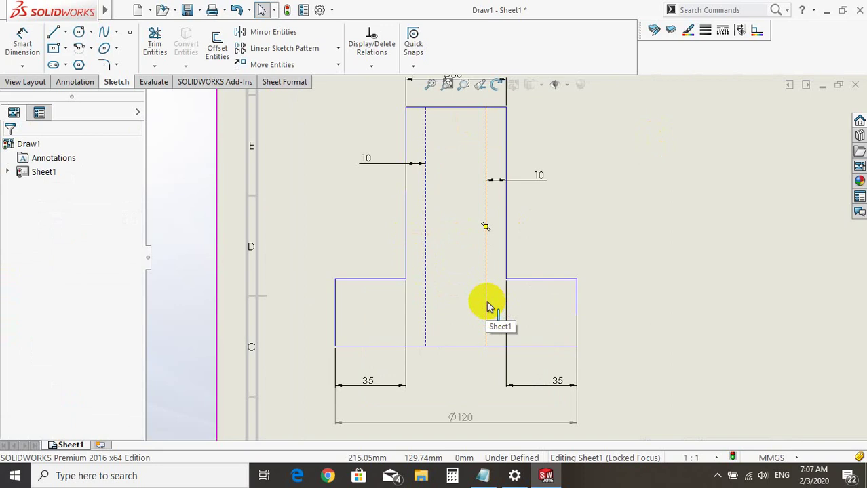
left_click(487, 301)
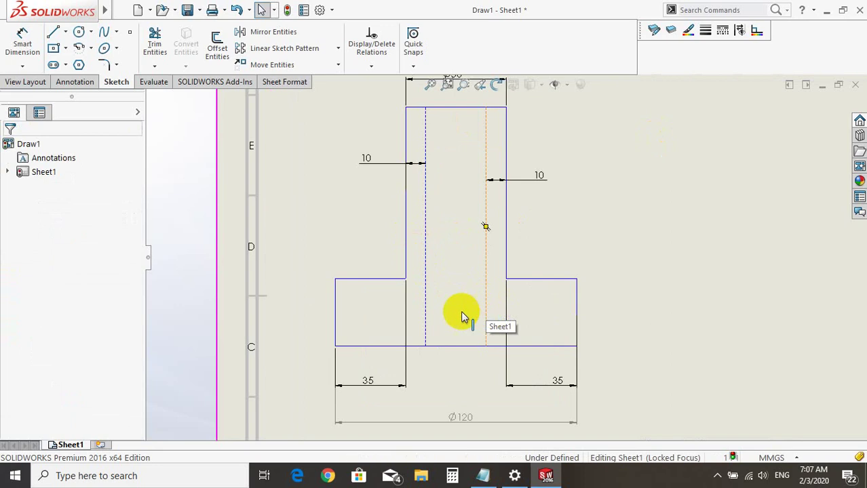
left_click(423, 300, "ctrl")
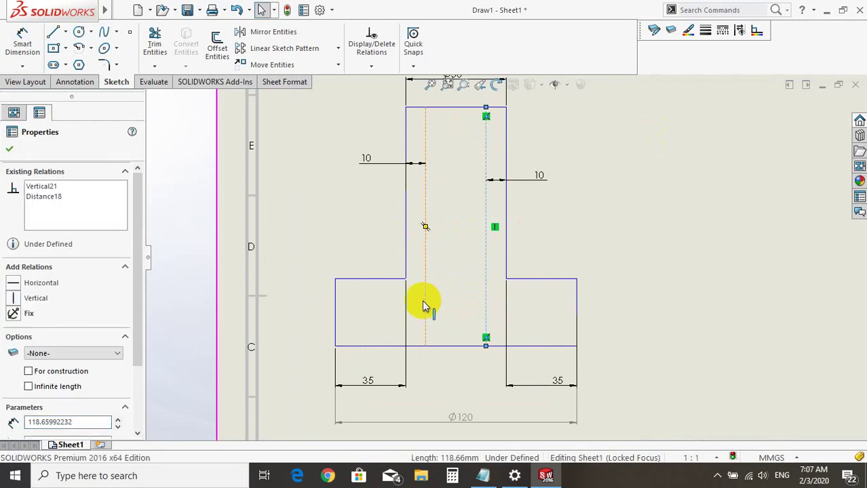
left_click(724, 32)
scroll(726, 46, "up", 1)
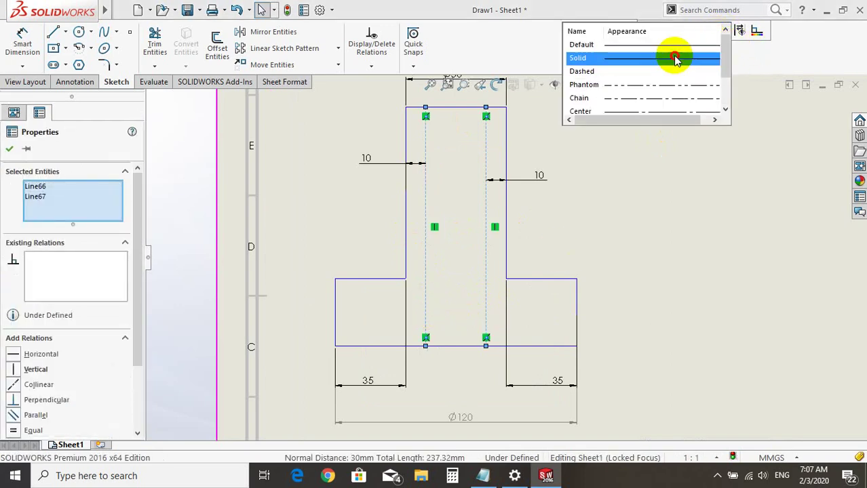
left_click(677, 59)
left_click(677, 165)
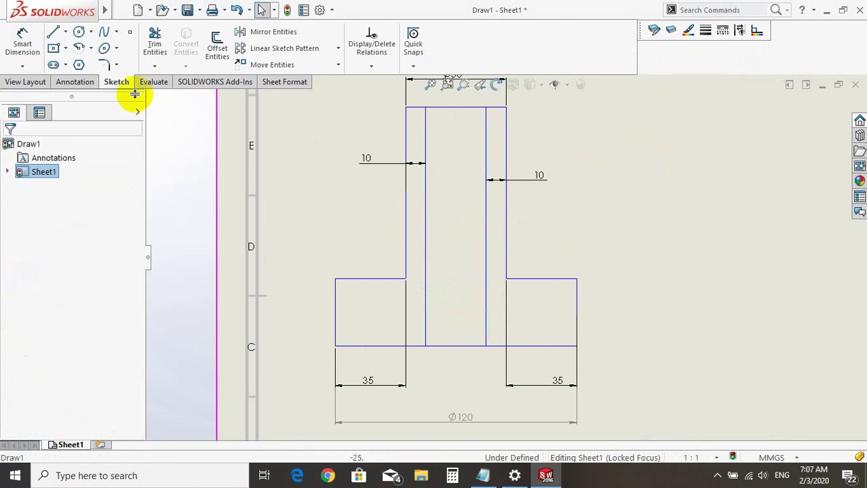
left_click(84, 82)
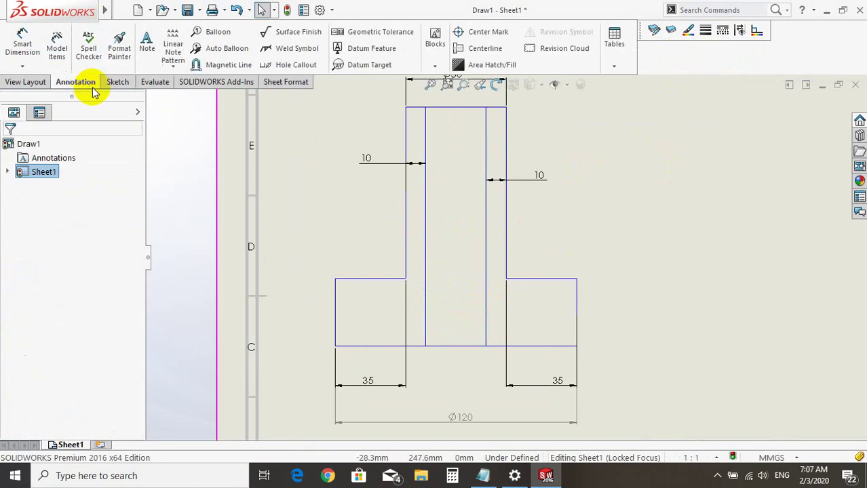
left_click(489, 66)
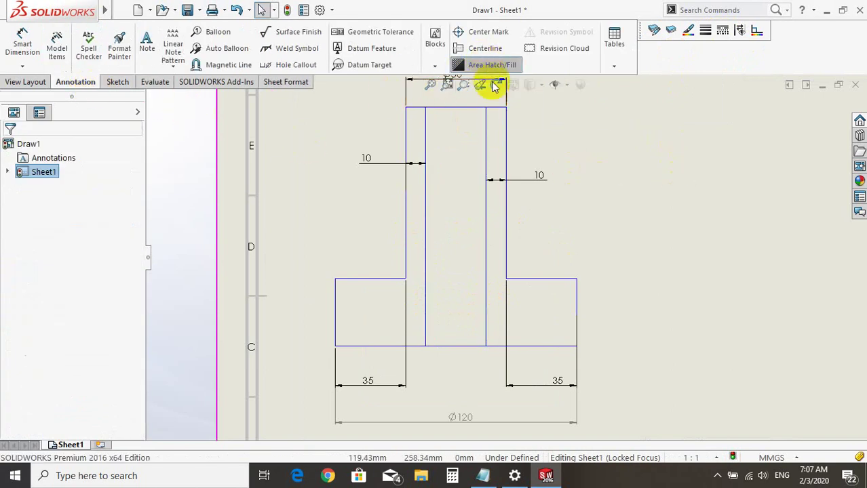
left_click(529, 310)
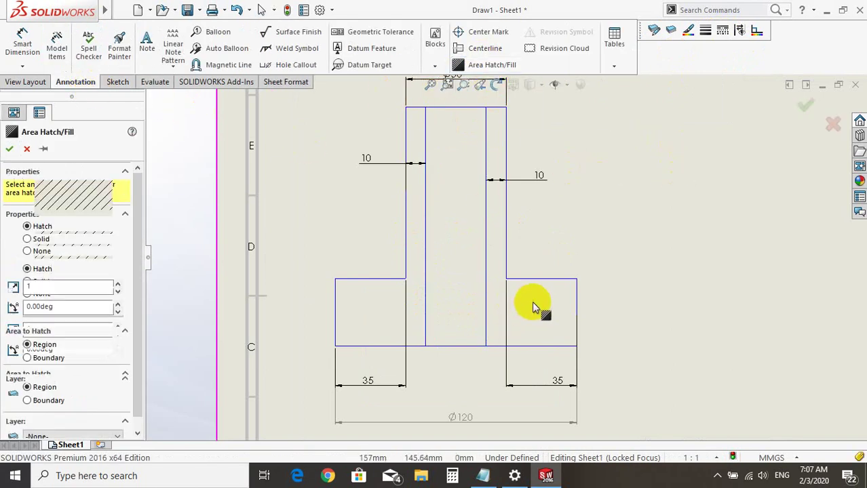
left_click(390, 320)
left_click(416, 268)
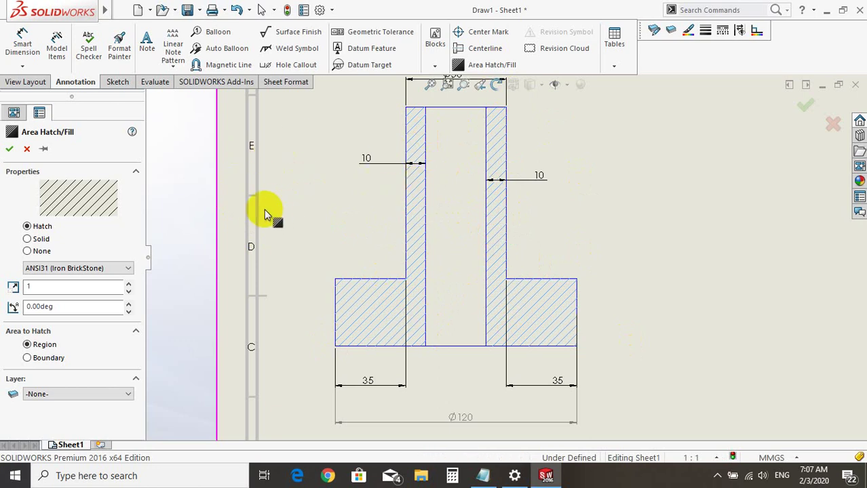
Step: Discard the hatch fill and zoom out to see the whole sheet
left_click(26, 149)
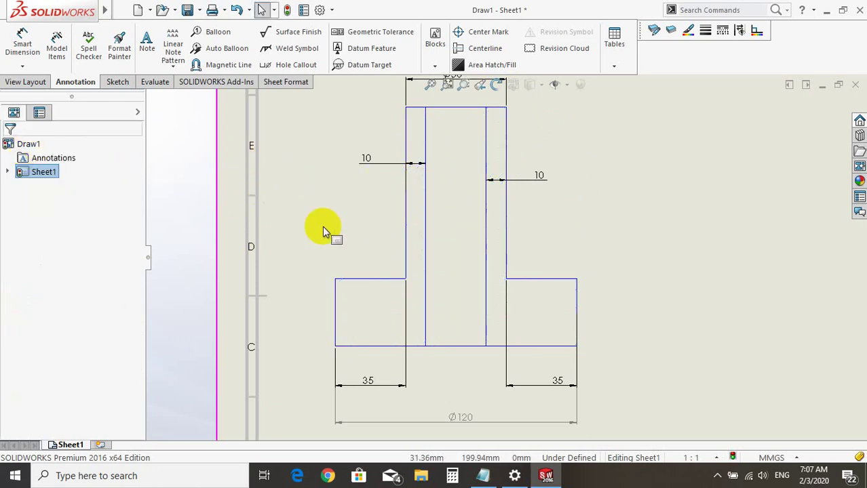
scroll(434, 258, "up", 2)
scroll(538, 252, "up", 1)
scroll(540, 255, "up", 1)
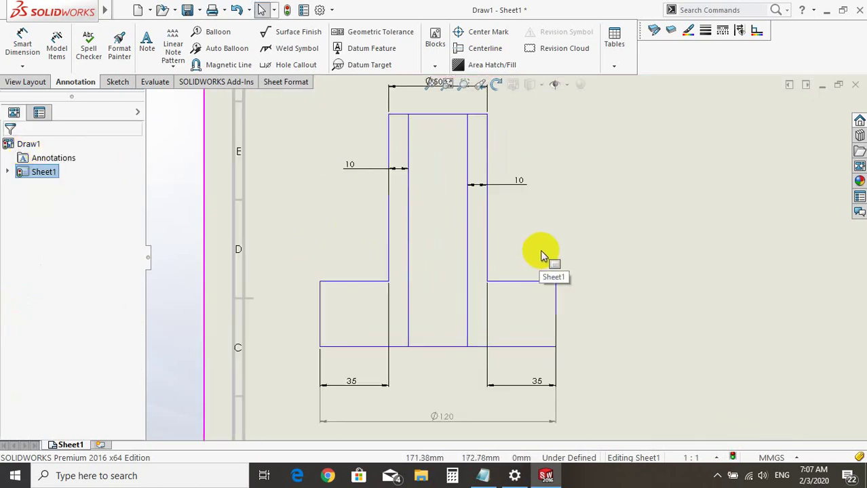
scroll(540, 255, "up", 2)
scroll(632, 366, "up", 1)
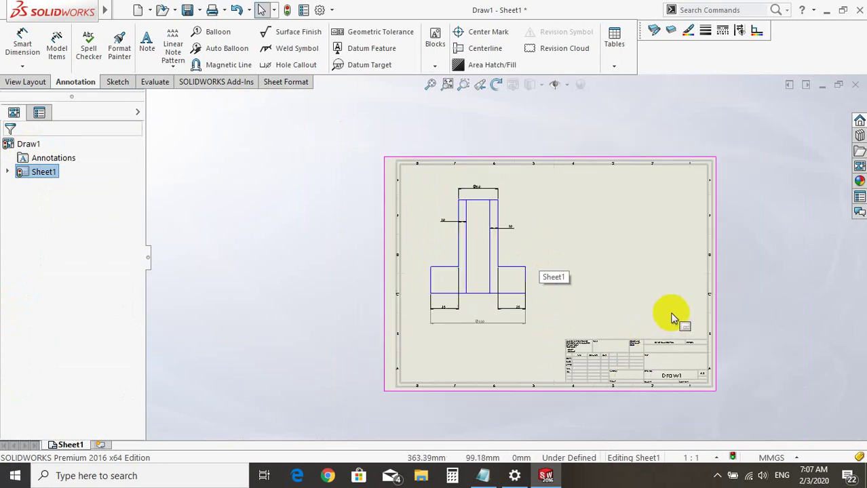
scroll(644, 339, "up", 1)
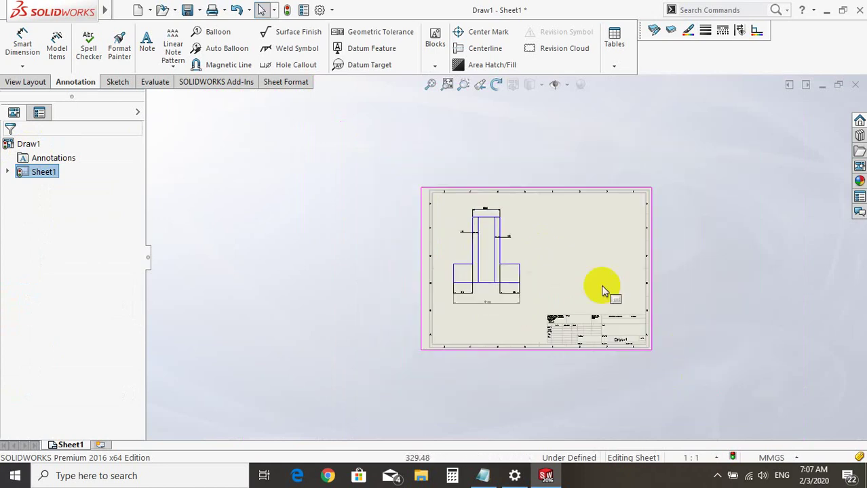
scroll(597, 285, "down", 1)
scroll(598, 284, "down", 1)
scroll(427, 234, "up", 1)
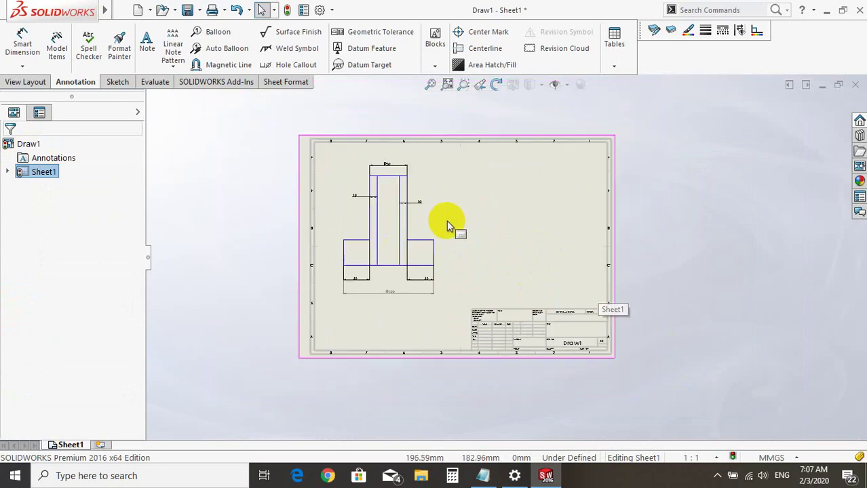
scroll(502, 238, "down", 1)
scroll(498, 305, "down", 1)
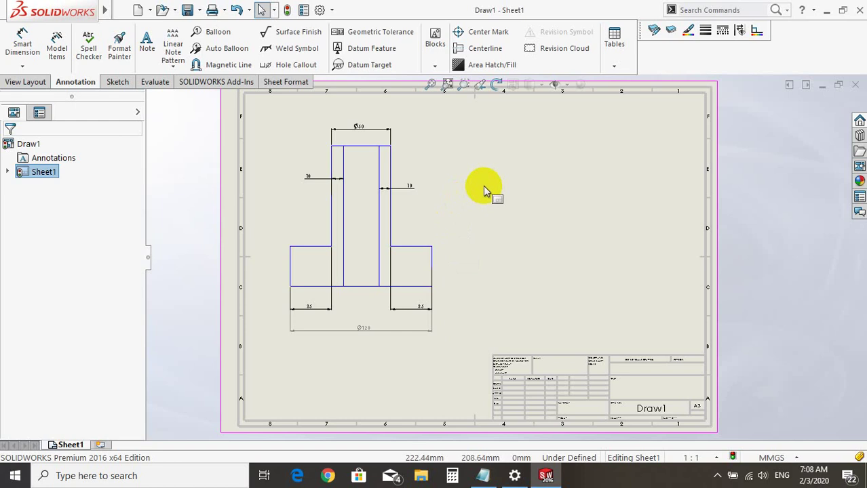
Step: Bring the Sketch tools back by way of the View Layout tab
left_click(314, 177)
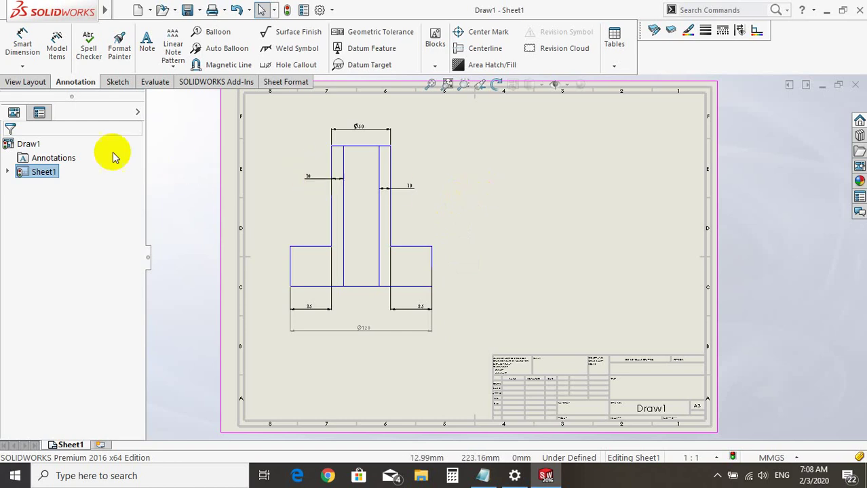
left_click(26, 82)
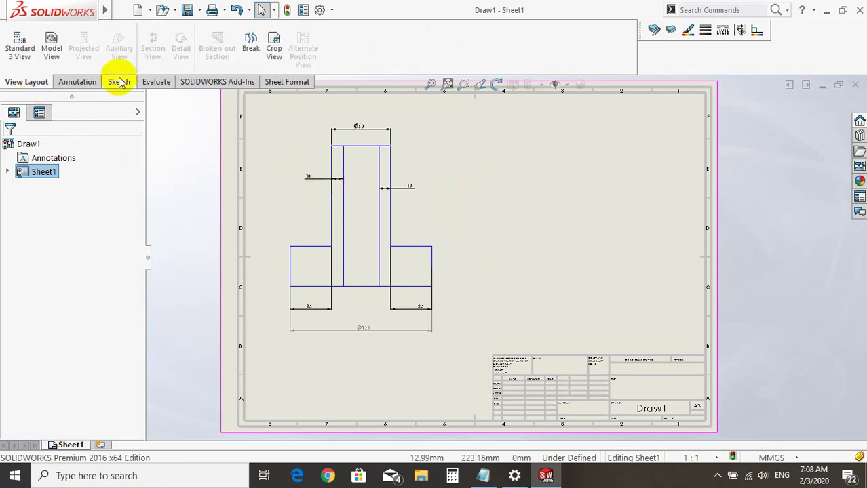
left_click(119, 81)
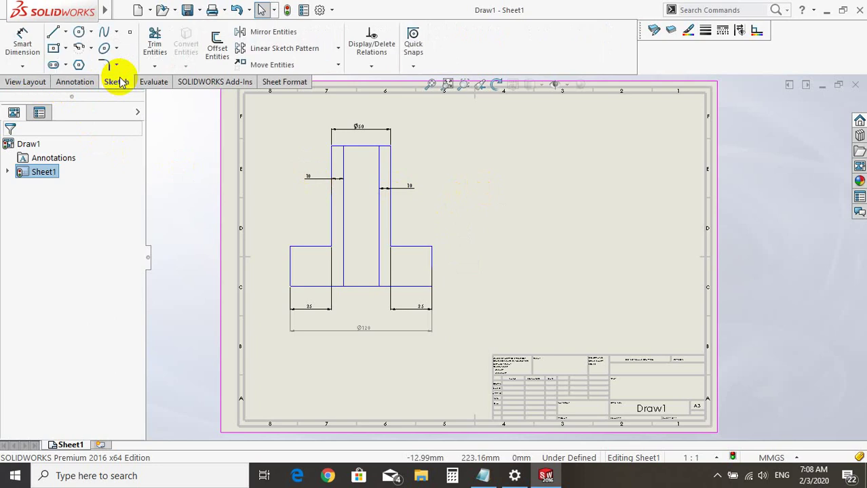